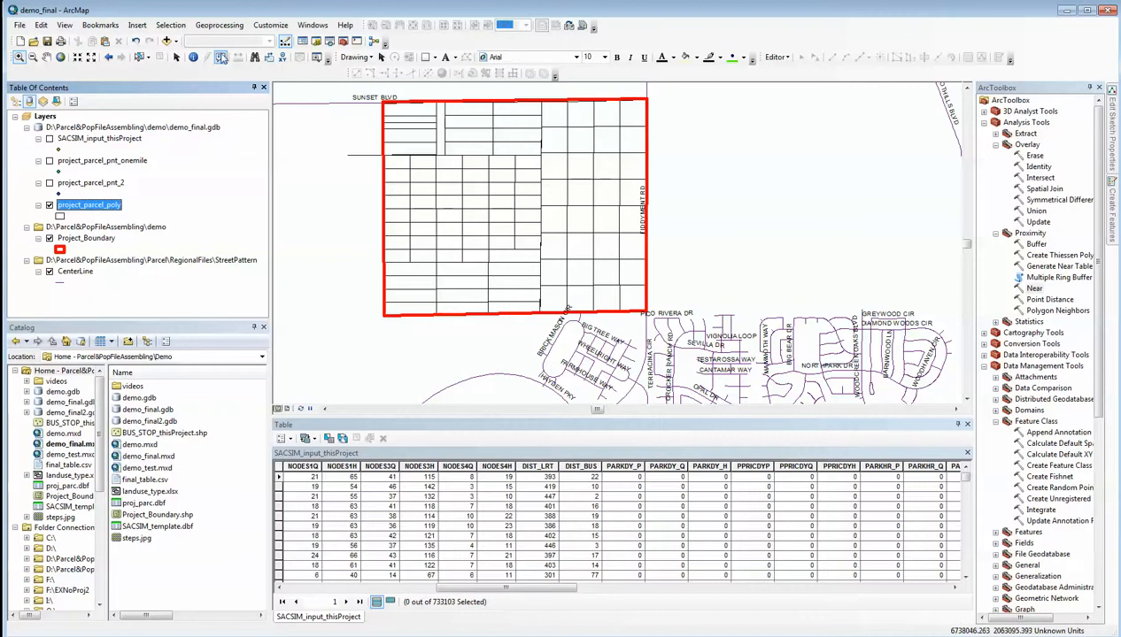
Add the NODE_1_2035, NODE_3_2035 and NODE_4_2035 shapefiles from the Parcel\RegionalFiles\StreetPattern folder of Parcel&PopFileAssembling to the map
click(167, 41)
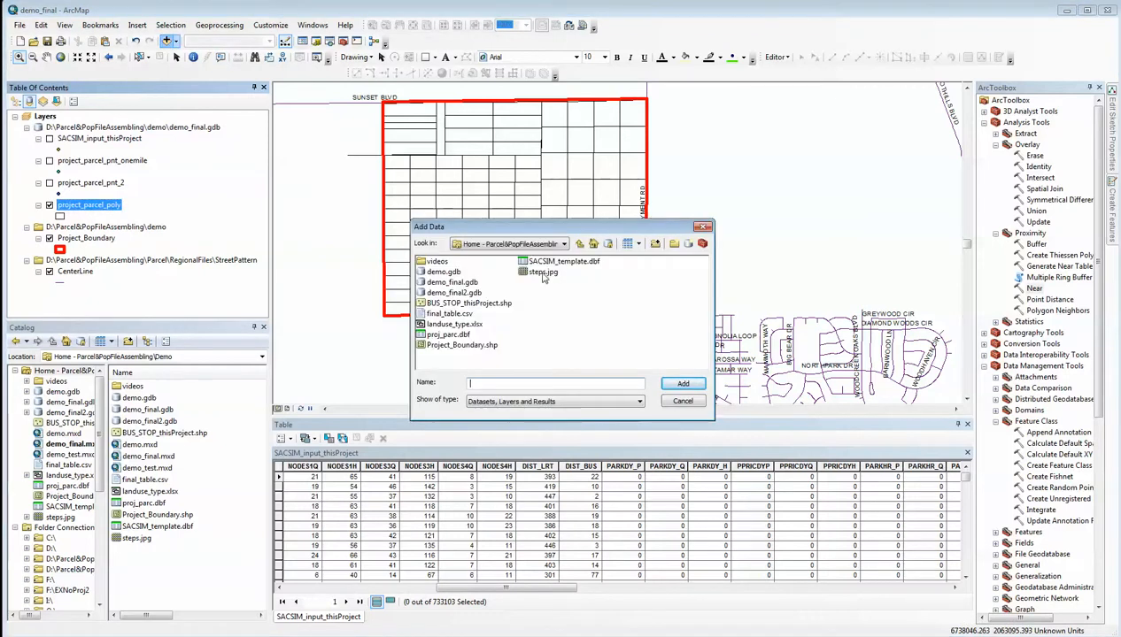
click(563, 245)
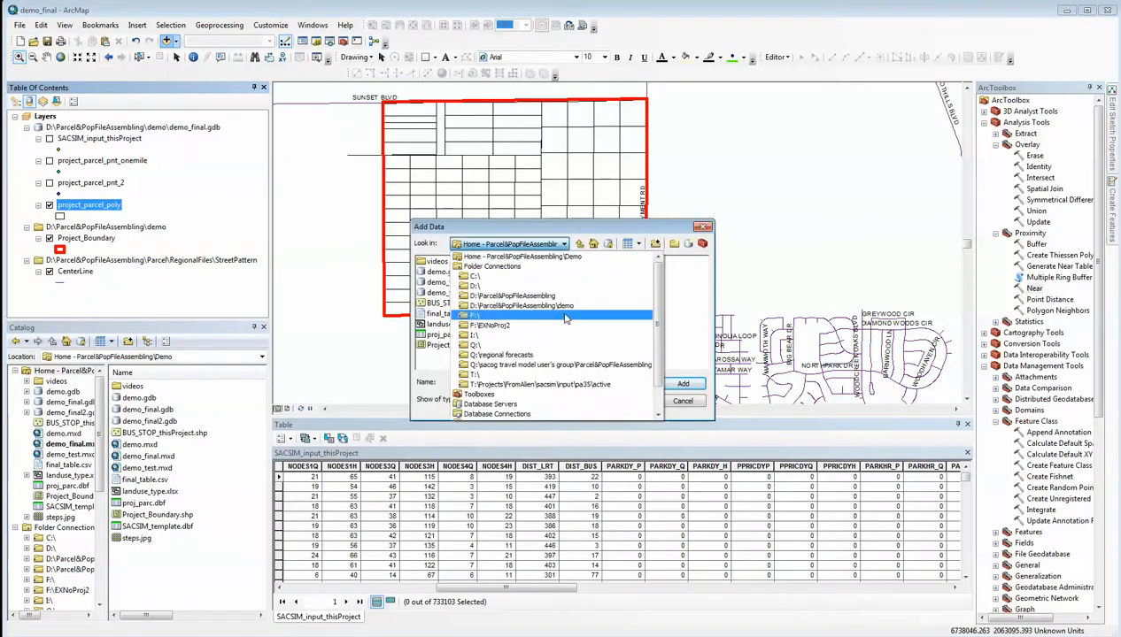
click(540, 296)
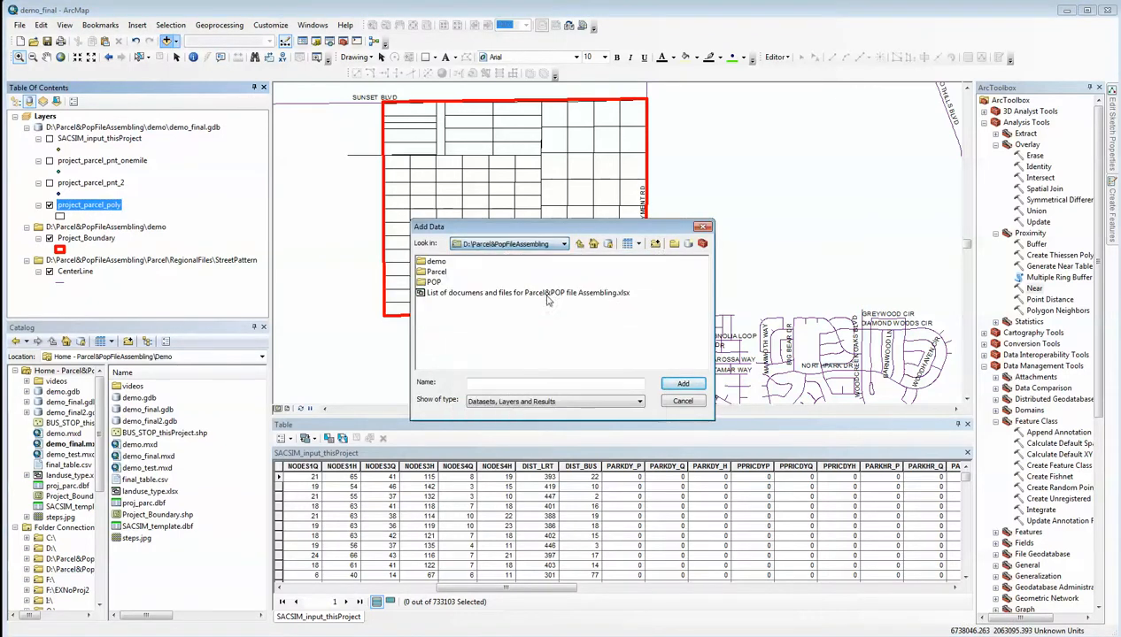
double_click(438, 274)
double_click(452, 272)
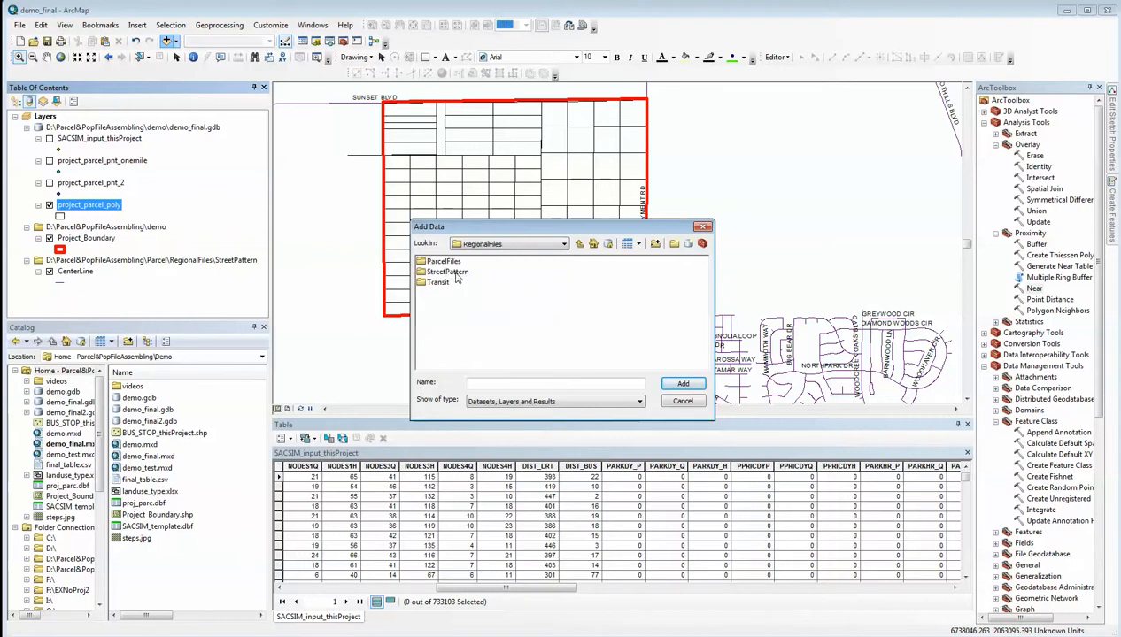
double_click(453, 272)
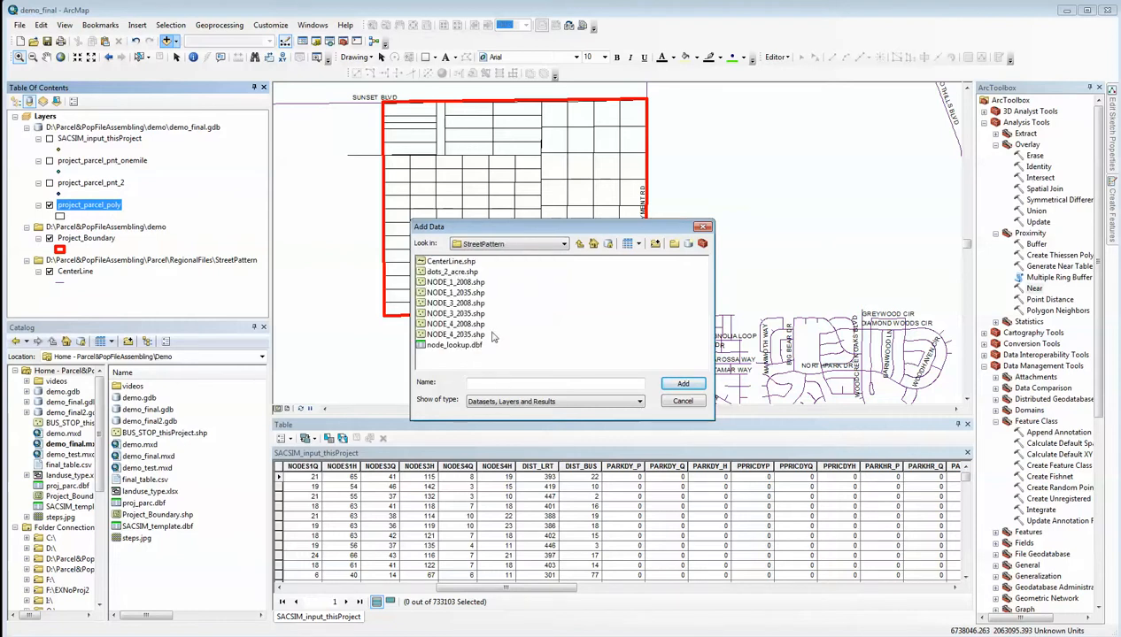
click(453, 294)
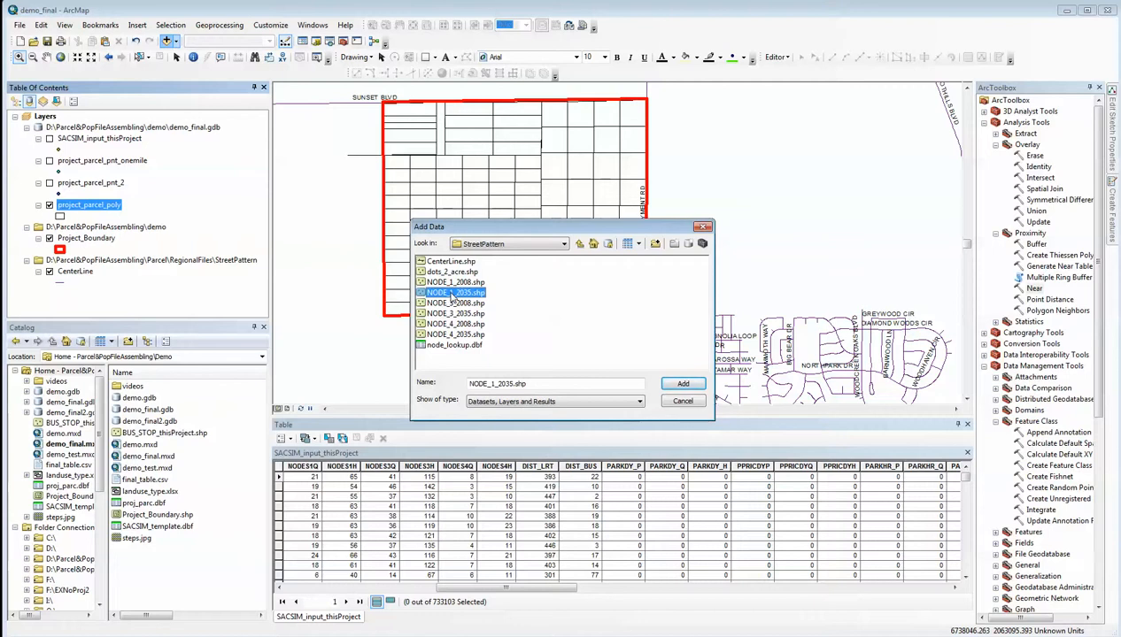
ctrl+click(456, 313)
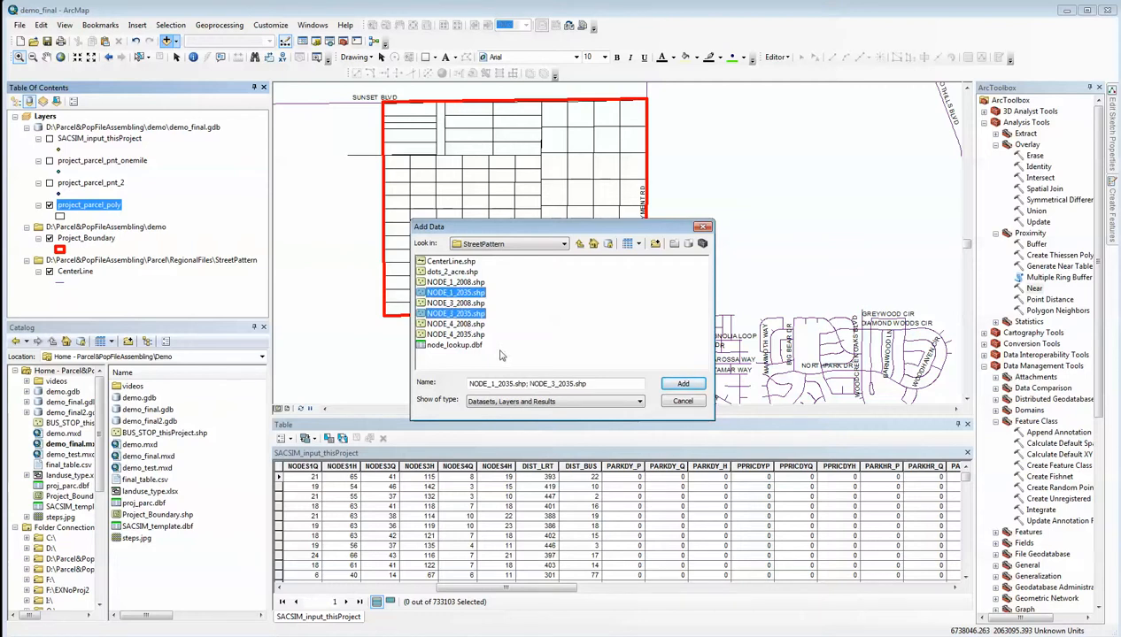
ctrl+click(463, 334)
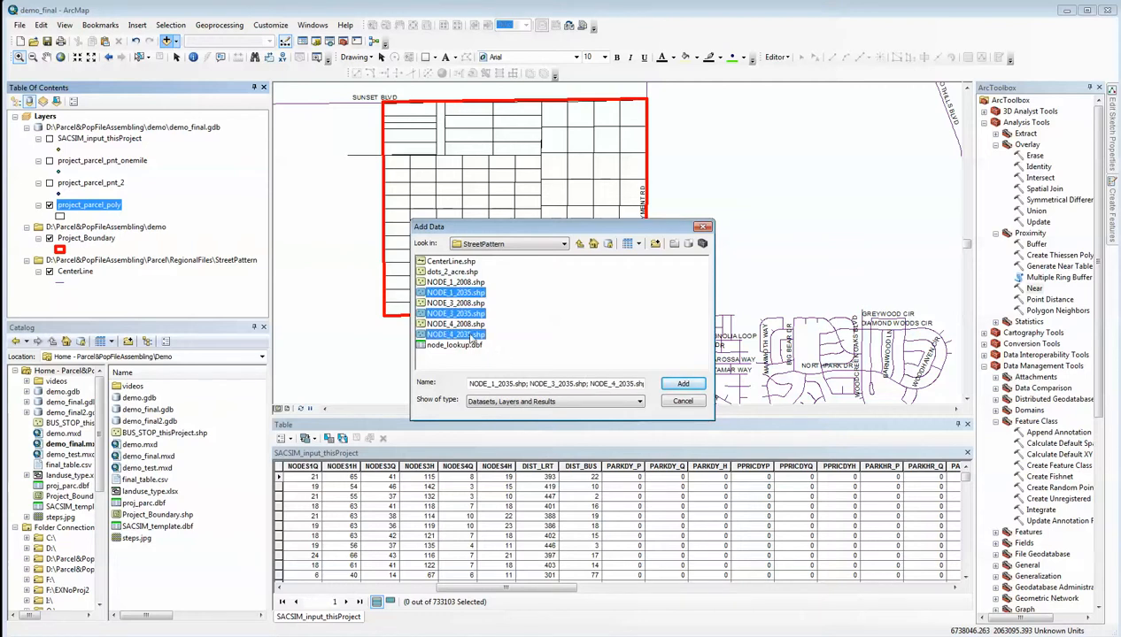
click(682, 384)
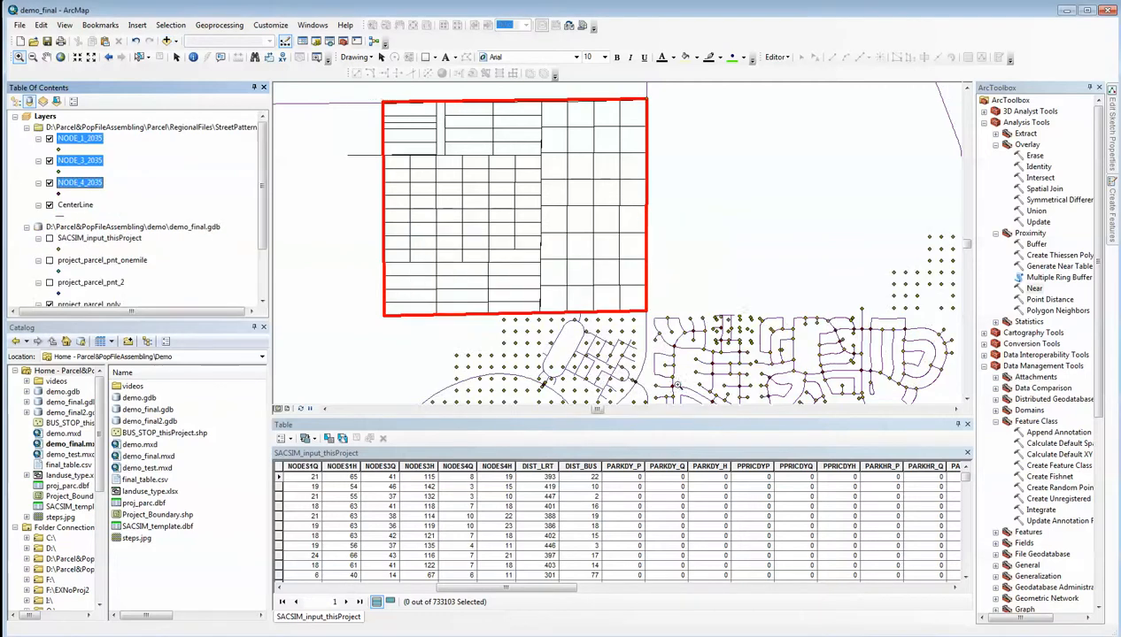
click(199, 177)
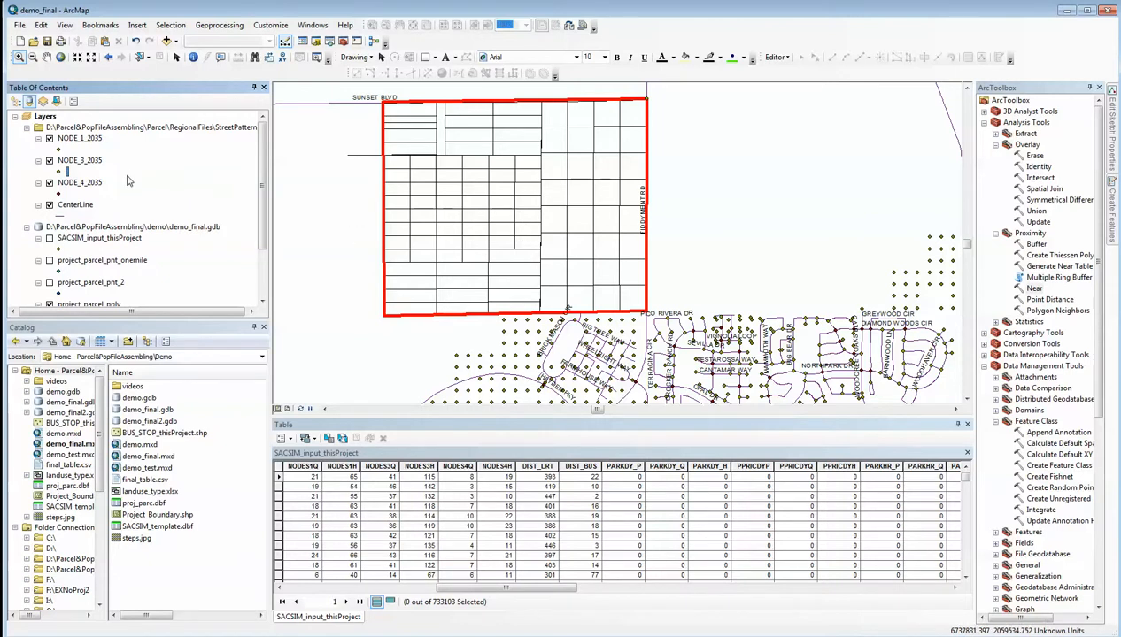
Export all features of NODE_1_2035 to demo_final.gdb as node_1 and add the exported data to the map
click(88, 142)
right_click(88, 145)
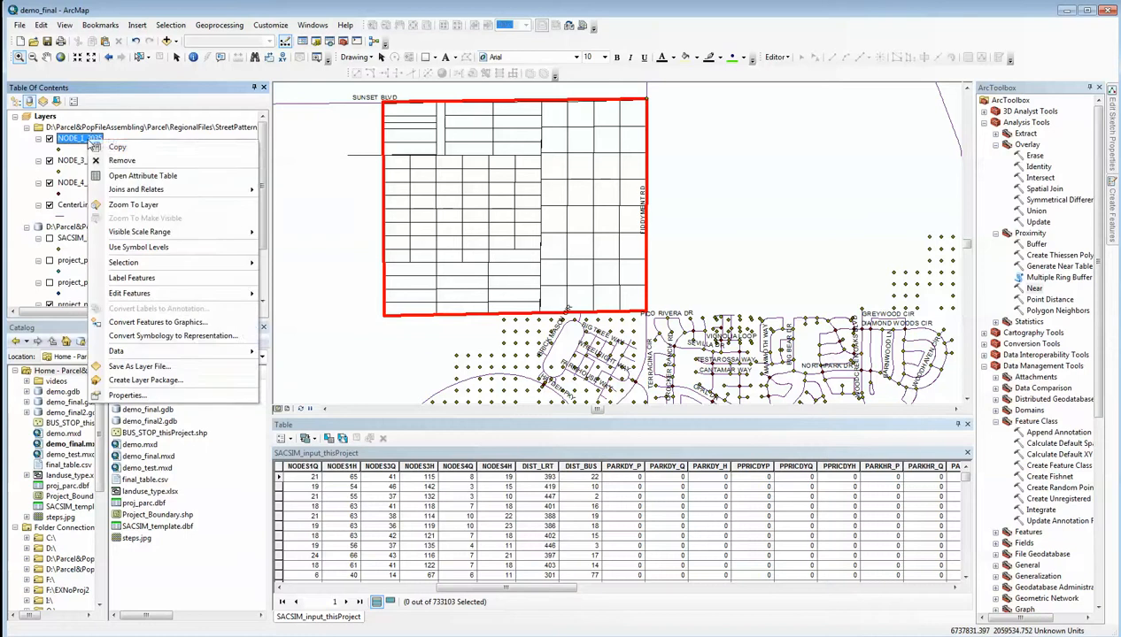
mouse_move(149, 355)
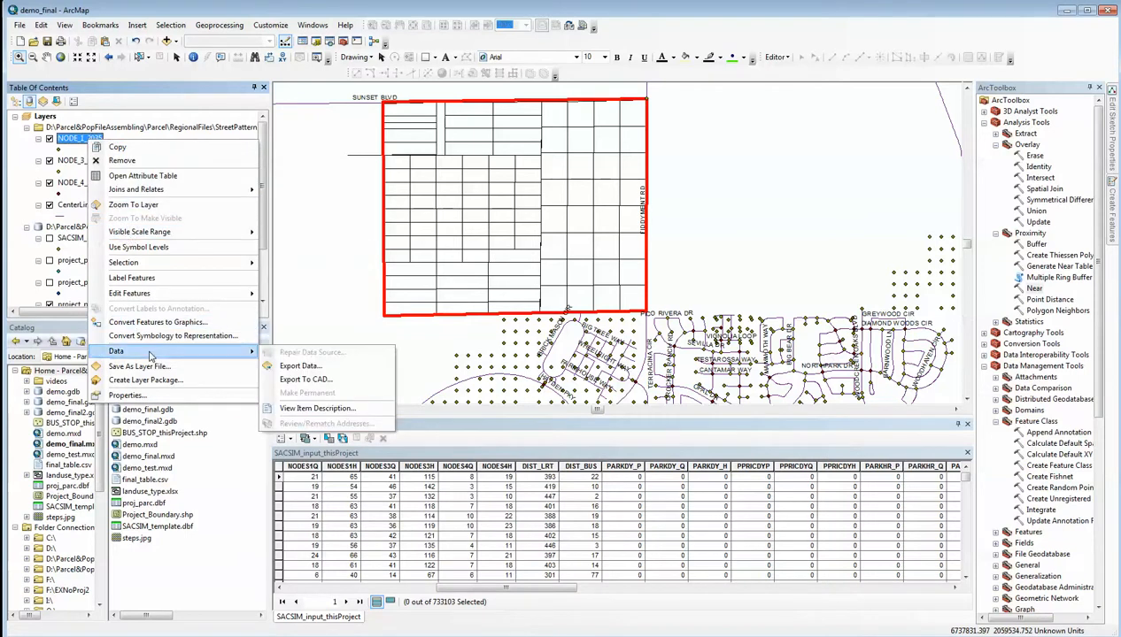
click(299, 365)
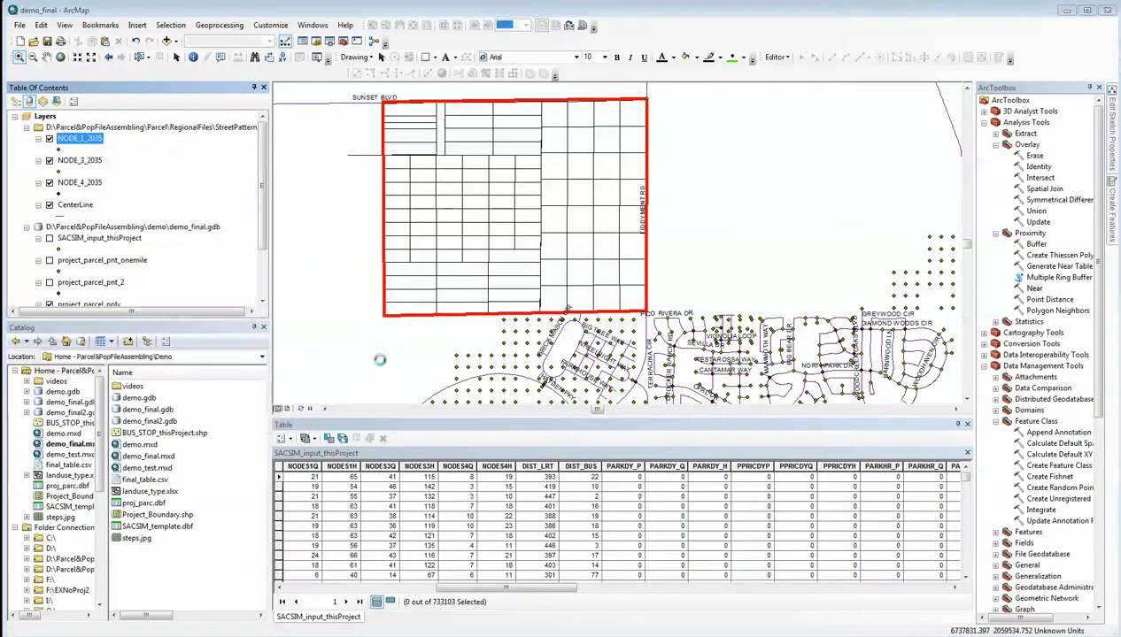
click(665, 345)
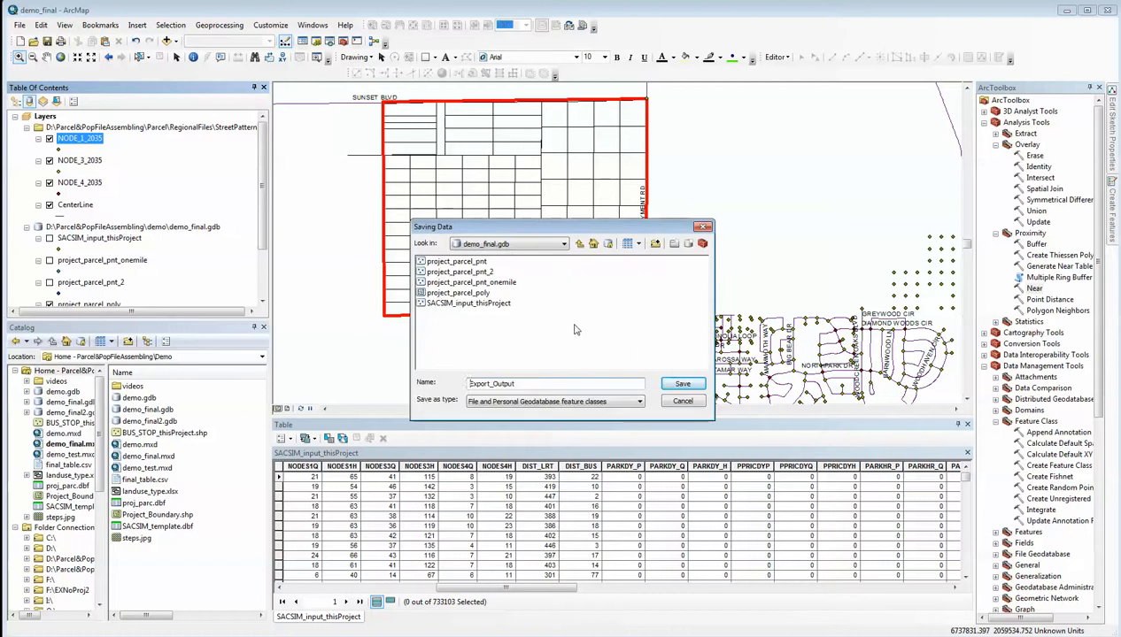
drag(525, 383, 458, 384)
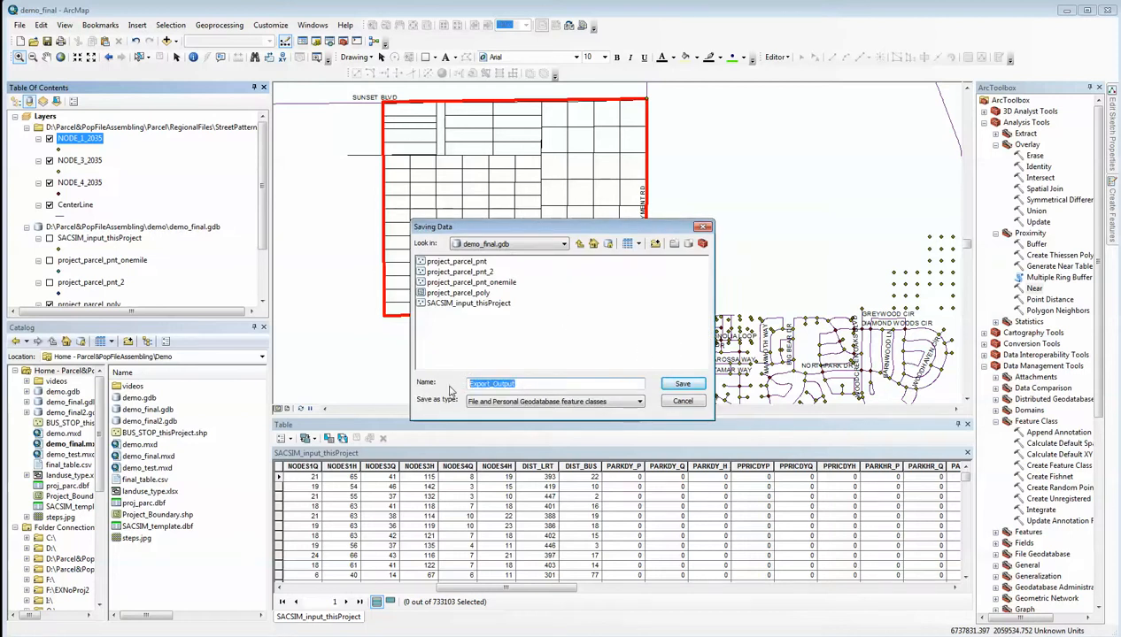
text(node_1)
click(683, 386)
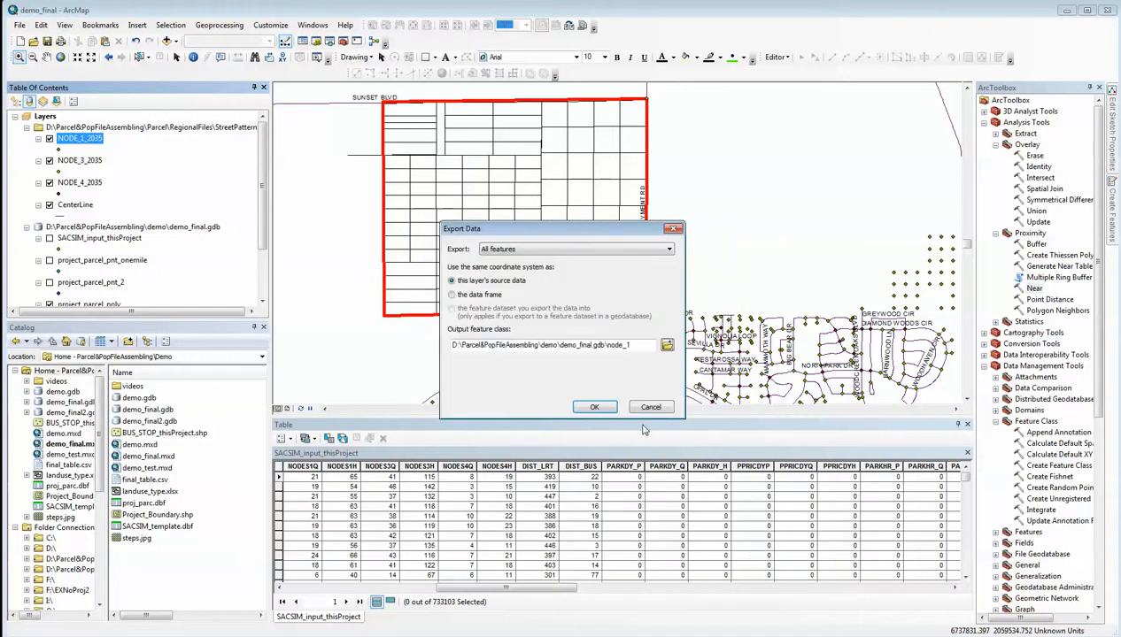
click(595, 407)
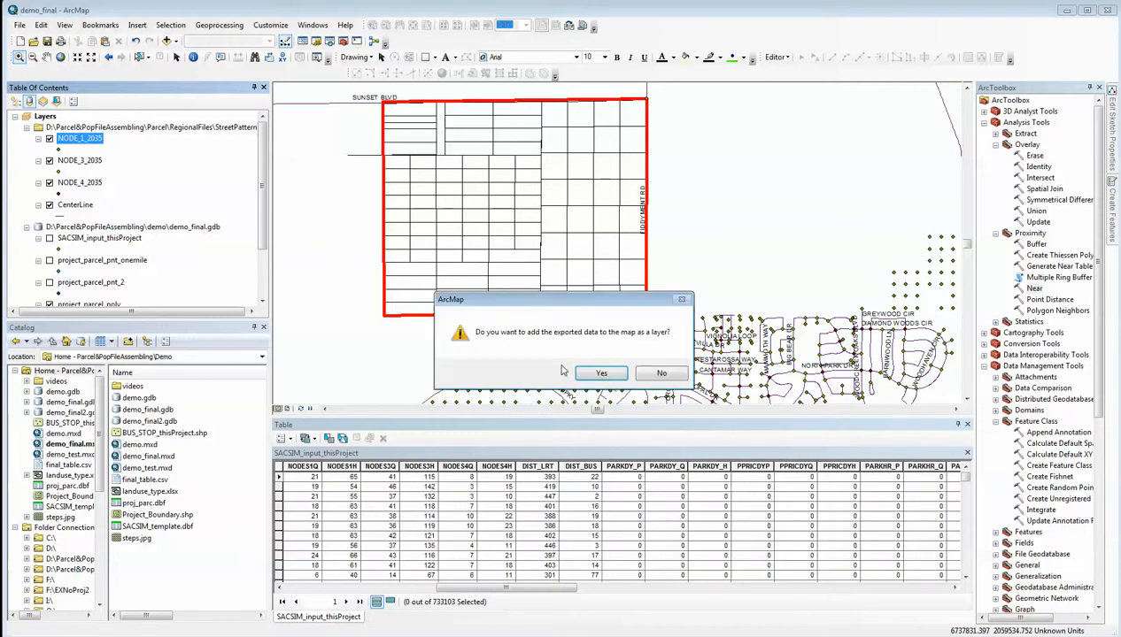
click(590, 375)
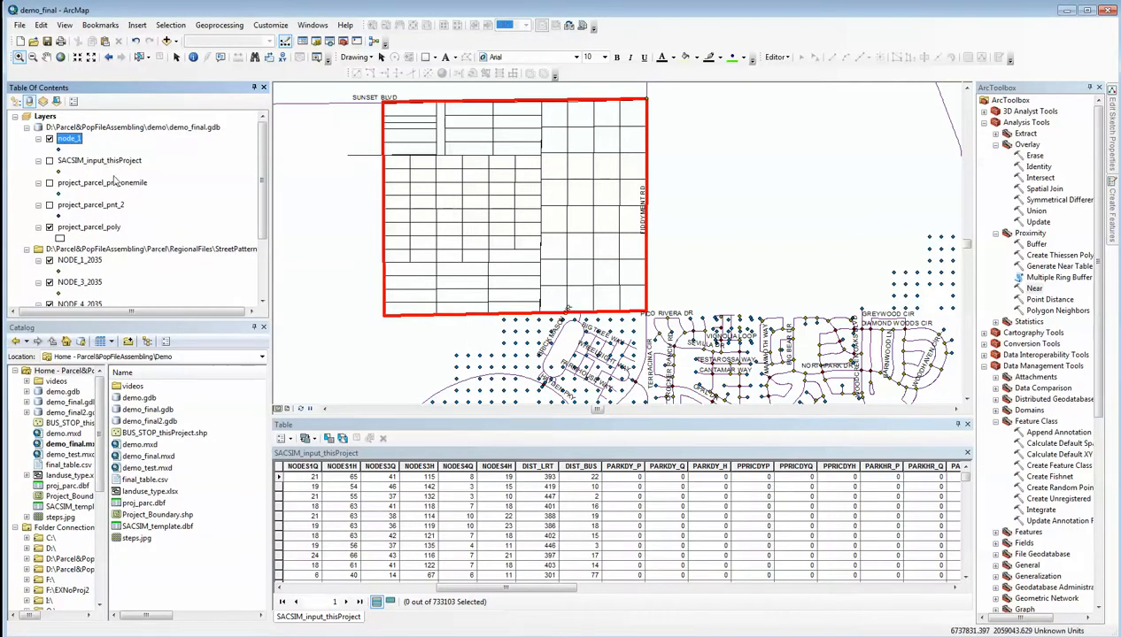
Export all features of NODE_3_2035 to demo_final.gdb as node_3 and add the exported data to the map
scroll(249, 240, down, 3)
click(78, 205)
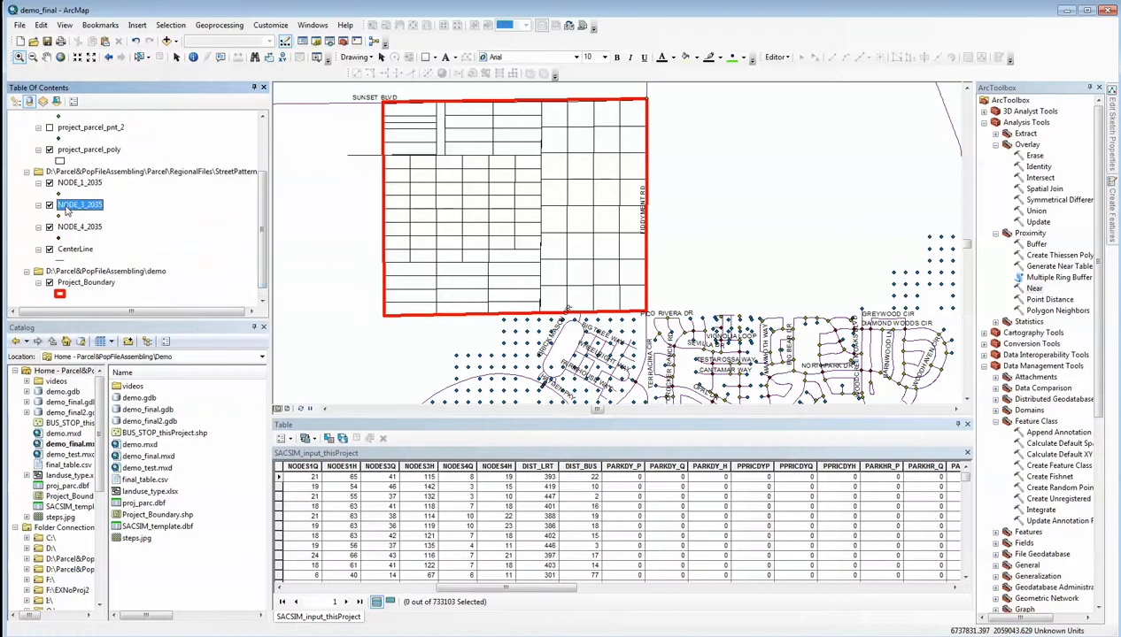
right_click(68, 208)
mouse_move(129, 420)
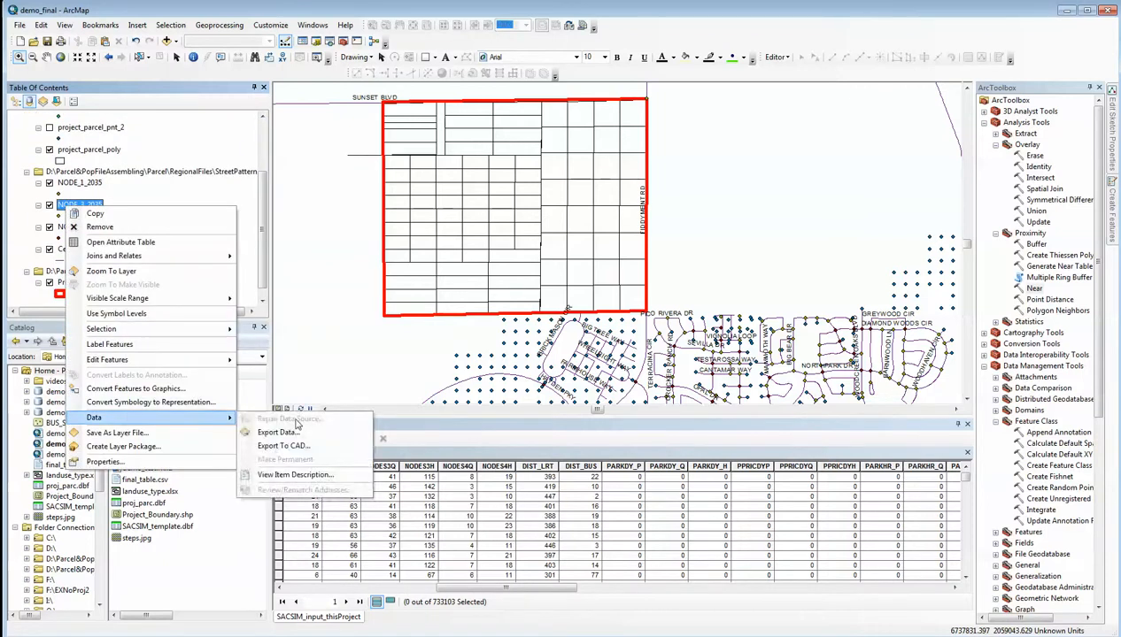
click(295, 420)
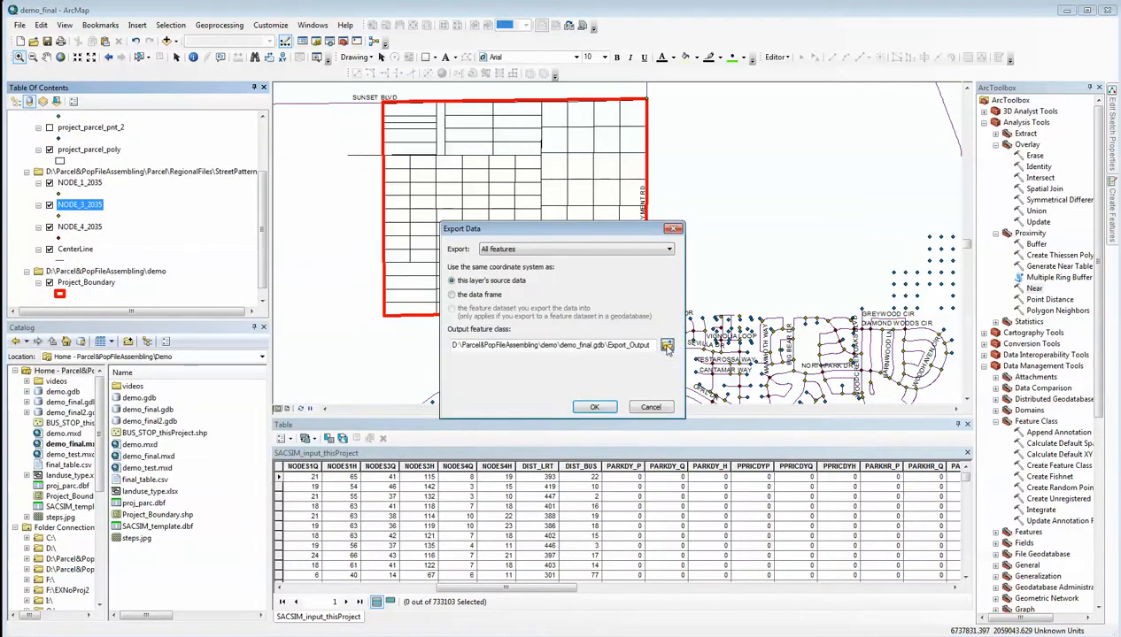
click(666, 345)
click(439, 262)
click(511, 384)
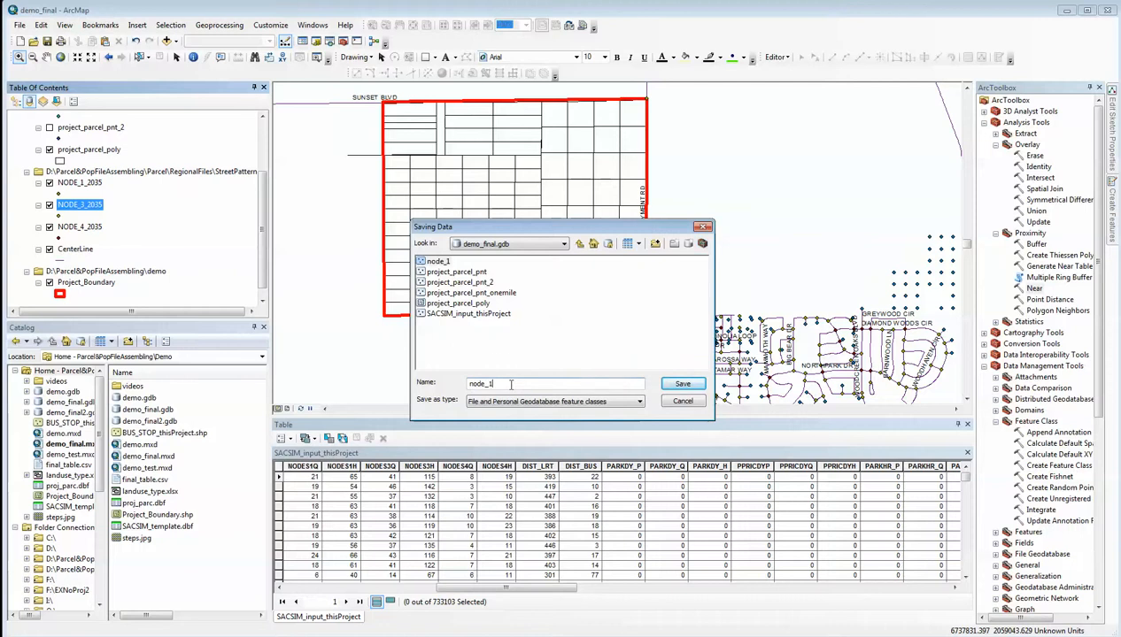
text(2)
key(BackSpace)
text(3)
click(673, 384)
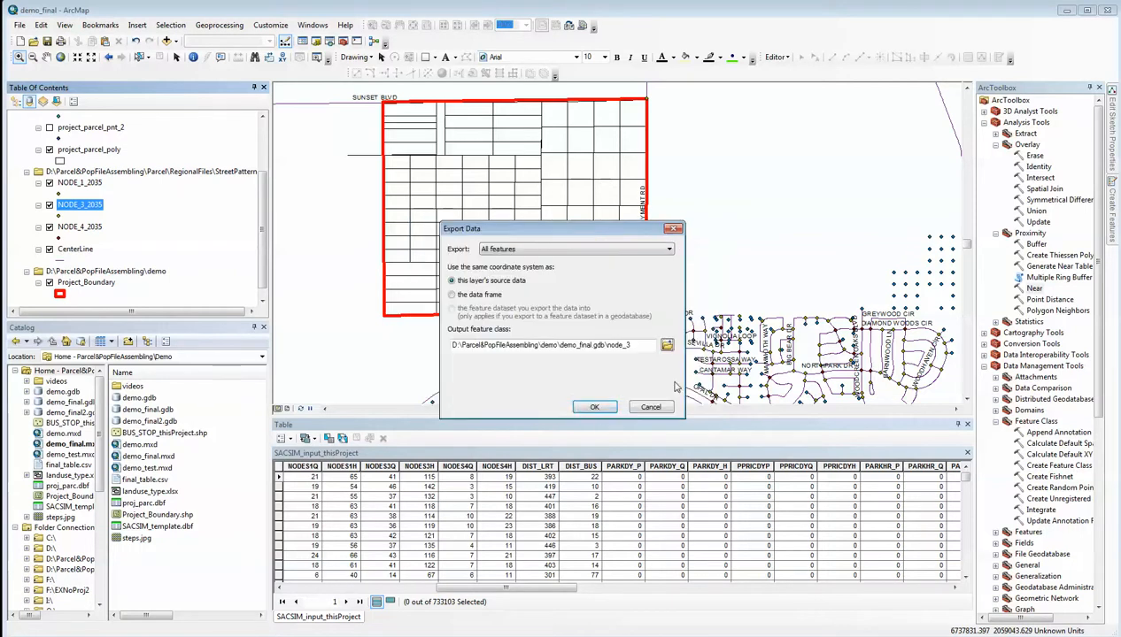
click(600, 406)
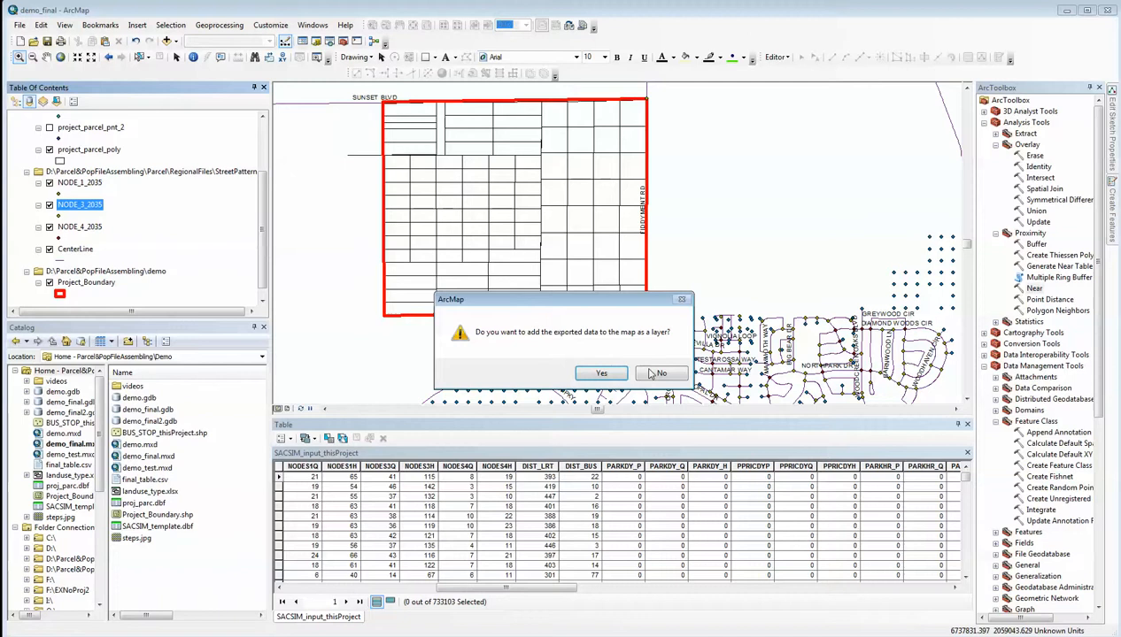
click(601, 373)
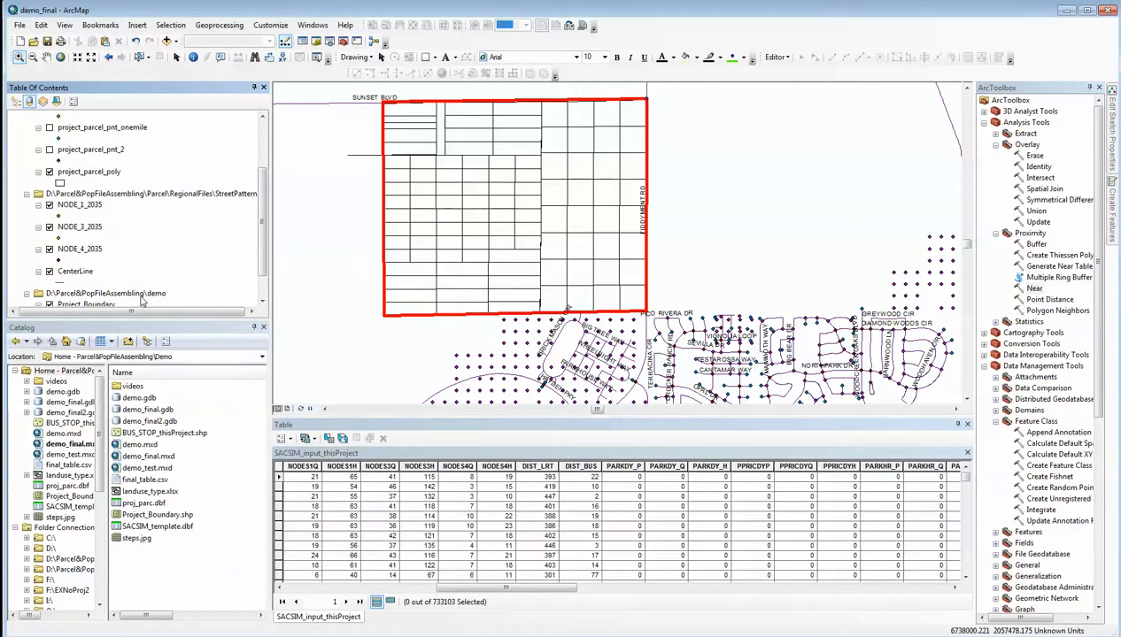
Export all features of NODE_4_2035 to demo_final.gdb as node_4 and add the exported data to the map
right_click(80, 249)
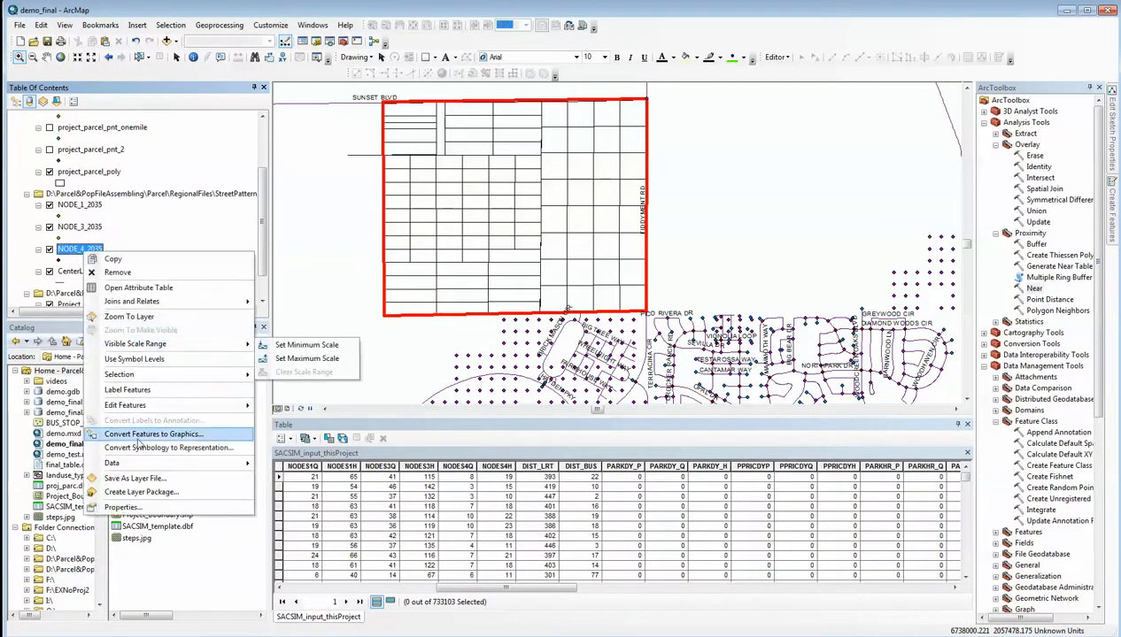
mouse_move(138, 462)
click(286, 481)
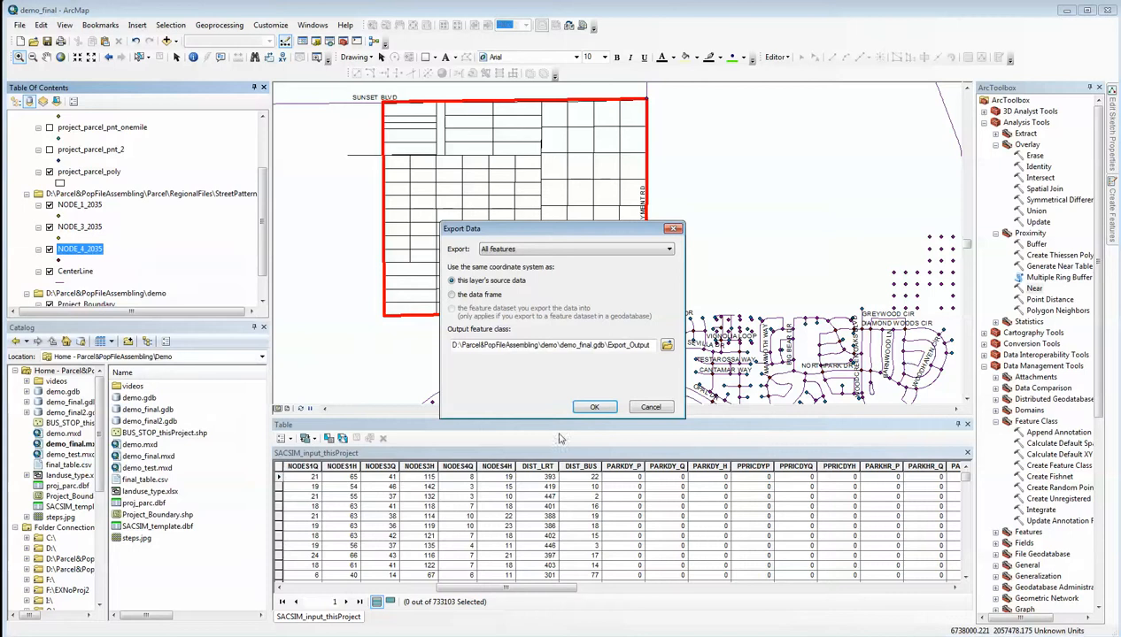
click(660, 344)
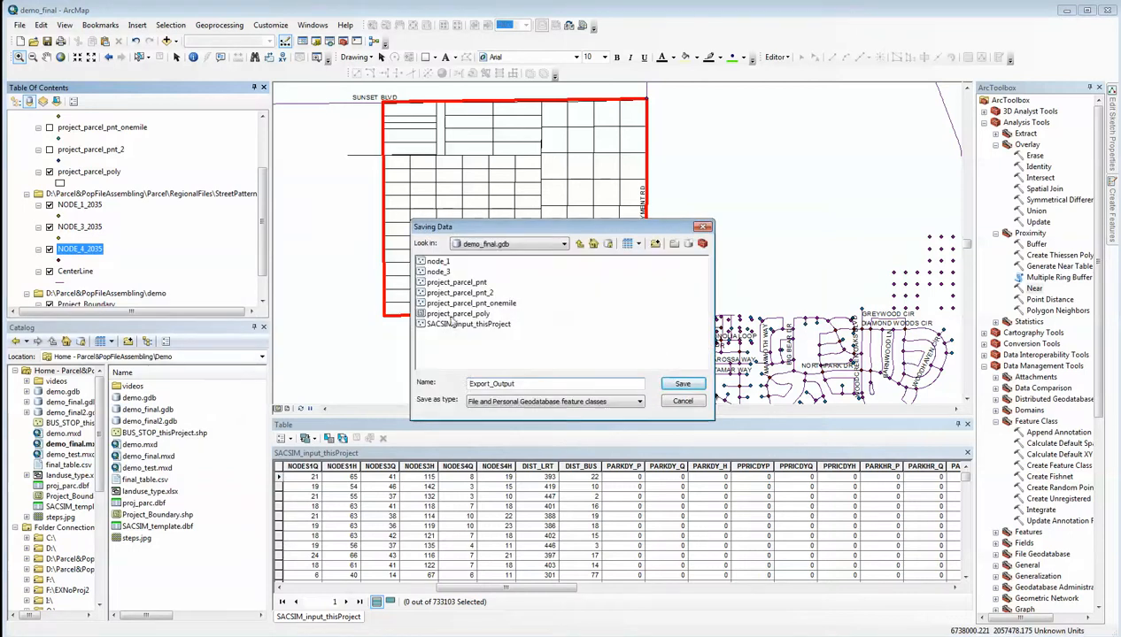
click(440, 272)
click(502, 384)
key(BackSpace)
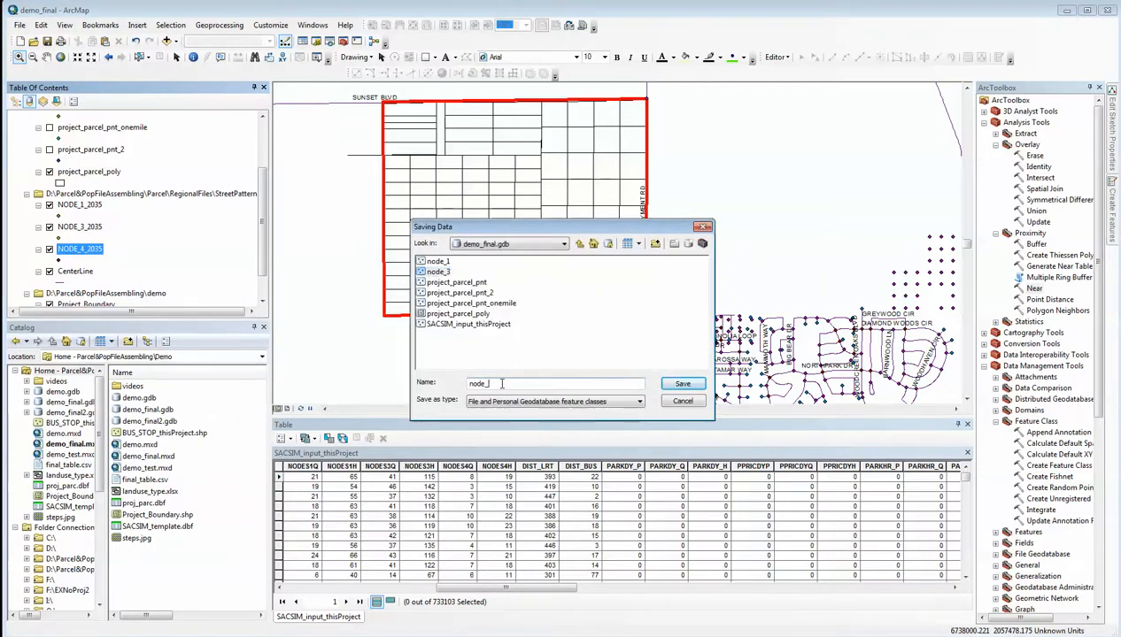
text(4)
click(683, 385)
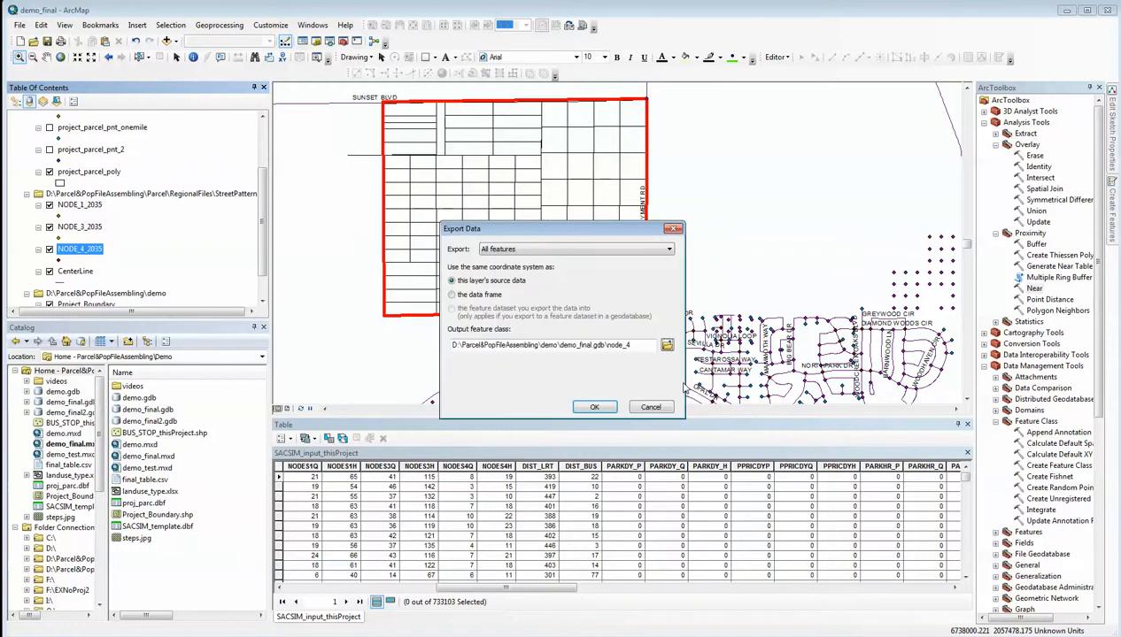
click(598, 404)
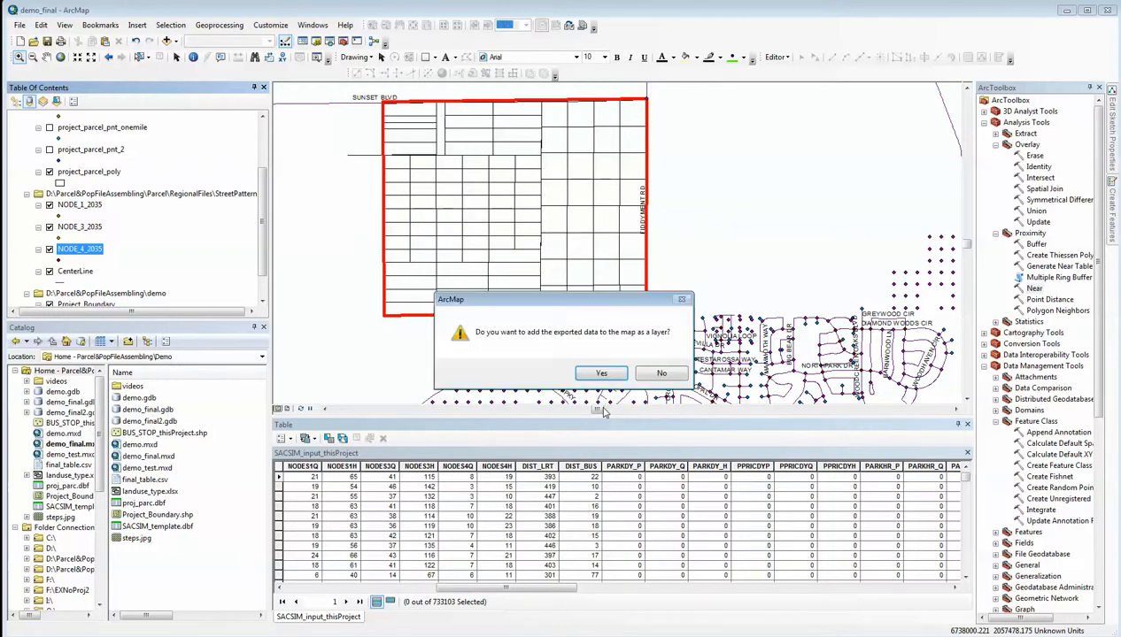
click(593, 373)
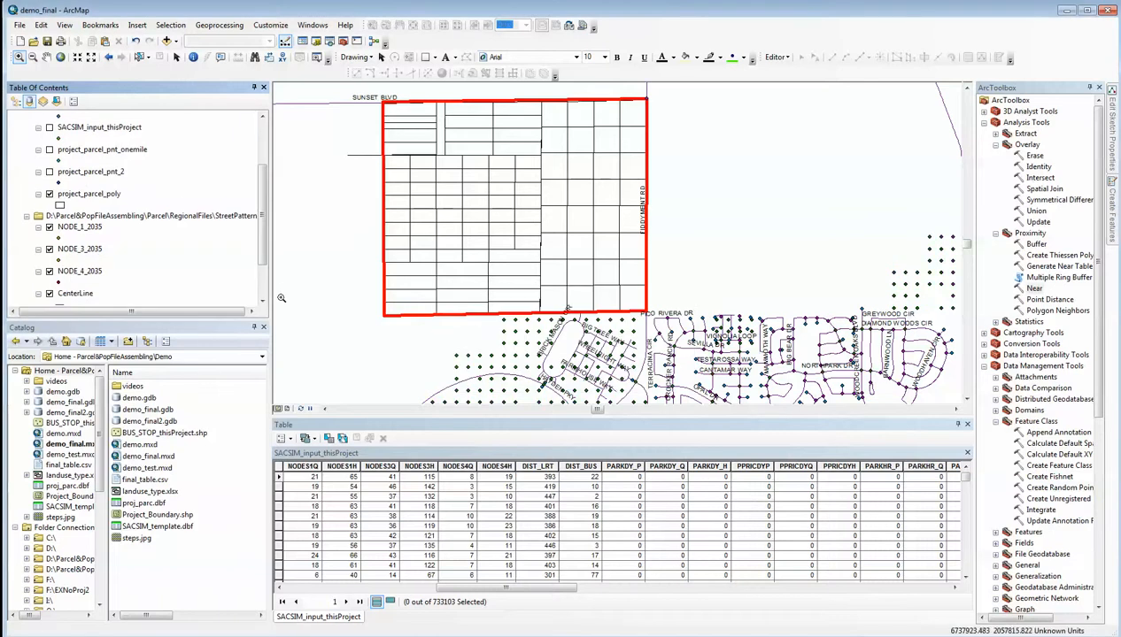
Remove the original NODE_1_2035, NODE_3_2035 and NODE_4_2035 layers from the map
mouse_move(263, 229)
mouse_down()
mouse_move(266, 269)
mouse_move(264, 236)
mouse_up()
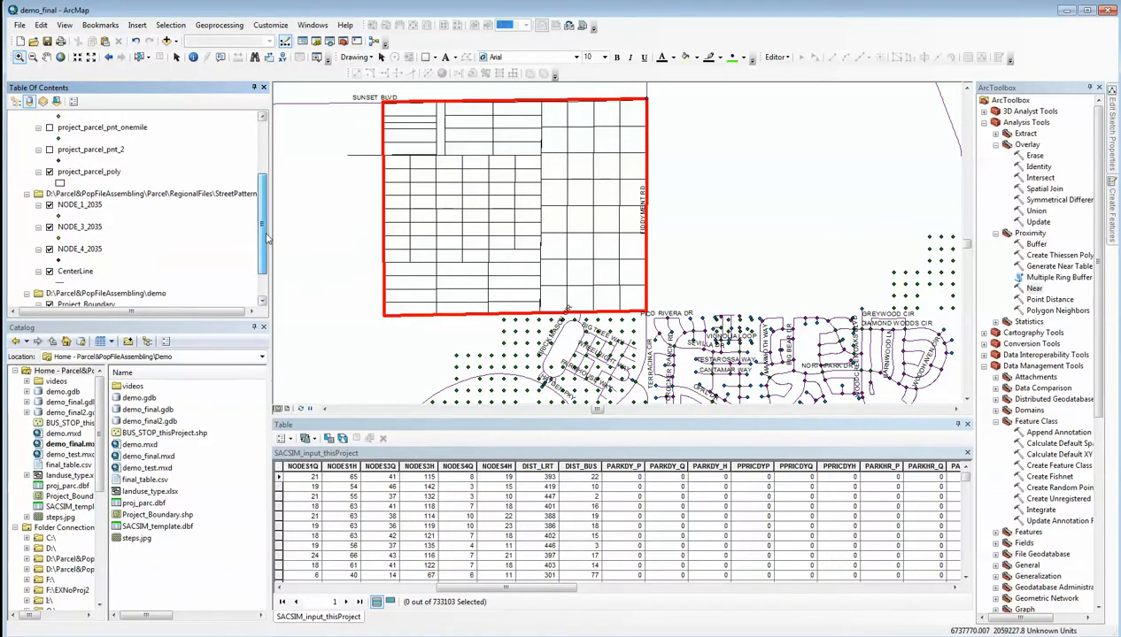
click(90, 207)
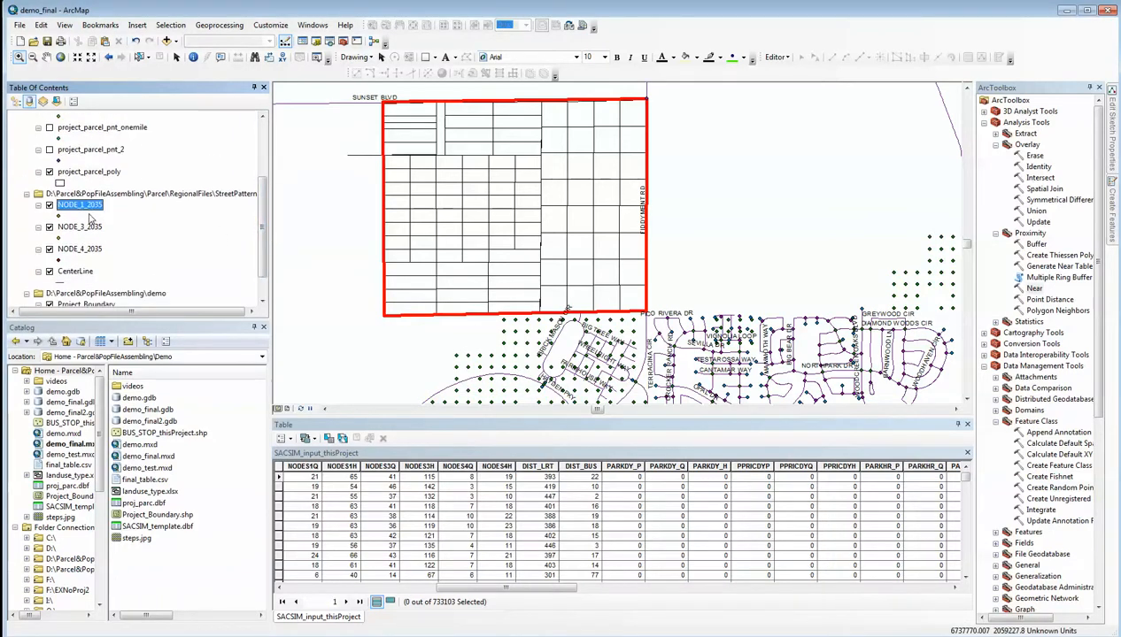
ctrl+click(90, 232)
ctrl+click(92, 249)
right_click(90, 233)
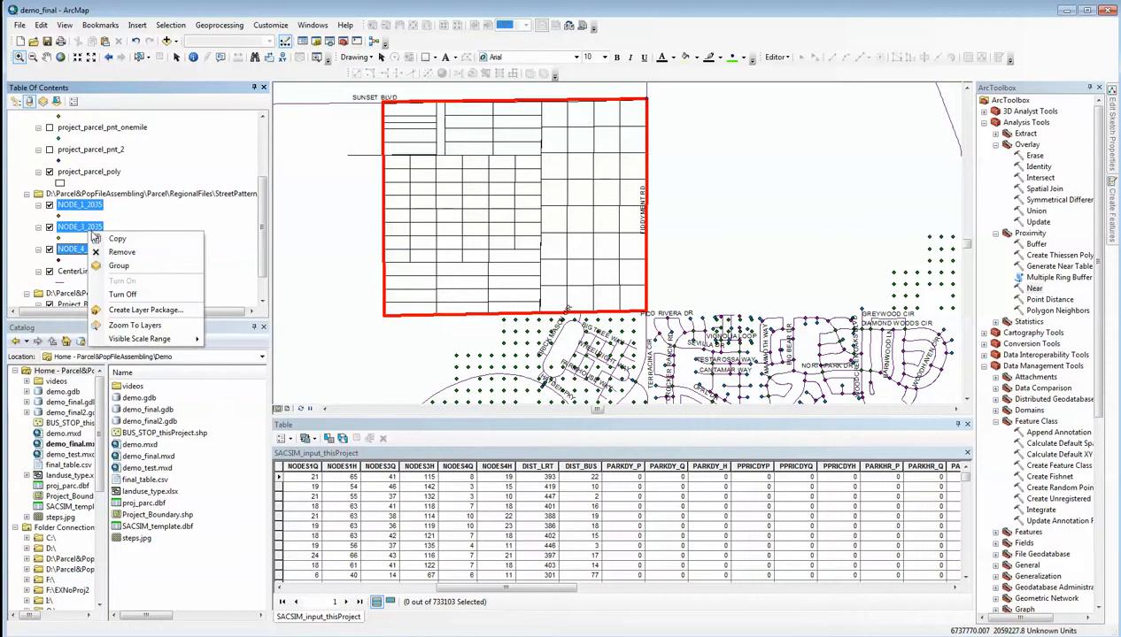
click(122, 253)
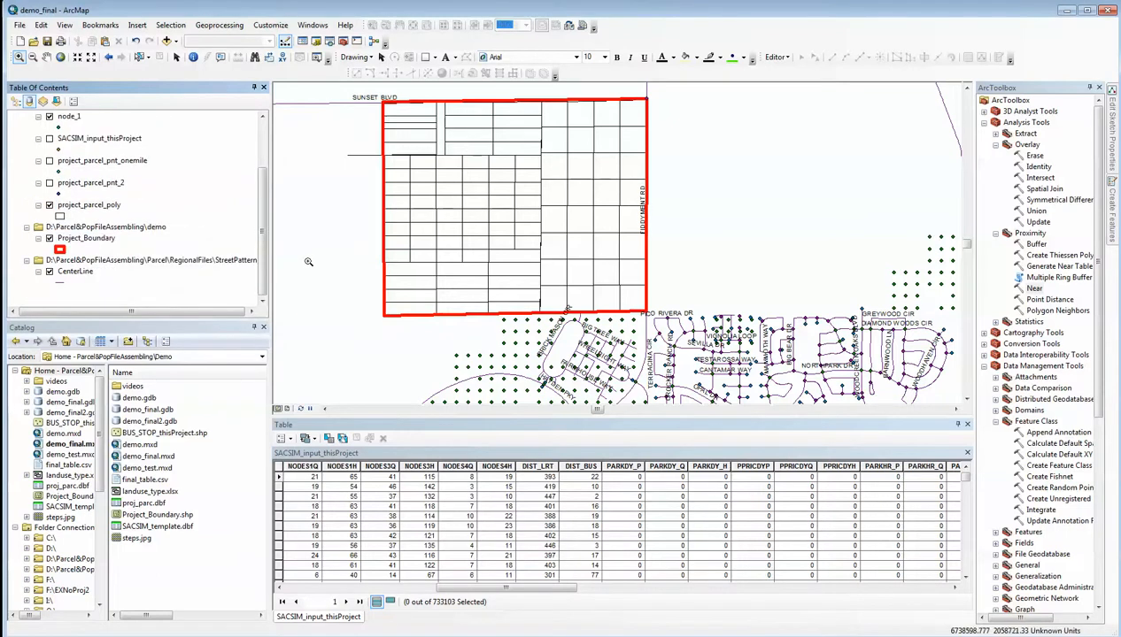
Turn on the project_parcel_pnt_2 point layer so it is displayed over the project parcels
drag(266, 259, 267, 203)
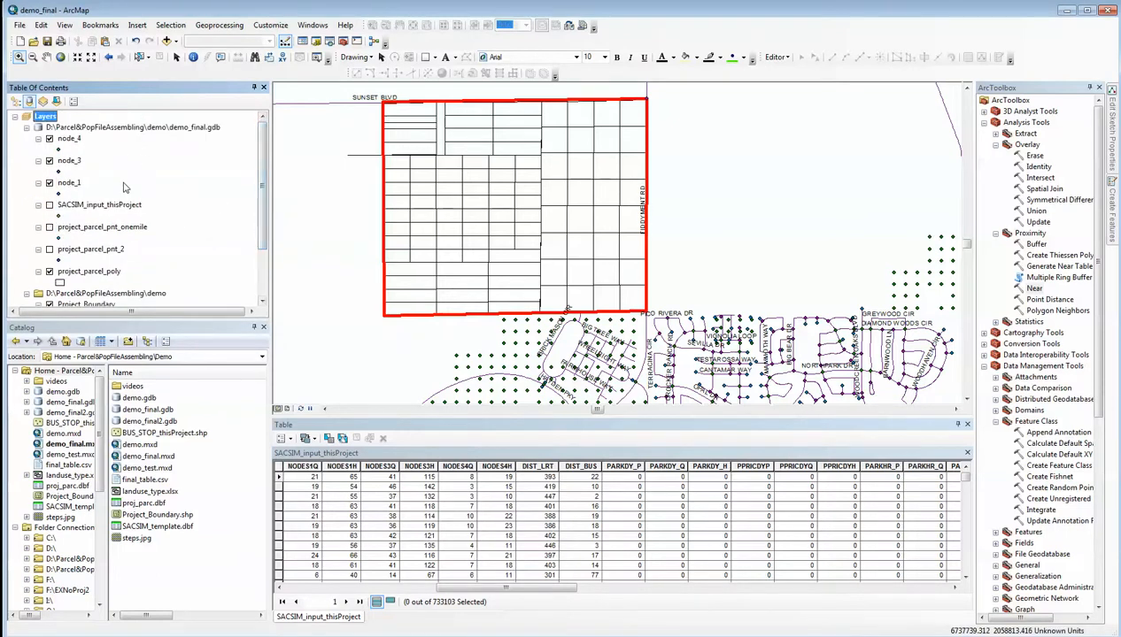
click(122, 183)
click(69, 139)
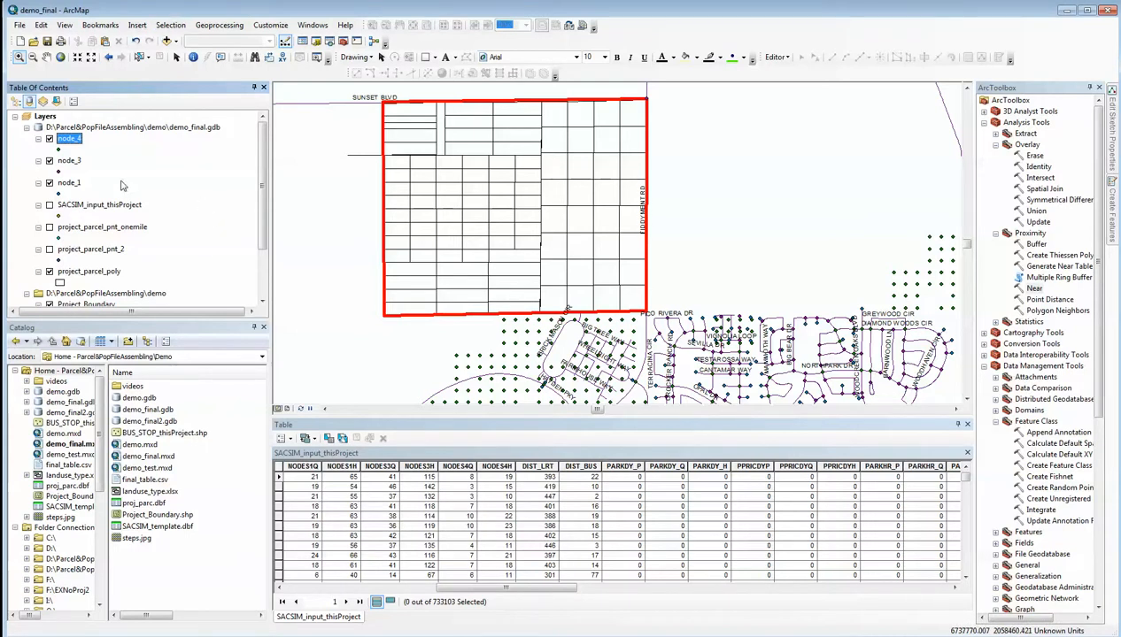
scroll(260, 170, down, 3)
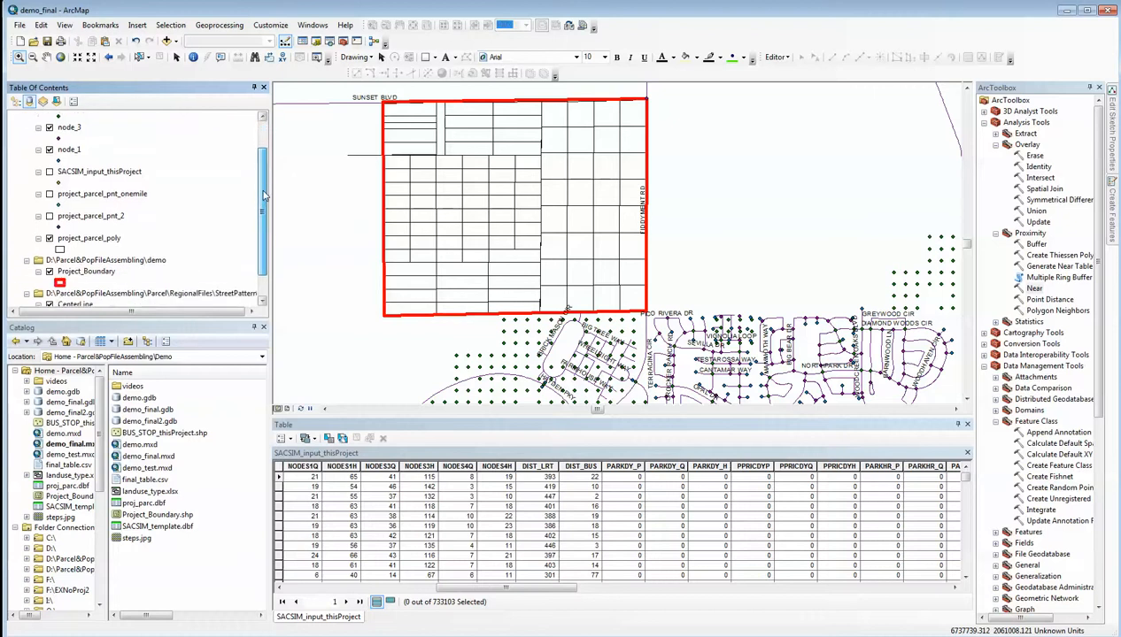
click(49, 194)
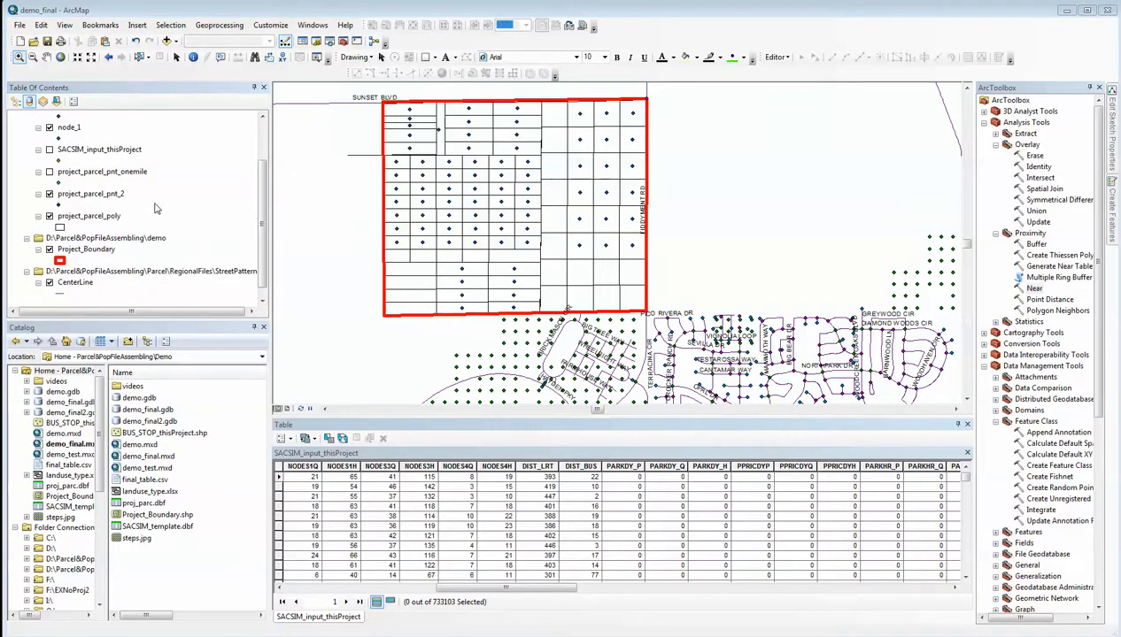
Select by location the project_parcel_poly features that intersect the source layer project_parcel_pnt_2
click(171, 25)
click(193, 54)
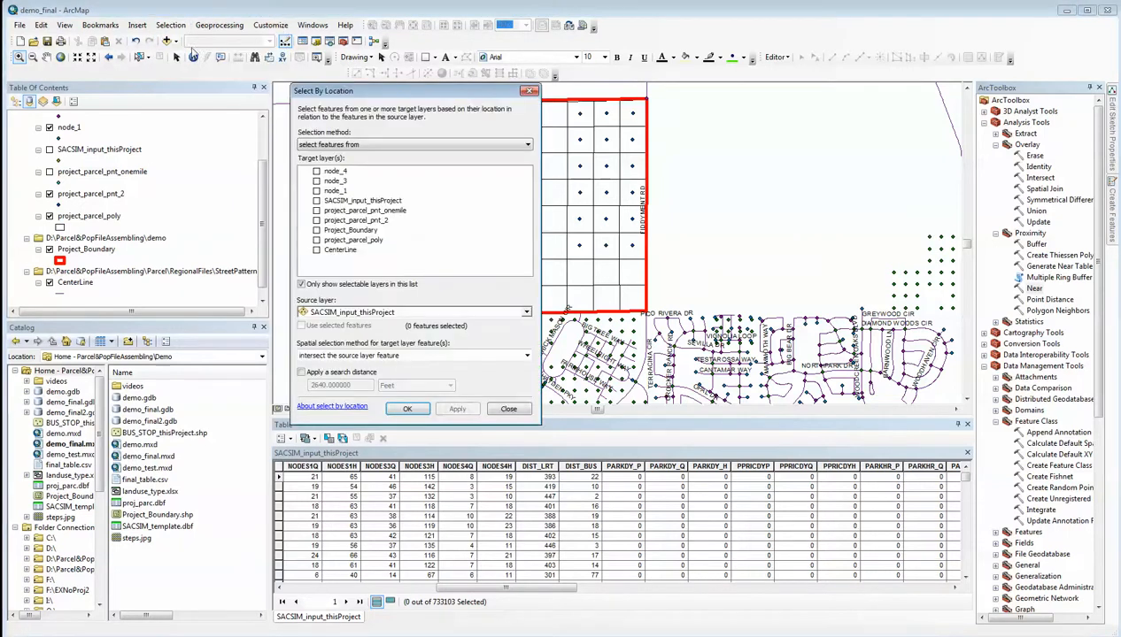
click(316, 240)
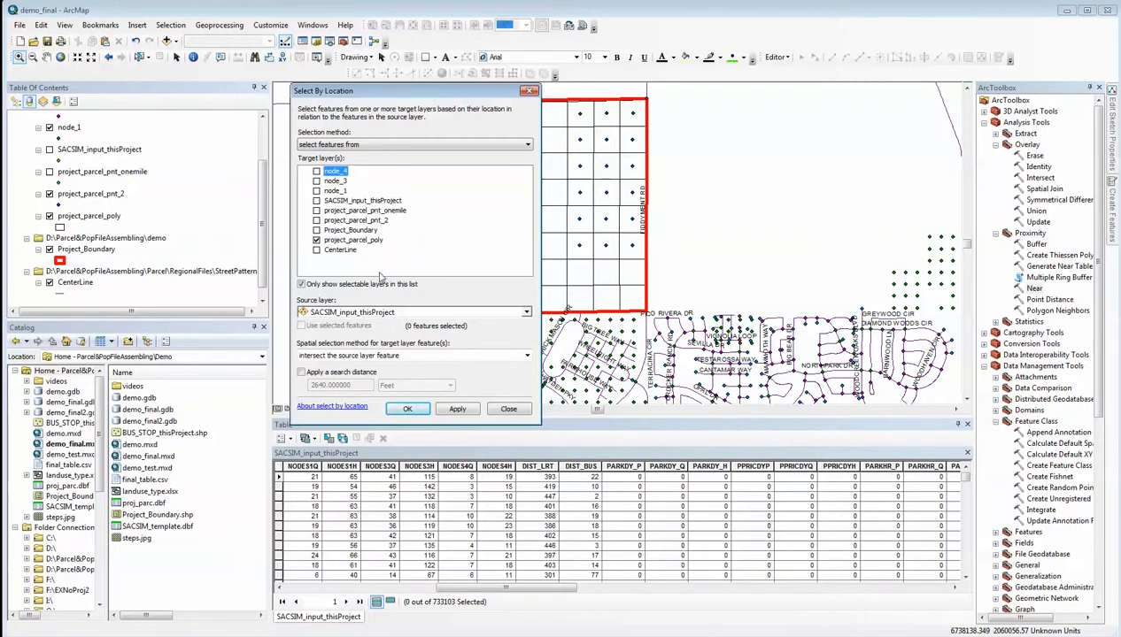
click(524, 313)
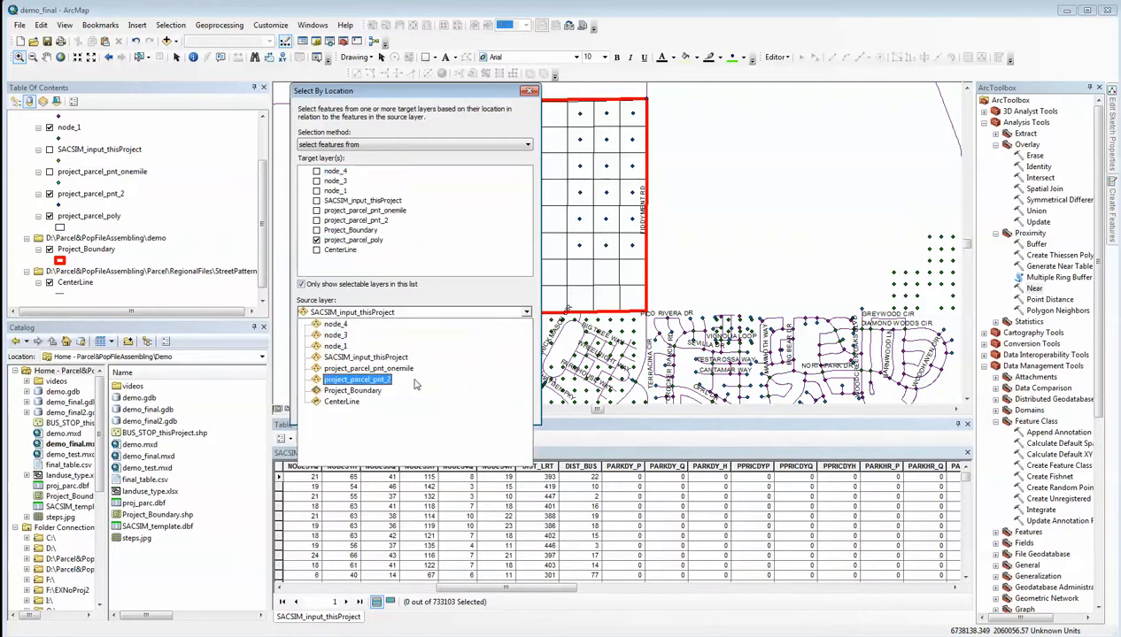
click(386, 380)
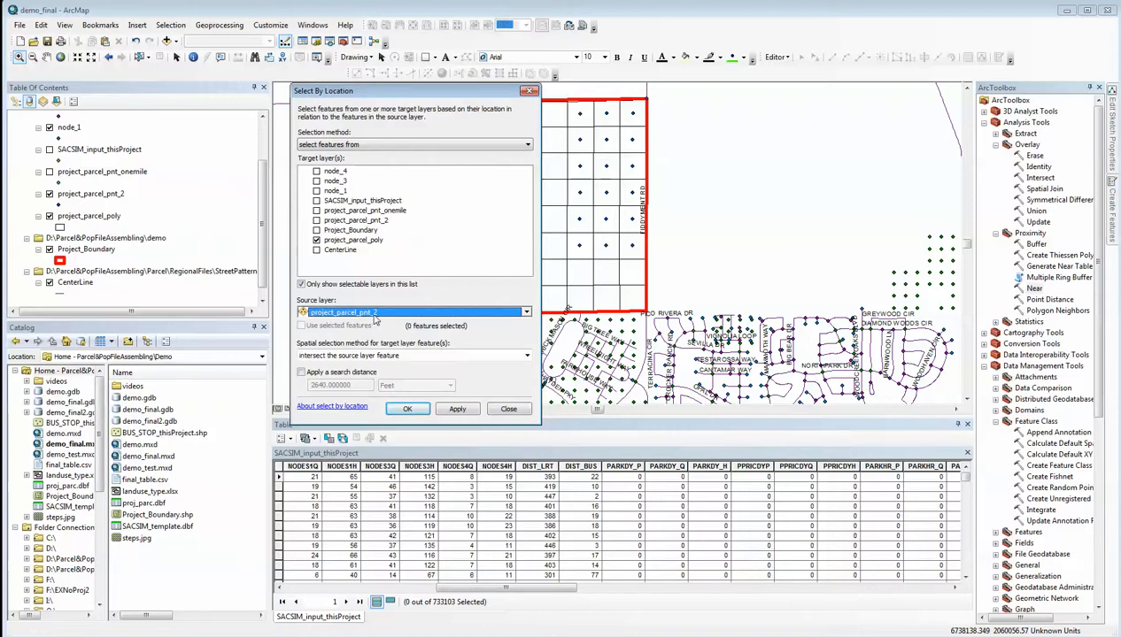
click(407, 409)
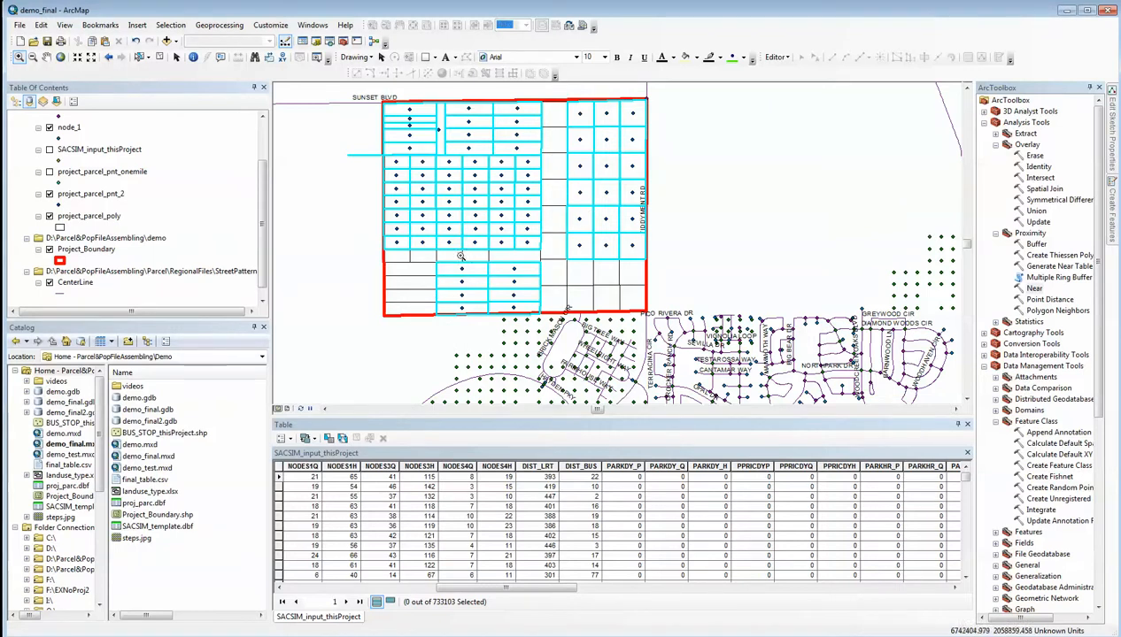
Export the selected project_parcel_poly features to demo_final.gdb as project_parcel_poly_2 and add the exported data to the map
click(94, 218)
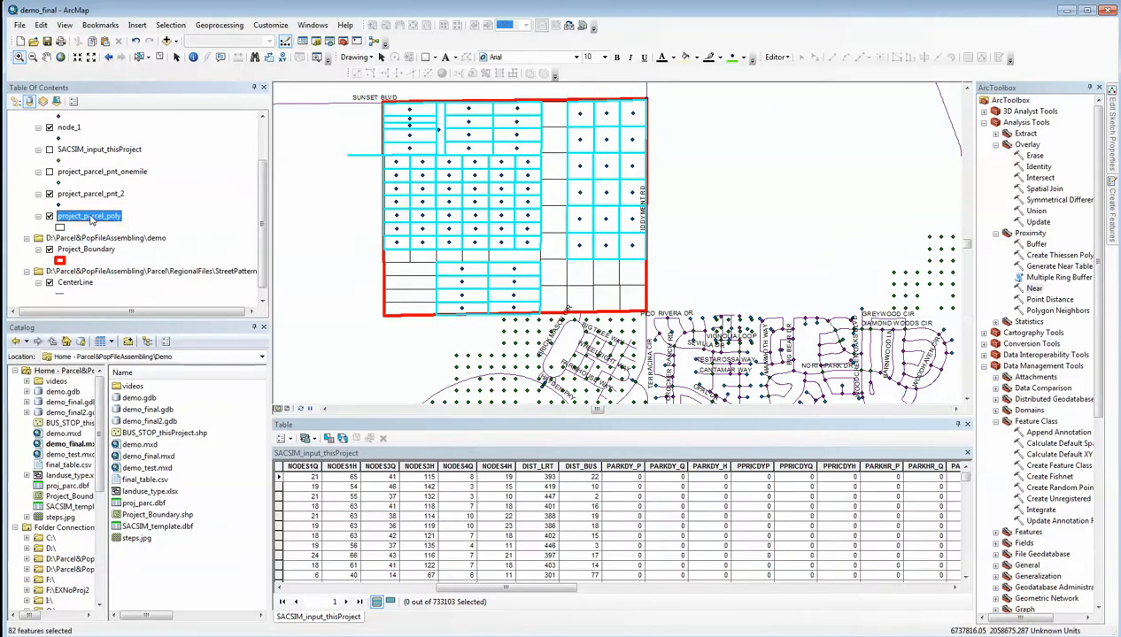
right_click(92, 217)
mouse_move(128, 427)
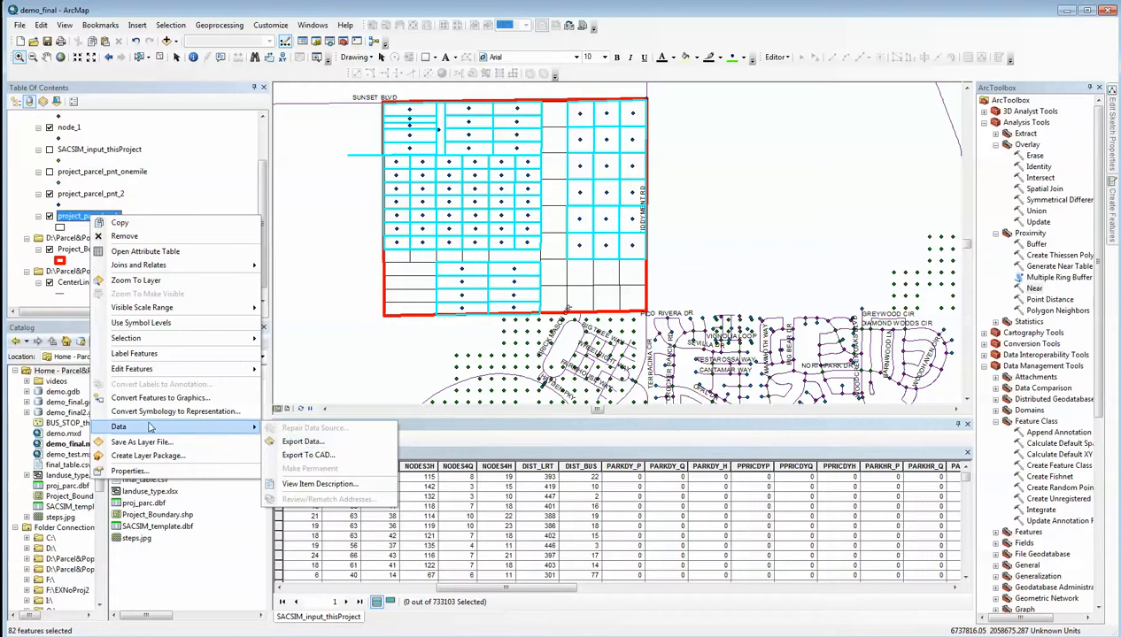
click(299, 440)
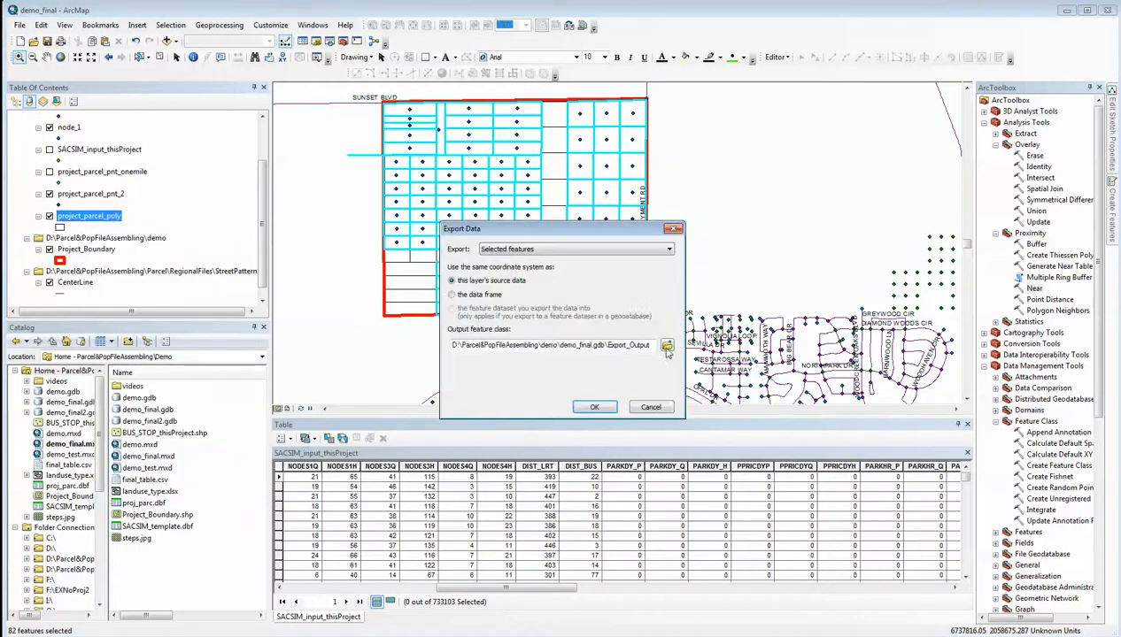
click(666, 346)
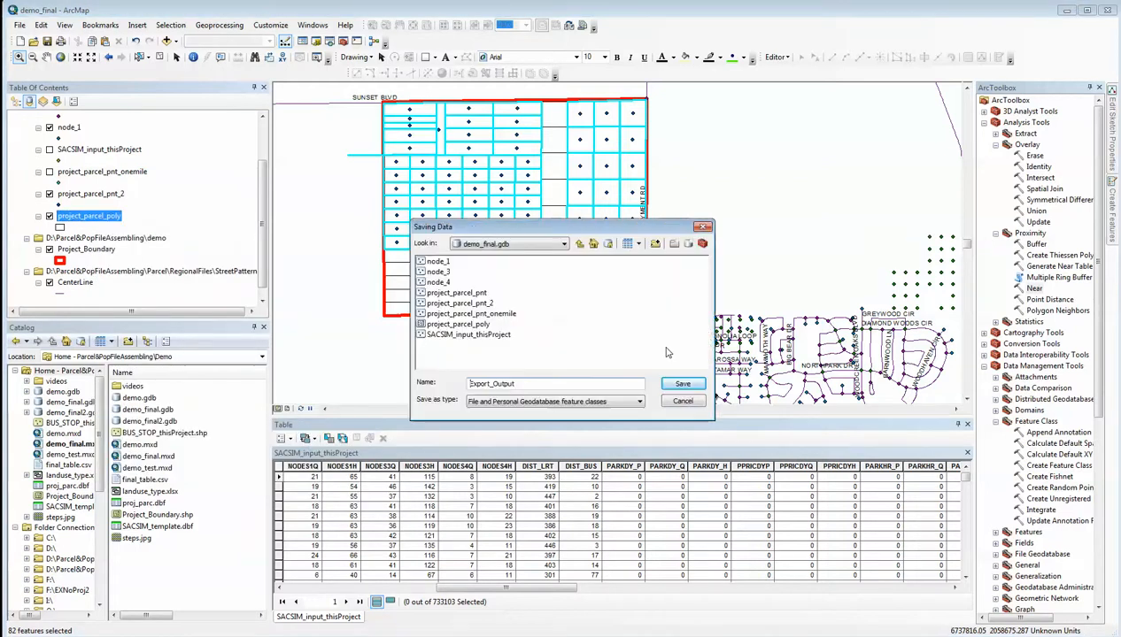
click(479, 325)
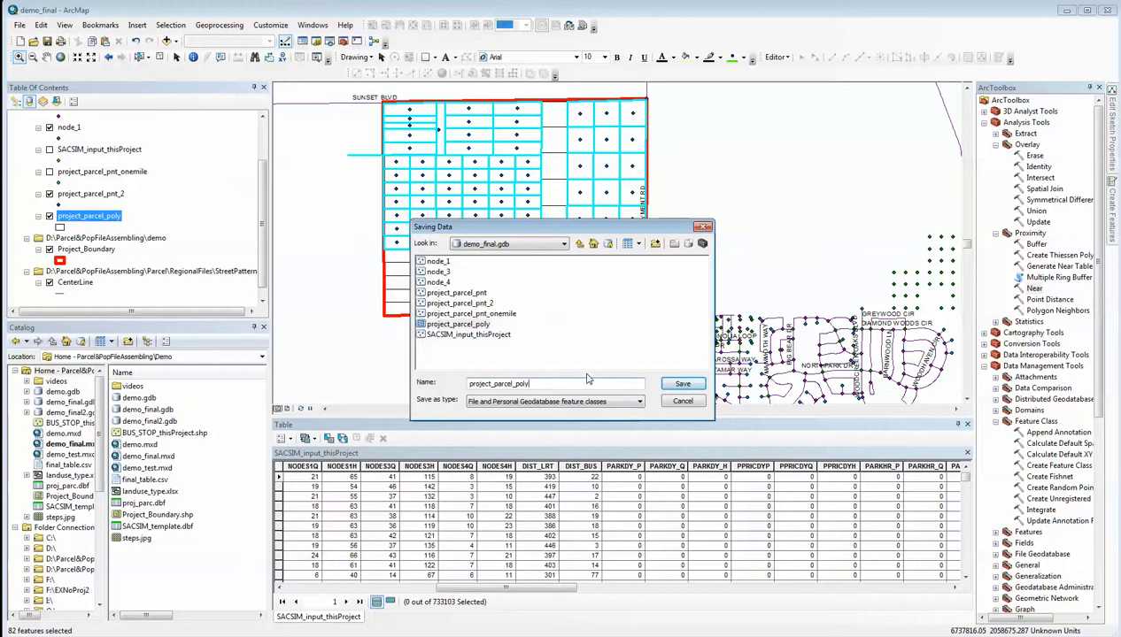
text(_2)
click(675, 386)
click(583, 409)
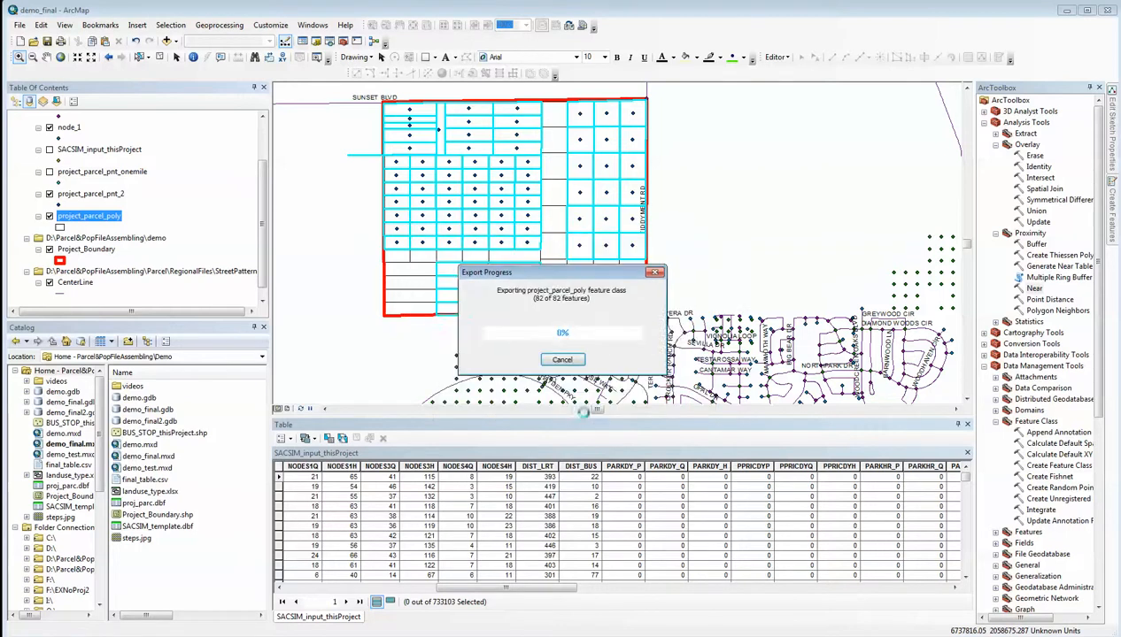
click(593, 378)
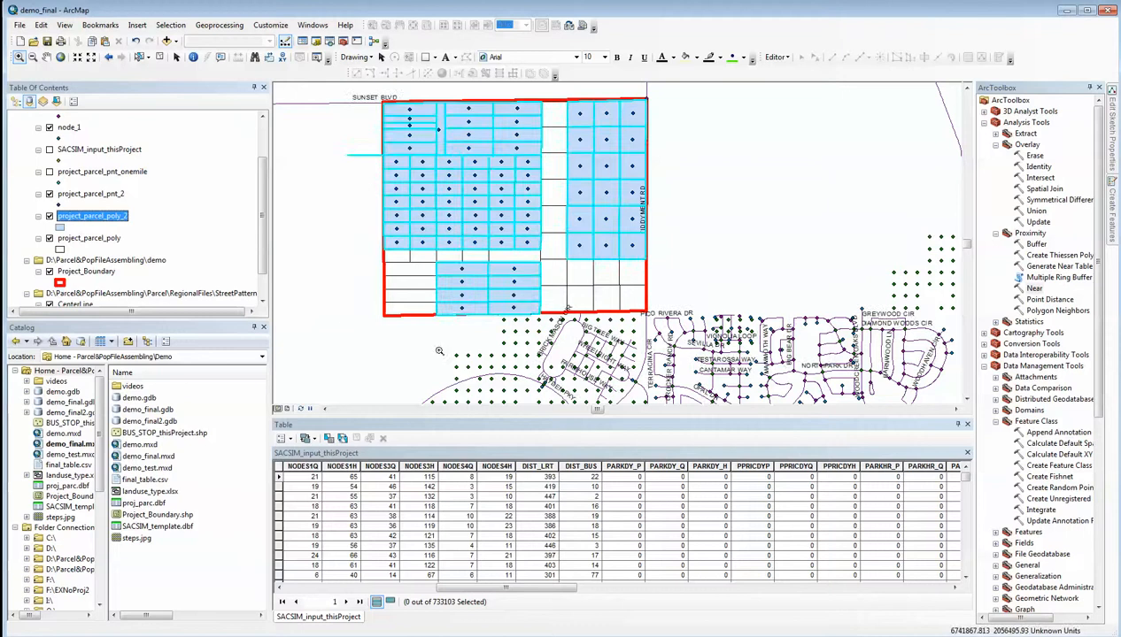
Add a Short Integer field named placetype to the attribute table of project_parcel_poly_2
drag(262, 260, 264, 205)
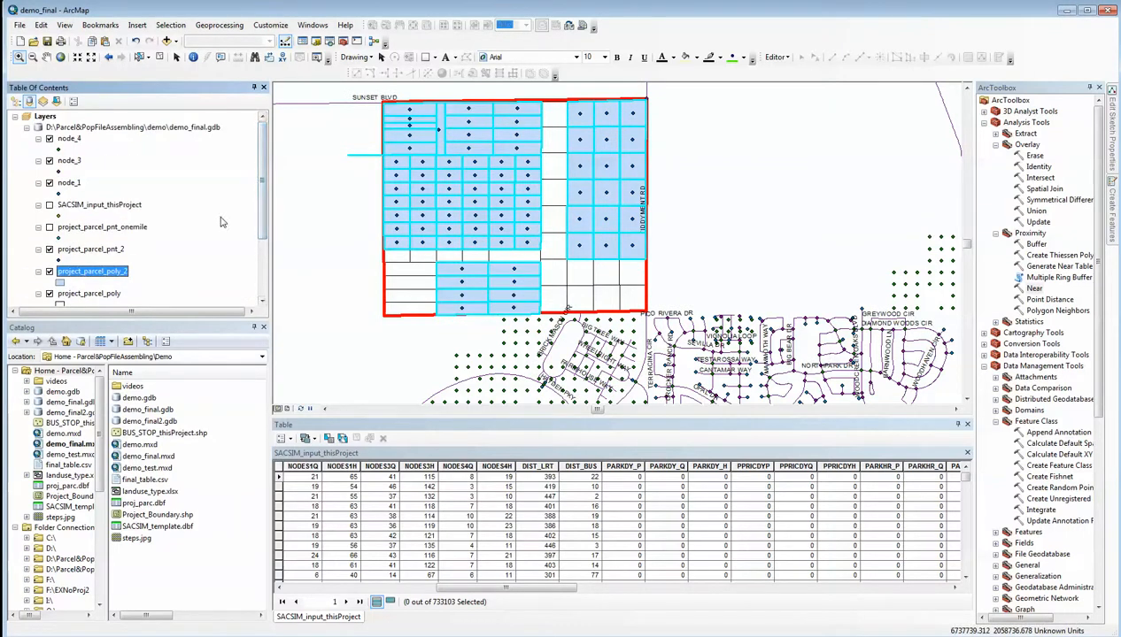
right_click(102, 277)
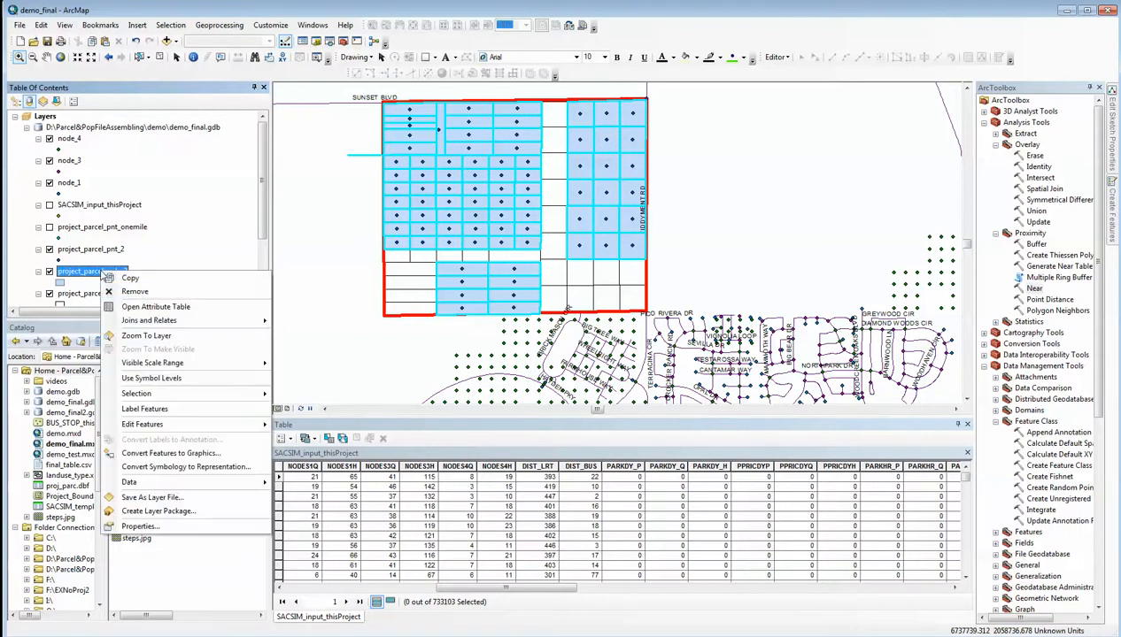
click(144, 308)
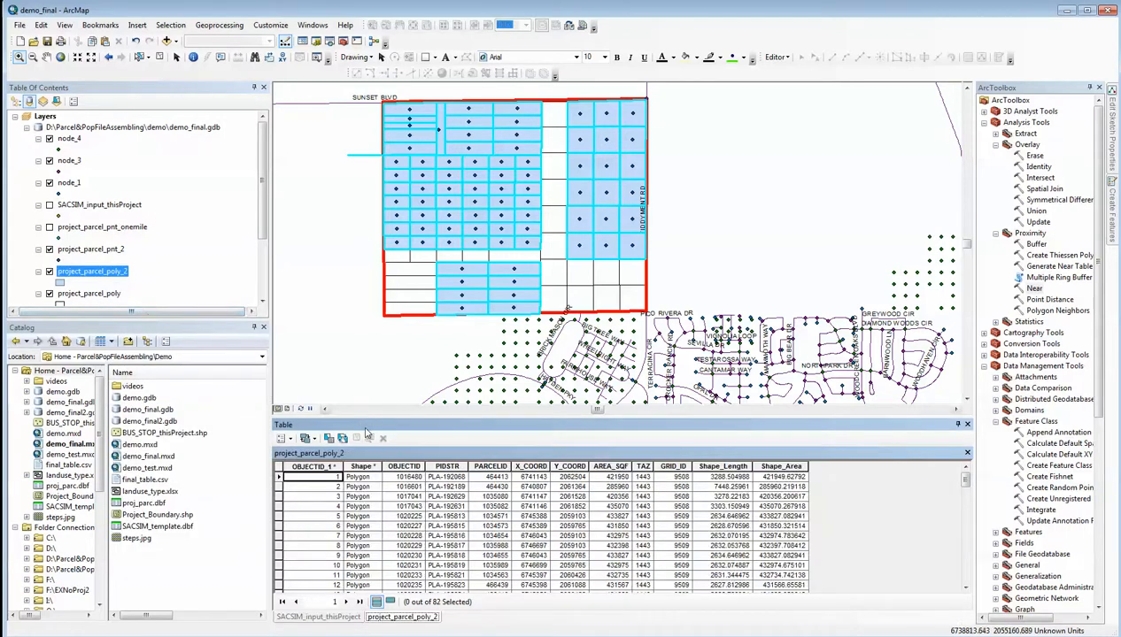
click(289, 441)
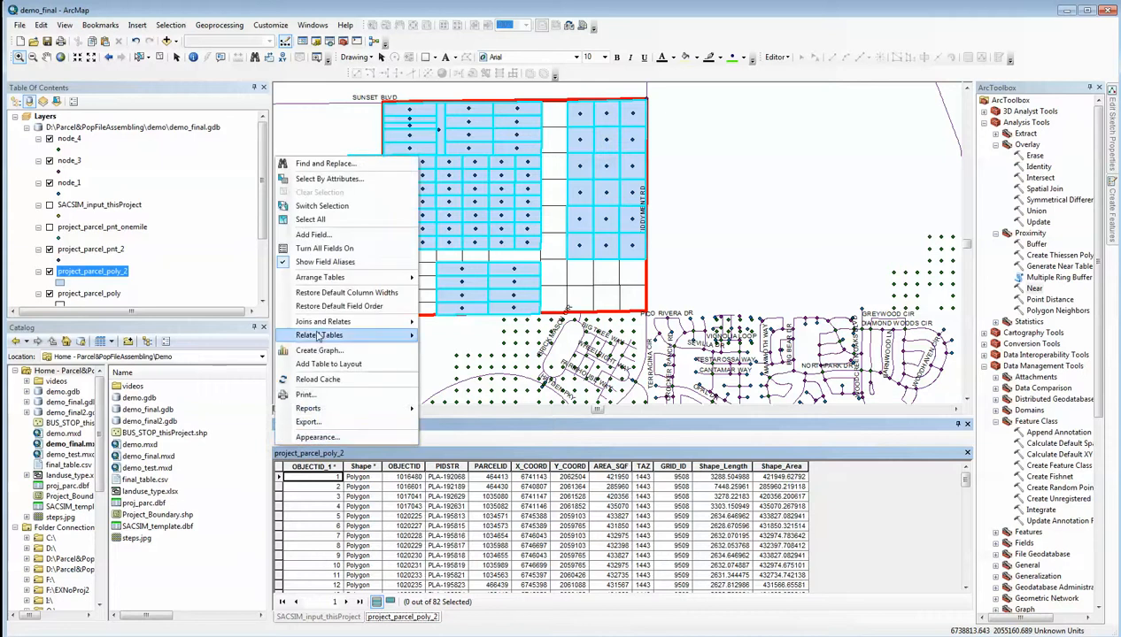
click(314, 235)
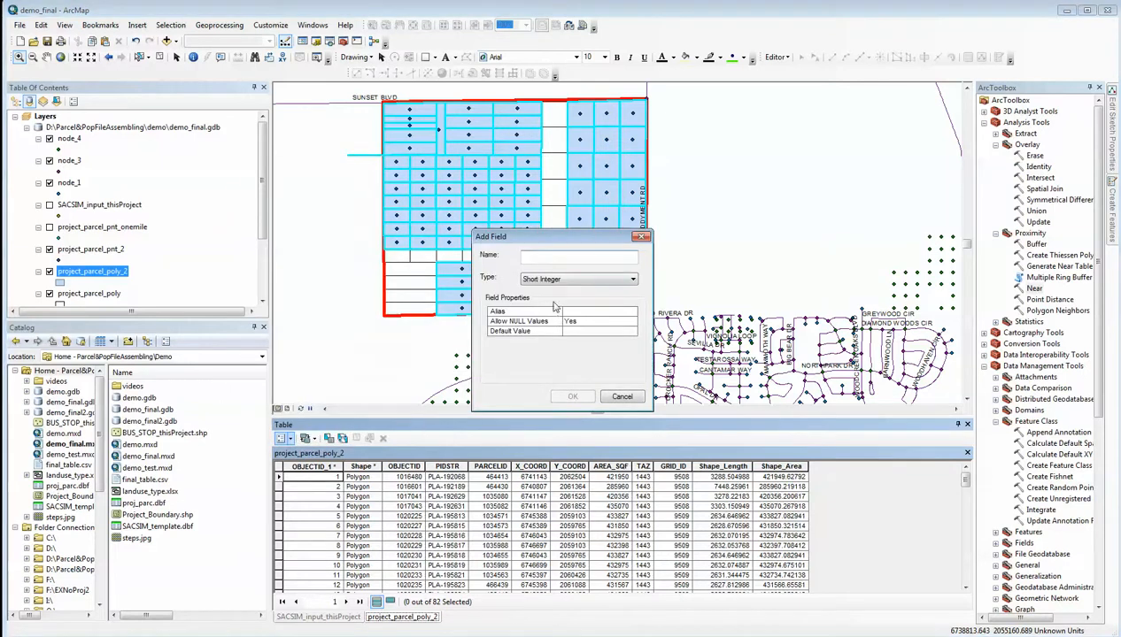
text(placetype)
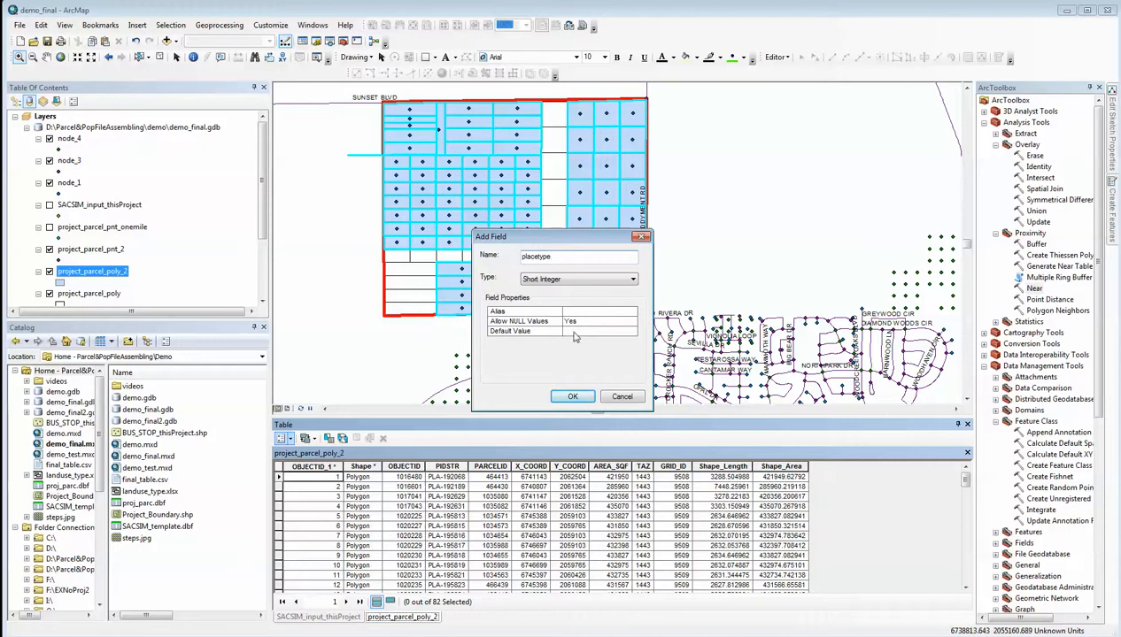
click(572, 397)
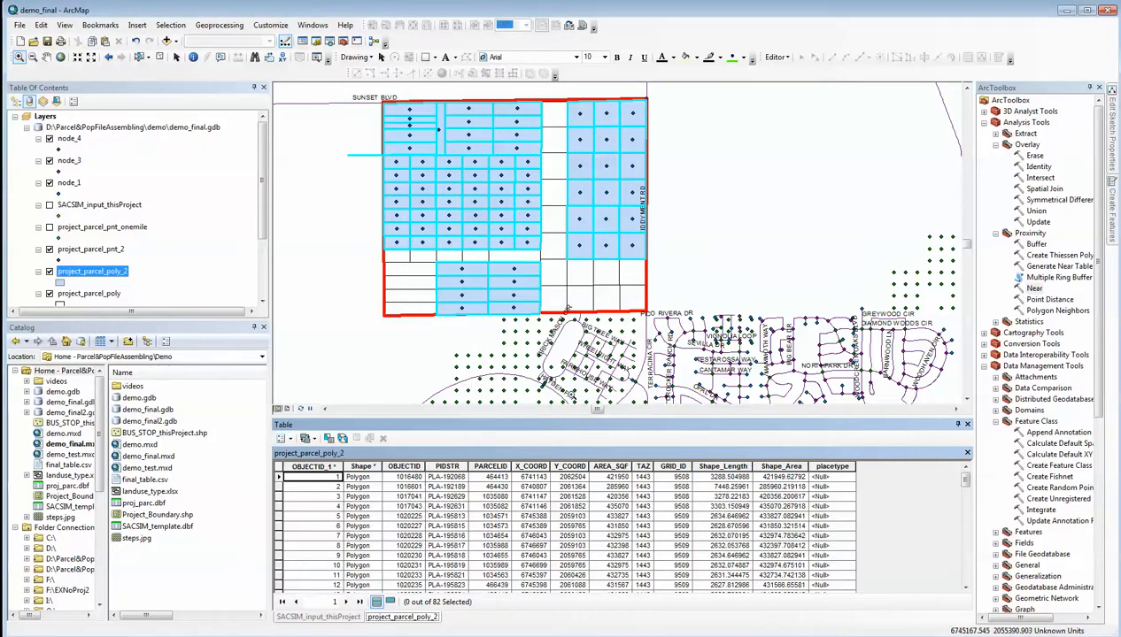
Join the project_parcel_pnt_2 attributes to project_parcel_poly_2 using PARCELID in both tables, keeping all records
click(284, 438)
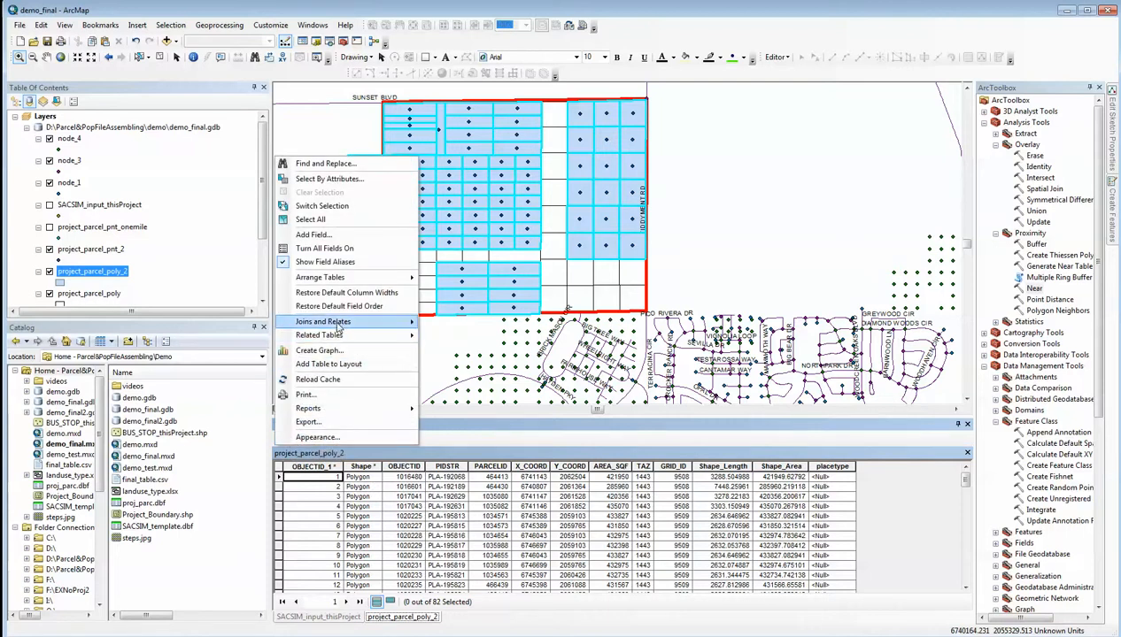
mouse_move(372, 321)
click(447, 322)
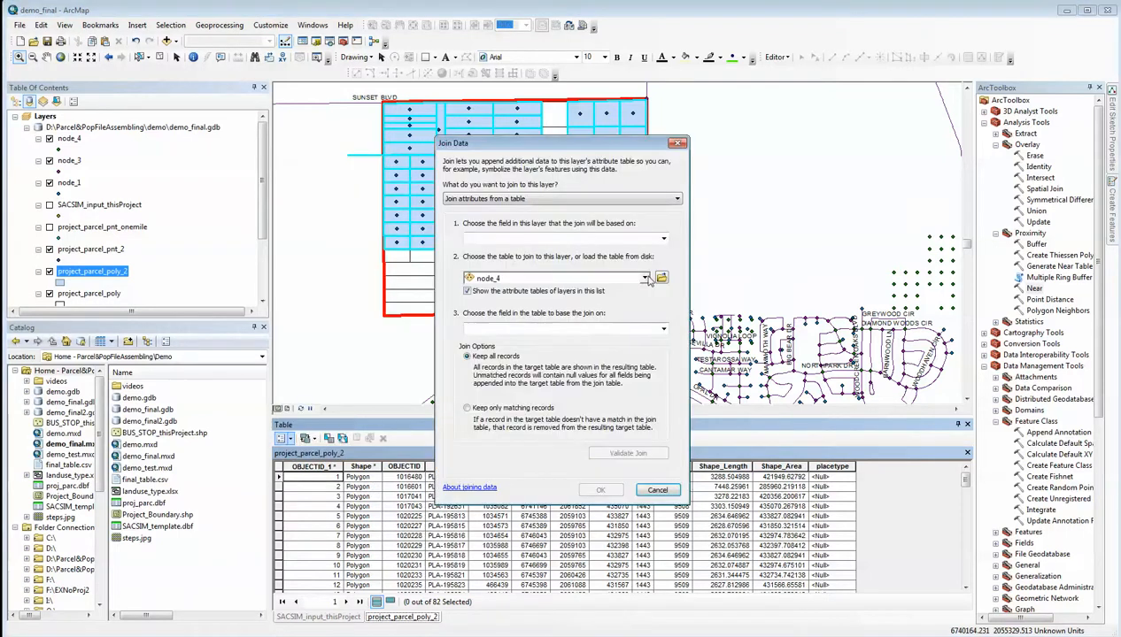
click(664, 239)
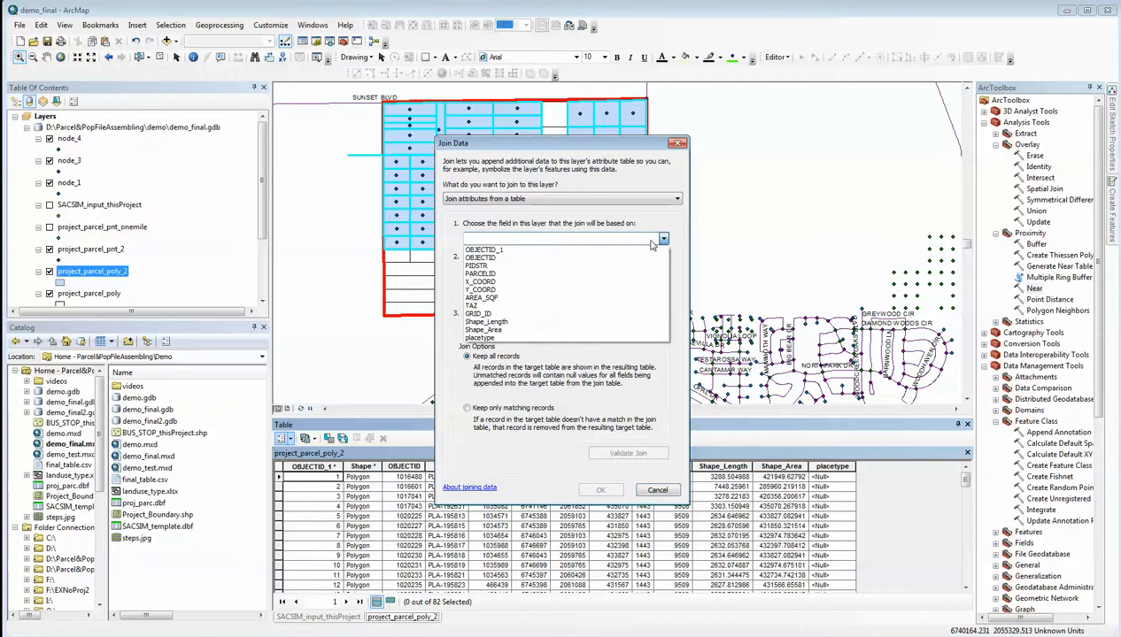
click(589, 274)
click(644, 279)
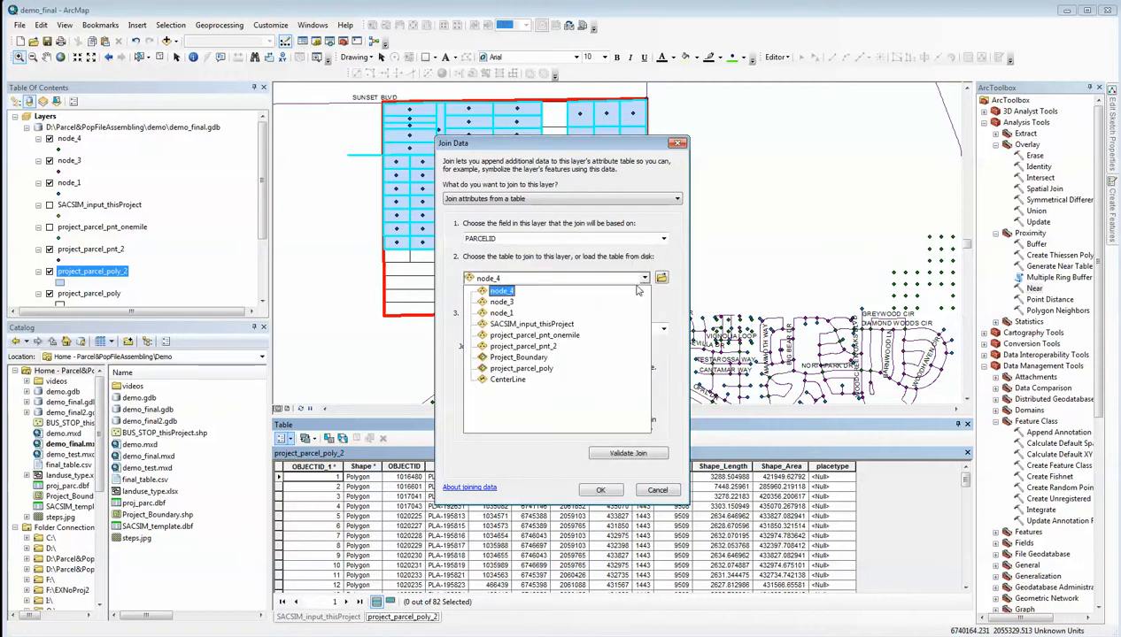
click(548, 347)
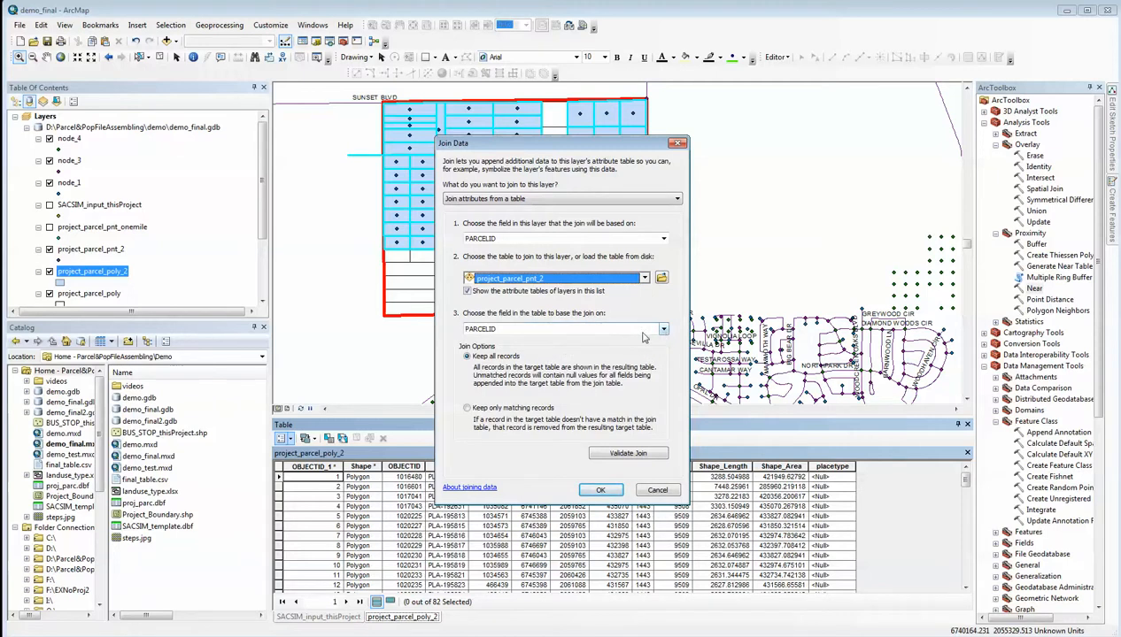
click(604, 492)
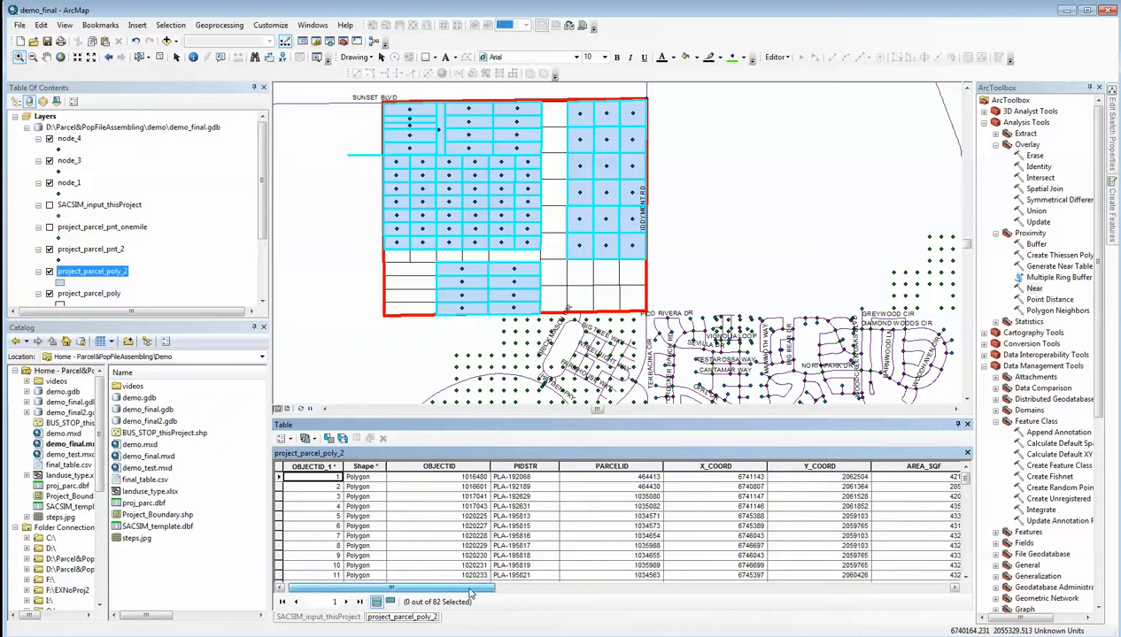
Calculate the placetype field of project_parcel_poly_2 from the joined field project_parcel_pnt_2.placeType
drag(470, 594, 639, 605)
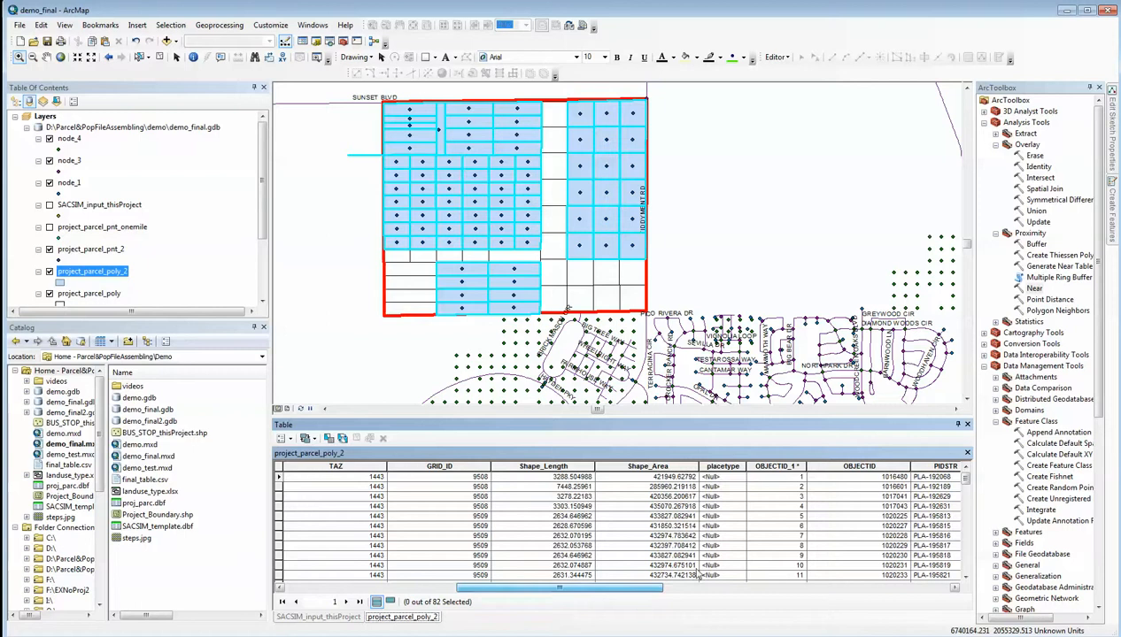
click(721, 466)
right_click(722, 466)
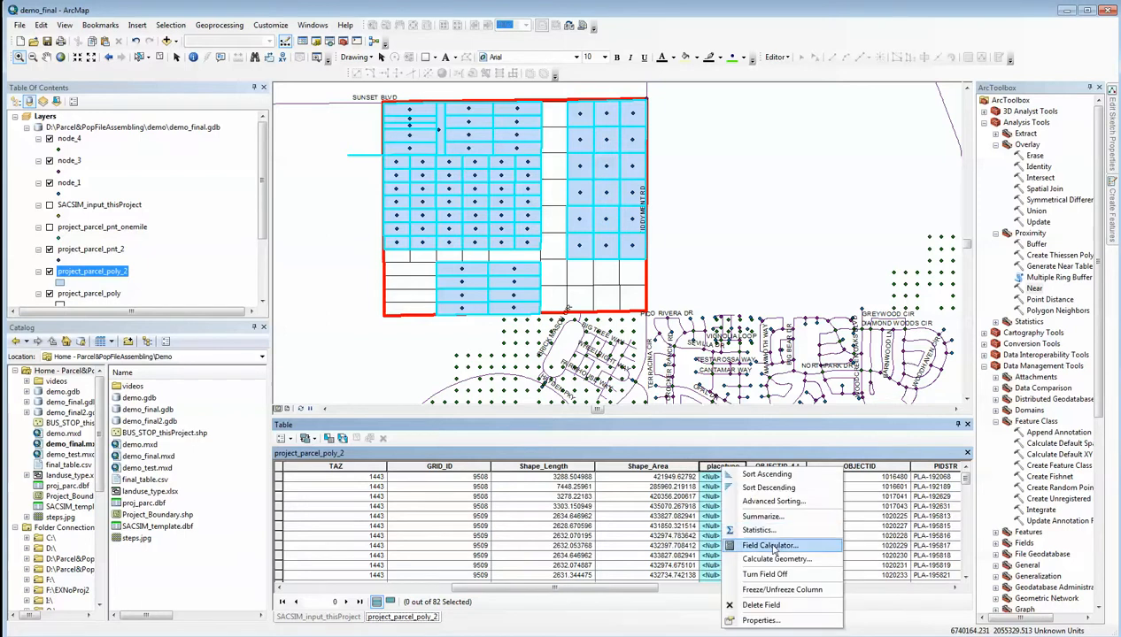
click(770, 545)
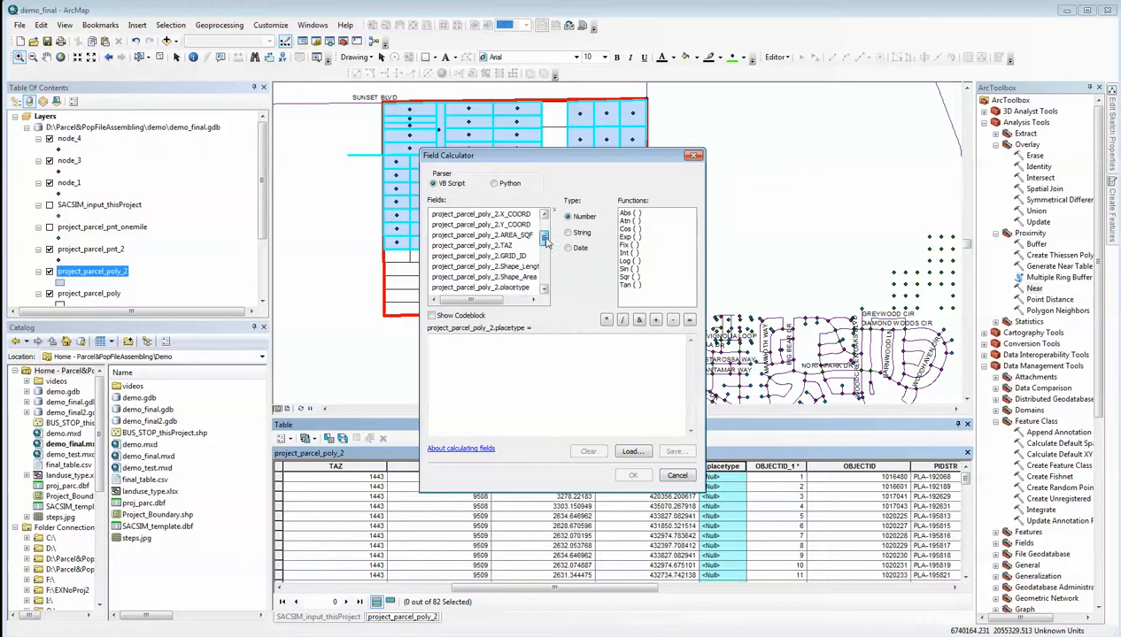
drag(545, 239, 549, 278)
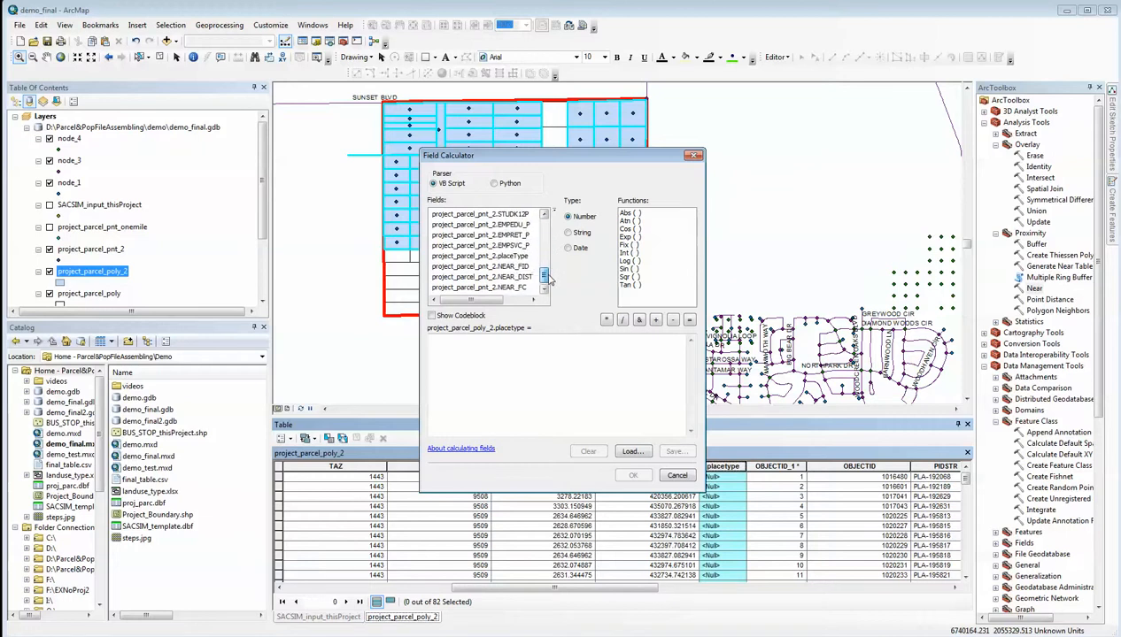
double_click(487, 256)
click(633, 477)
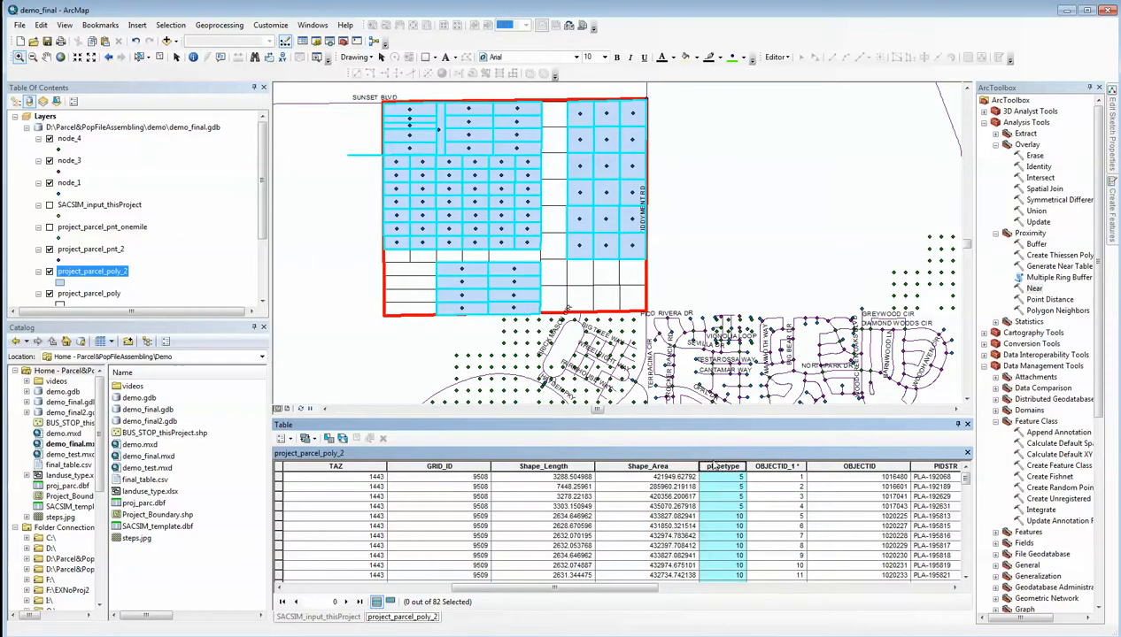
Remove the project_parcel_pnt_2 join from the project_parcel_poly_2 attribute table
click(284, 439)
mouse_move(347, 324)
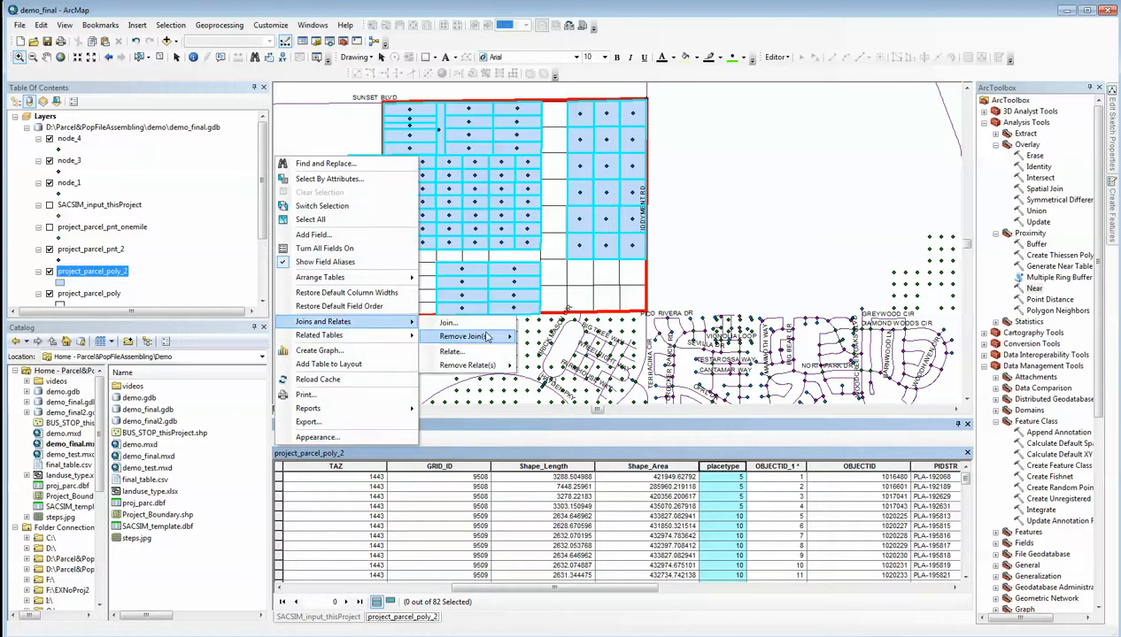
mouse_move(482, 336)
click(555, 352)
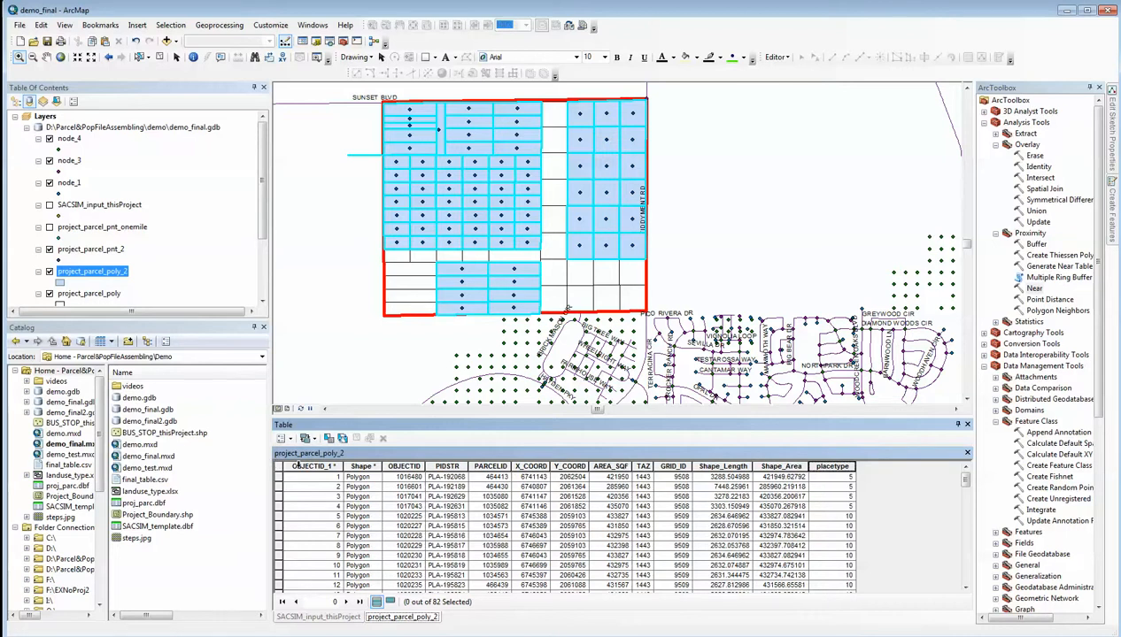
Add dots_2_acre.shp from the StreetPattern folder to the map
drag(262, 202, 259, 178)
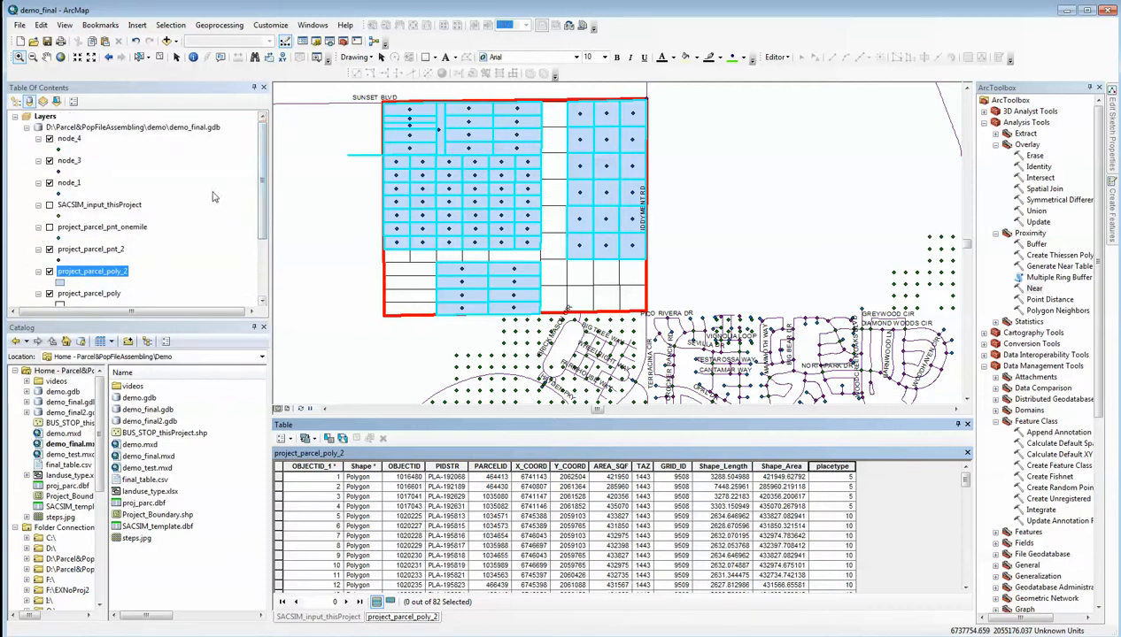
click(168, 42)
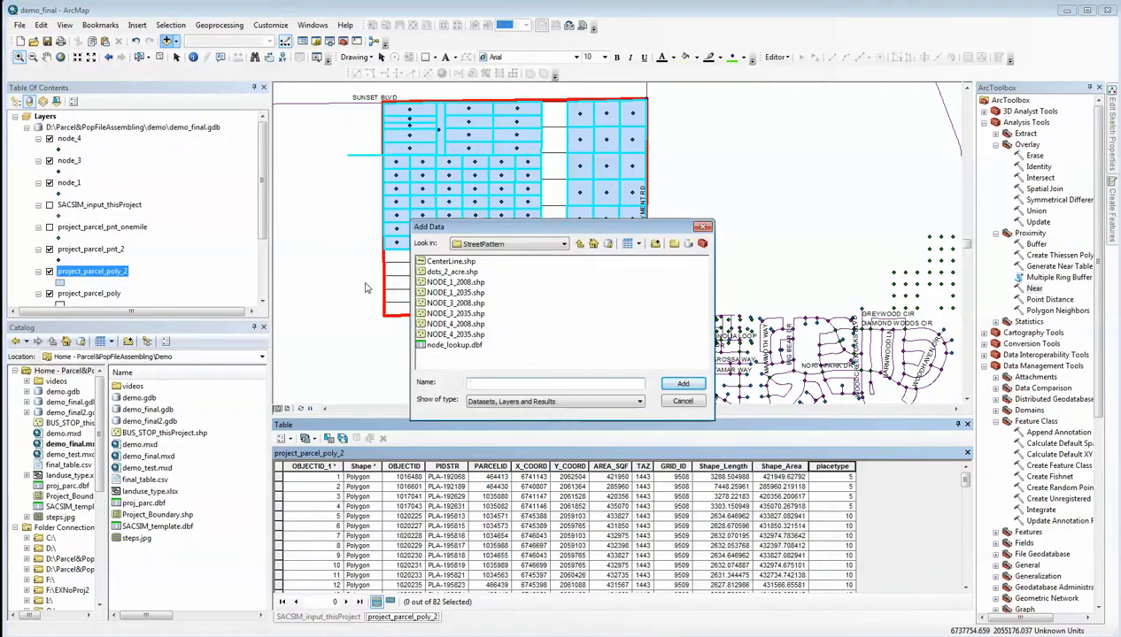
click(454, 272)
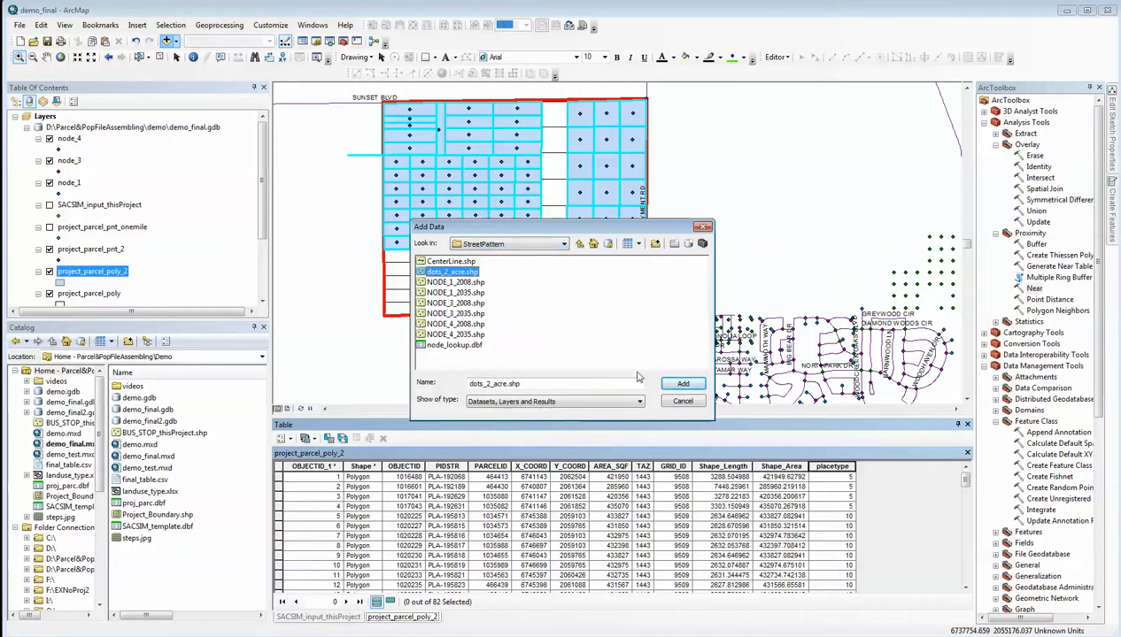
click(682, 383)
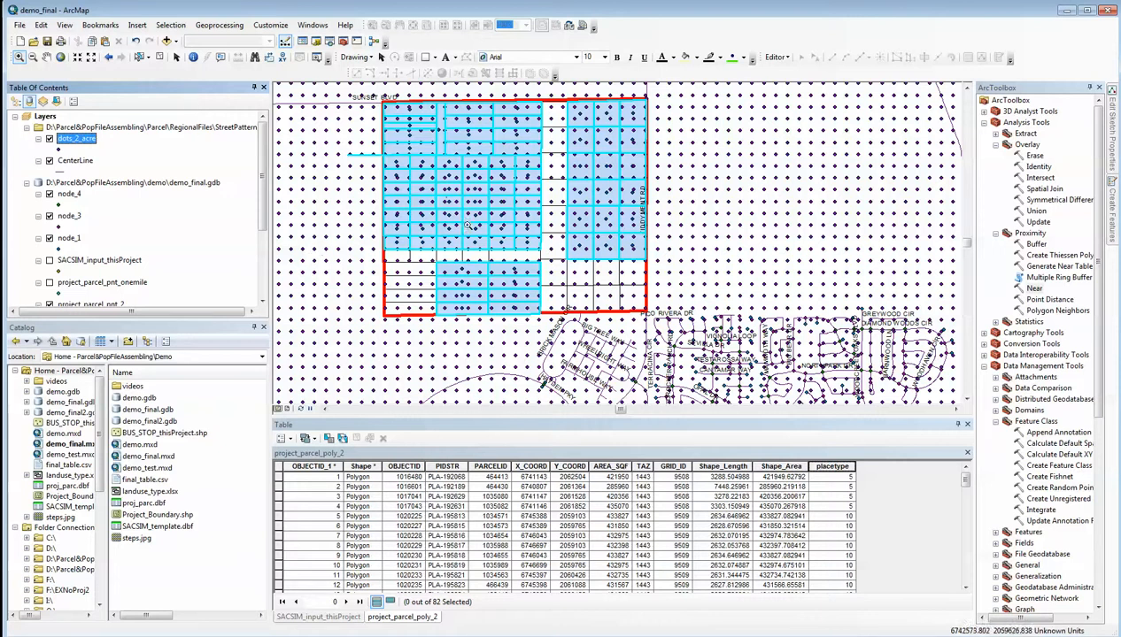
Select by location only the dots_2_acre features that intersect the source layer project_parcel_poly_2
click(171, 25)
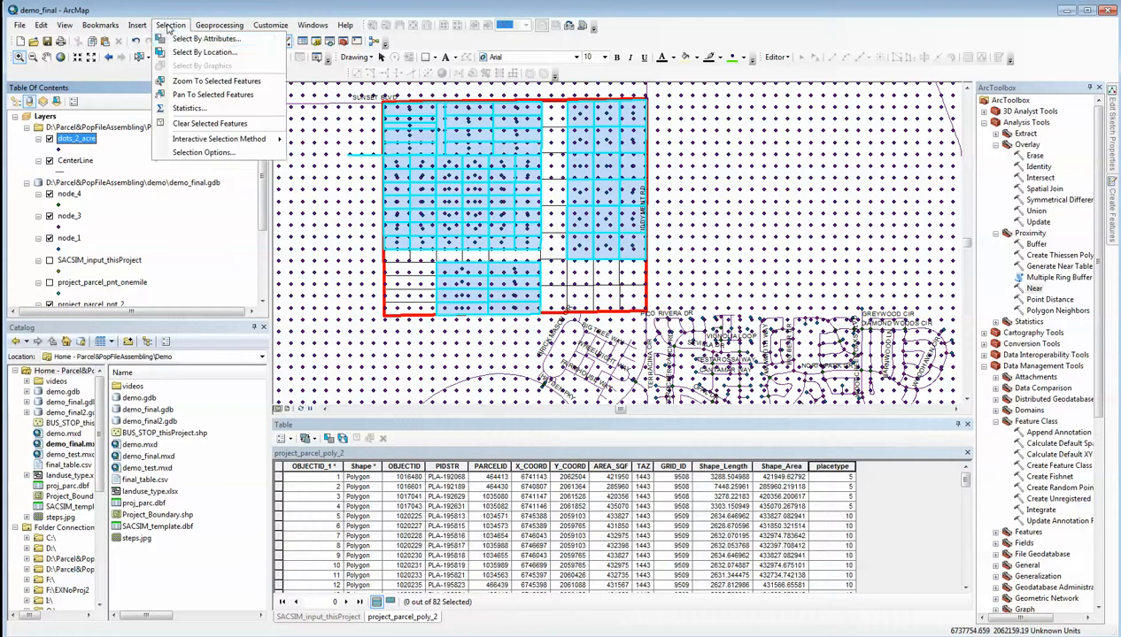
click(186, 53)
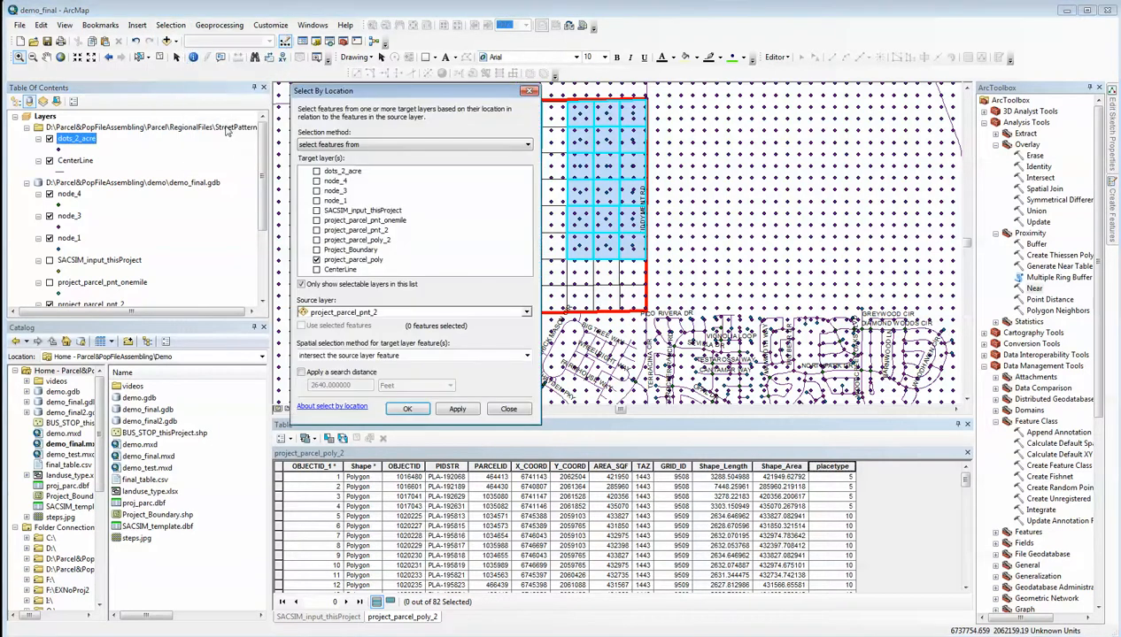
click(316, 259)
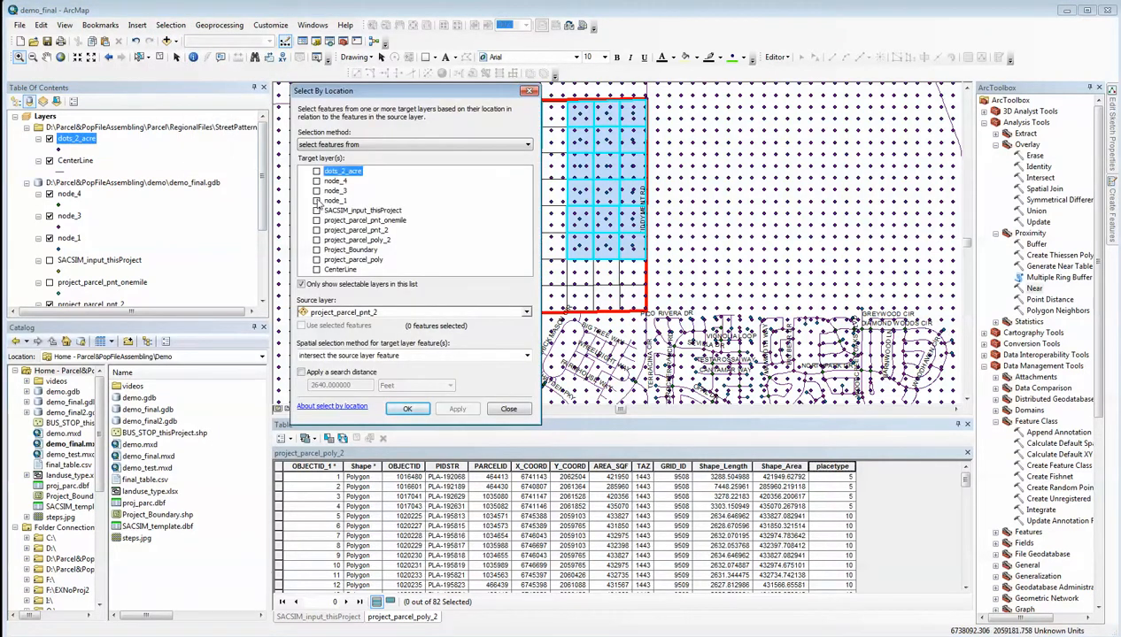
click(316, 171)
click(527, 314)
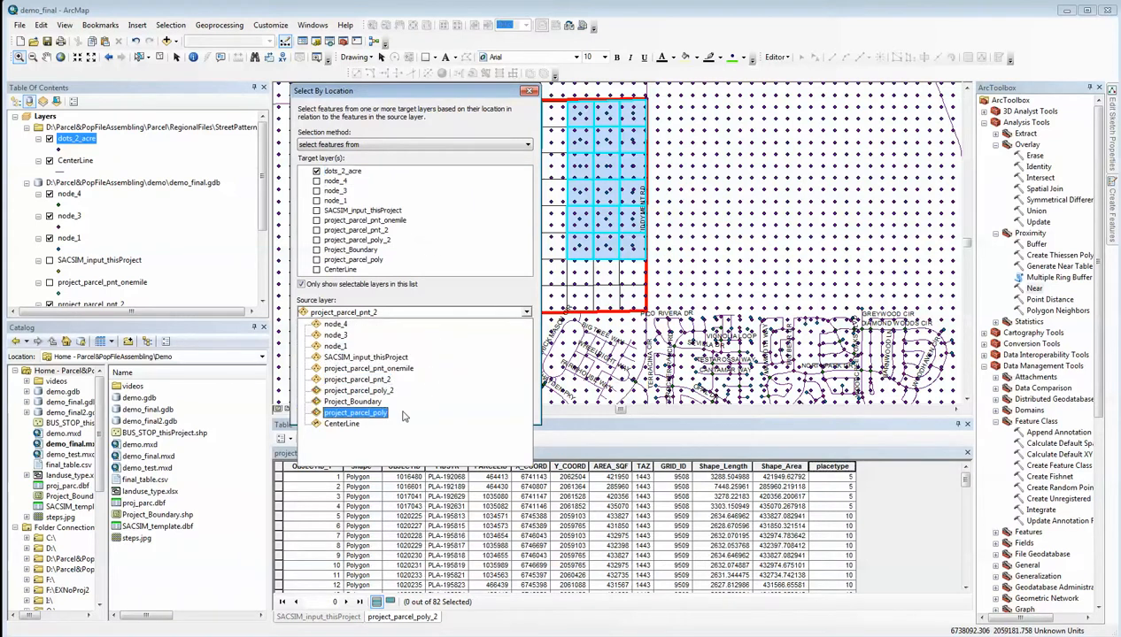
click(358, 390)
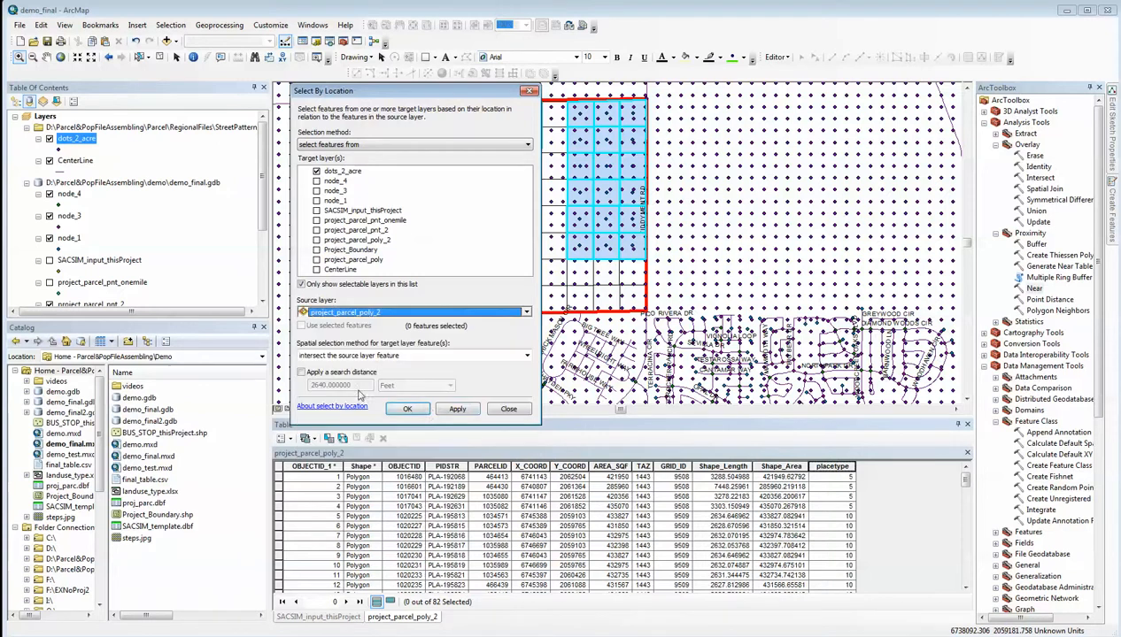
click(408, 409)
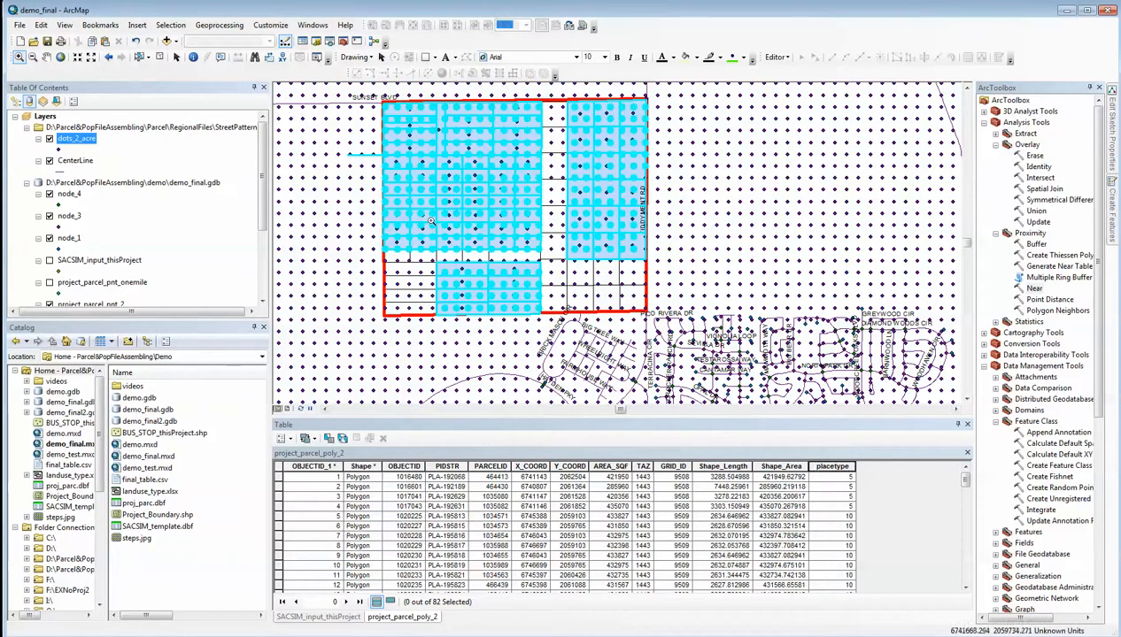
Export the selected dots_2_acre features to demo_final.gdb as dots_2_acre_project and add the exported data to the map
right_click(67, 144)
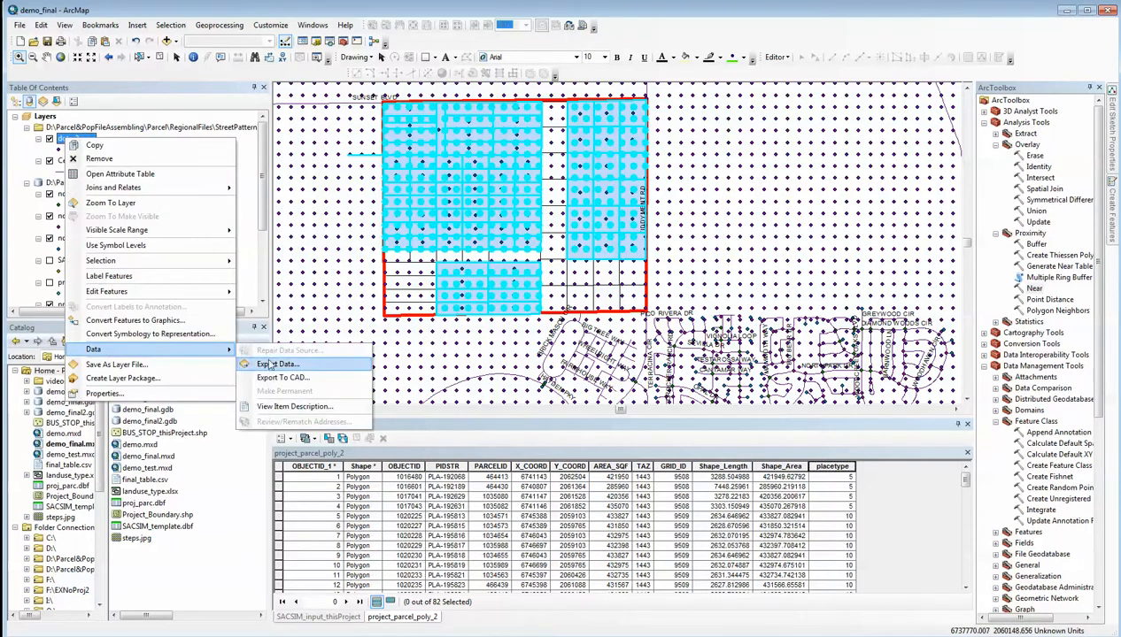
click(275, 365)
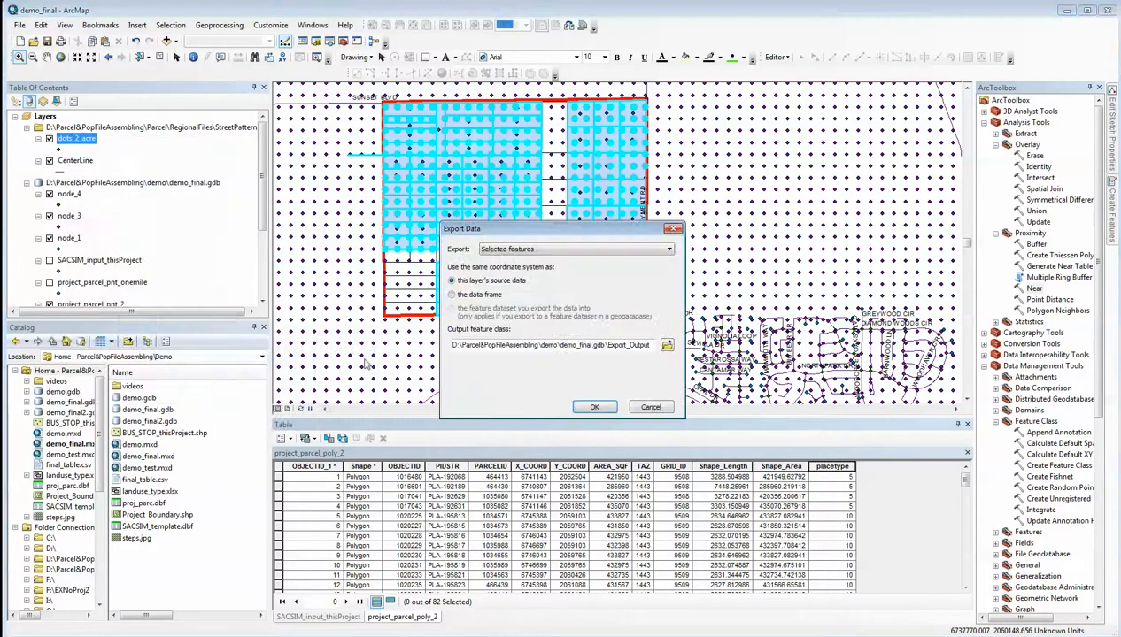
click(668, 350)
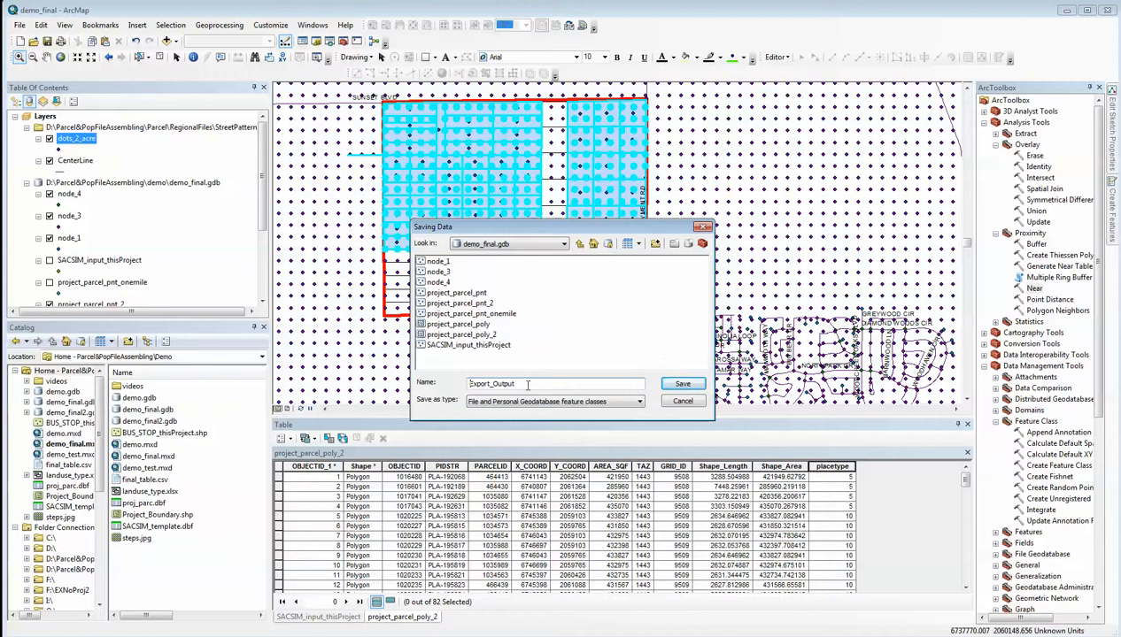
drag(519, 382, 465, 384)
text(dots_2_acre_project)
click(679, 384)
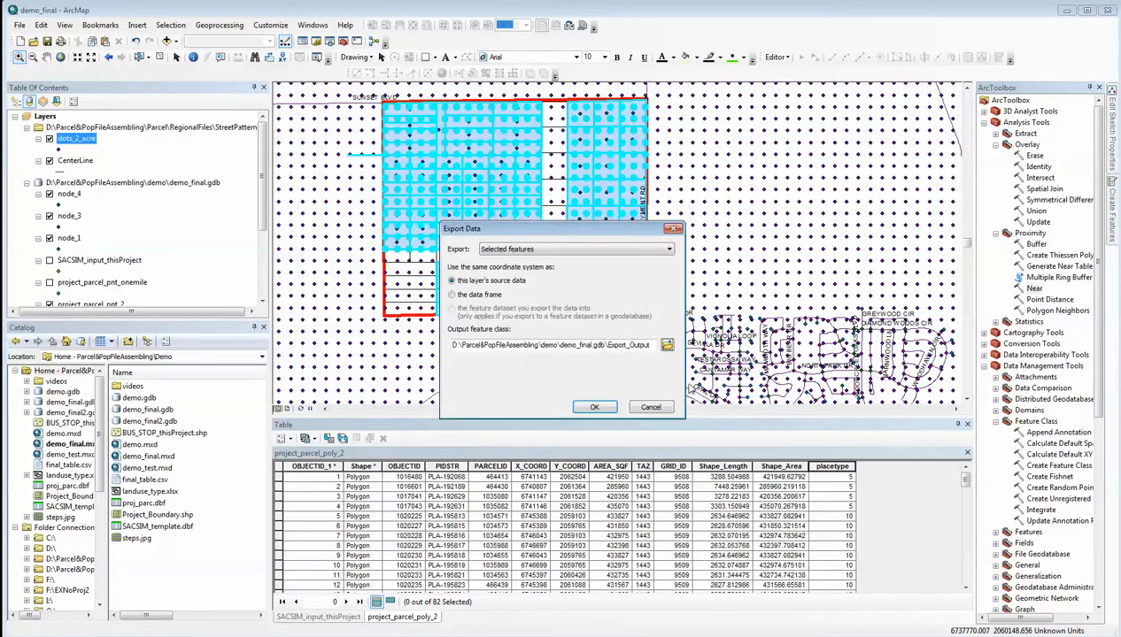
click(595, 407)
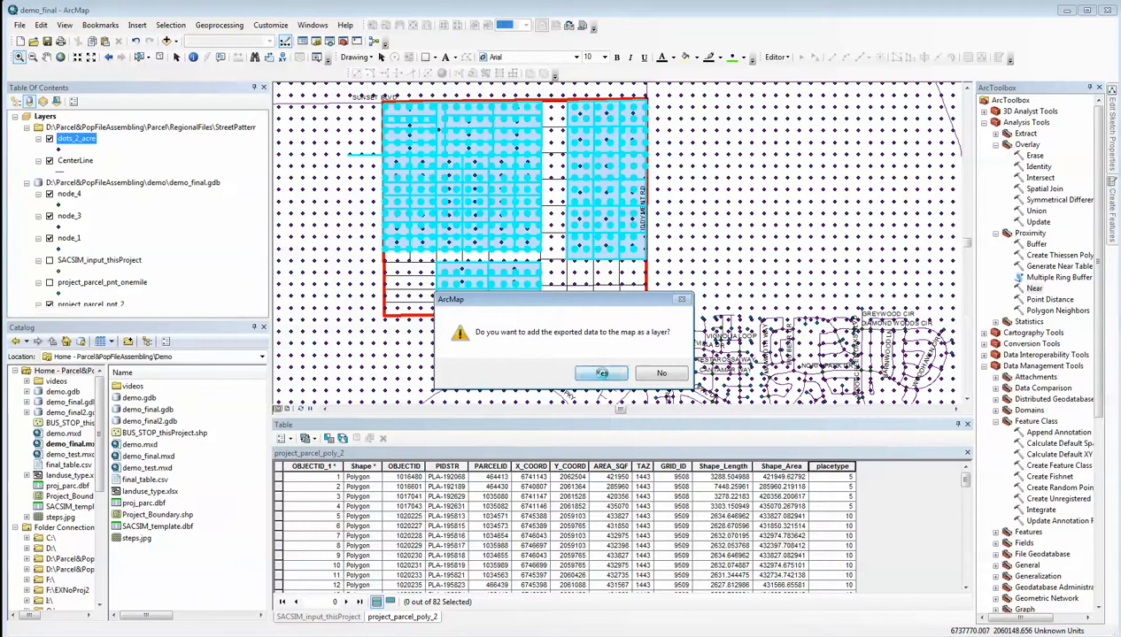
click(595, 373)
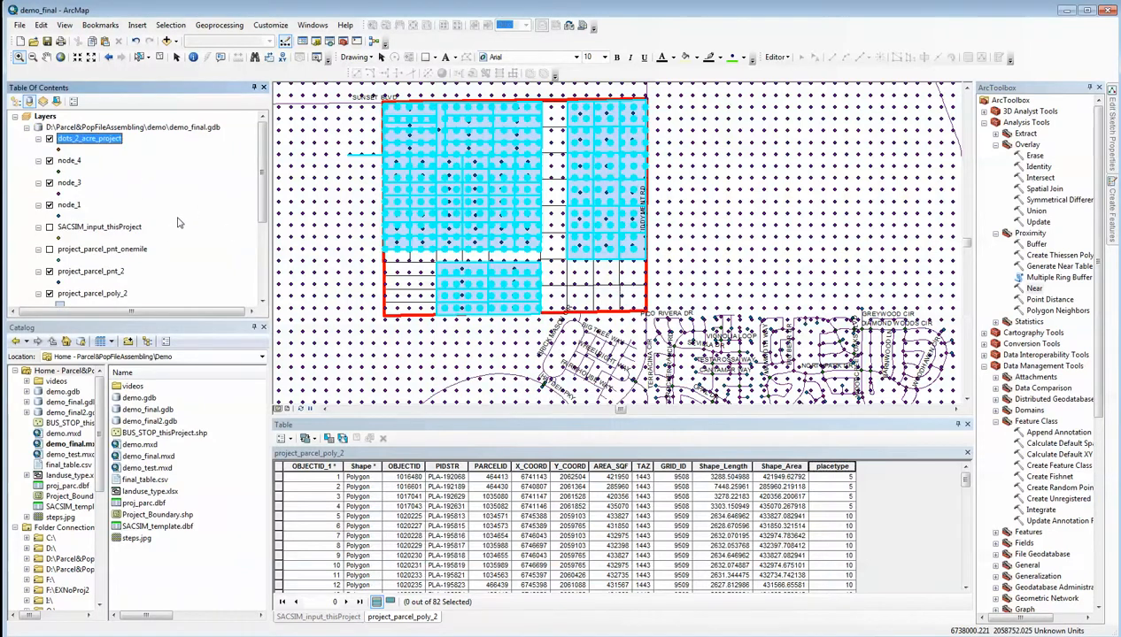
Remove the original dots_2_acre layer from the map
drag(266, 177, 263, 236)
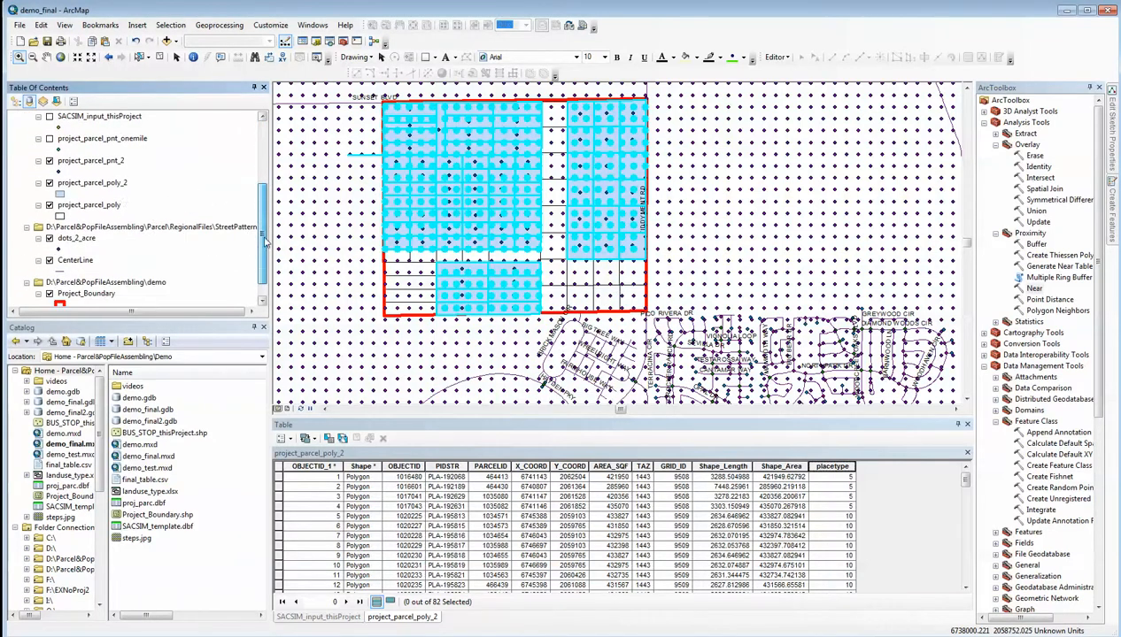
click(78, 239)
right_click(79, 240)
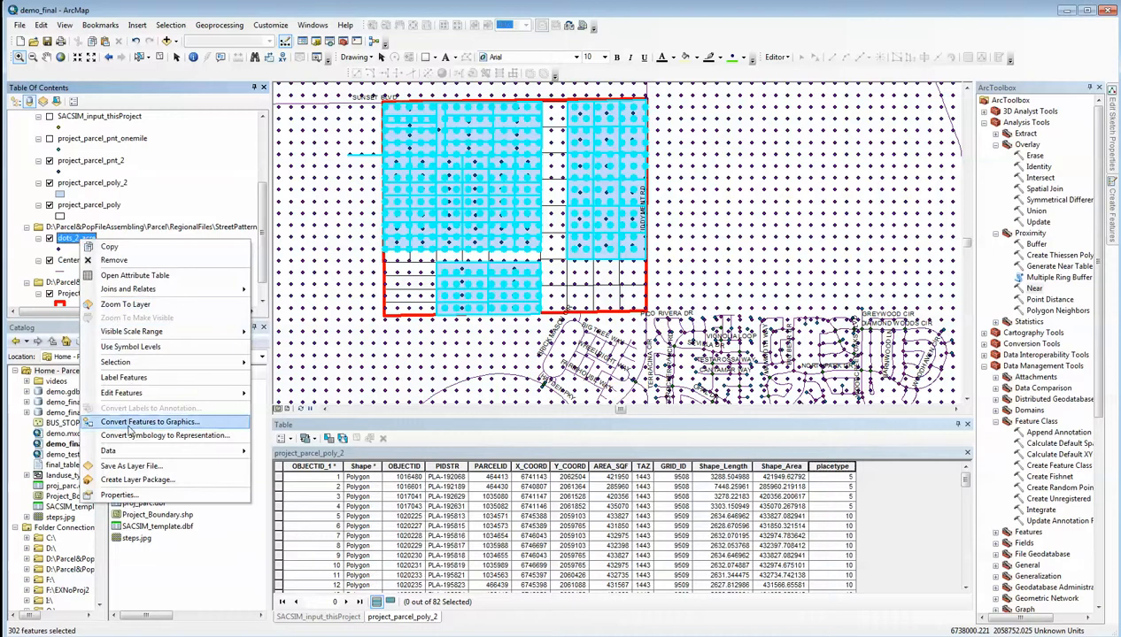
click(119, 260)
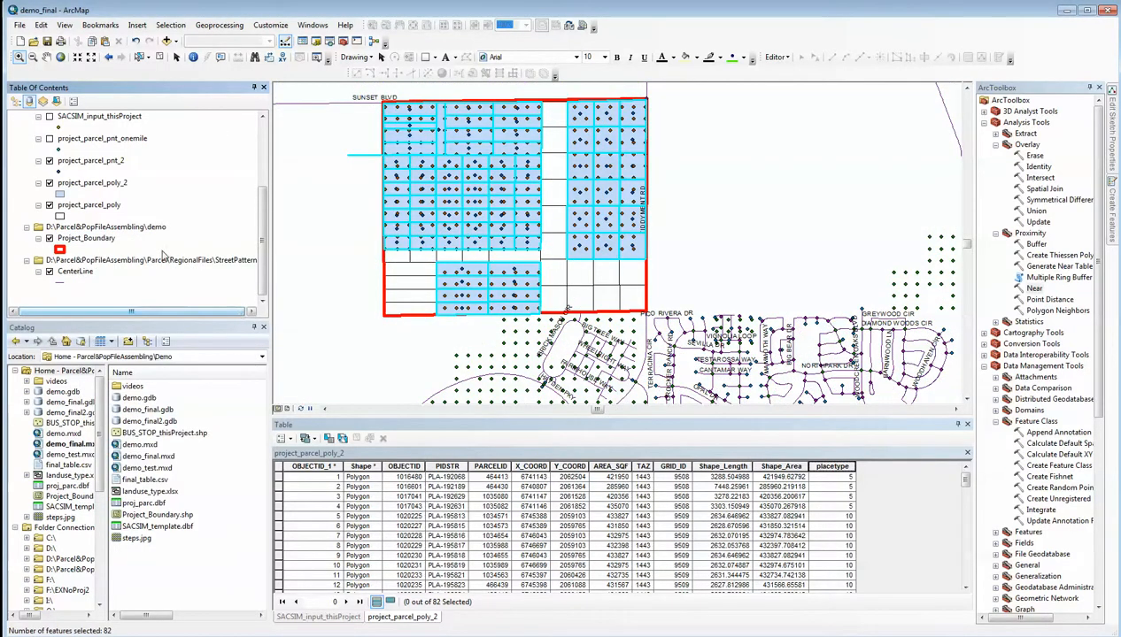
Open the attribute table of dots_2_acre_project to examine its fields
drag(261, 254, 259, 169)
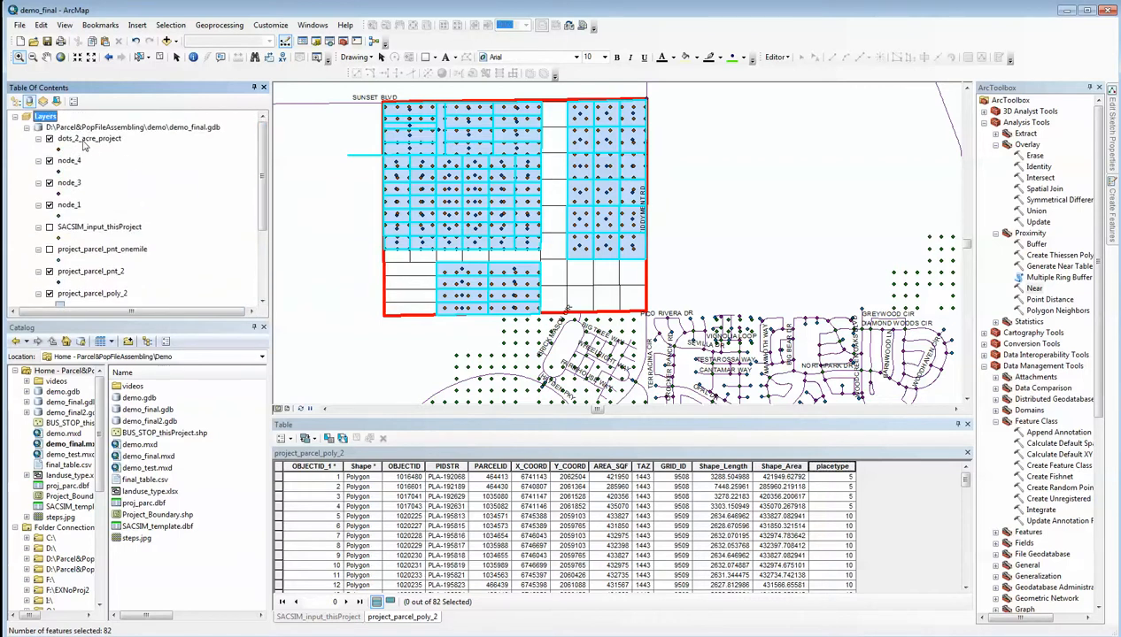
right_click(83, 140)
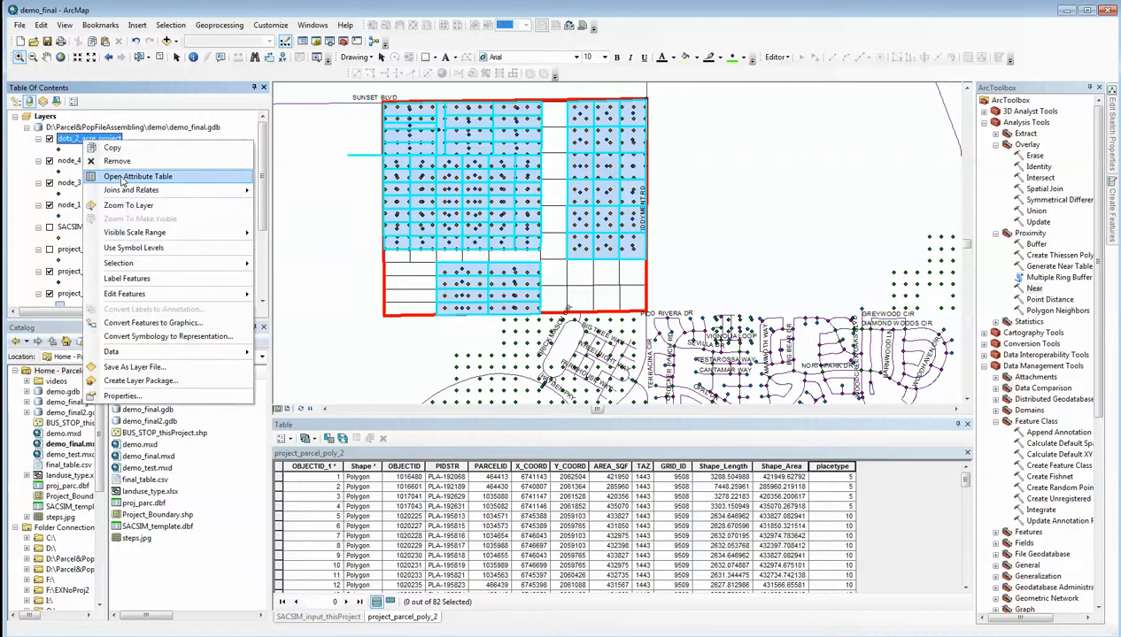
click(122, 177)
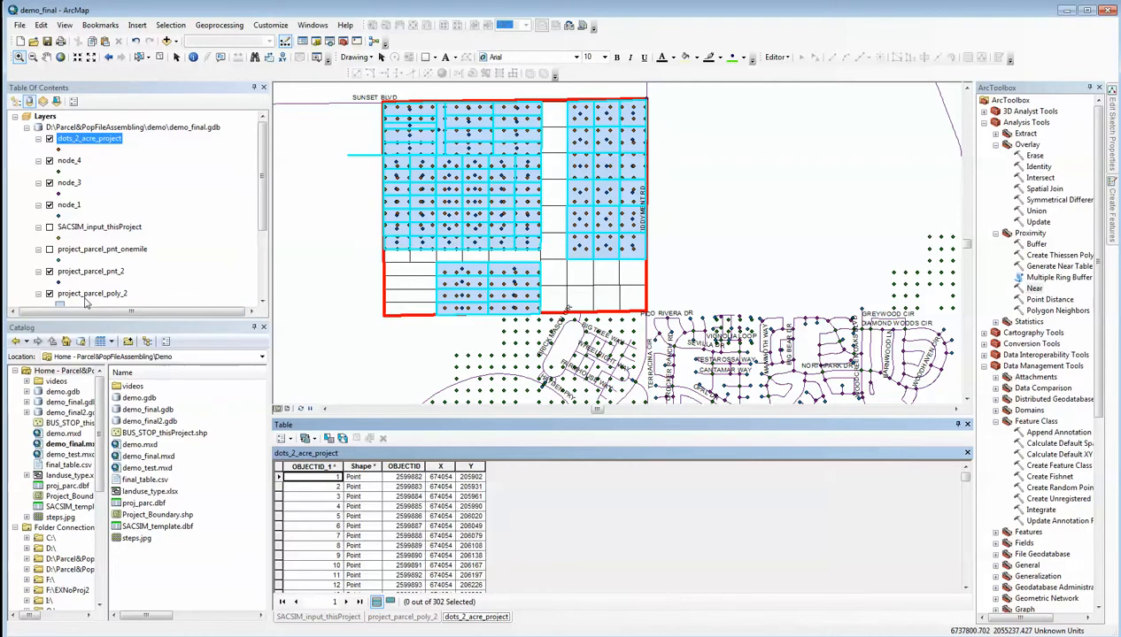
Limit the visible fields of project_parcel_poly_2 to GRID_ID and placetype in its layer properties
drag(264, 176, 264, 240)
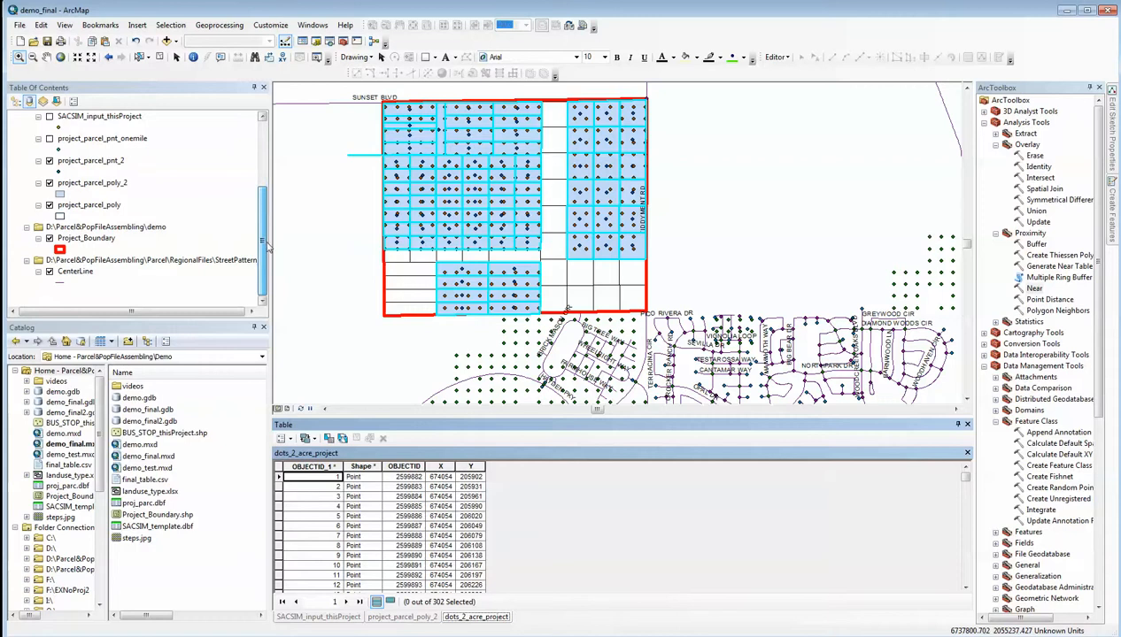
click(92, 183)
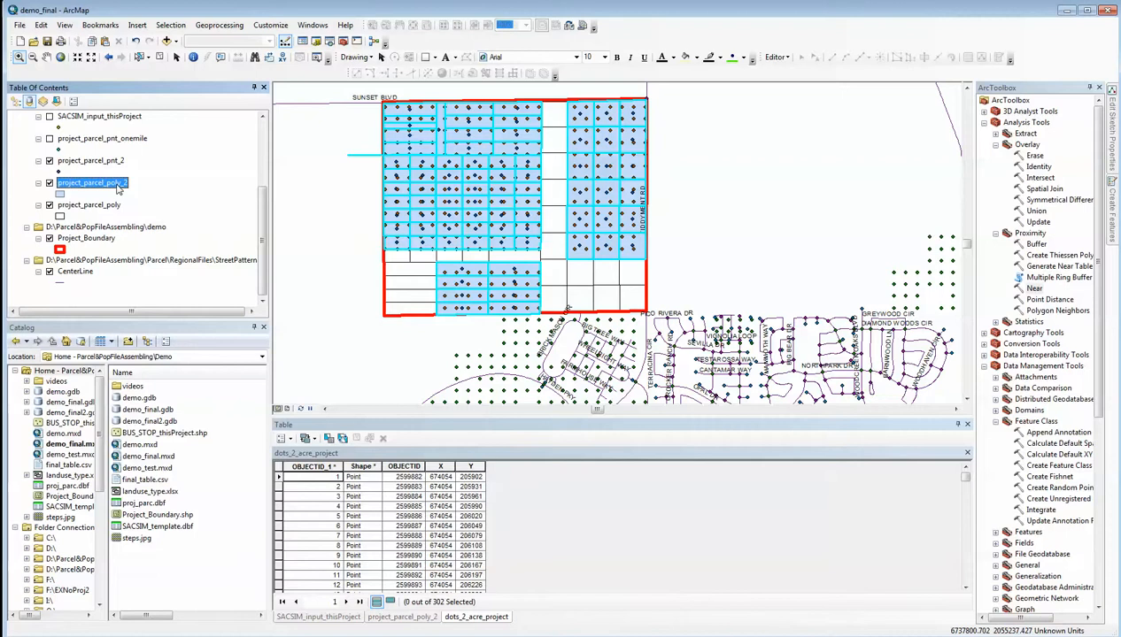
right_click(120, 188)
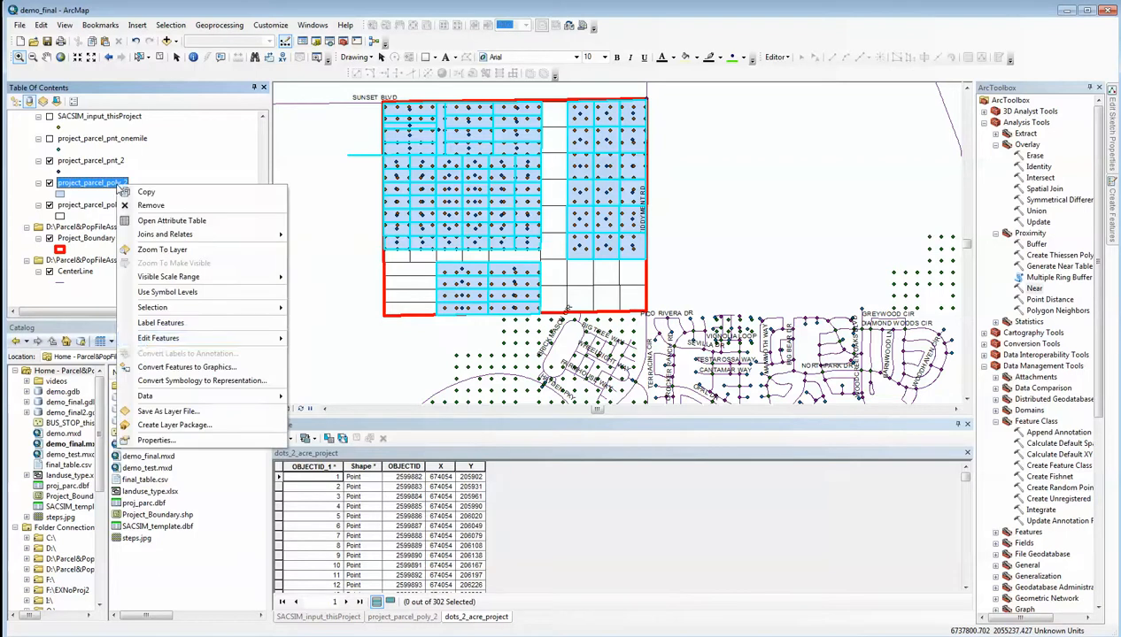
click(157, 439)
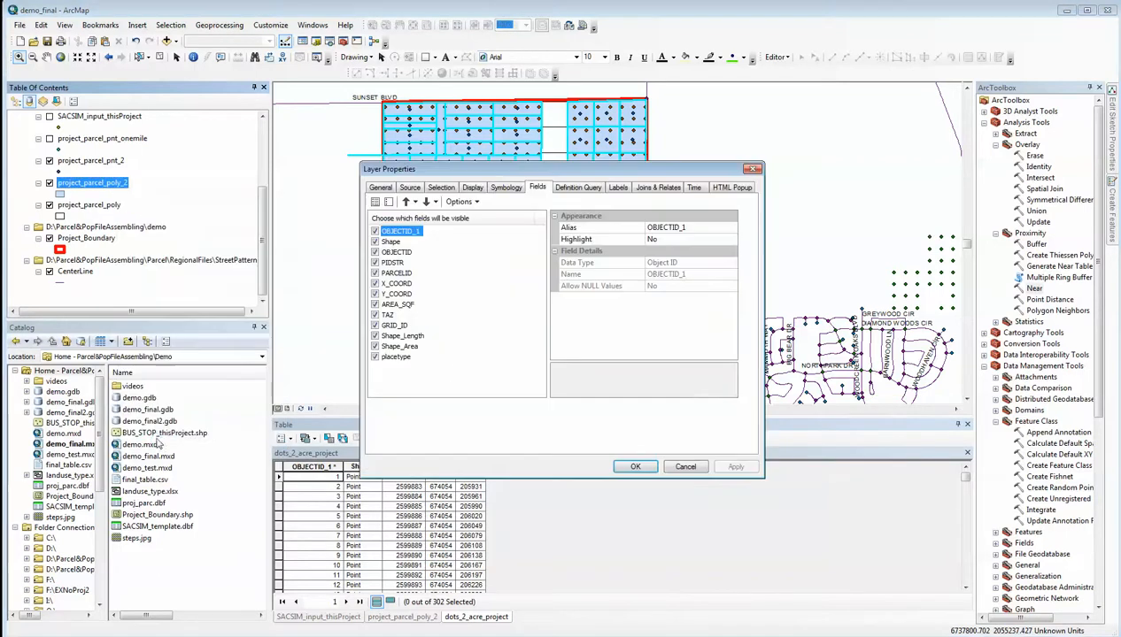
click(387, 201)
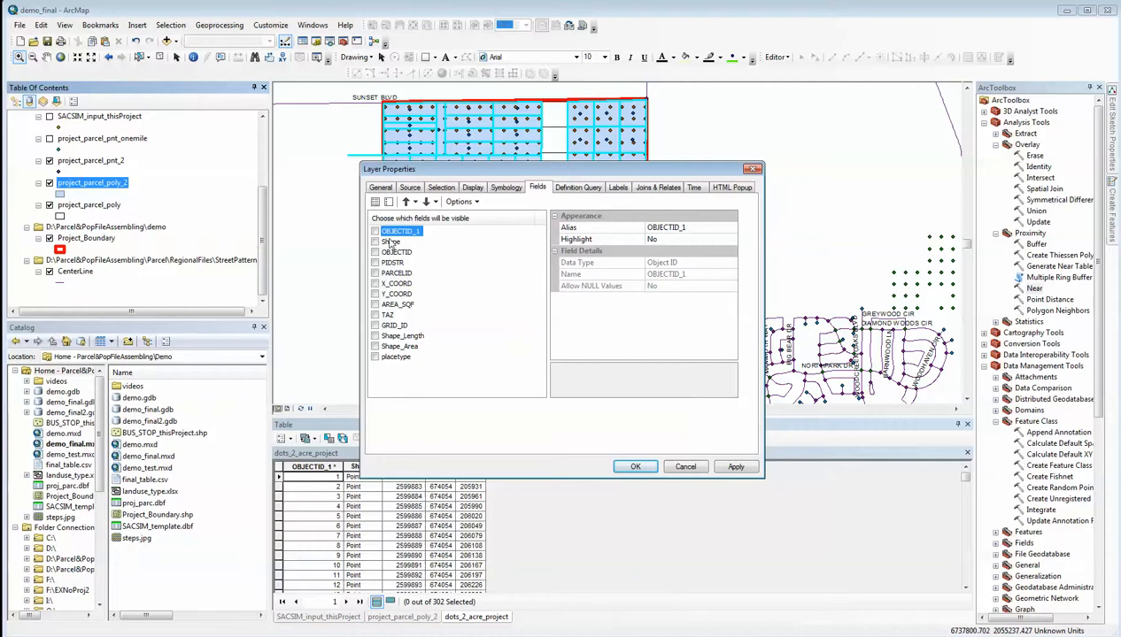
click(375, 326)
click(375, 357)
click(635, 466)
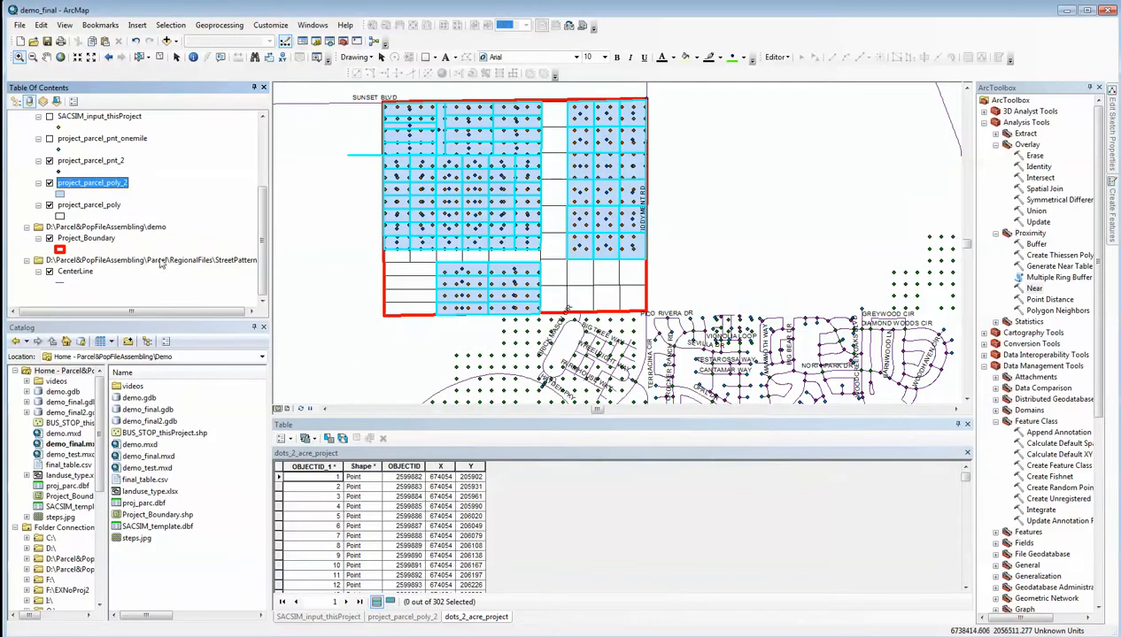
Set up a Spatial Join with dots_2_acre_project as the target features and project_parcel_poly_2 as the join features
right_click(107, 183)
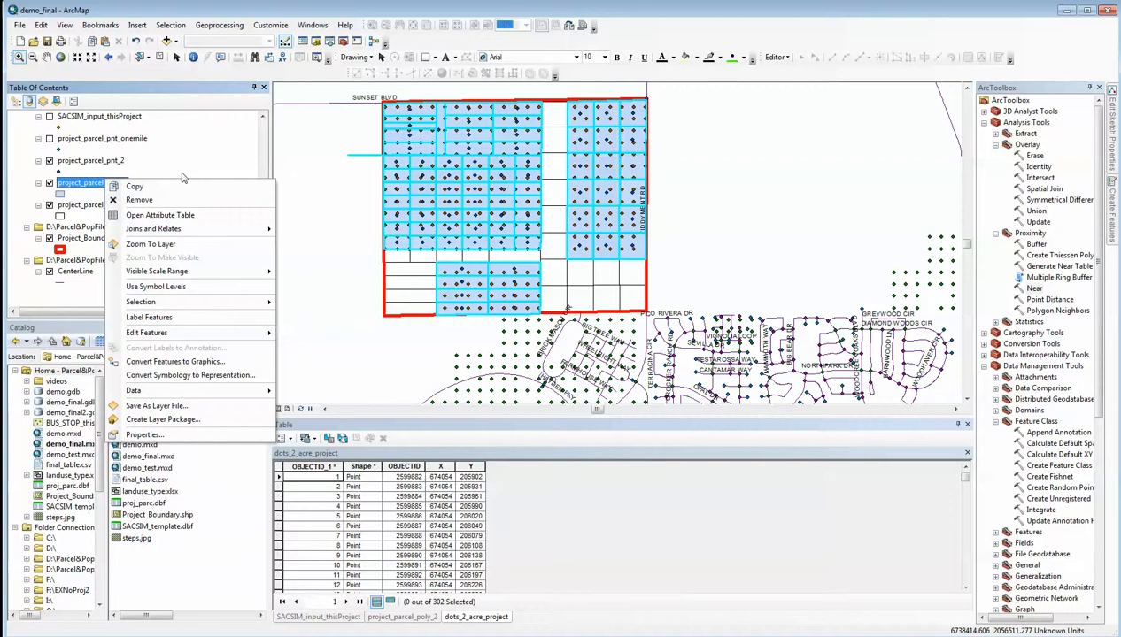
scroll(262, 154, up, 5)
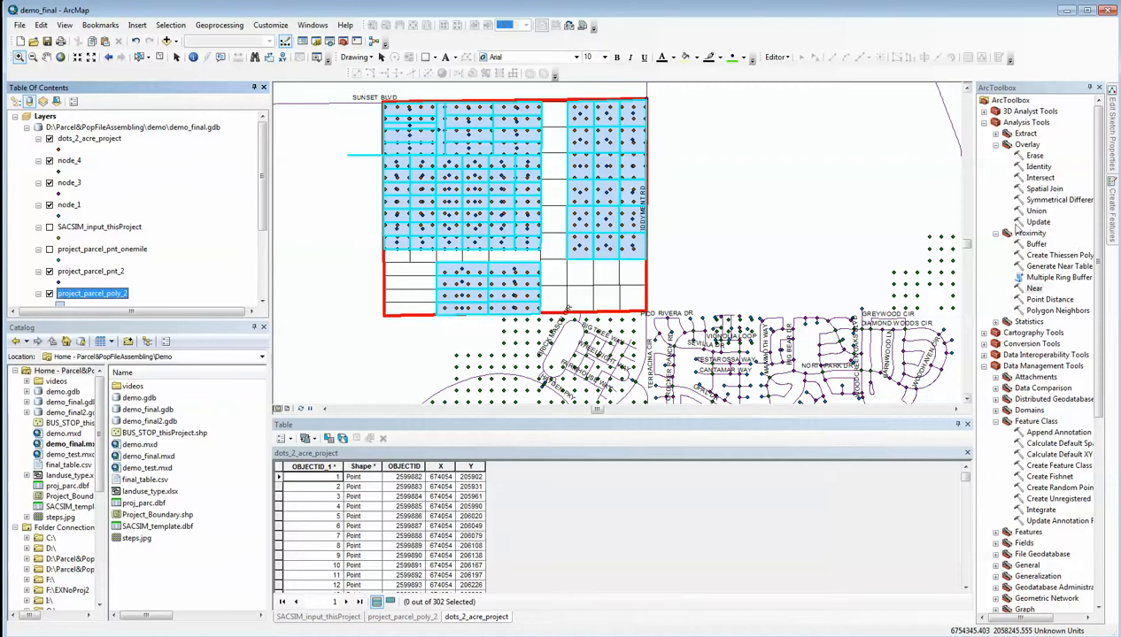
click(1032, 146)
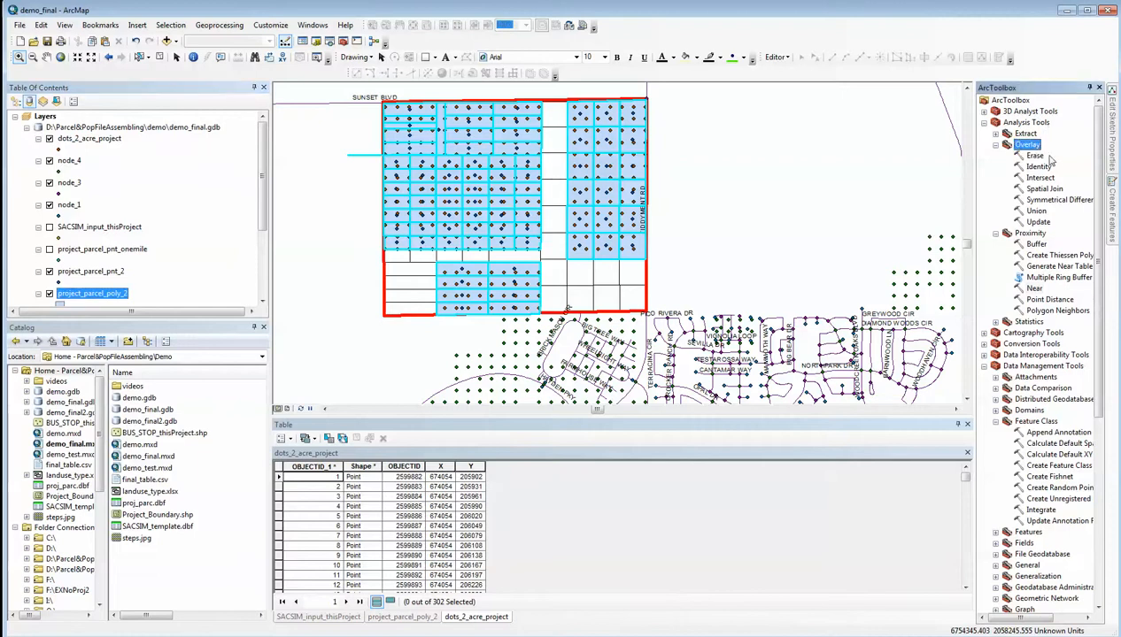
double_click(1046, 189)
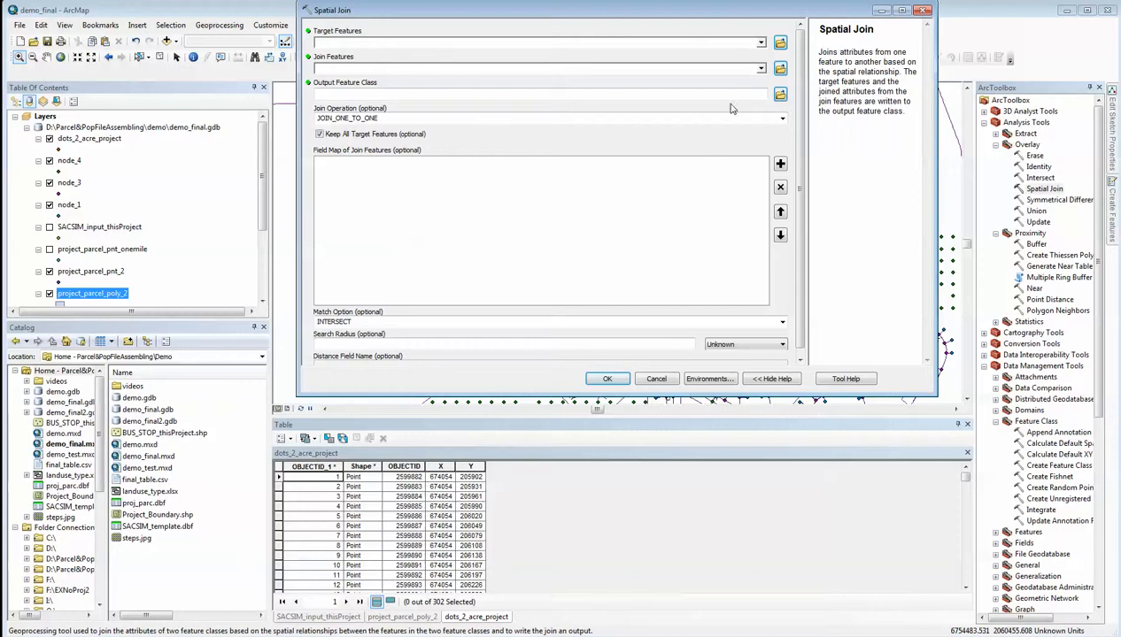
click(760, 43)
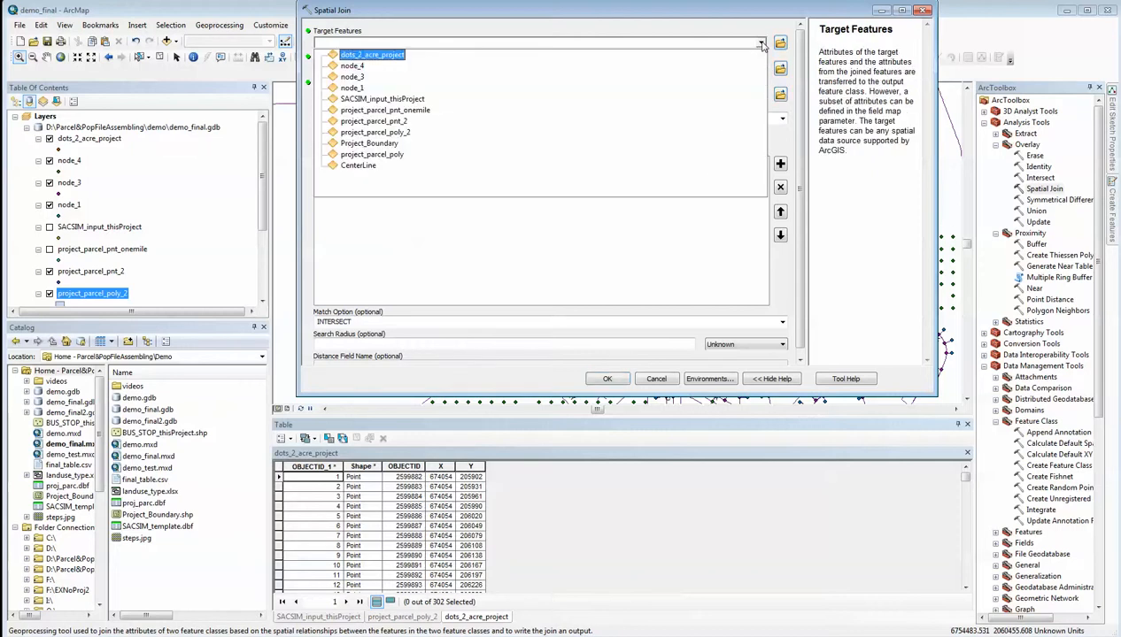
click(386, 58)
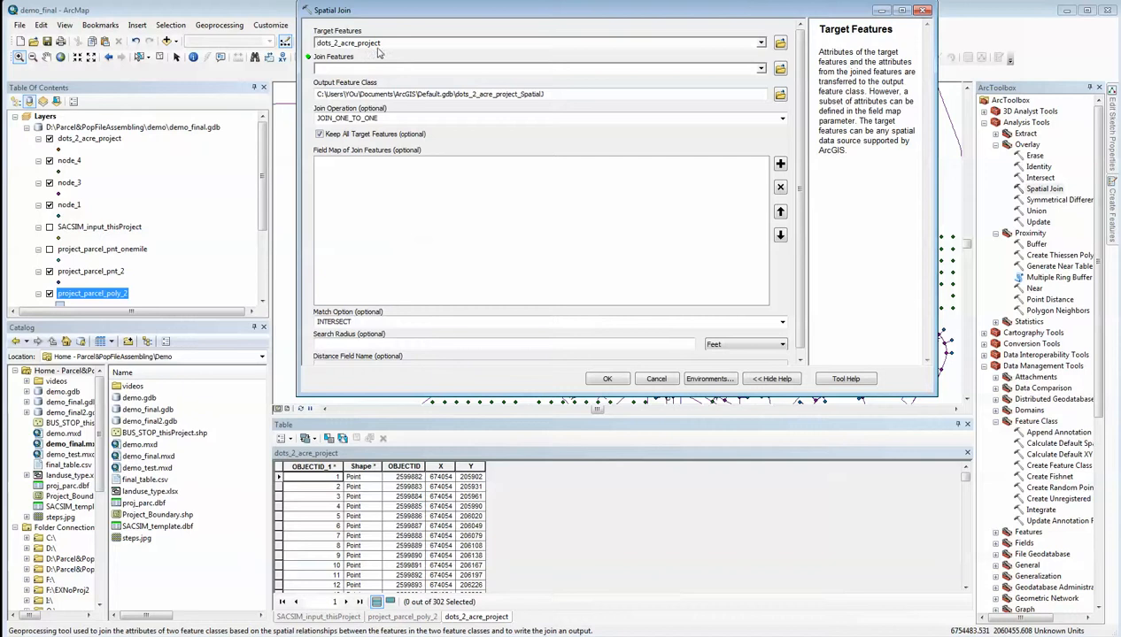
click(387, 71)
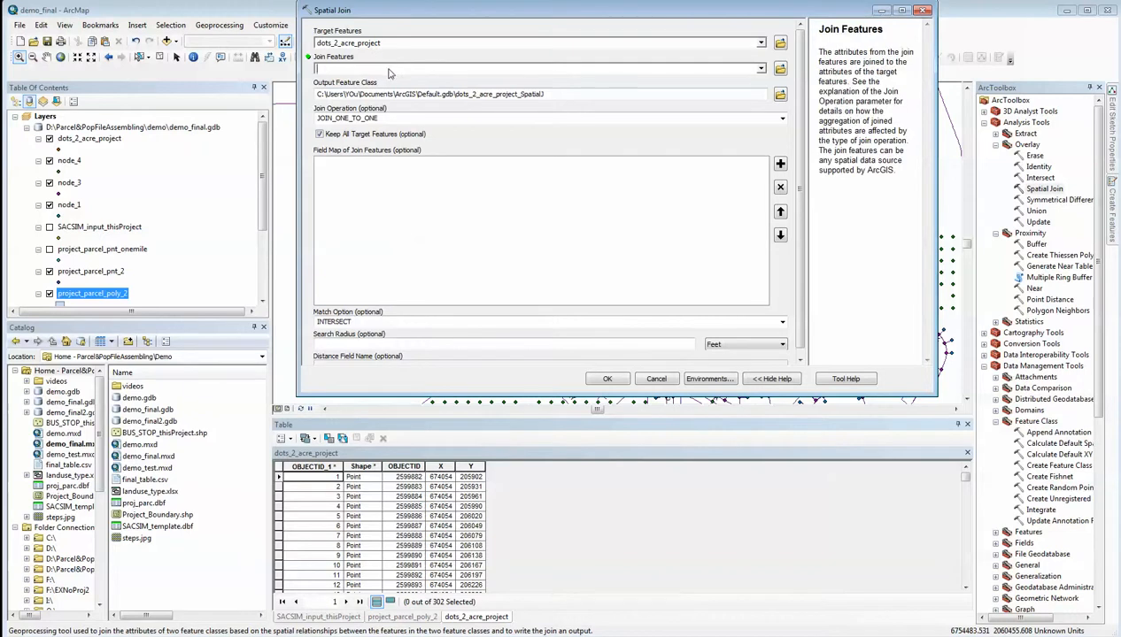
click(760, 69)
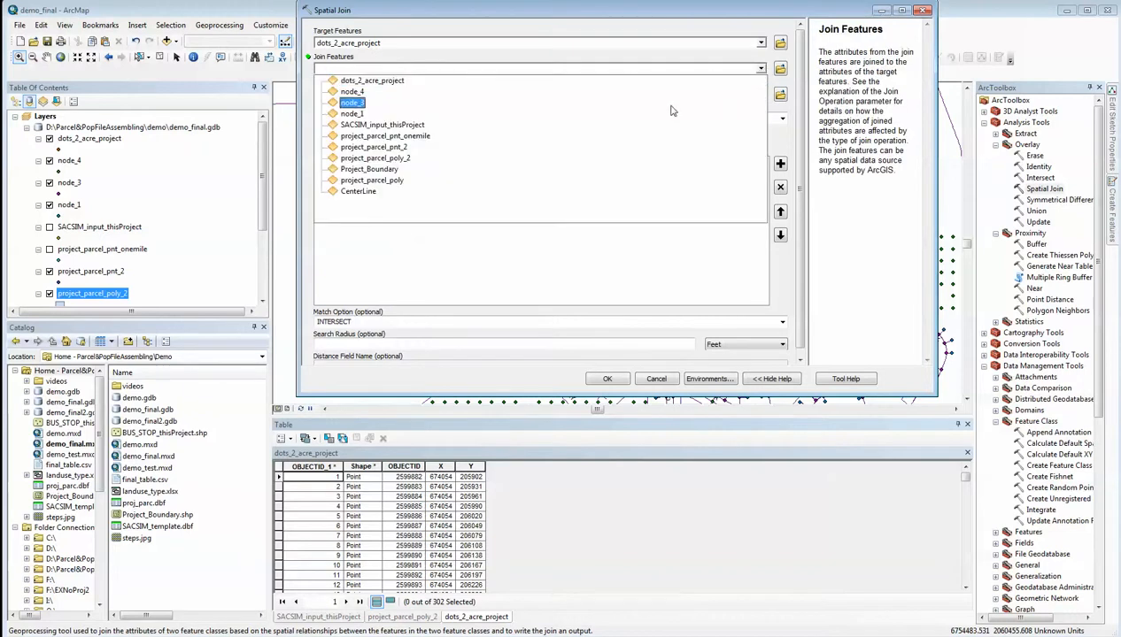
click(387, 159)
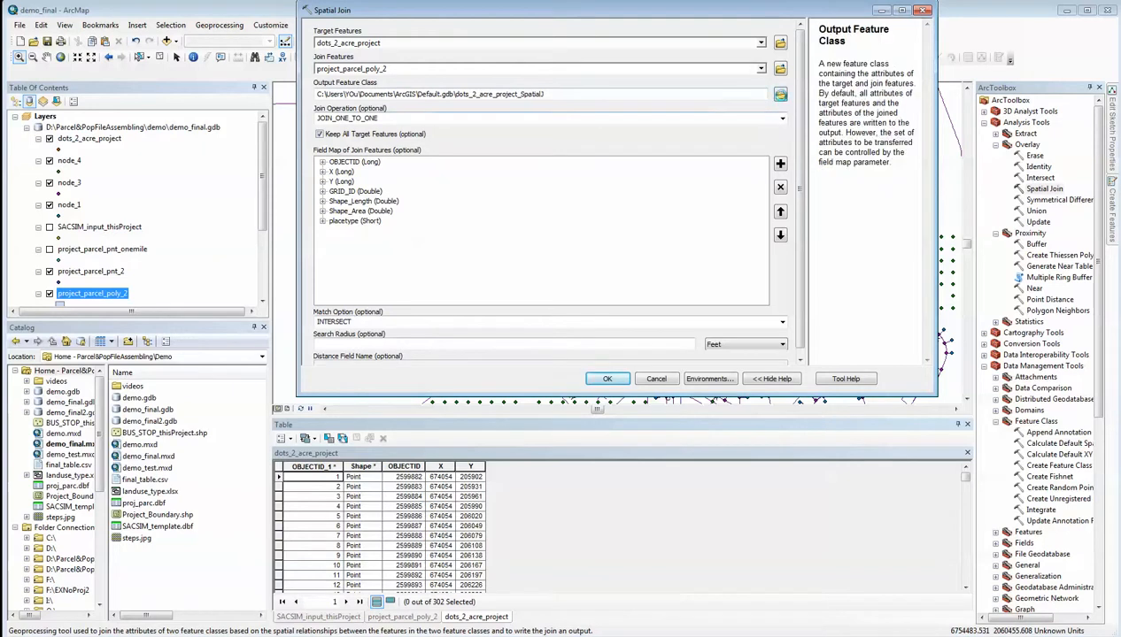
Run the spatial join with output dots_2_acre_project_2 in demo_final.gdb and open the new layer's attribute table
click(780, 94)
click(515, 140)
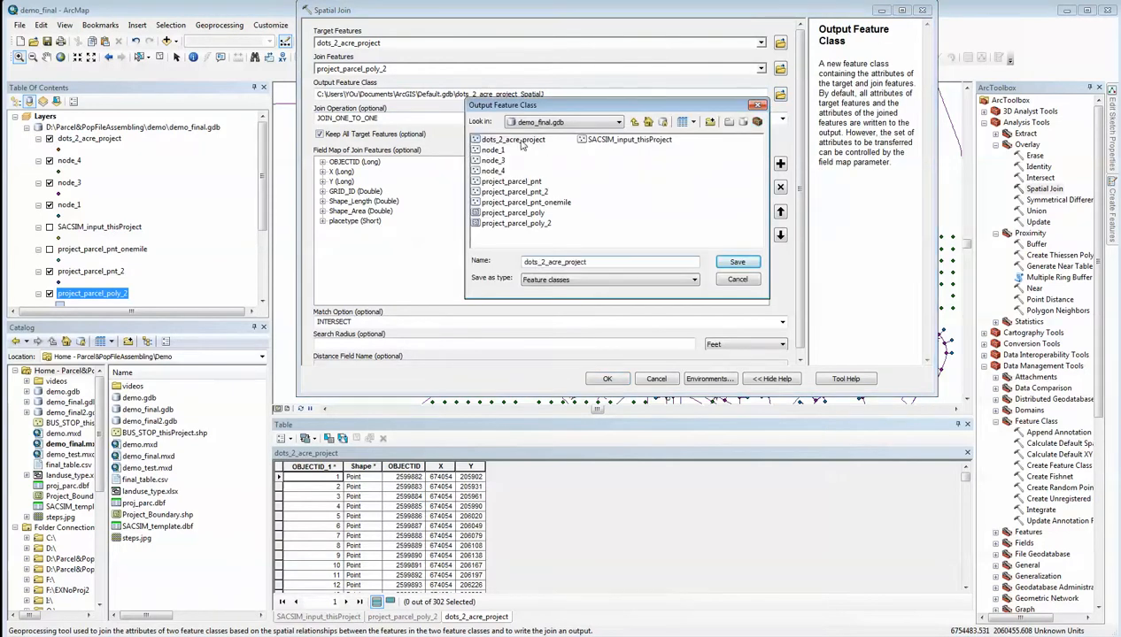
click(620, 260)
click(732, 265)
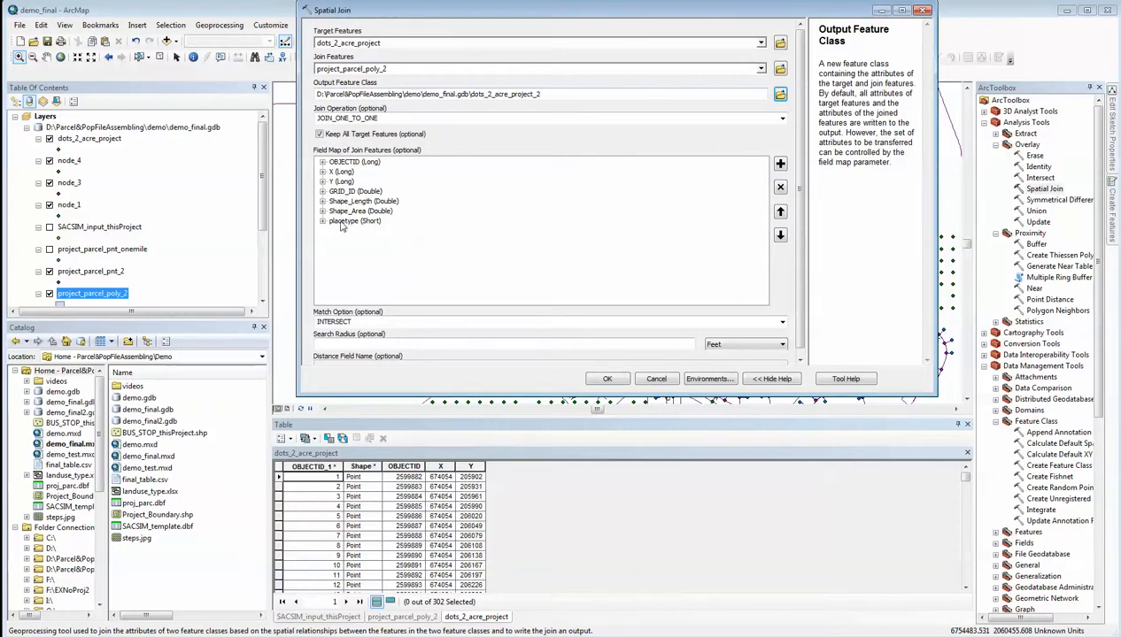
click(607, 380)
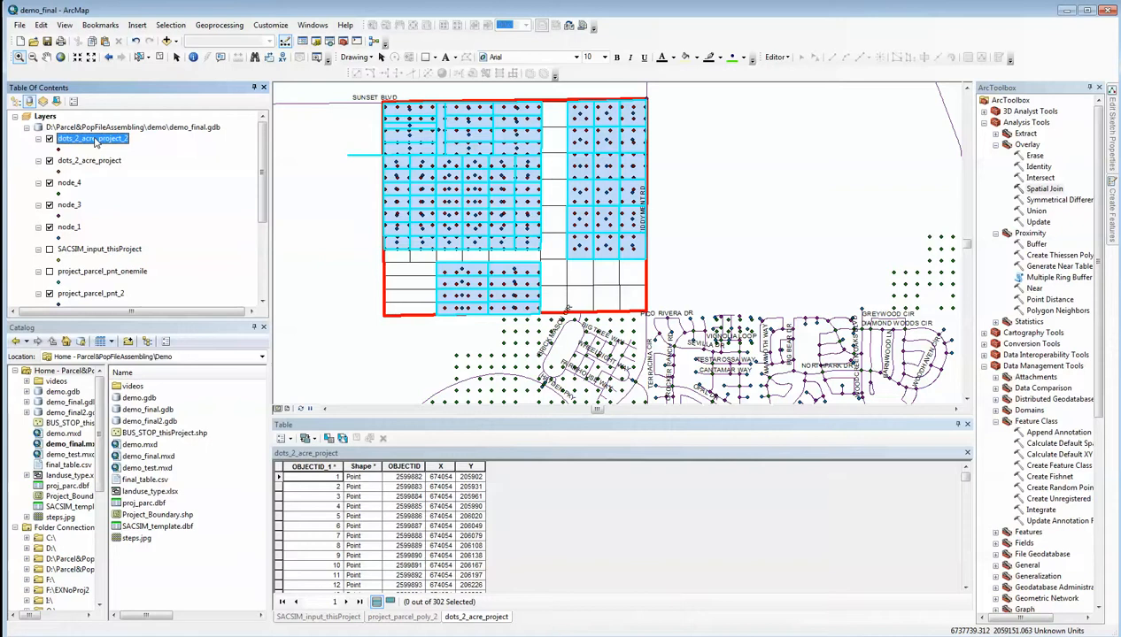
right_click(93, 141)
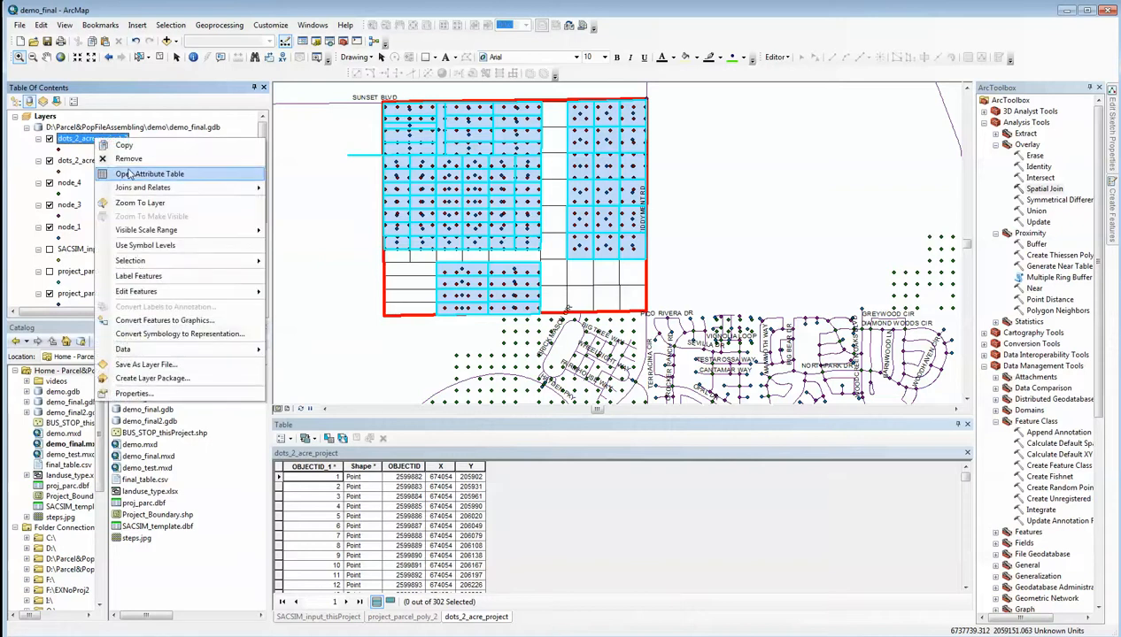
click(130, 173)
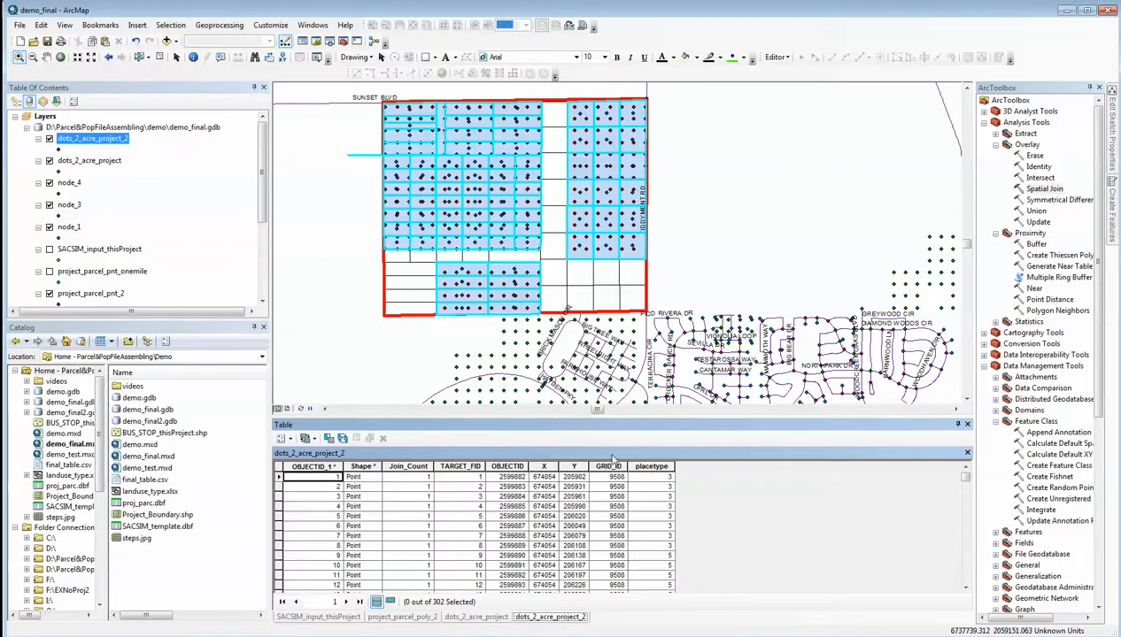
Add node_lookup.dbf from the StreetPattern folder to the map and open its table
scroll(262, 168, down, 5)
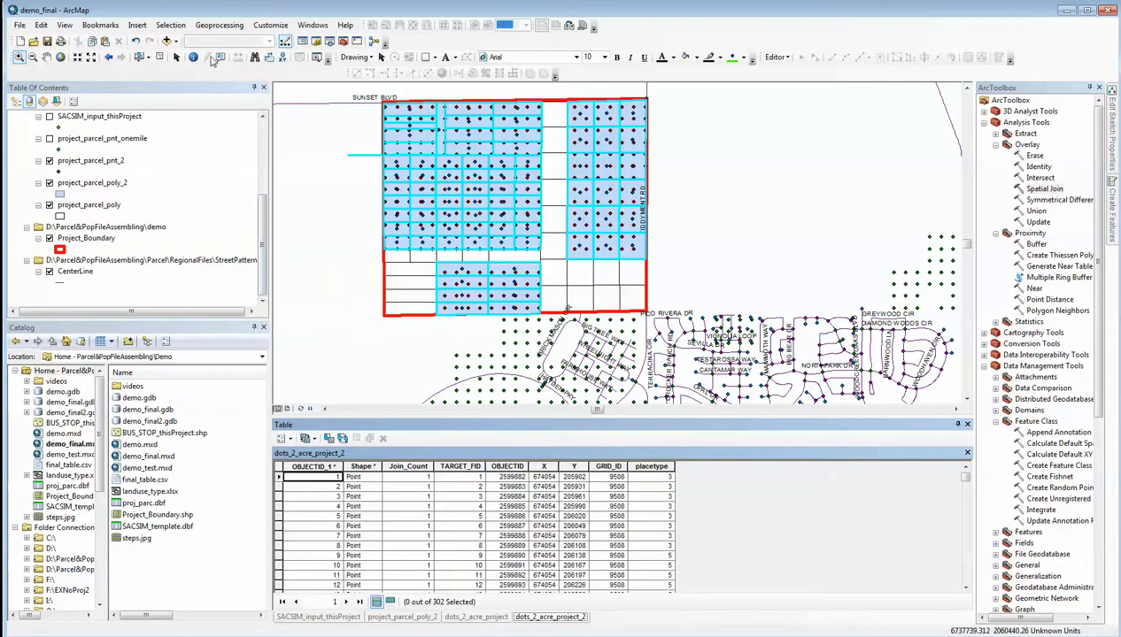
click(165, 42)
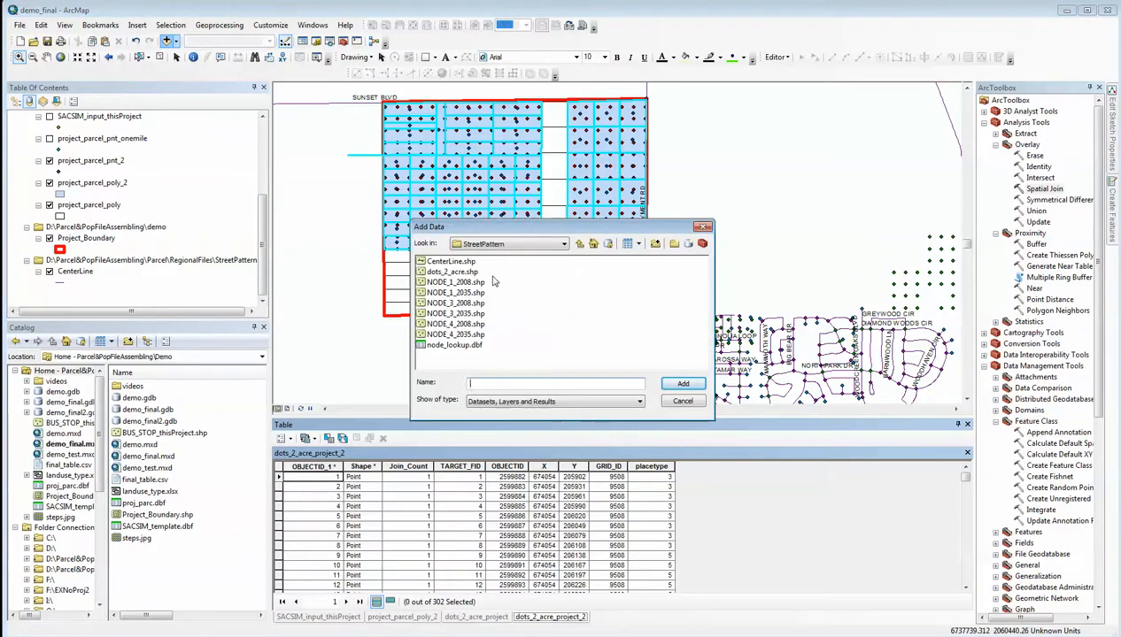
click(455, 345)
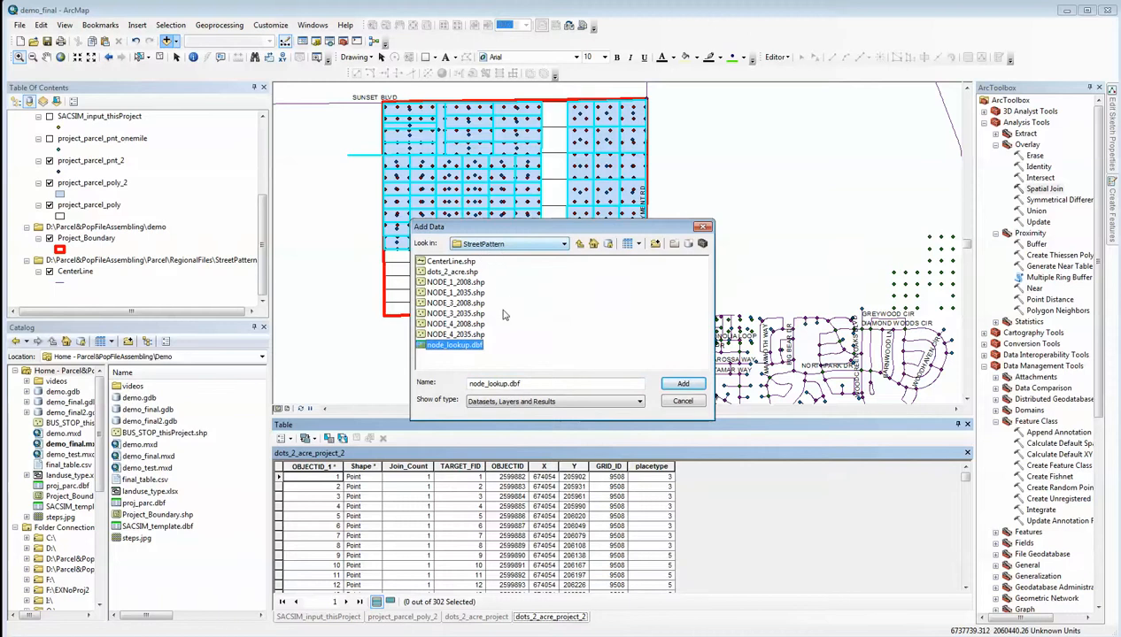
click(665, 384)
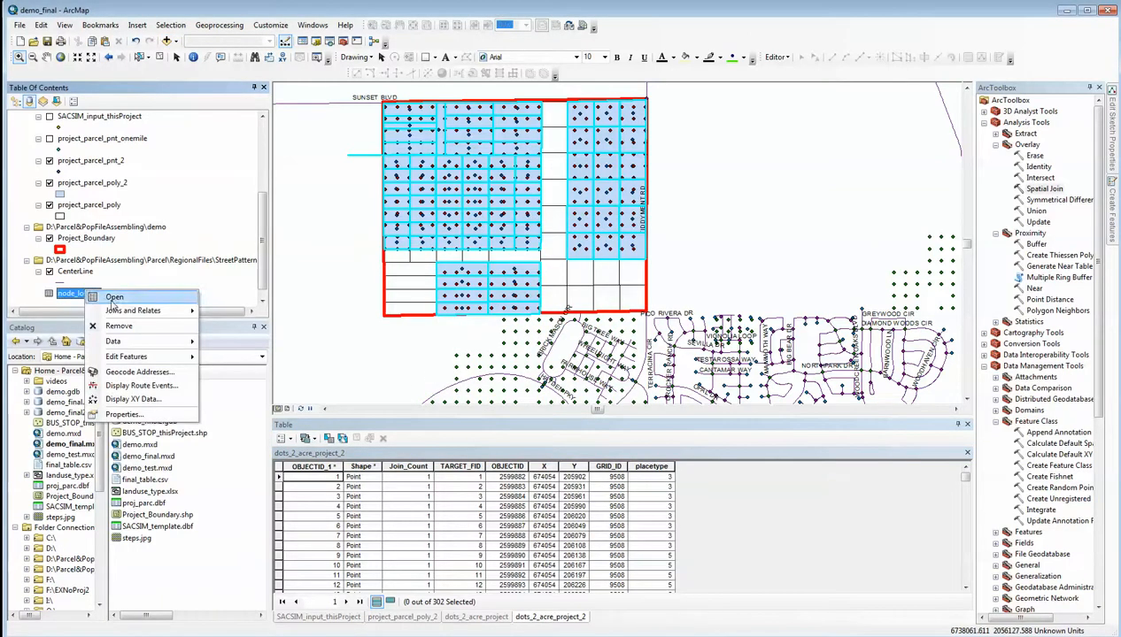
click(113, 297)
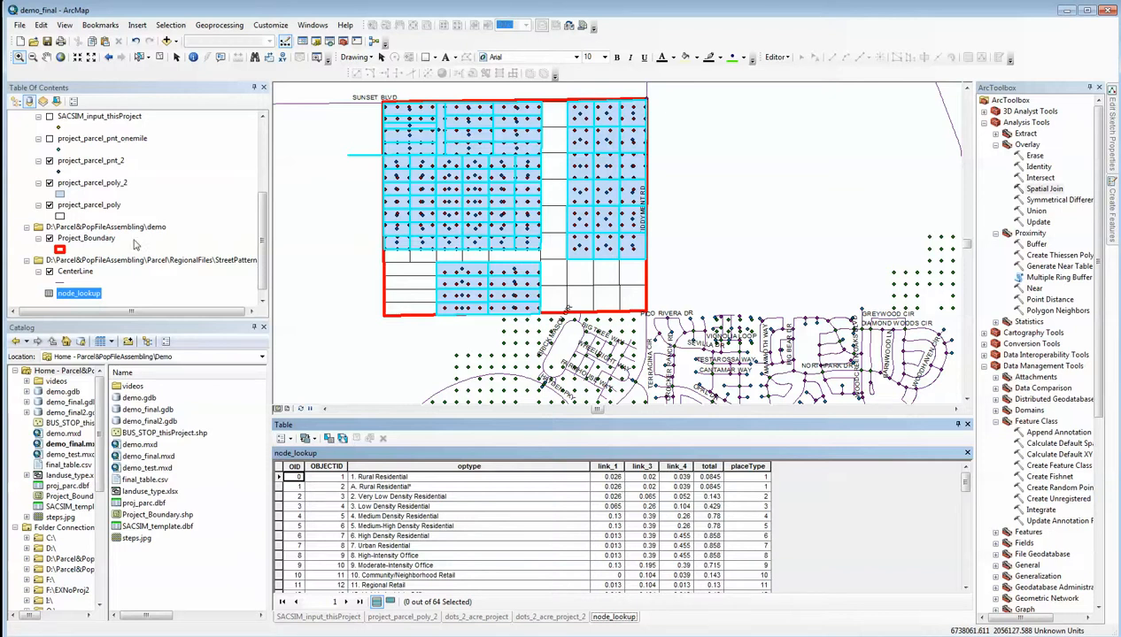
Join node_lookup to the dots_2_acre_project_2 table, matching placetype to placeType, keeping all records and declining the index creation
scroll(252, 157, up, 5)
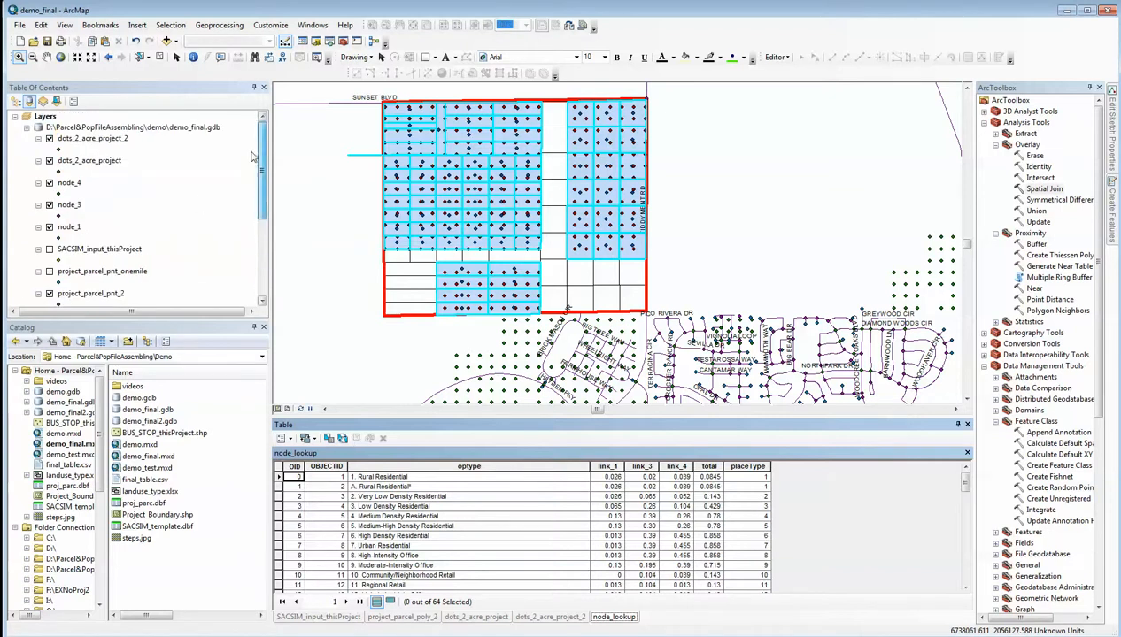
right_click(88, 140)
click(140, 179)
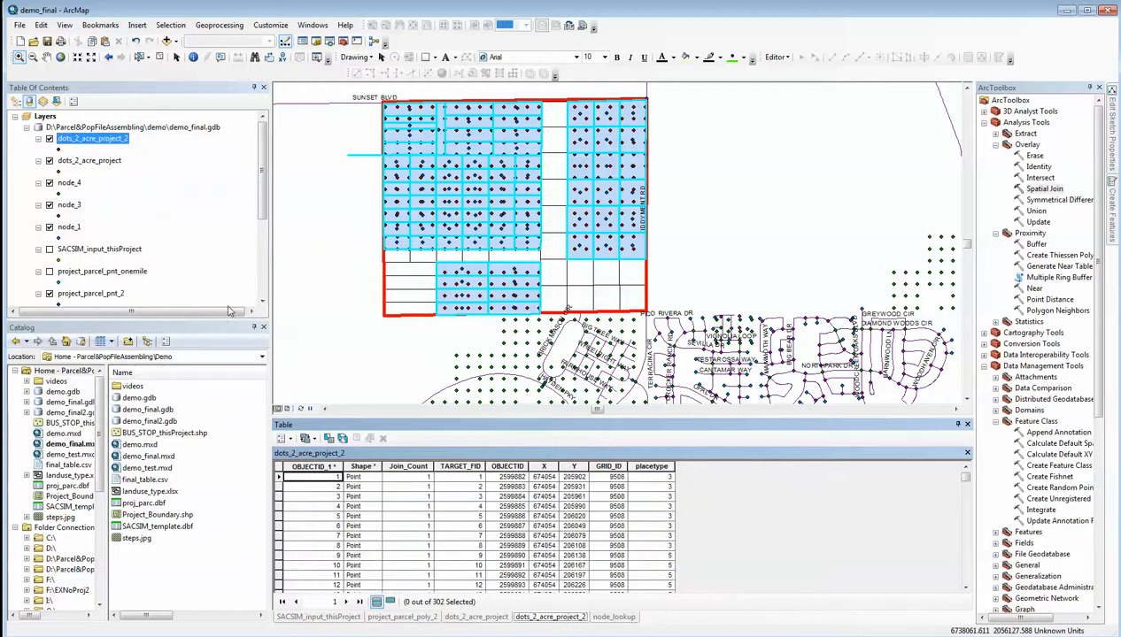
click(281, 438)
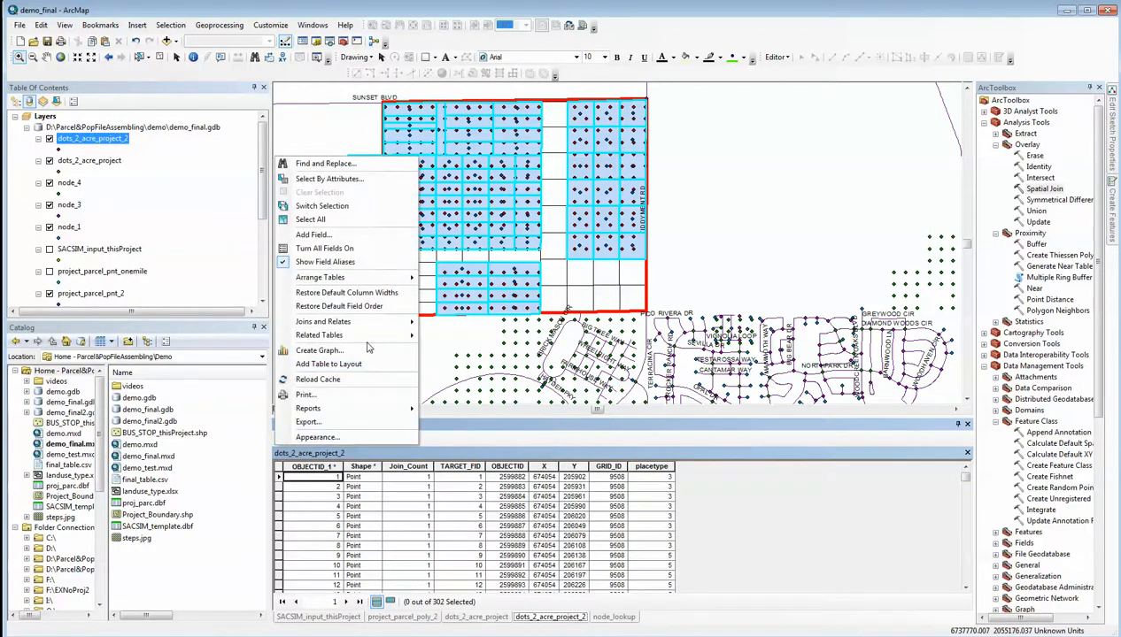
mouse_move(389, 321)
click(451, 324)
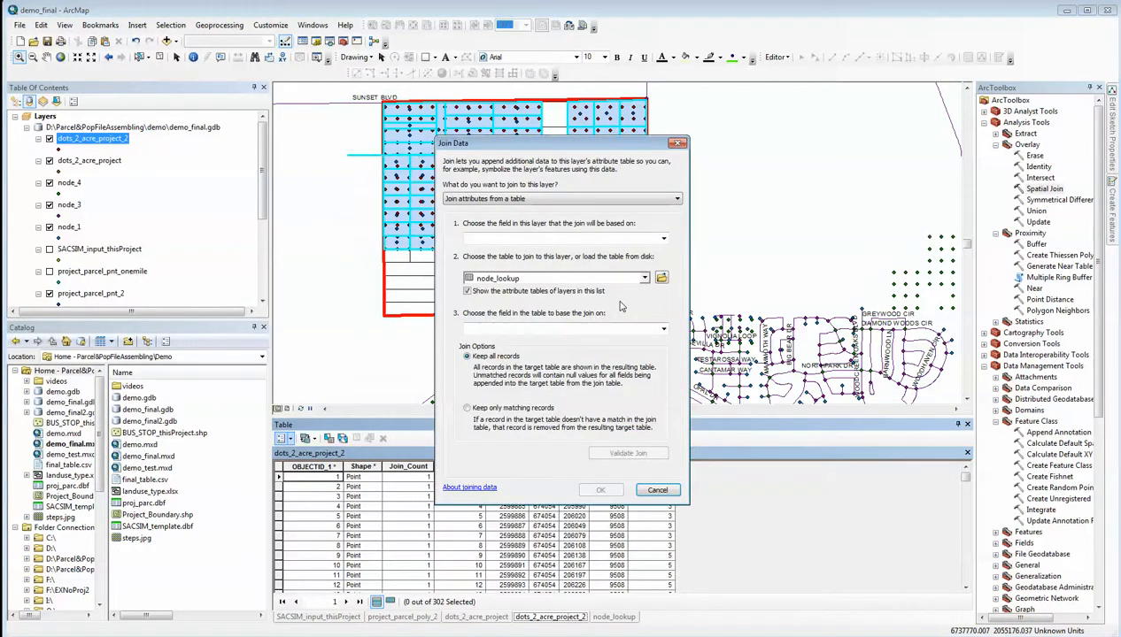
click(662, 239)
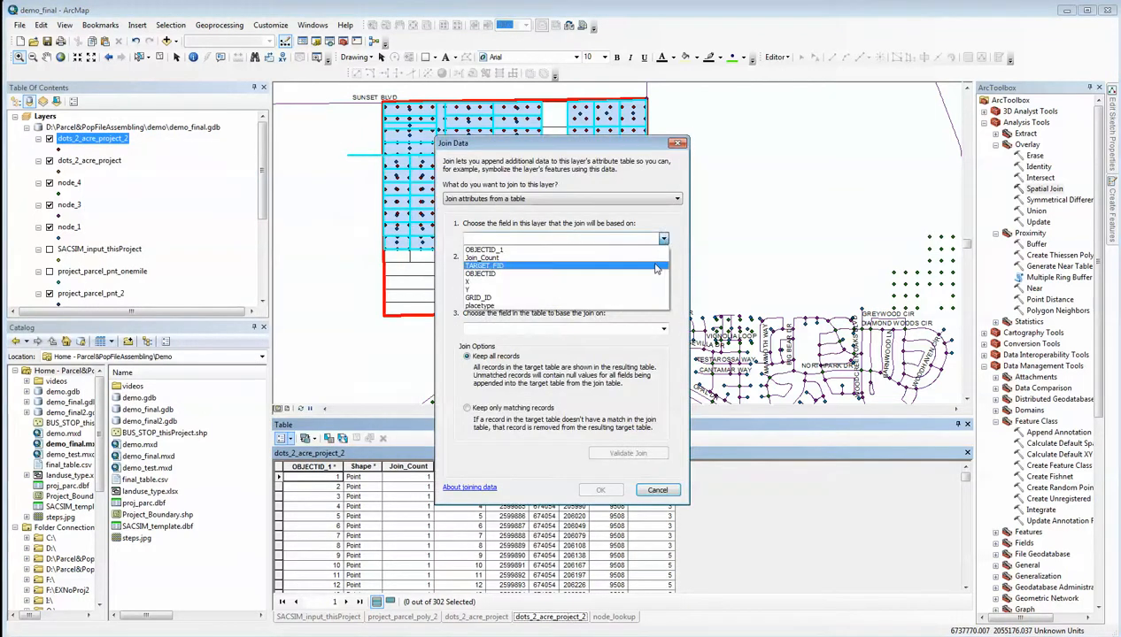
click(570, 305)
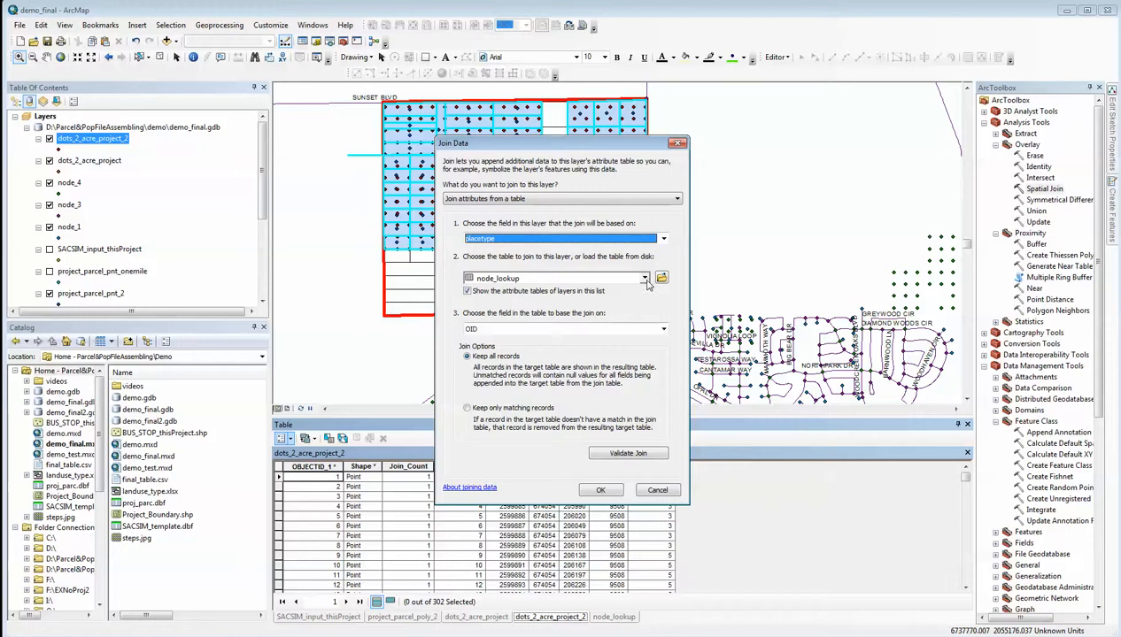
click(647, 330)
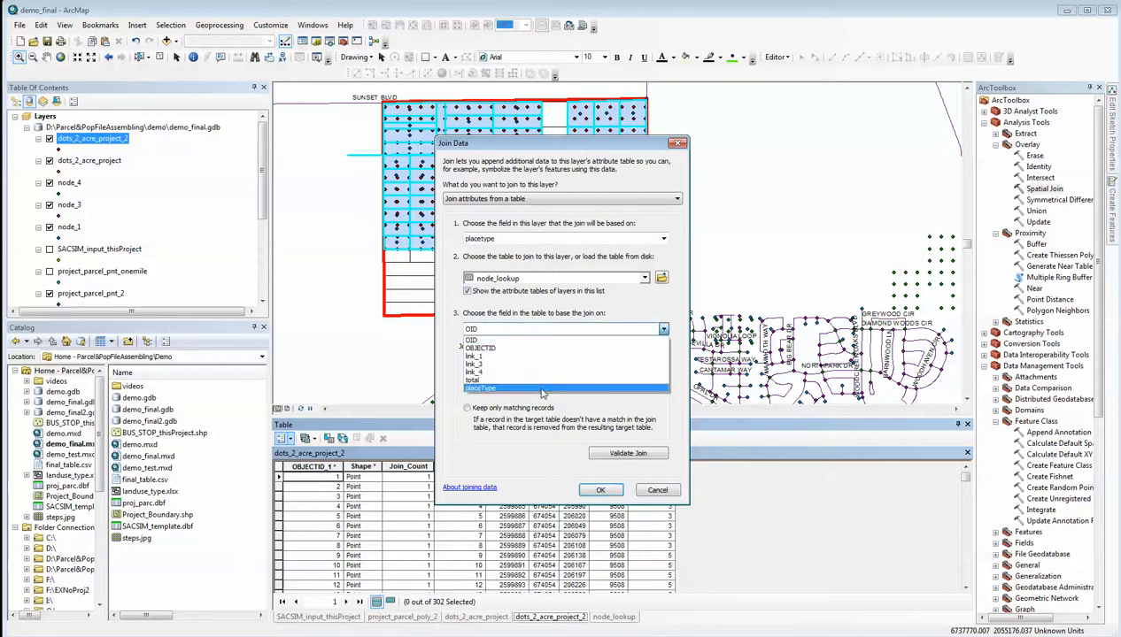
click(543, 395)
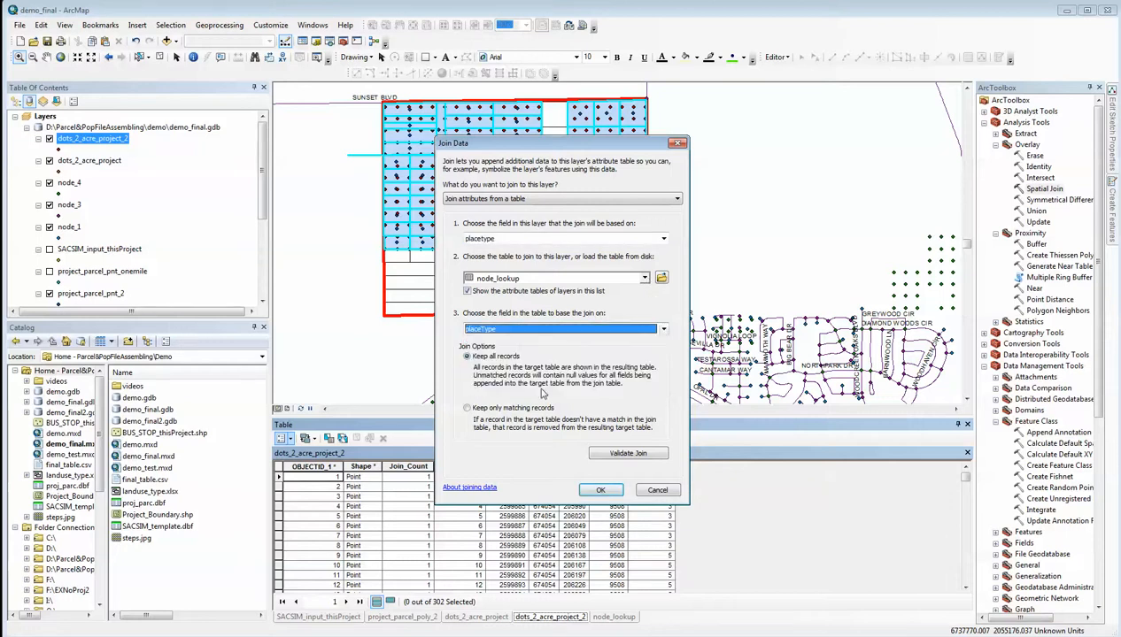
click(600, 492)
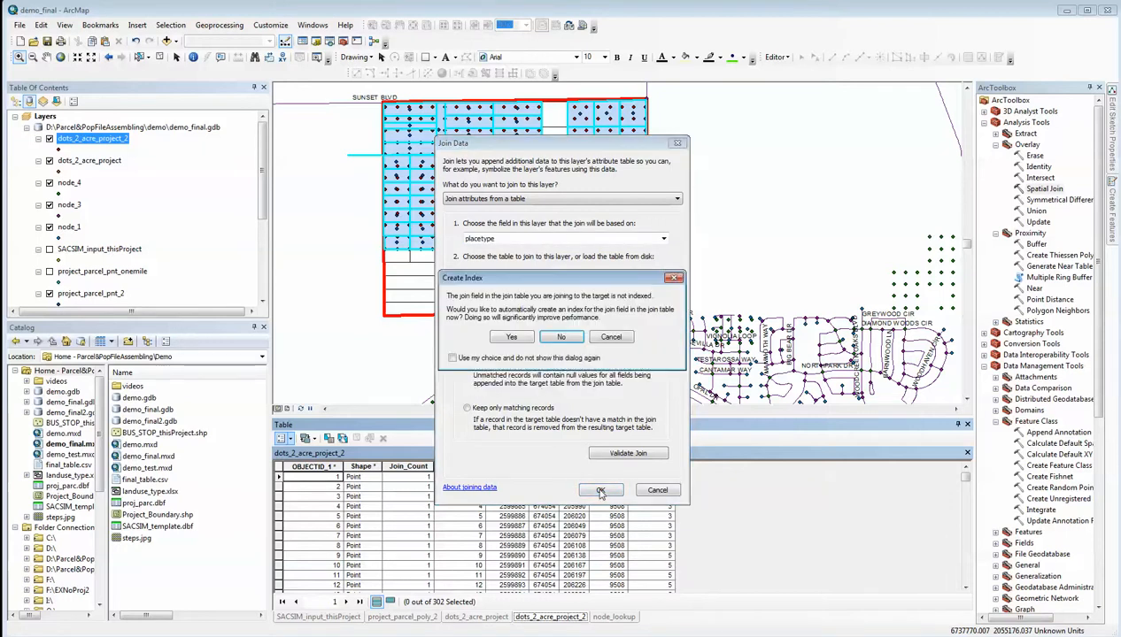
click(561, 338)
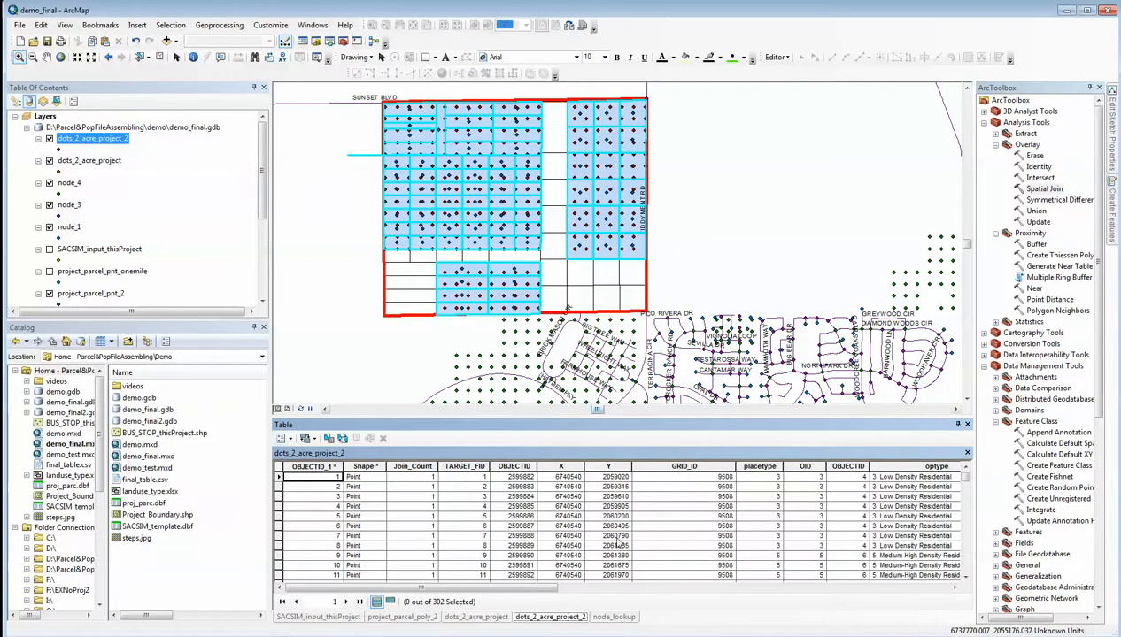
Add a field named node_1 to the dots_2_acre_project_2 attribute table and choose its data type
mouse_move(537, 588)
mouse_down()
mouse_move(945, 589)
mouse_move(550, 589)
mouse_up()
click(284, 439)
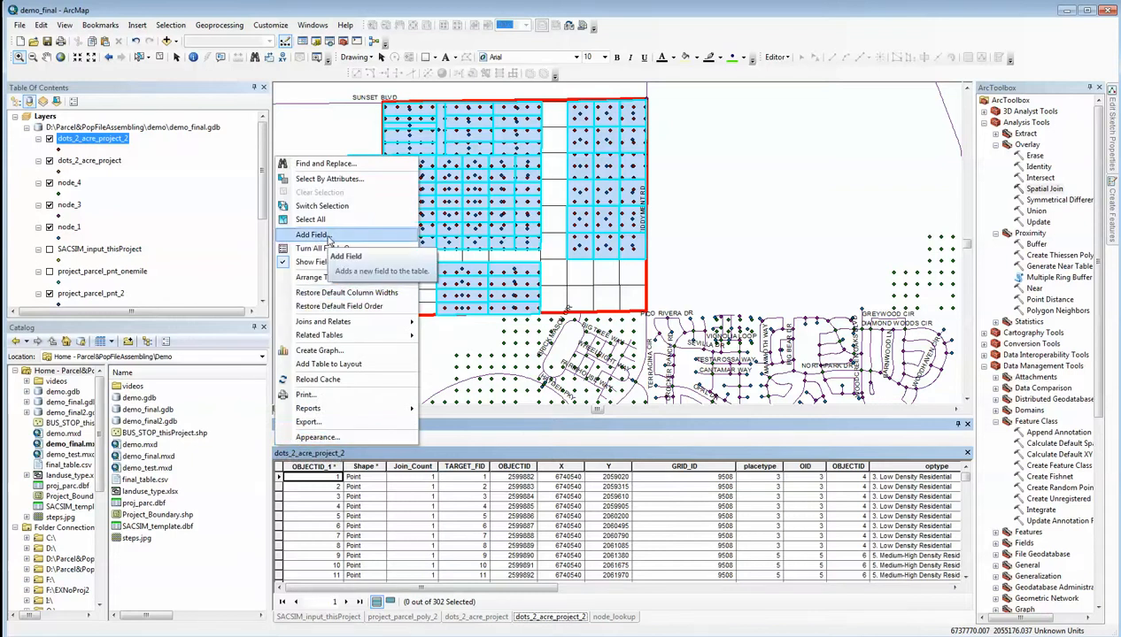
click(320, 235)
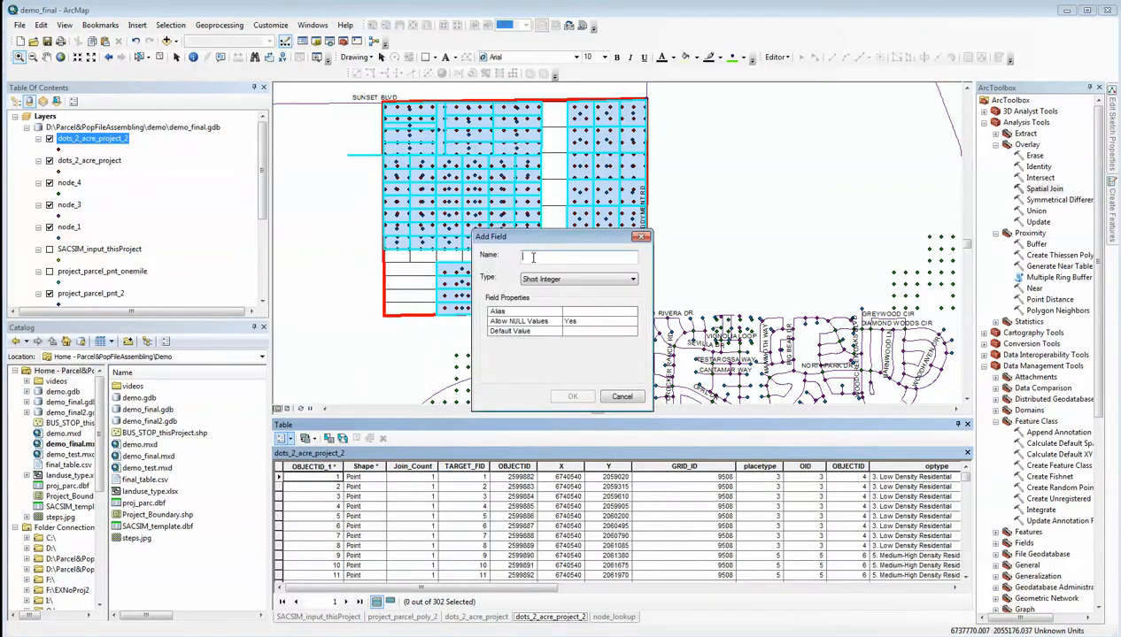
text(node_1)
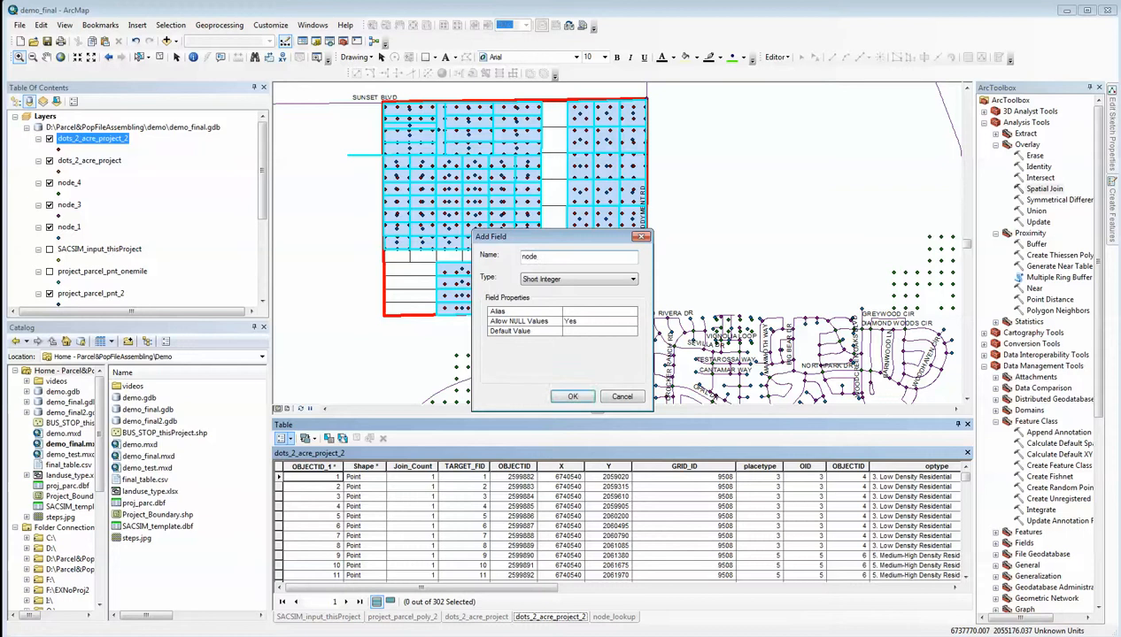
click(631, 280)
click(608, 316)
click(573, 395)
Add a field named node_3 with a decimal-number data type to the dots_2_acre_project_2 attribute table
click(283, 439)
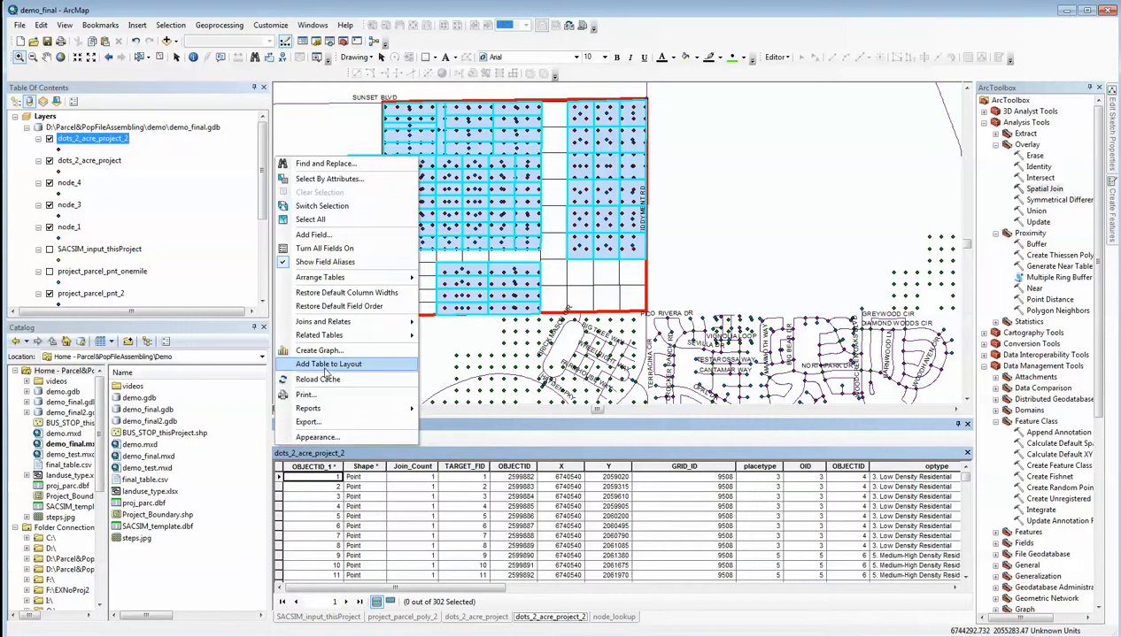
click(320, 232)
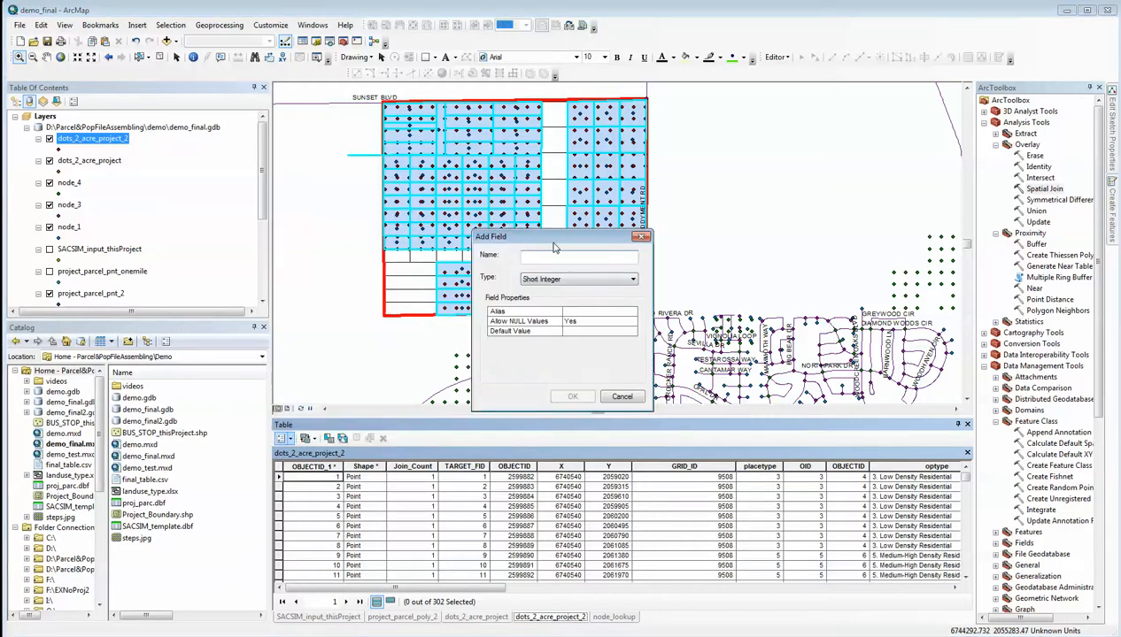
text(node_3)
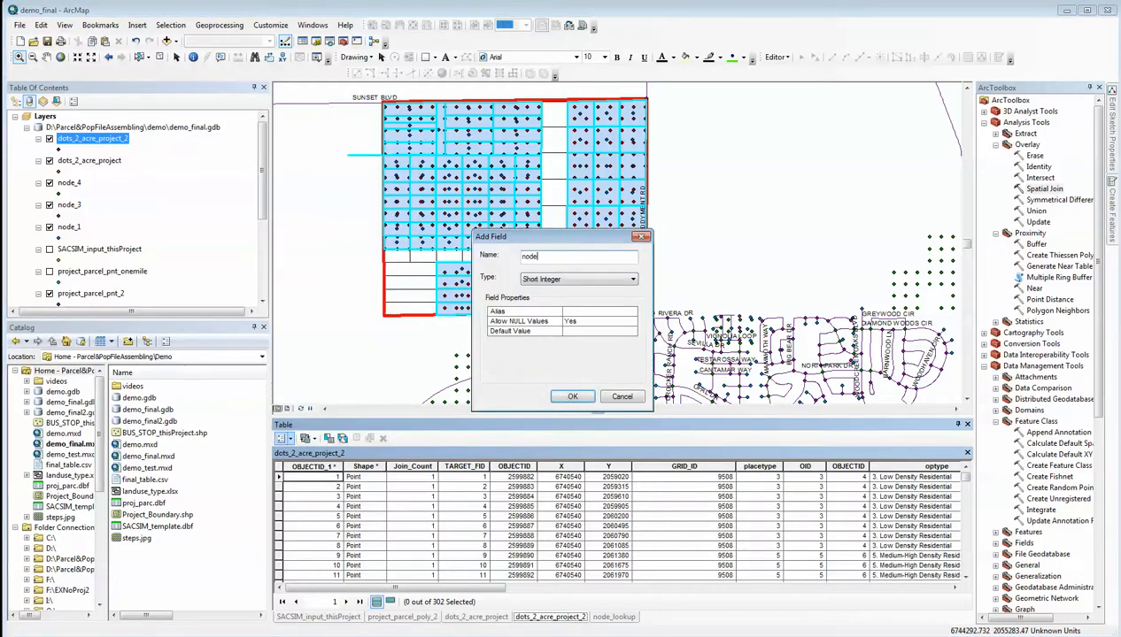
click(624, 279)
click(561, 317)
click(572, 397)
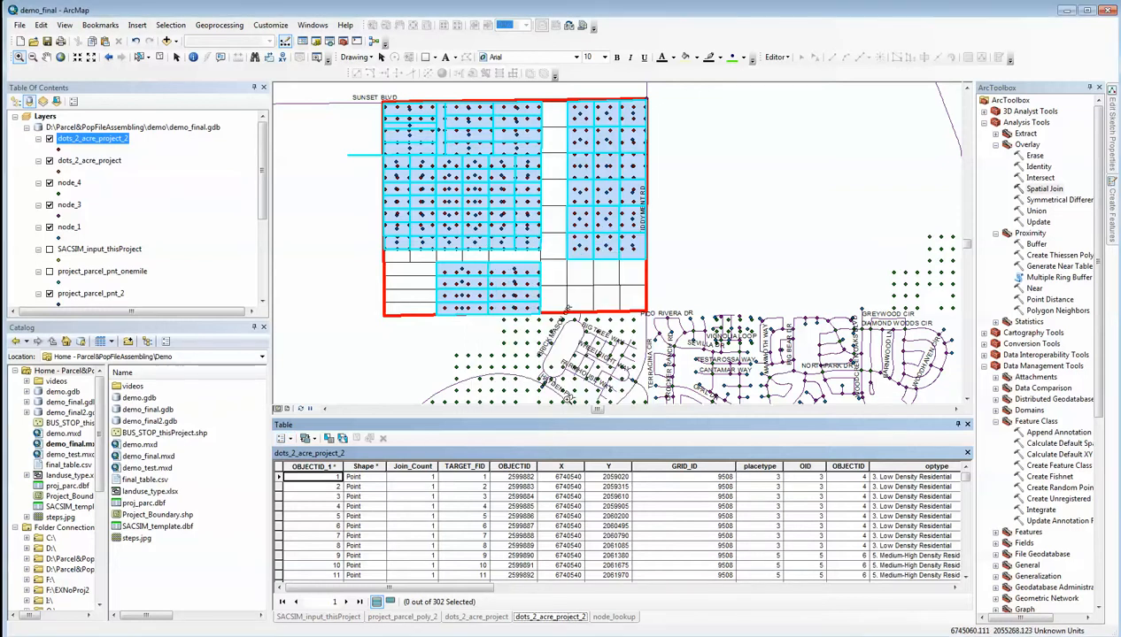
Add a field named node_4 with a decimal-number data type to the dots_2_acre_project_2 attribute table
click(283, 439)
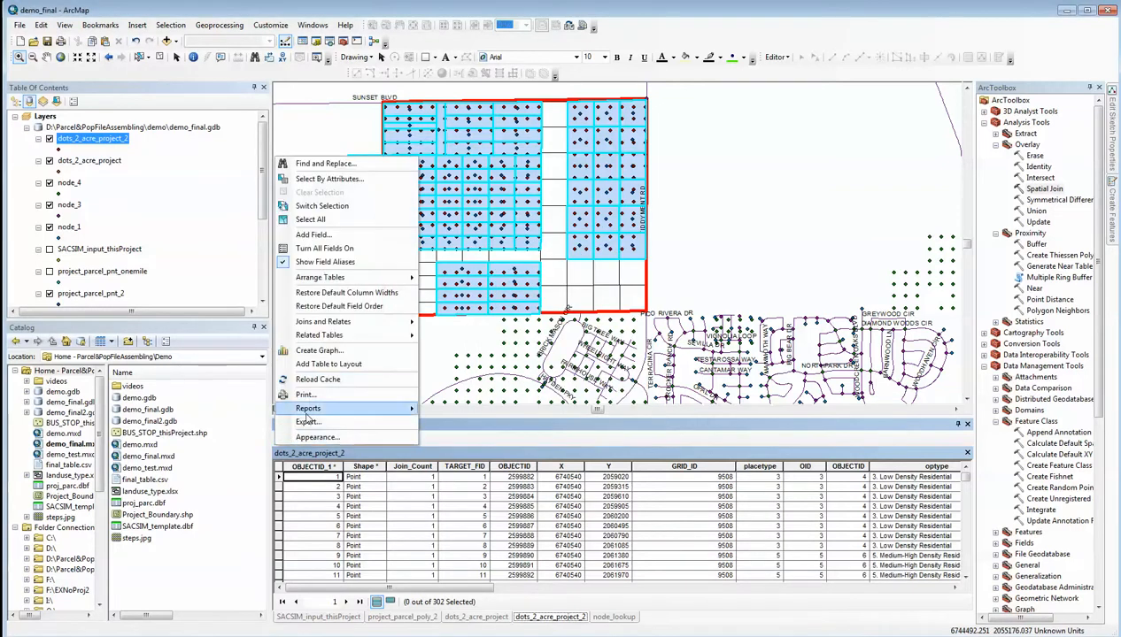
click(323, 241)
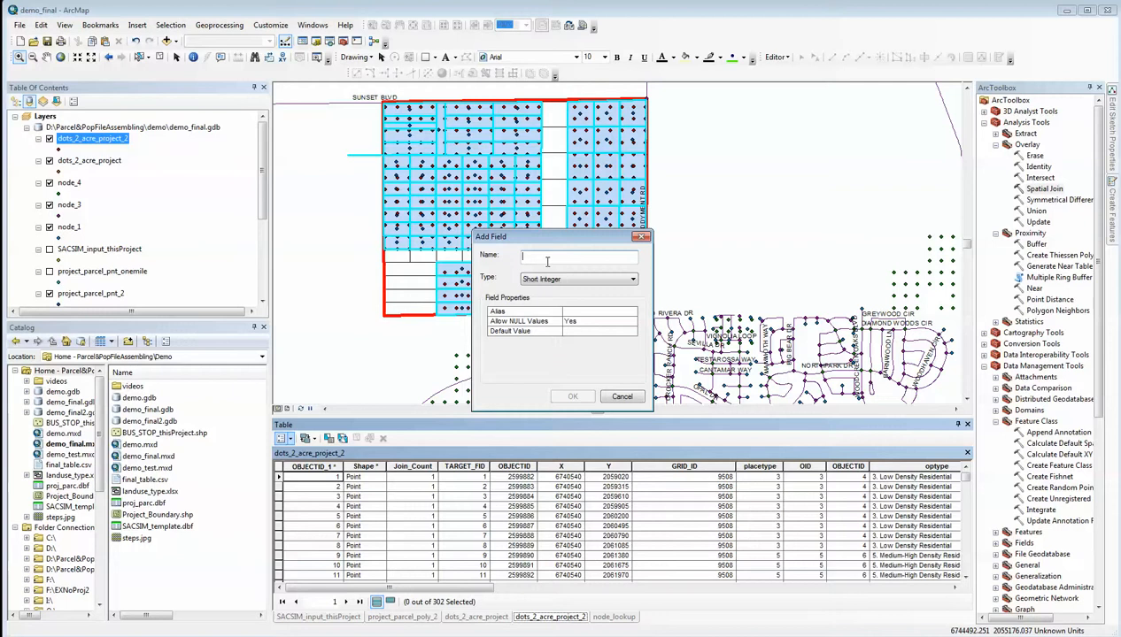
text(node_4)
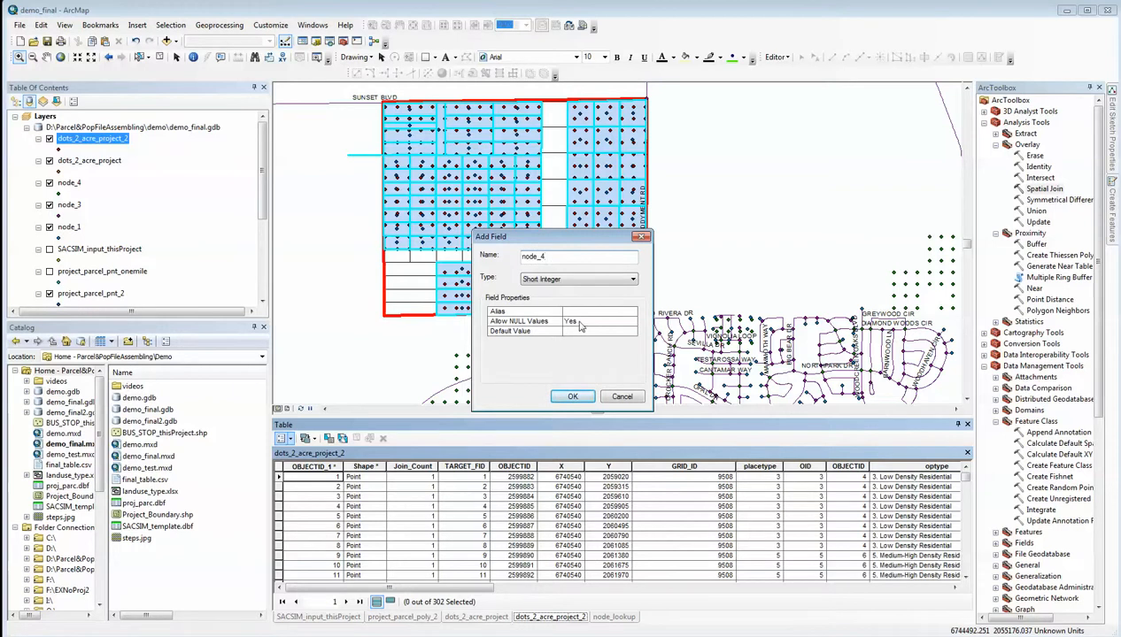
click(632, 280)
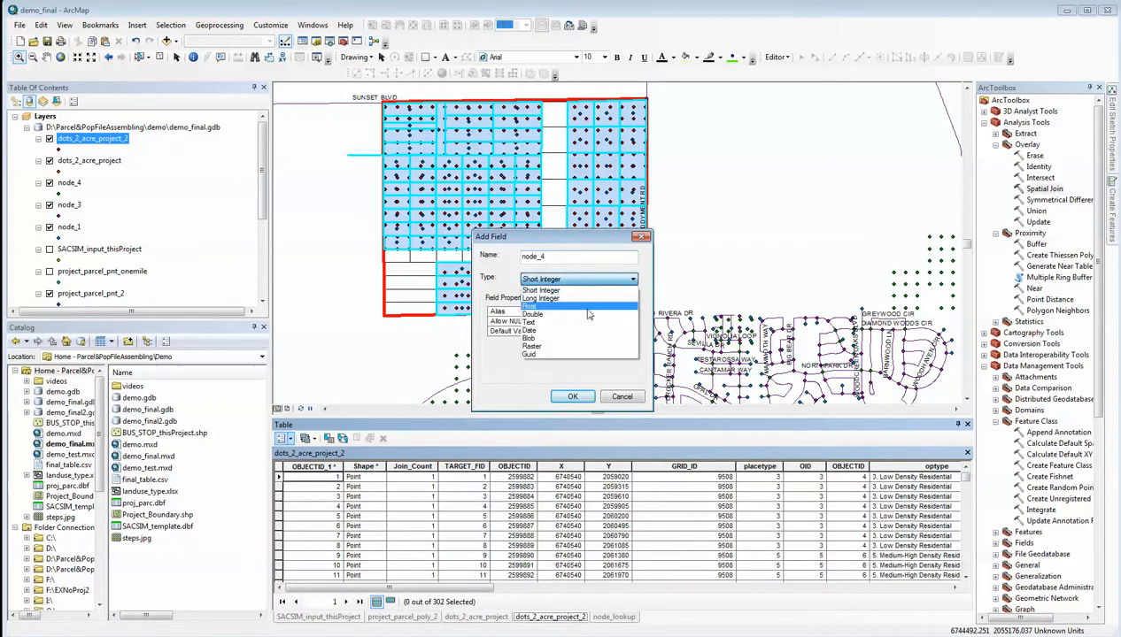
click(587, 316)
click(573, 397)
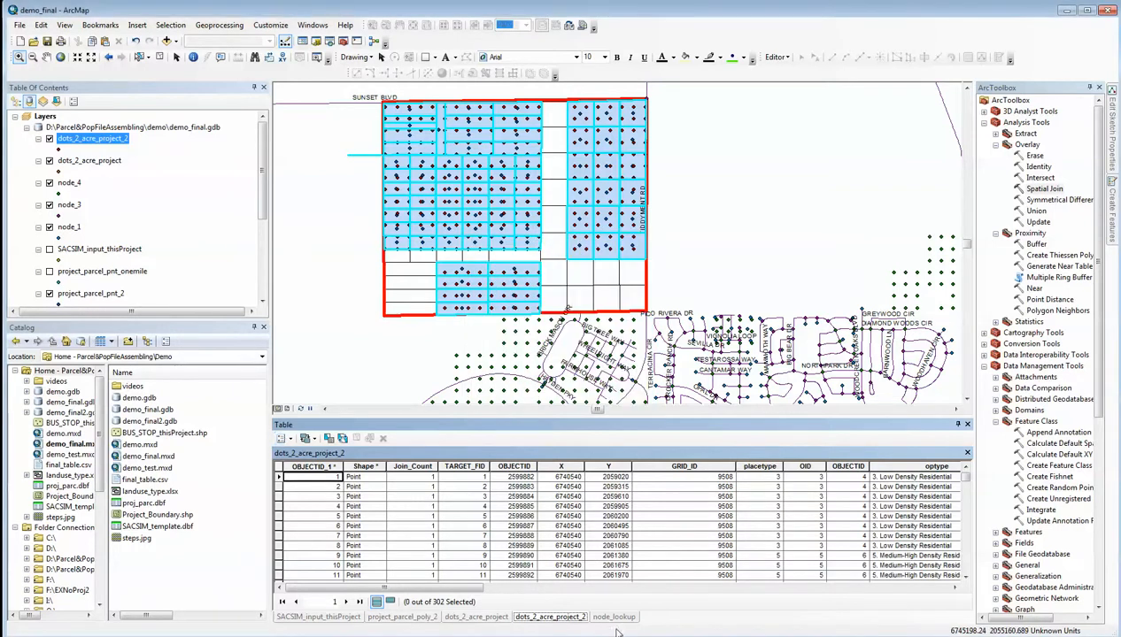
Calculate the dots_2_acre_project_2.node_1 field from the joined node_lookup.link_1 values with the Field Calculator
drag(478, 589, 947, 600)
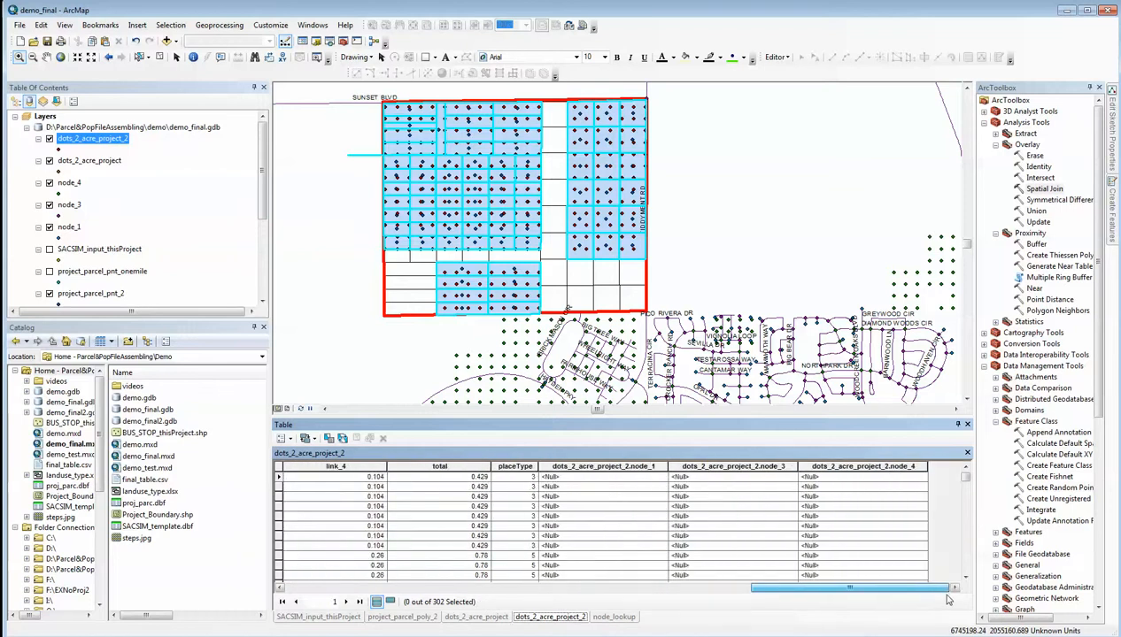
click(624, 467)
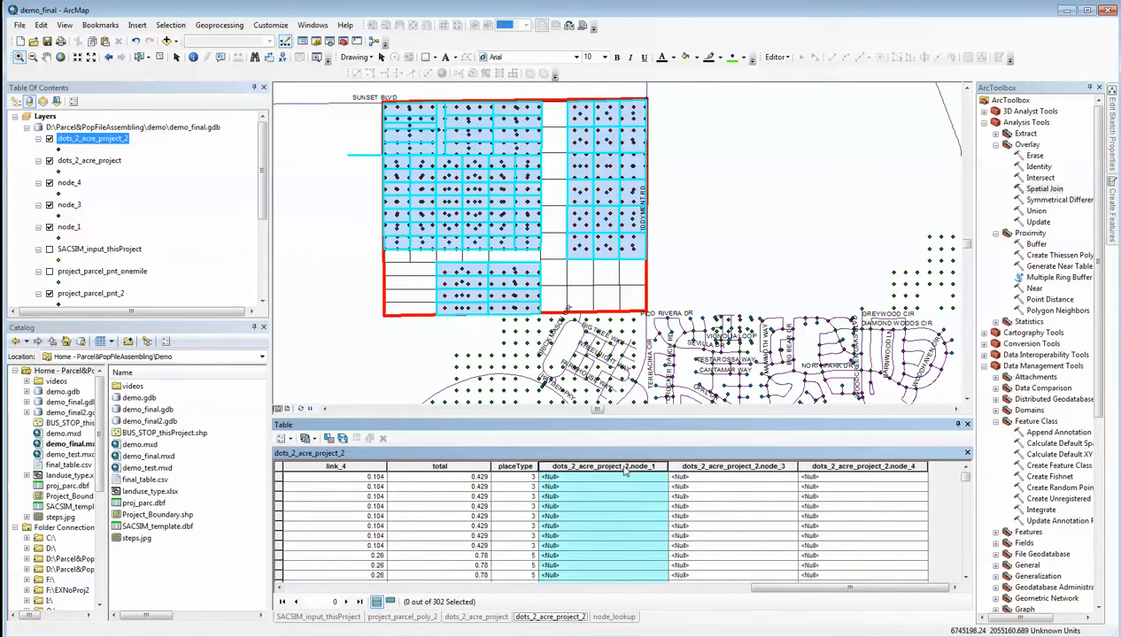
right_click(624, 470)
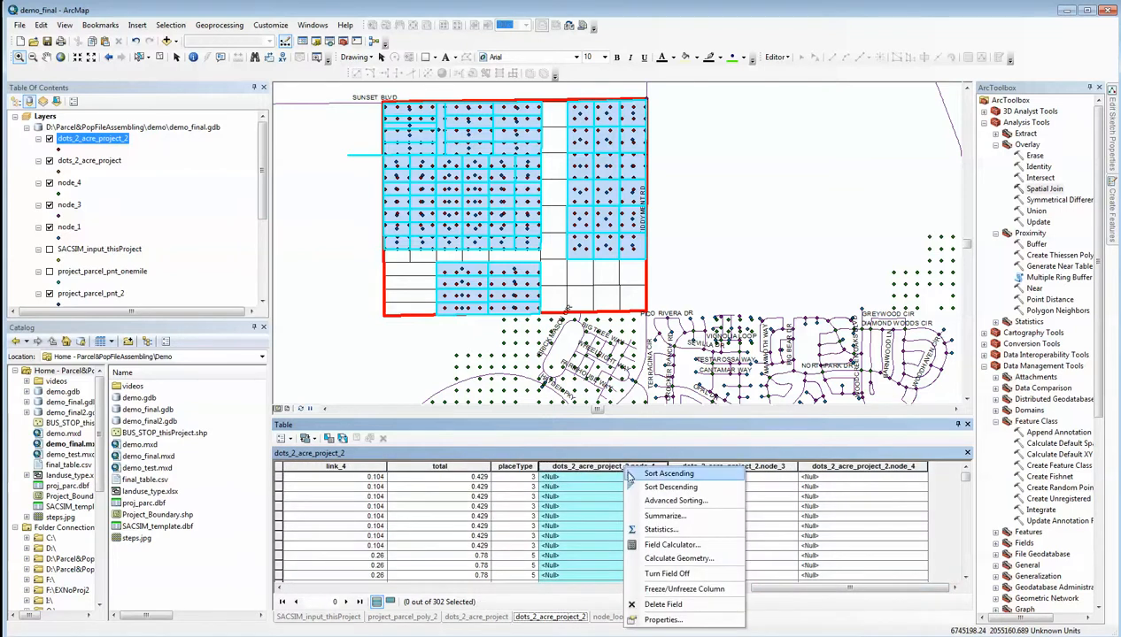
click(665, 545)
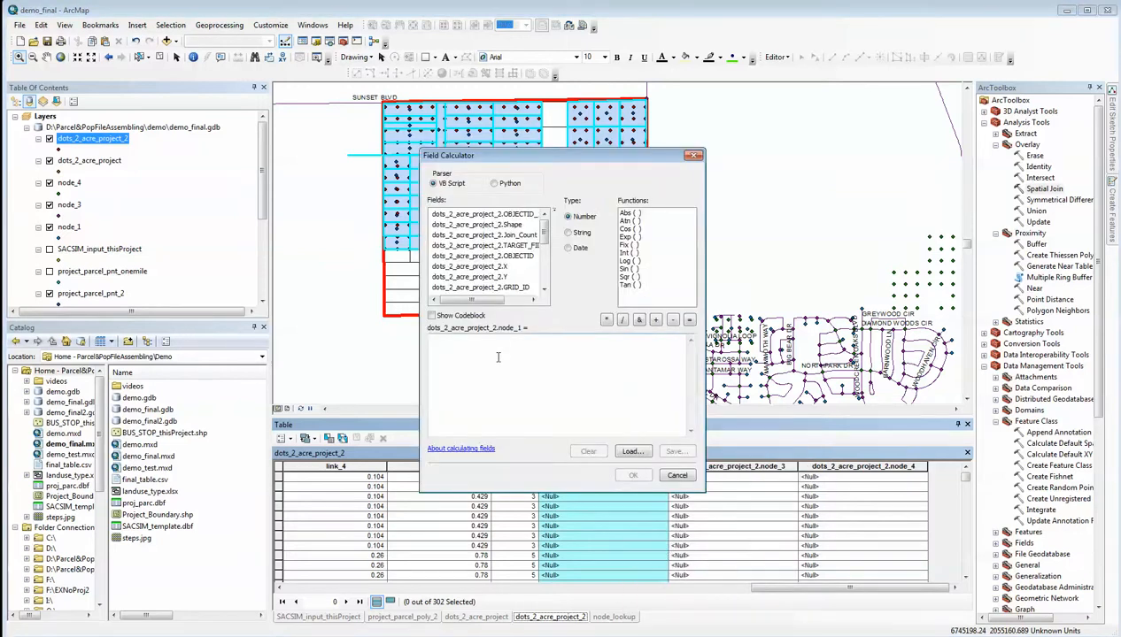
drag(544, 225, 551, 281)
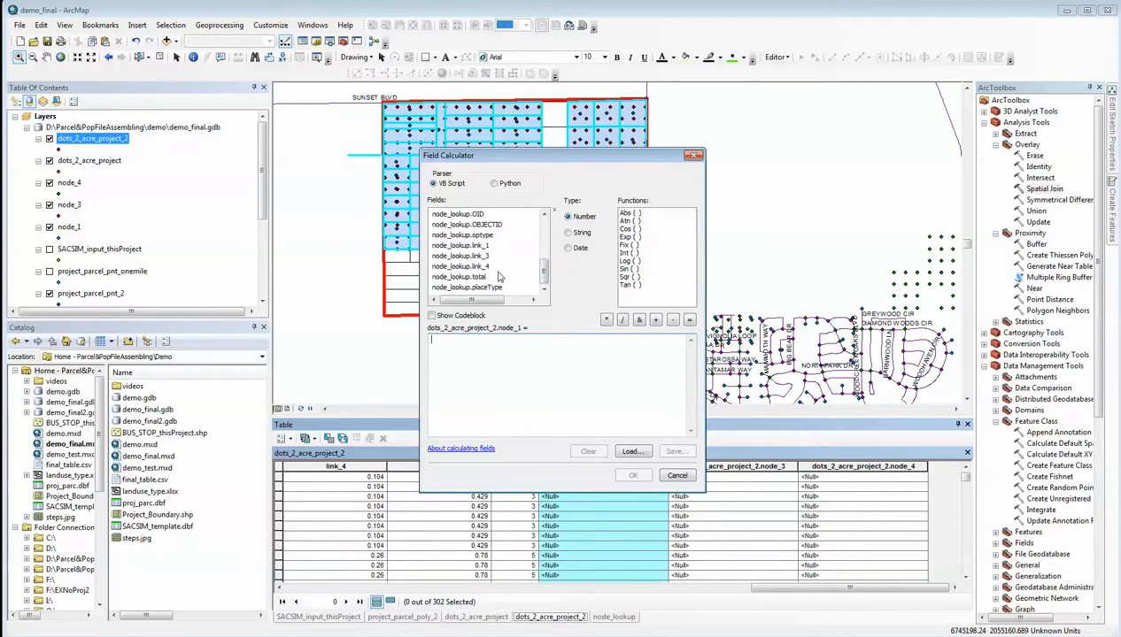
double_click(455, 247)
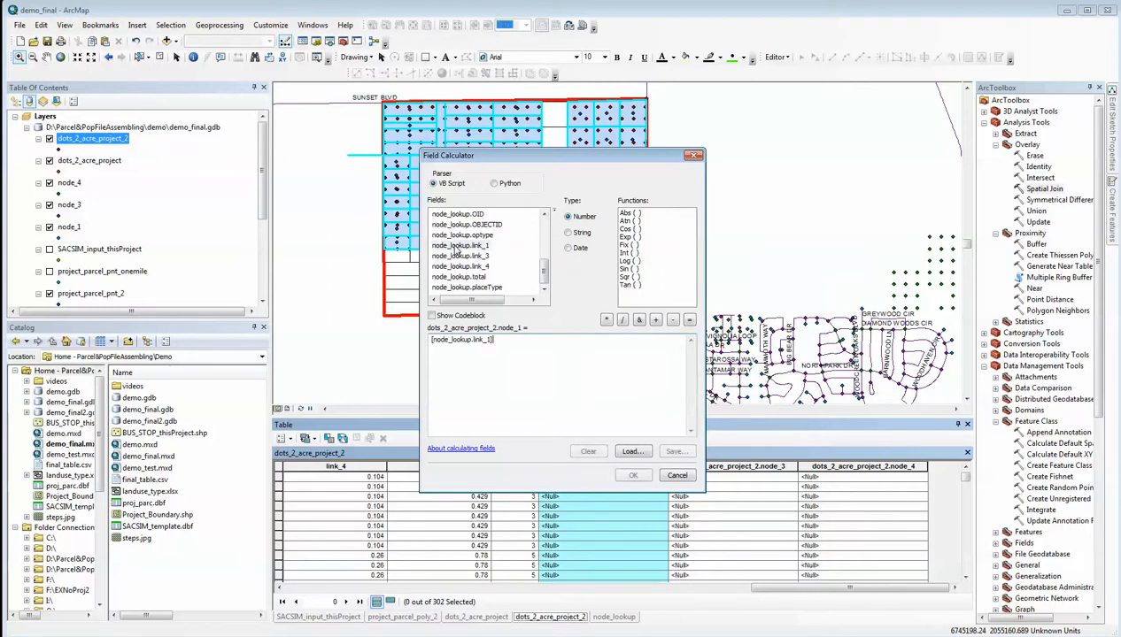
click(632, 478)
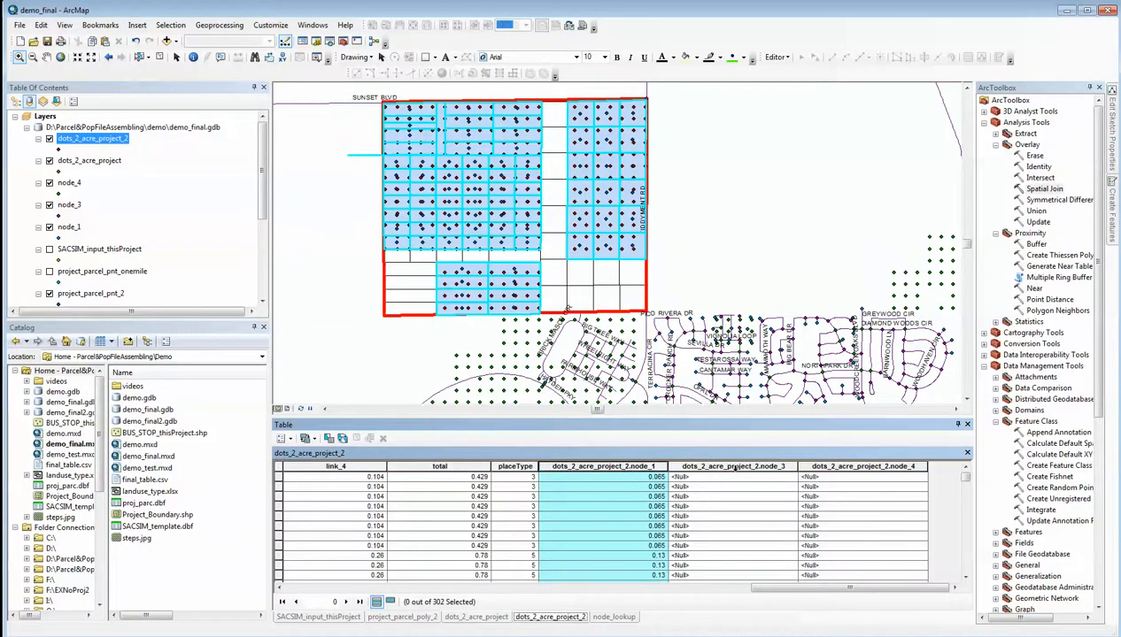
Calculate the dots_2_acre_project_2.node_3 field from node_lookup.link_3, replacing the leftover expression in the Field Calculator
click(728, 464)
right_click(730, 465)
click(792, 545)
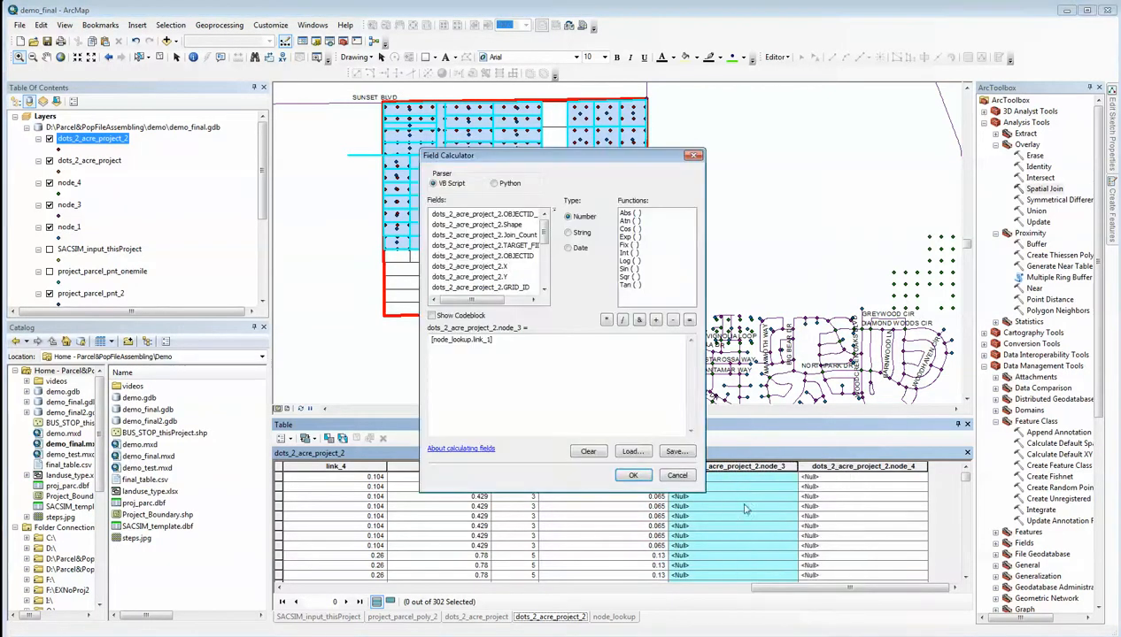
drag(498, 341, 427, 342)
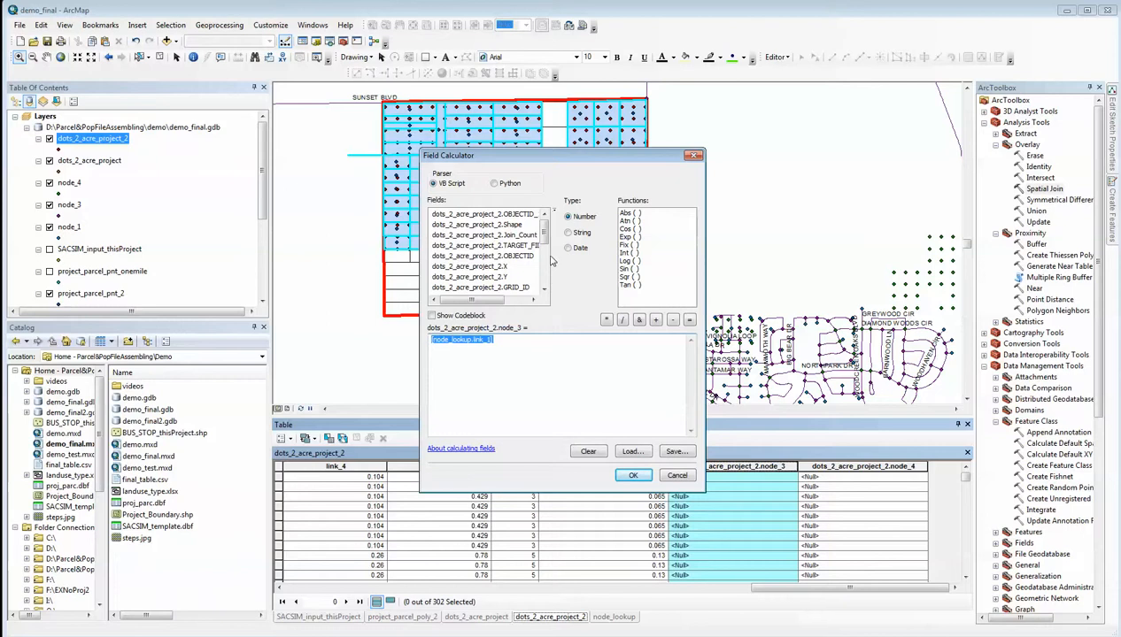
scroll(546, 257, down, 5)
double_click(460, 256)
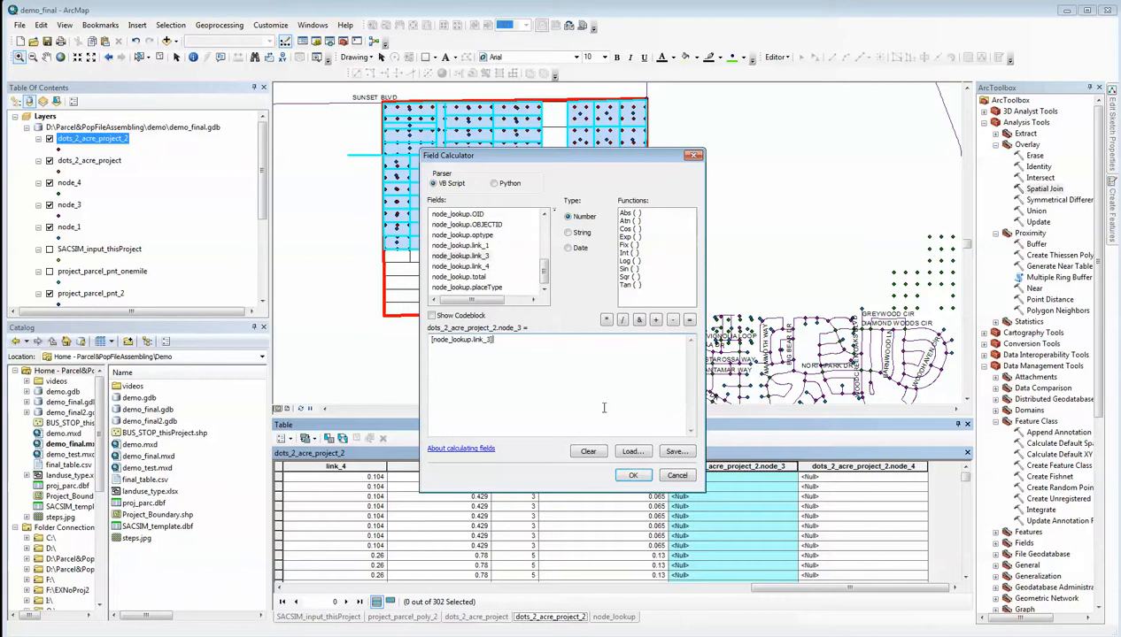
click(631, 476)
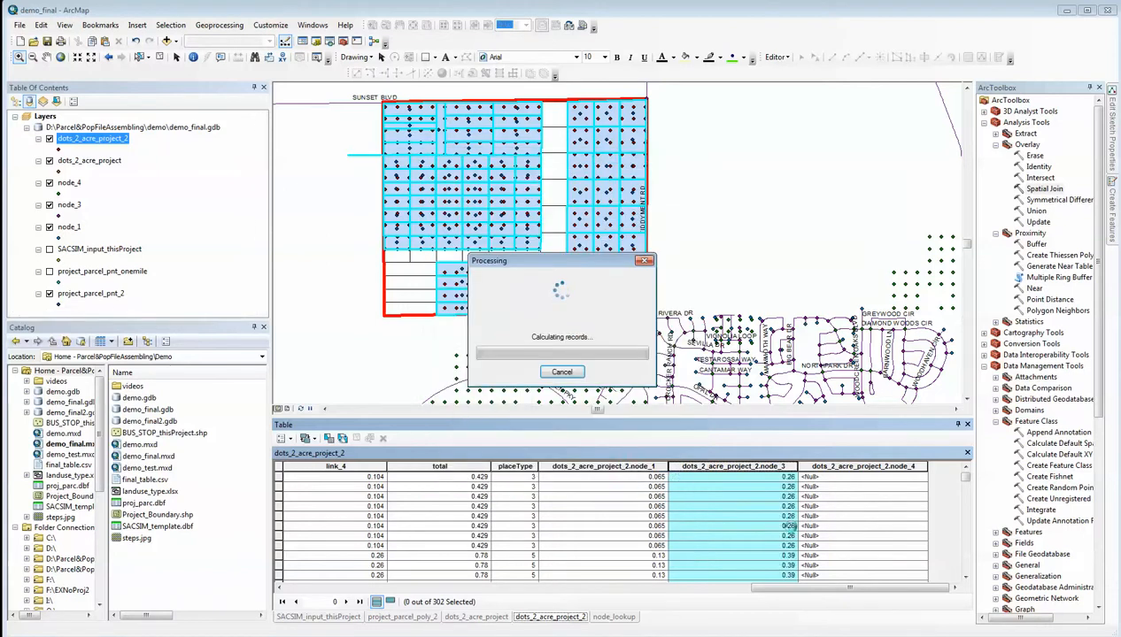
Calculate the dots_2_acre_project_2.node_4 field from node_lookup.link_4, replacing the leftover expression in the Field Calculator
click(839, 466)
right_click(840, 468)
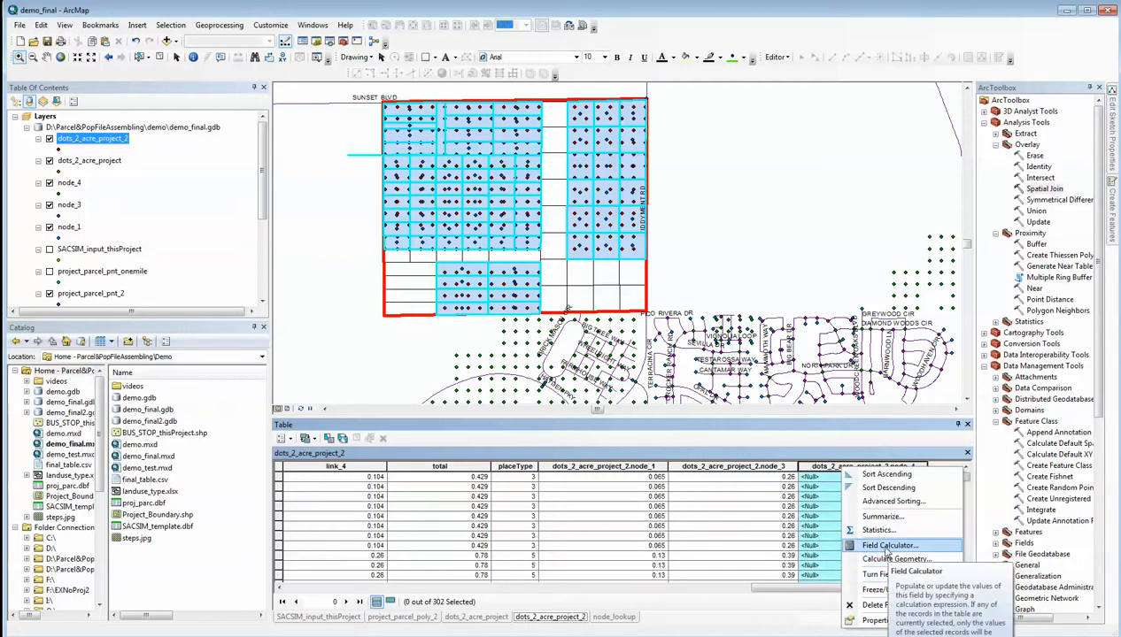
click(889, 545)
drag(545, 349, 416, 337)
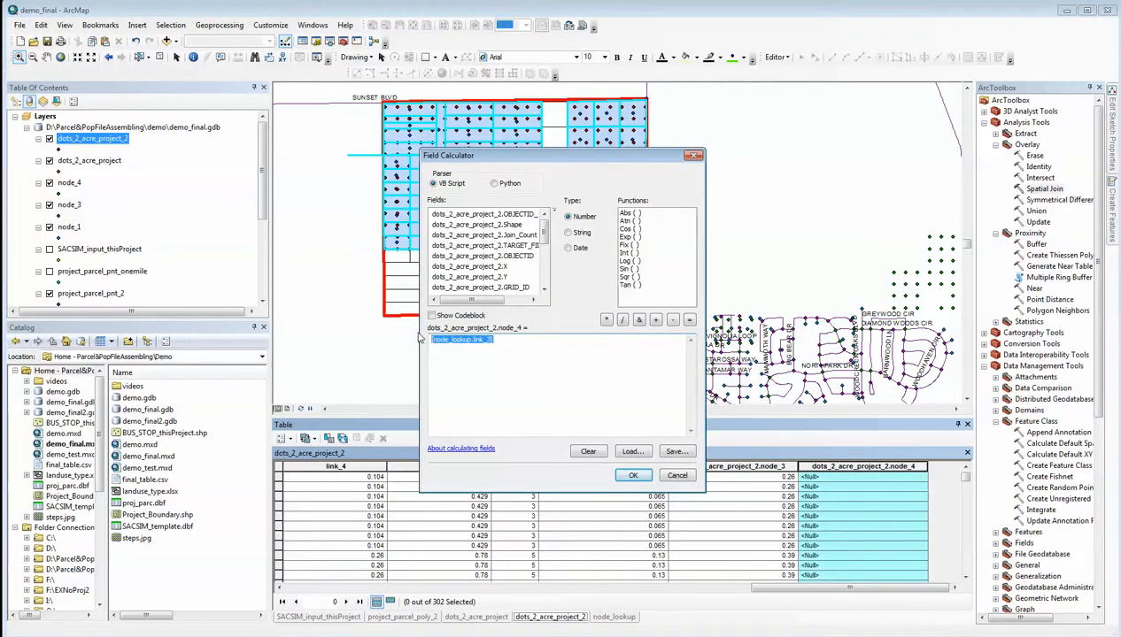
click(545, 265)
scroll(545, 265, down, 2)
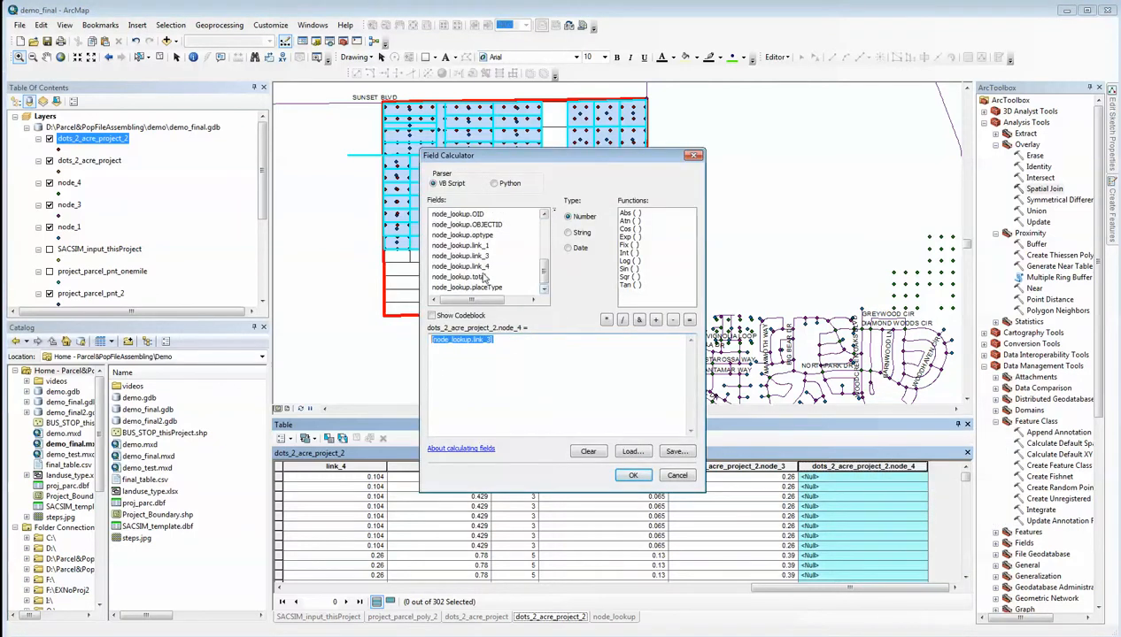
double_click(478, 266)
click(632, 475)
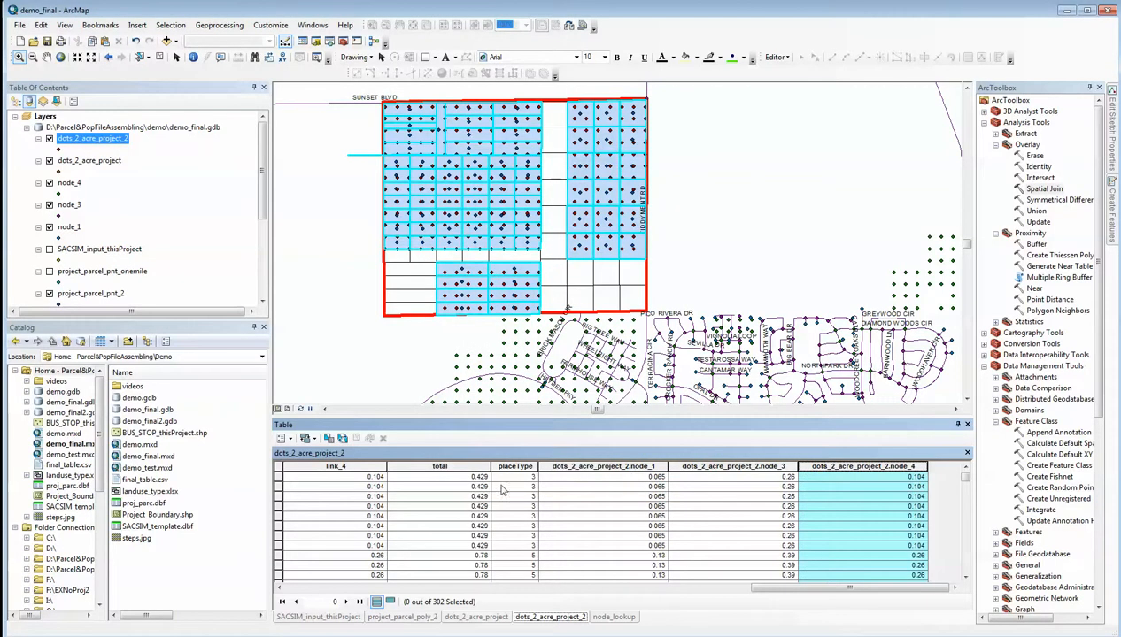
Remove all joins from the dots_2_acre_project_2 table and check its remaining columns, including the three node fields
click(281, 438)
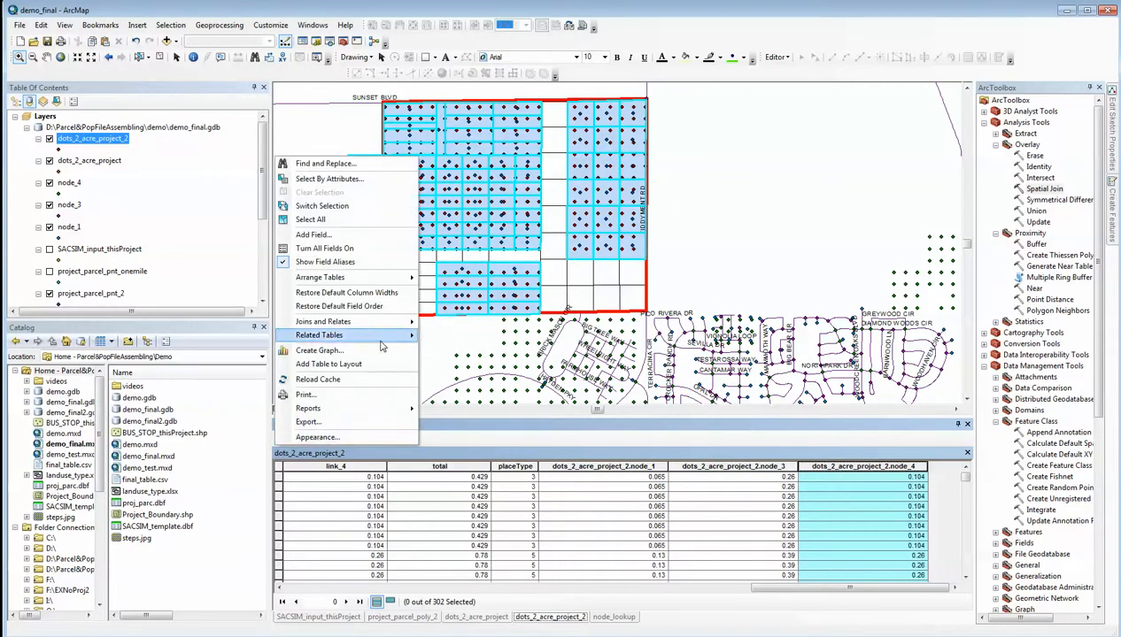
mouse_move(380, 322)
mouse_move(467, 341)
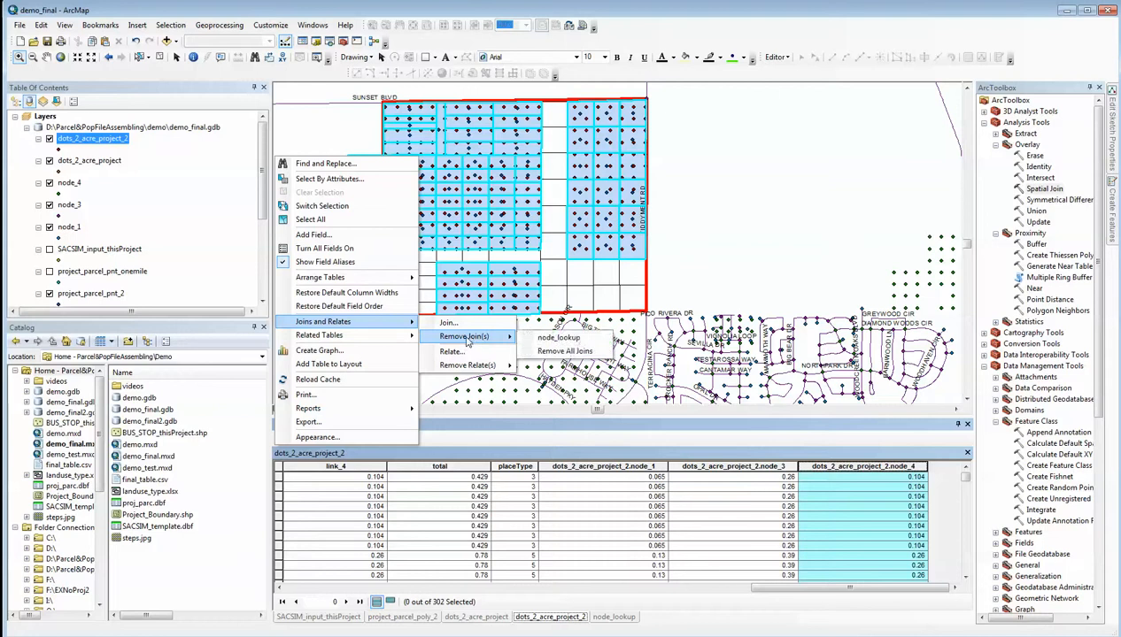
click(559, 351)
drag(663, 585, 808, 590)
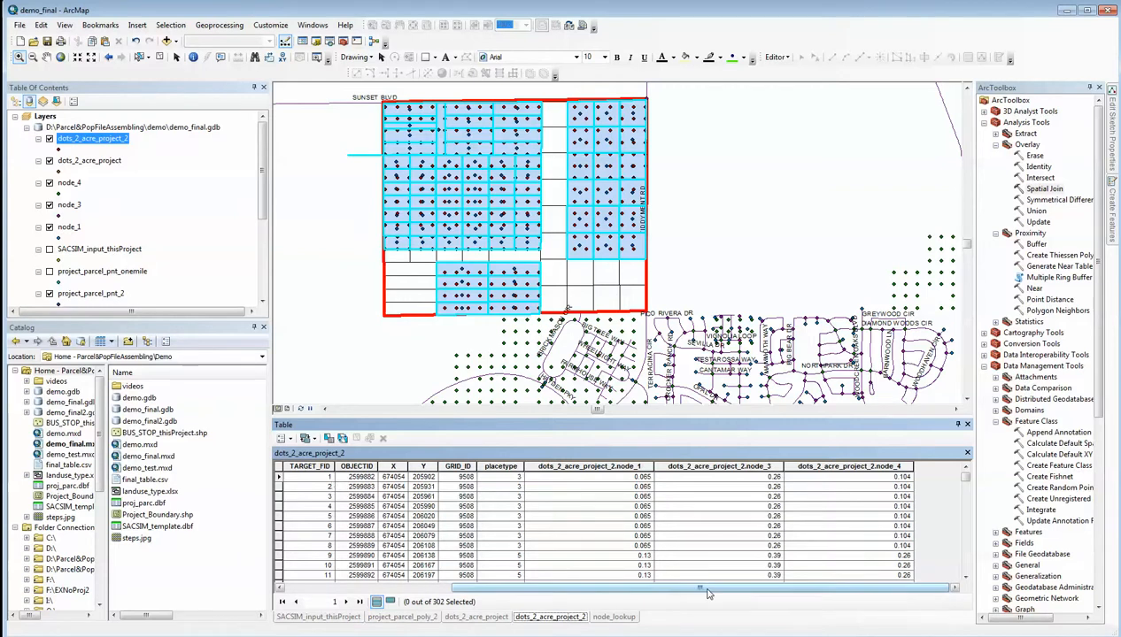
drag(706, 592, 518, 593)
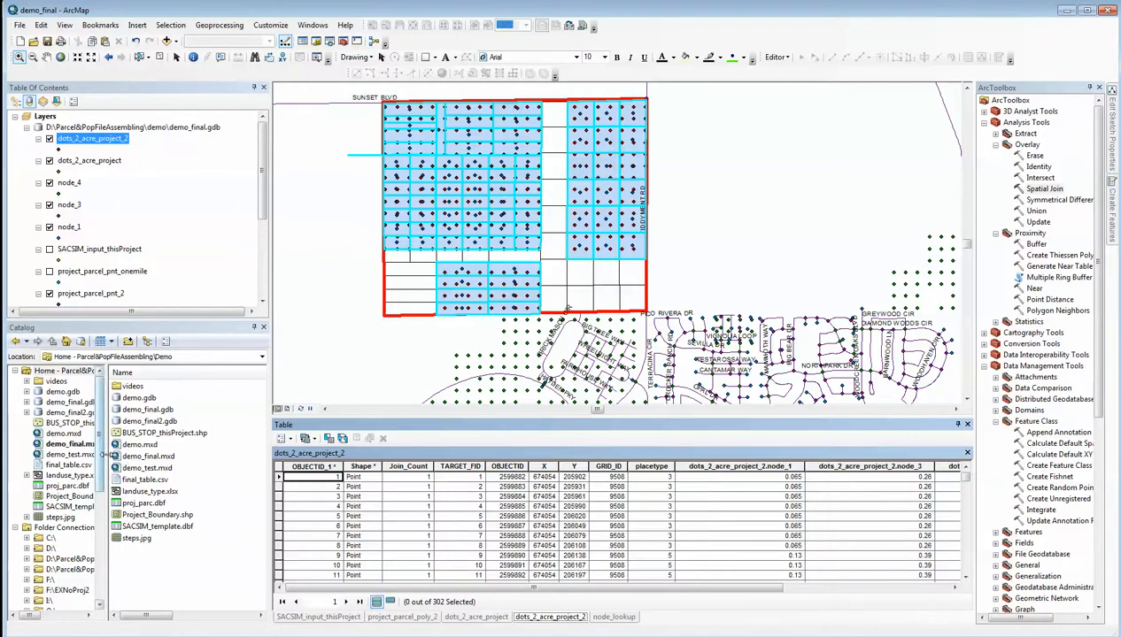
Expand demo_final.gdb in the Catalog tree and widen the tree so its feature class names are readable
drag(105, 454, 134, 454)
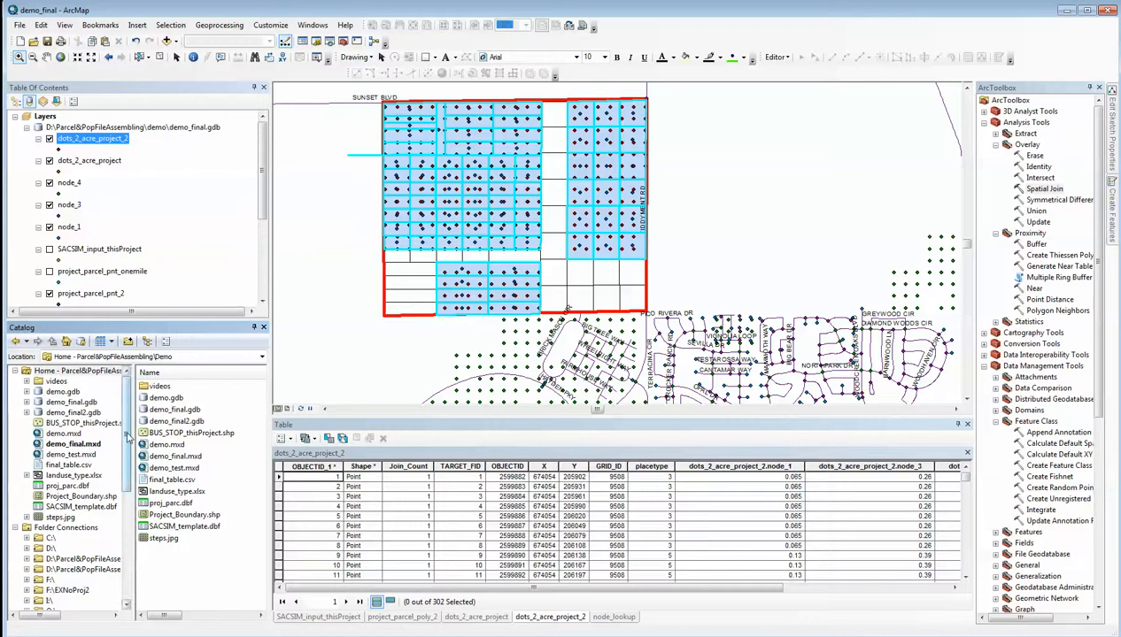
mouse_move(128, 435)
mouse_down()
mouse_move(133, 563)
mouse_move(130, 423)
mouse_up()
double_click(86, 403)
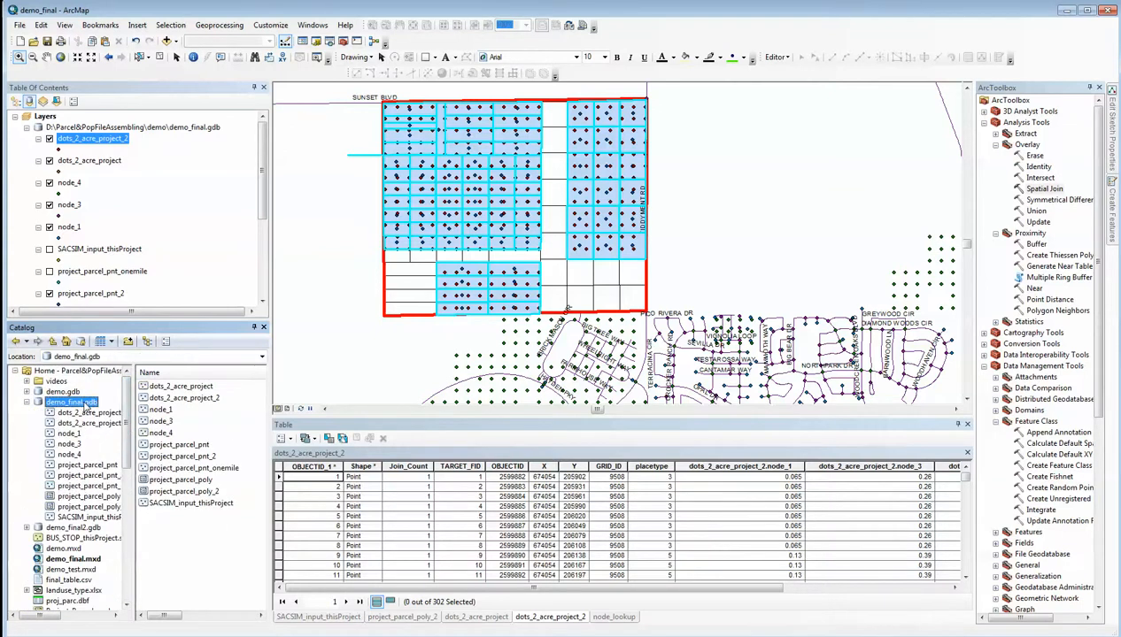
drag(132, 447, 176, 448)
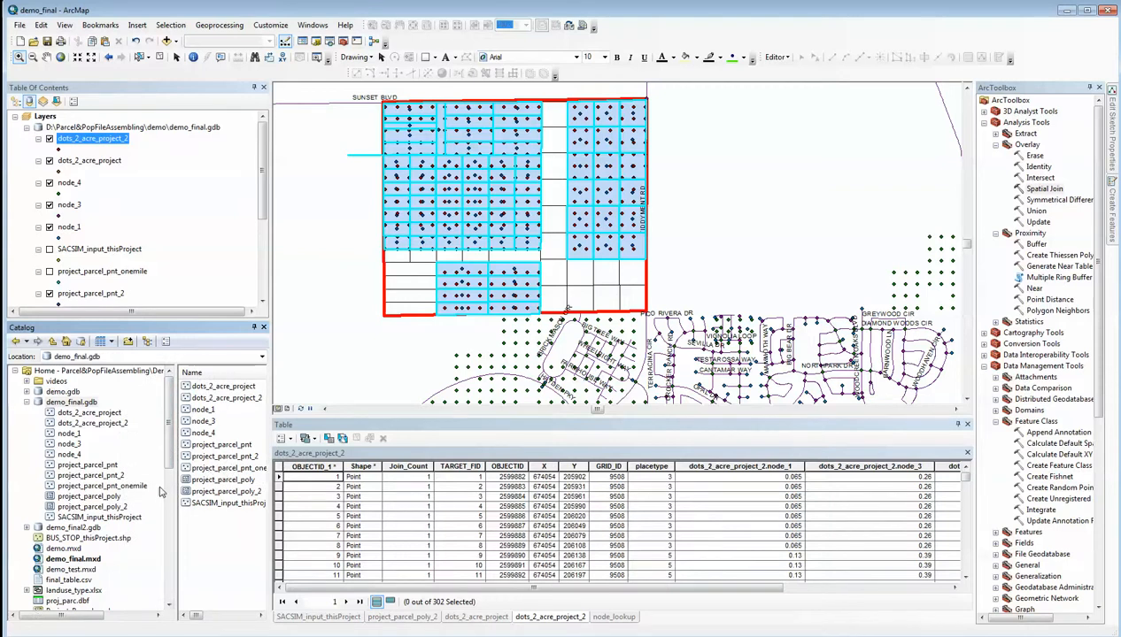
Start a data load into the node_1 feature class and add dots_2_acre_project_2 from demo_final.gdb as the source data
click(69, 434)
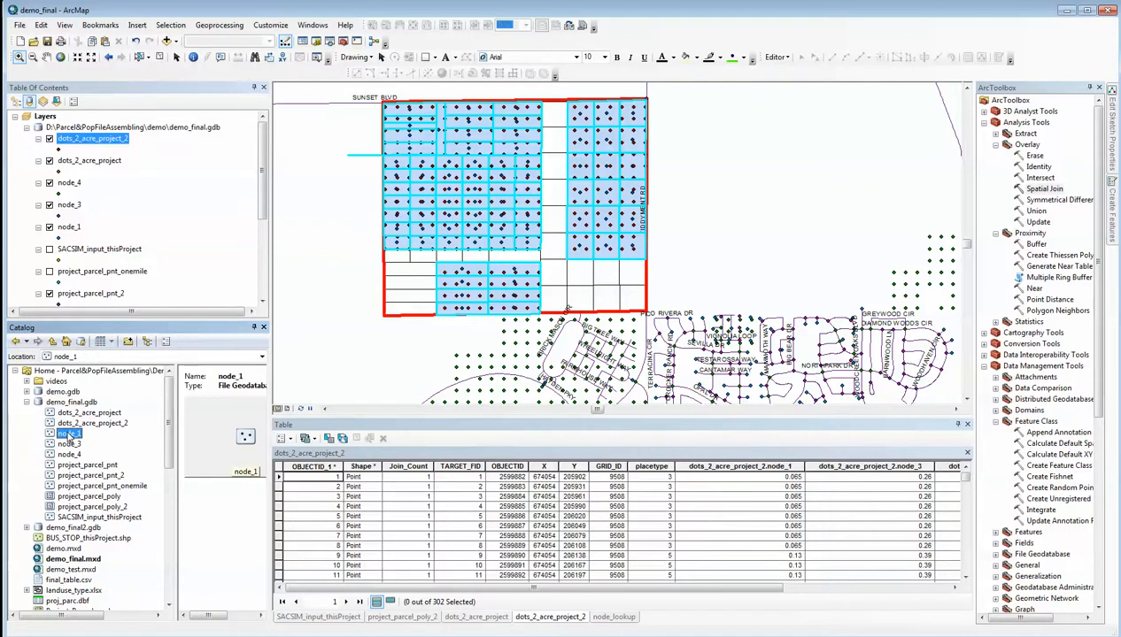
right_click(69, 434)
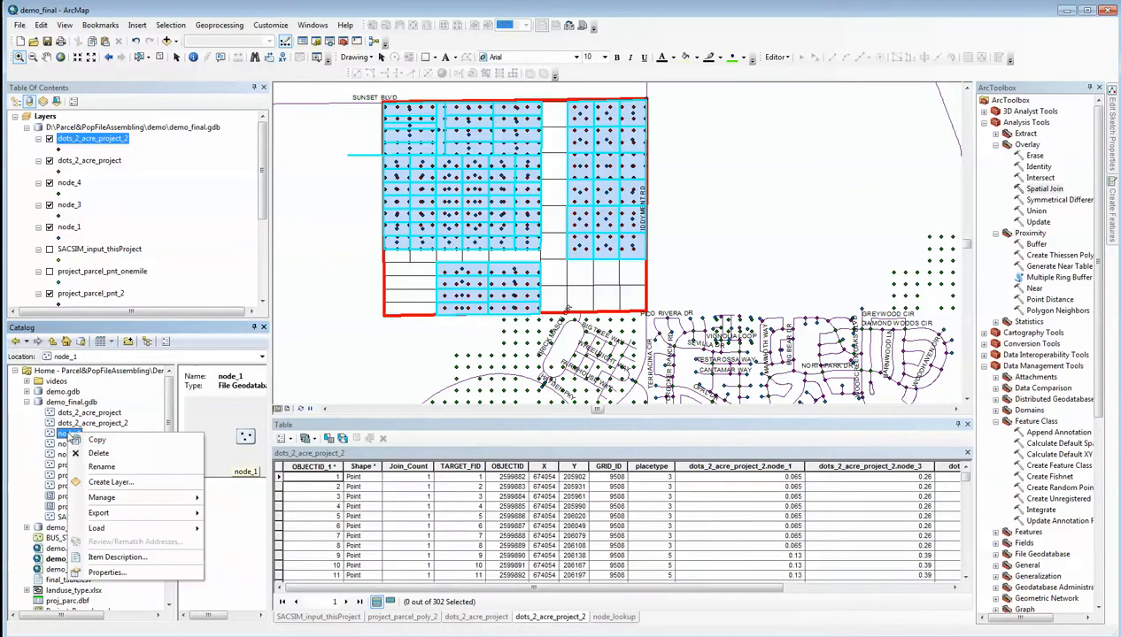
mouse_move(98, 527)
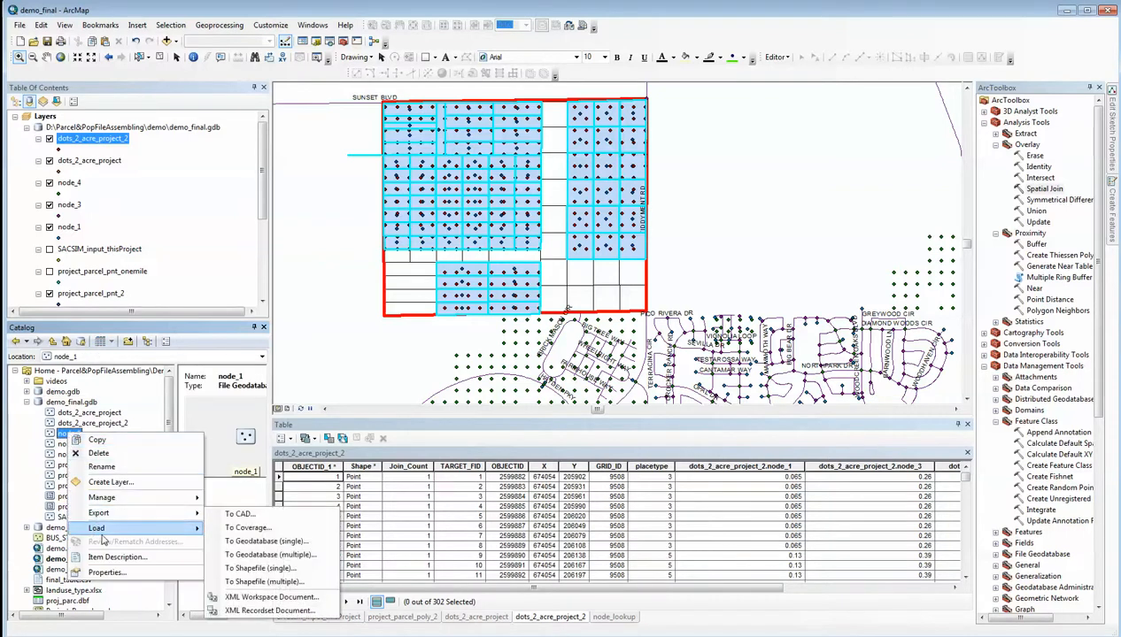
click(236, 528)
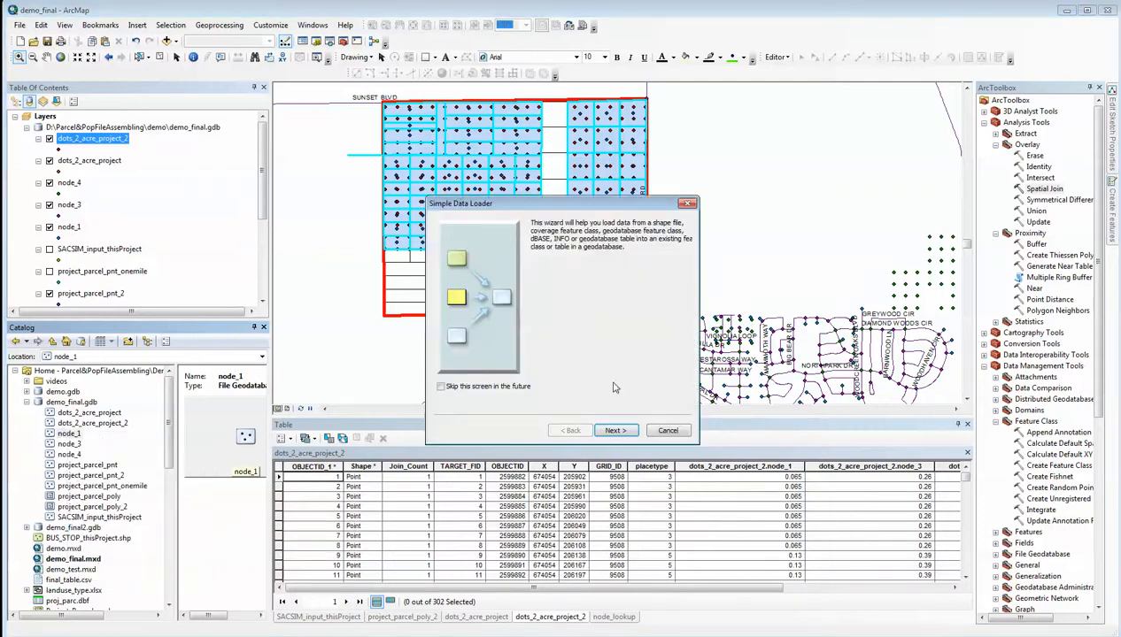
click(615, 430)
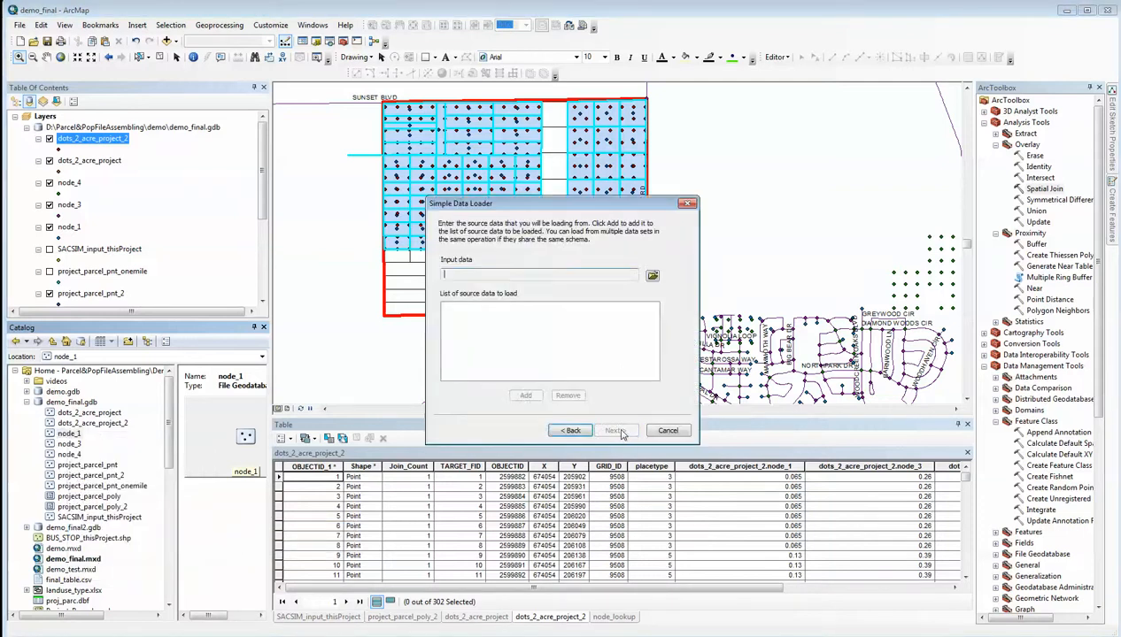
click(653, 277)
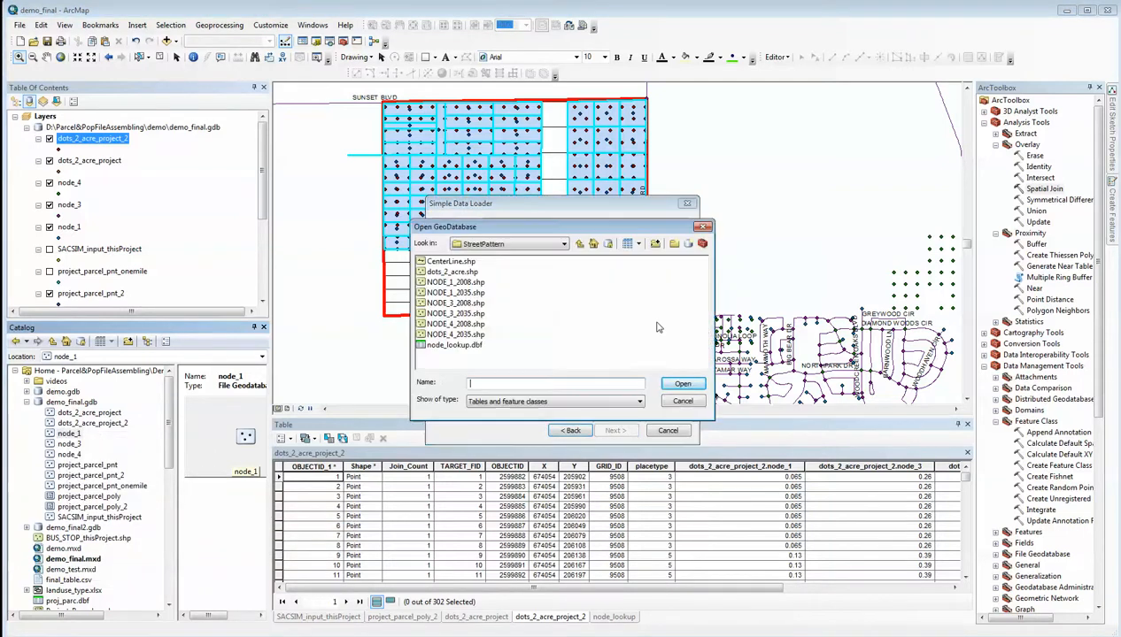
click(563, 245)
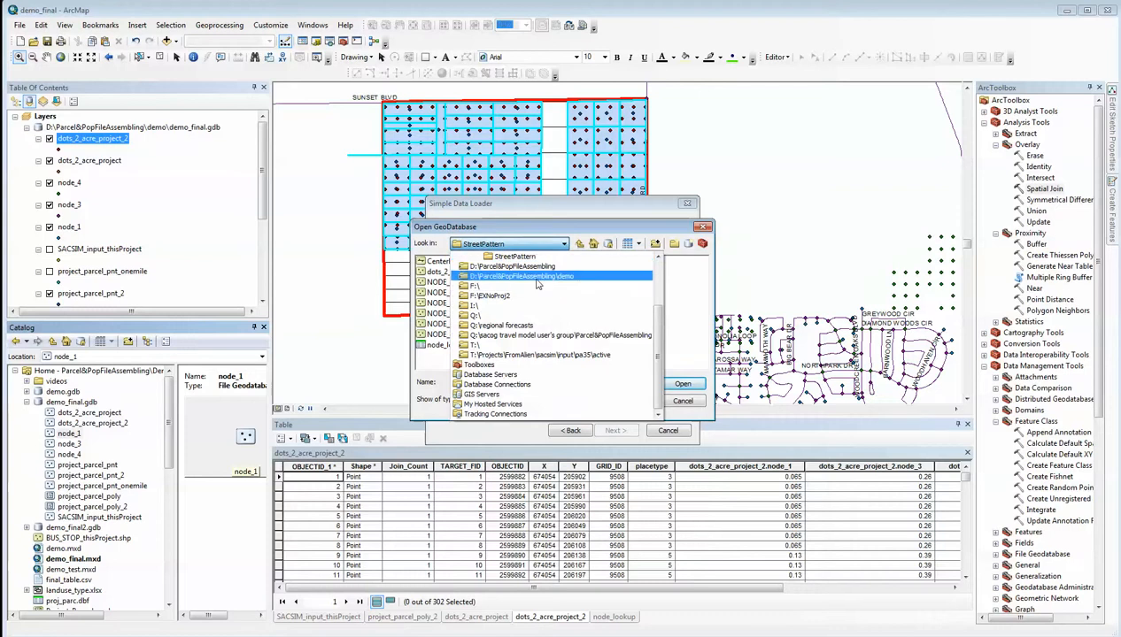
click(531, 277)
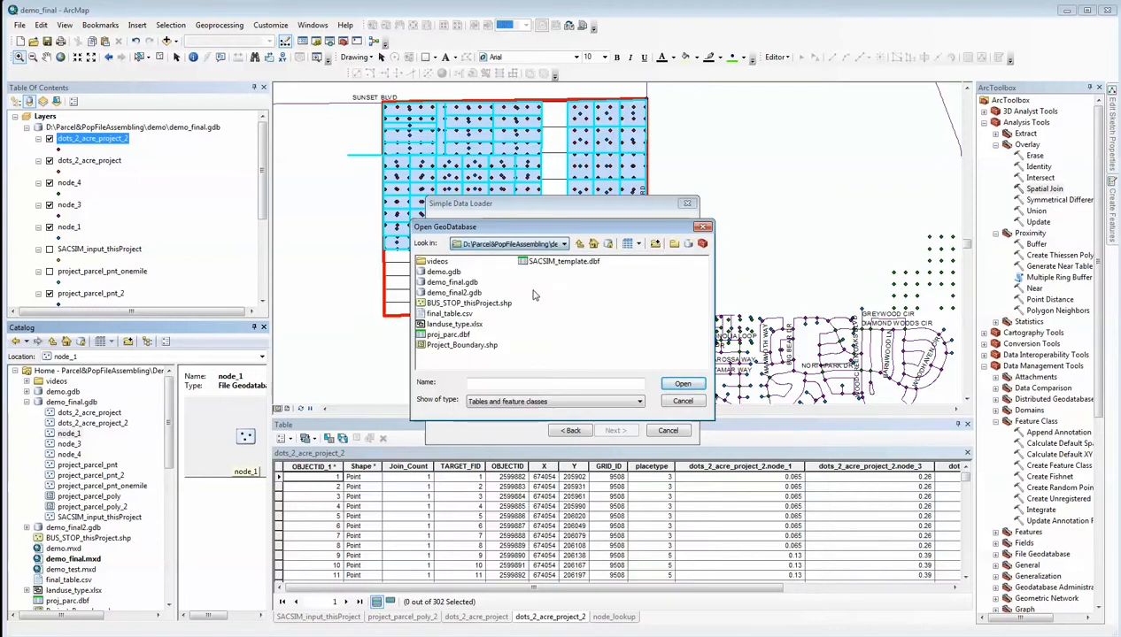
double_click(452, 282)
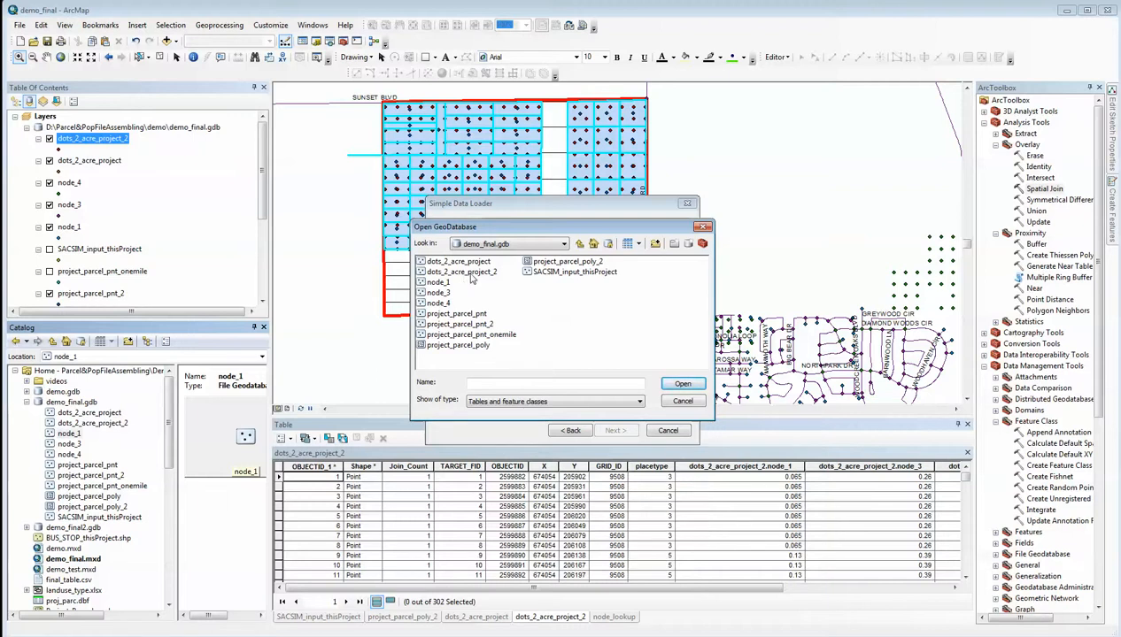
click(470, 274)
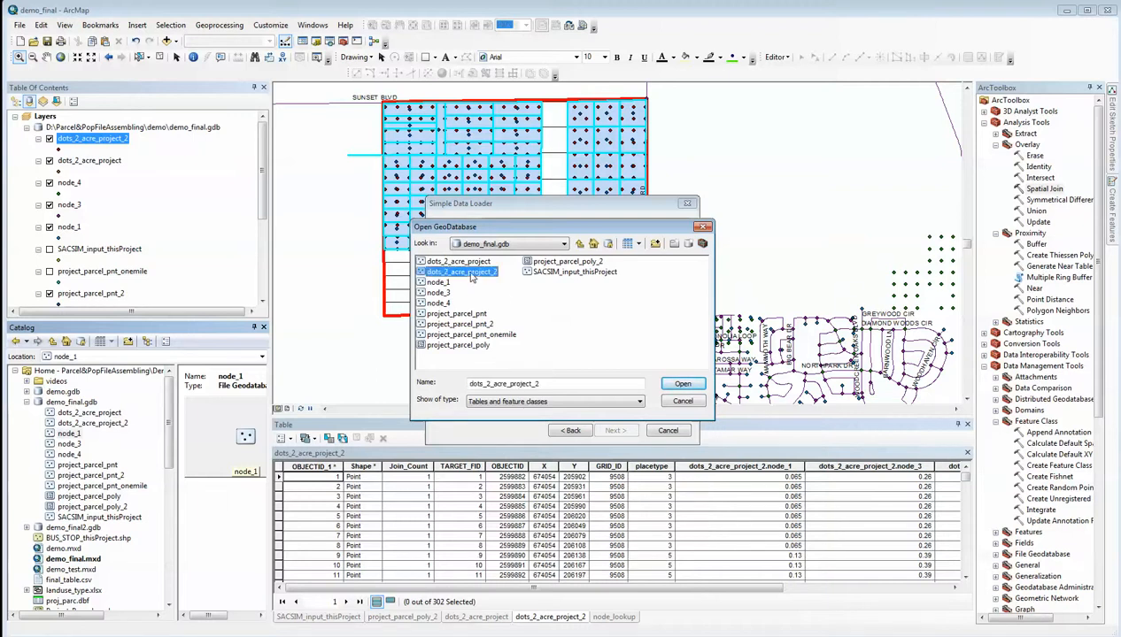
click(681, 384)
click(529, 396)
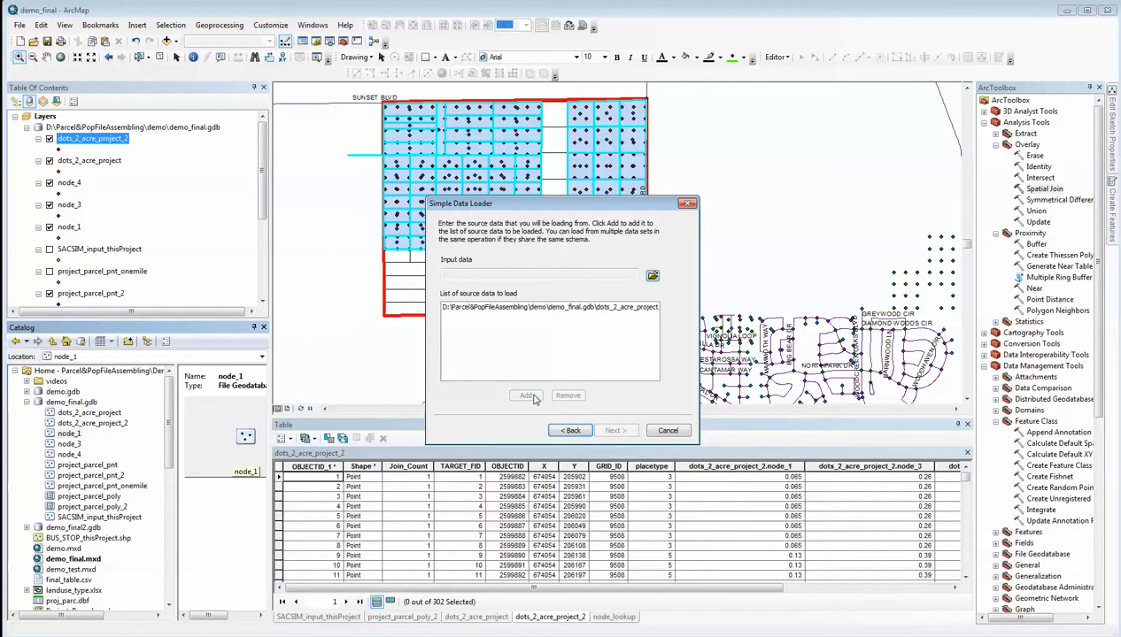
Clear the source matches for OBJECTID and type, and match the units target field to the node_1 source field
click(612, 431)
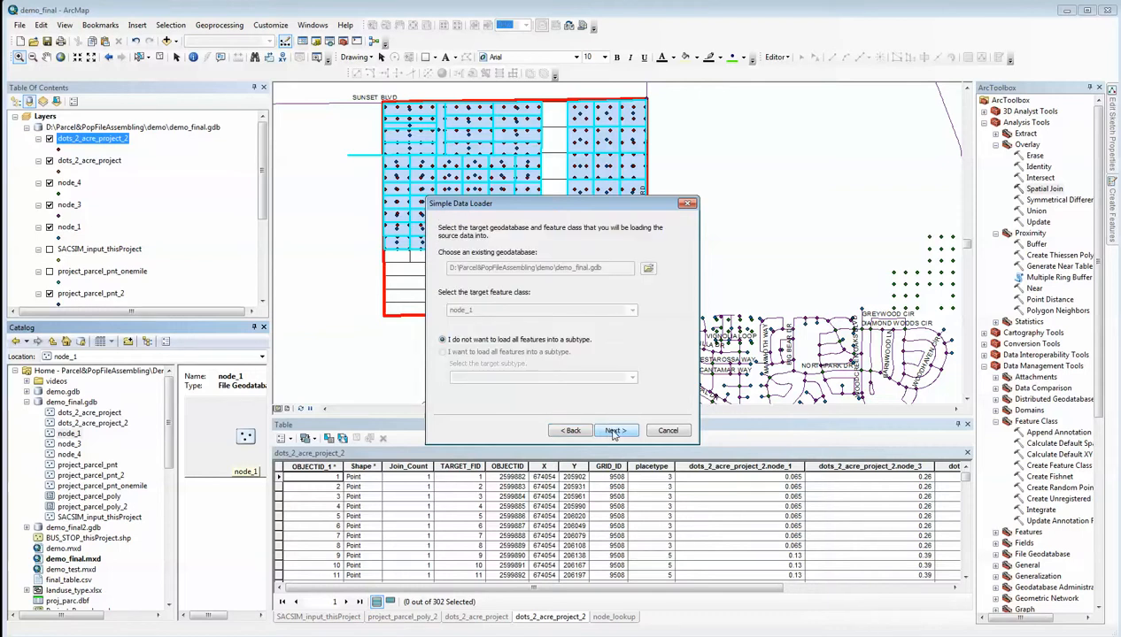
click(614, 431)
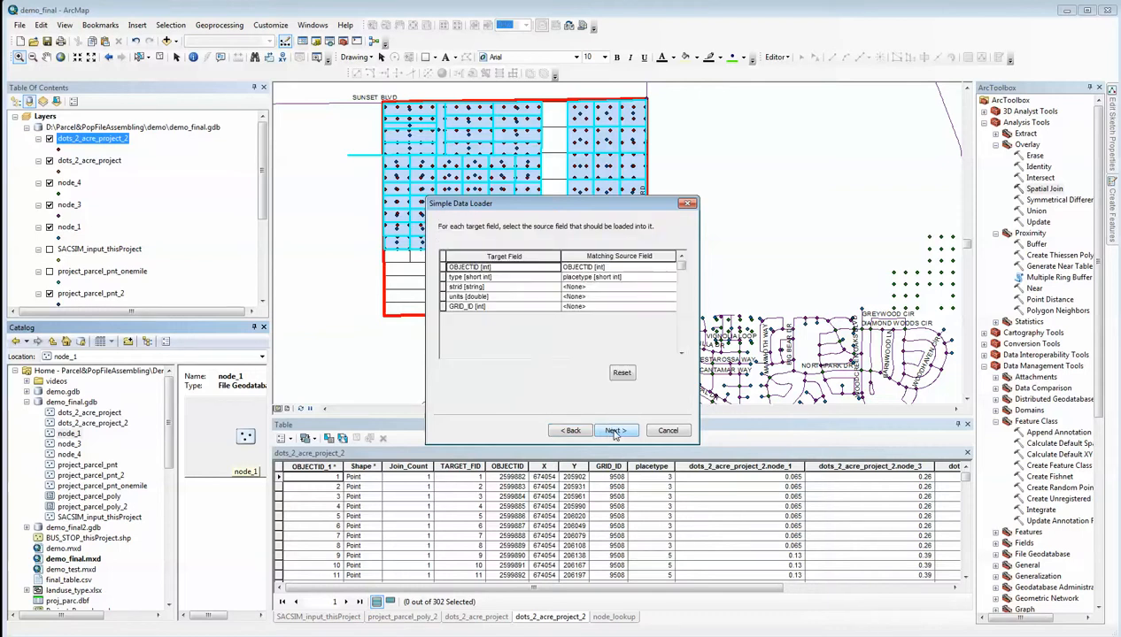
click(626, 281)
click(613, 287)
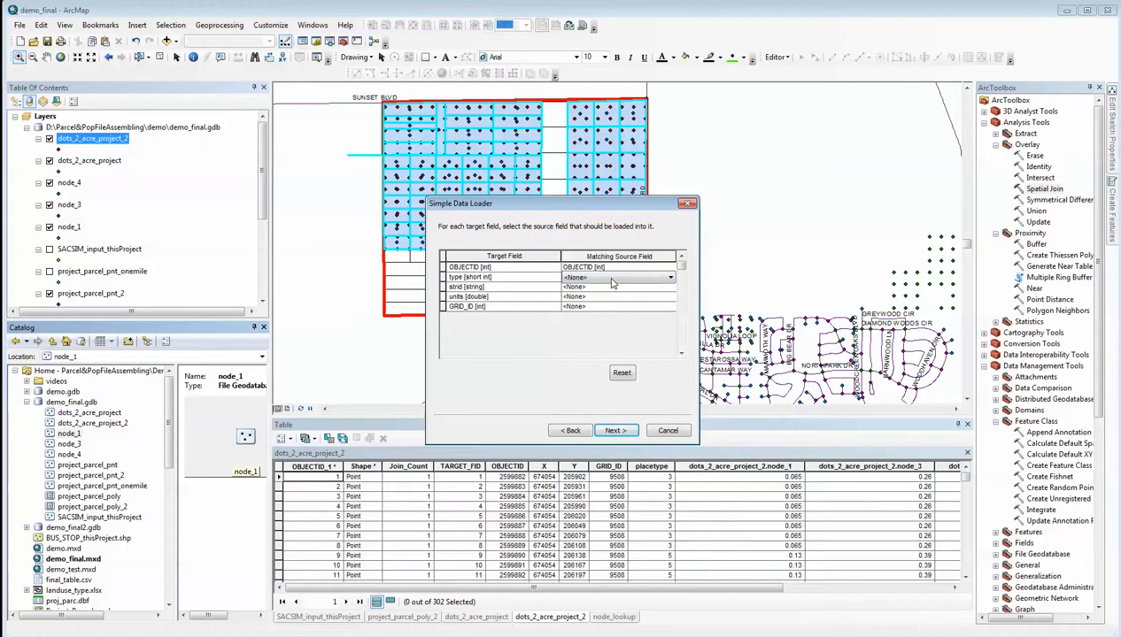
click(615, 268)
click(614, 267)
click(611, 278)
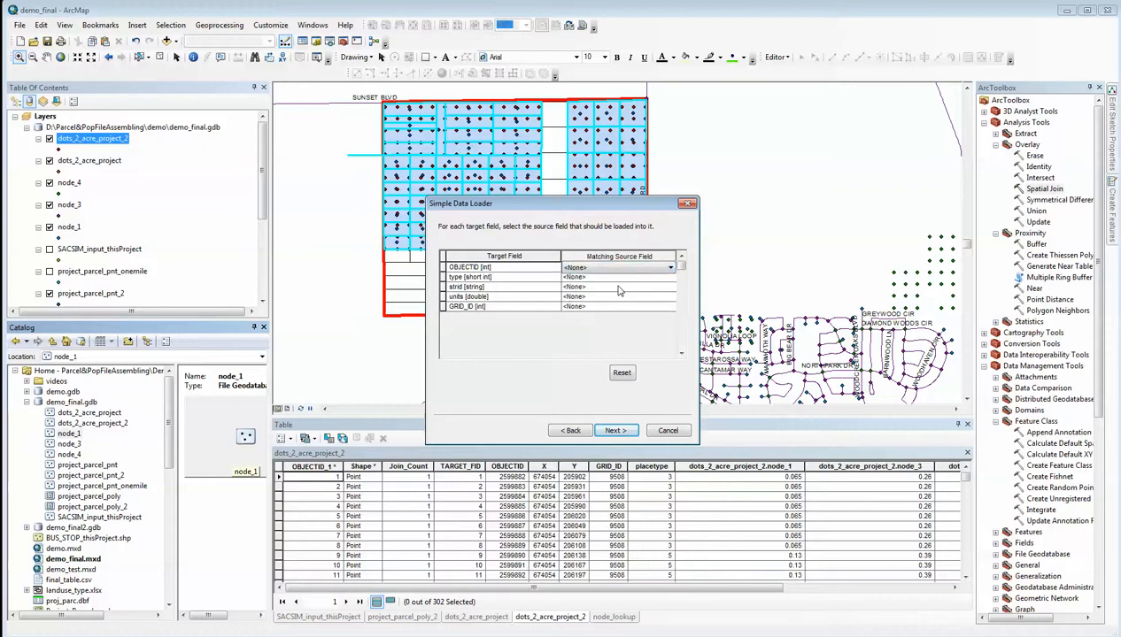
click(586, 298)
click(605, 299)
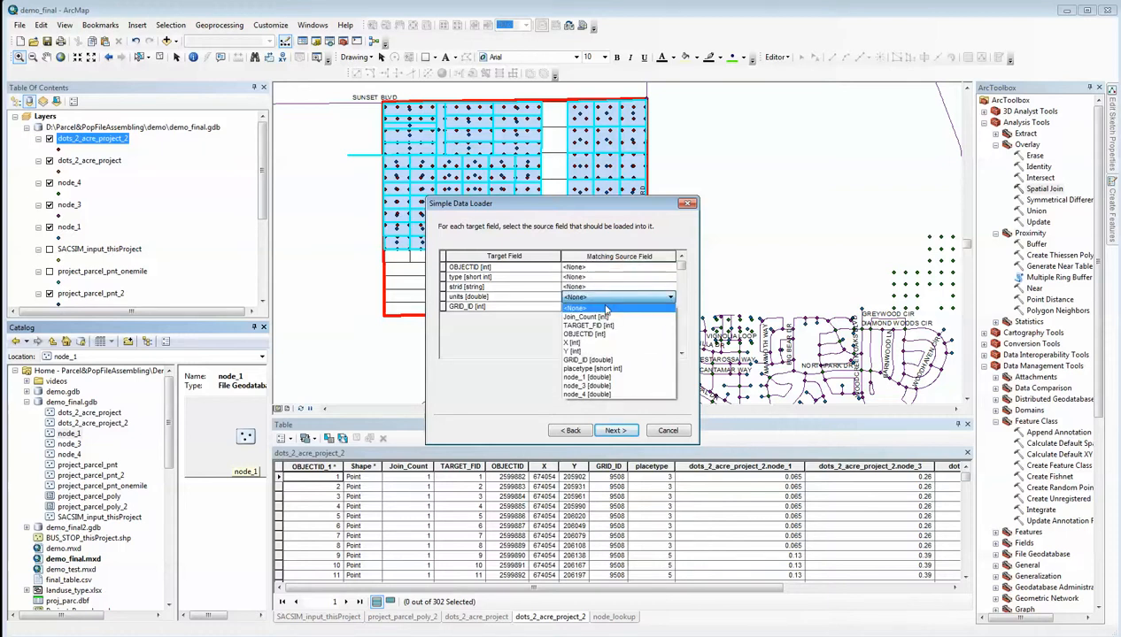
click(588, 378)
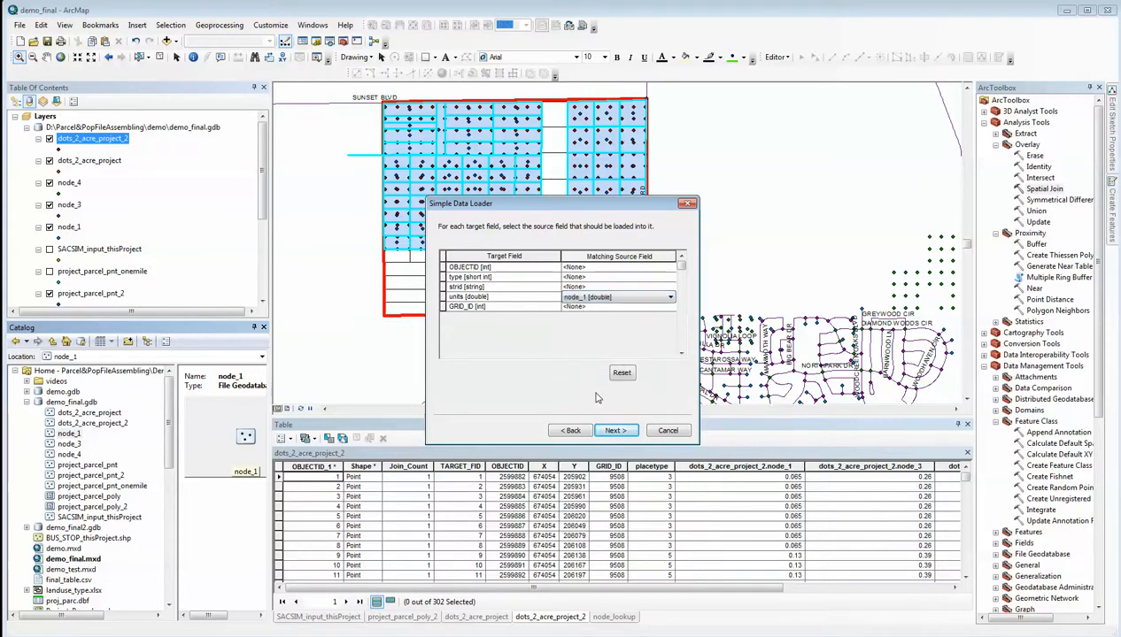
Try to match the GRID_ID target field to a source field, and cancel the data load
click(583, 307)
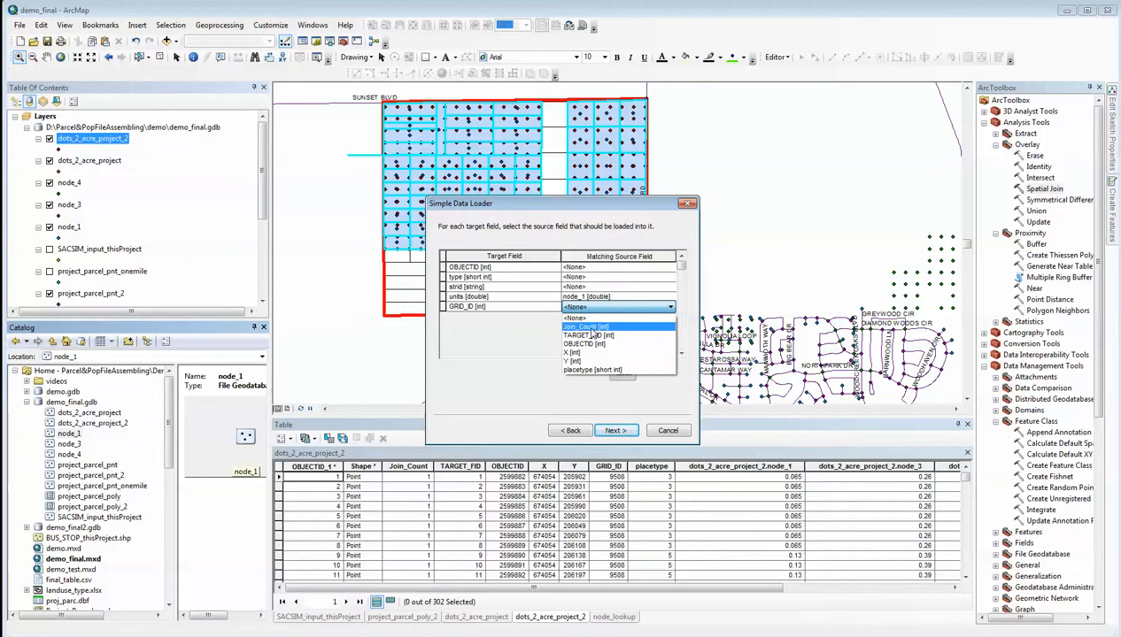
click(657, 432)
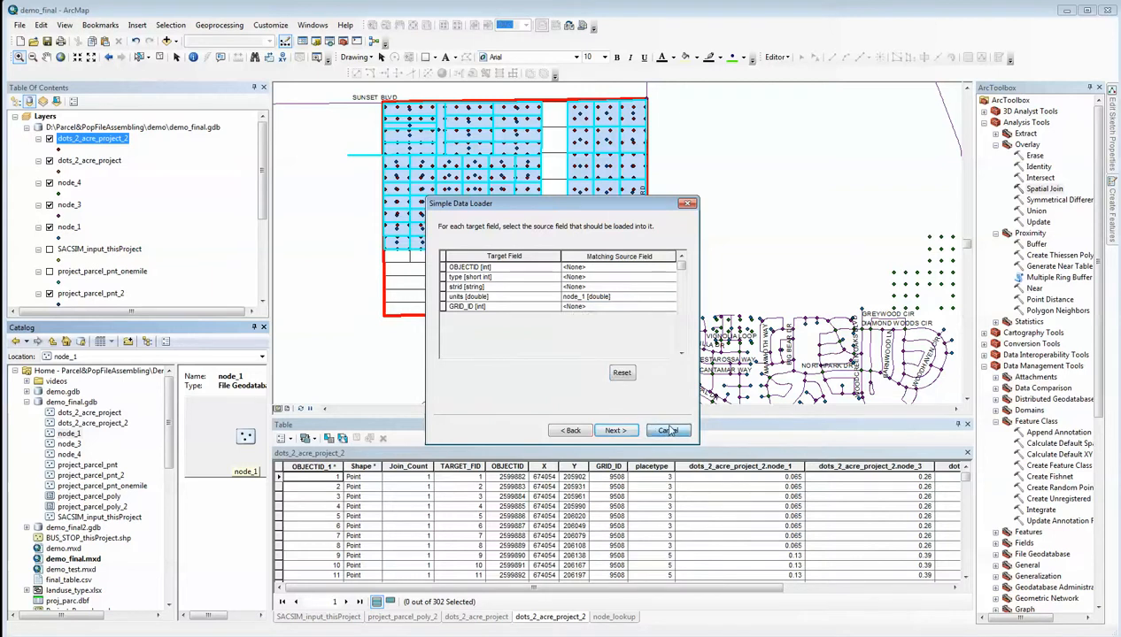
click(664, 431)
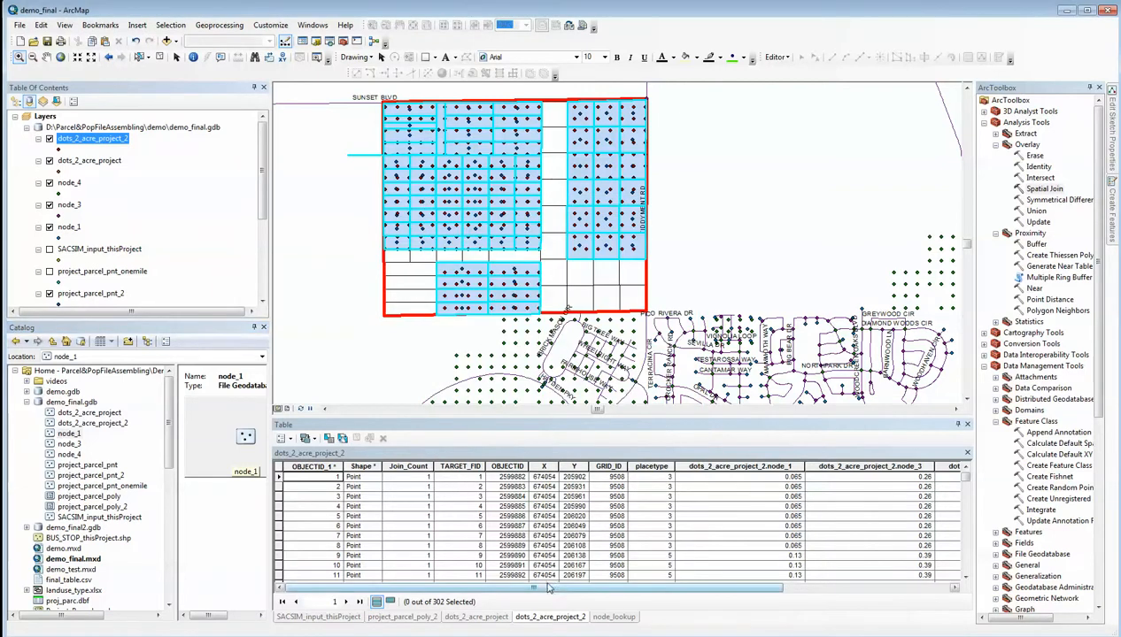
Add a Long Integer field named grid to the dots_2_acre_project_2 table
drag(544, 587, 726, 601)
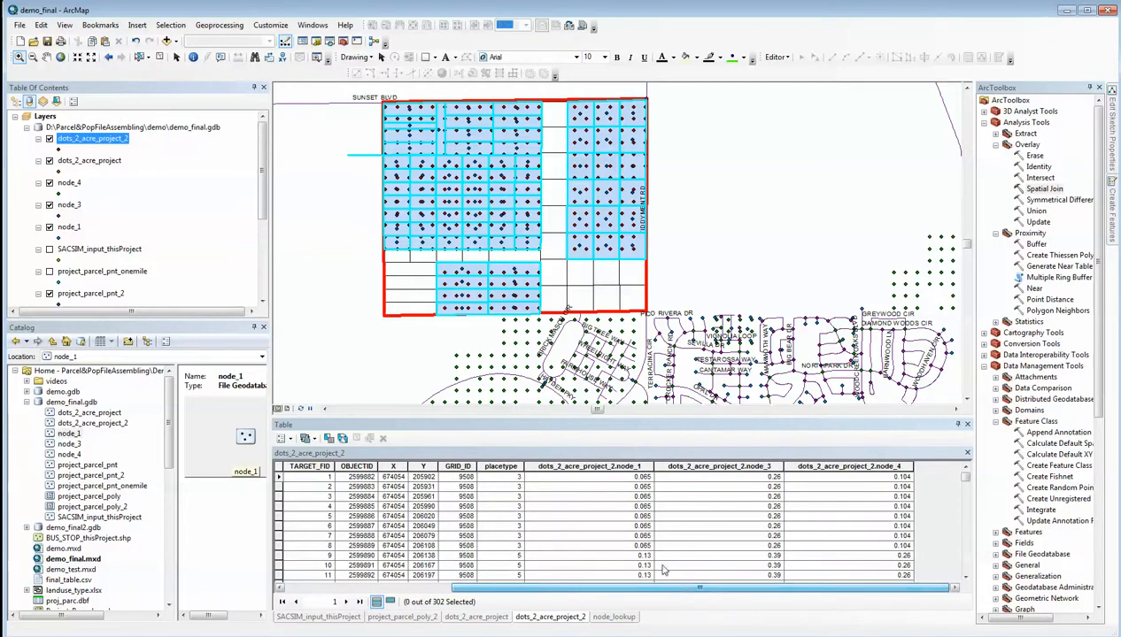
click(288, 440)
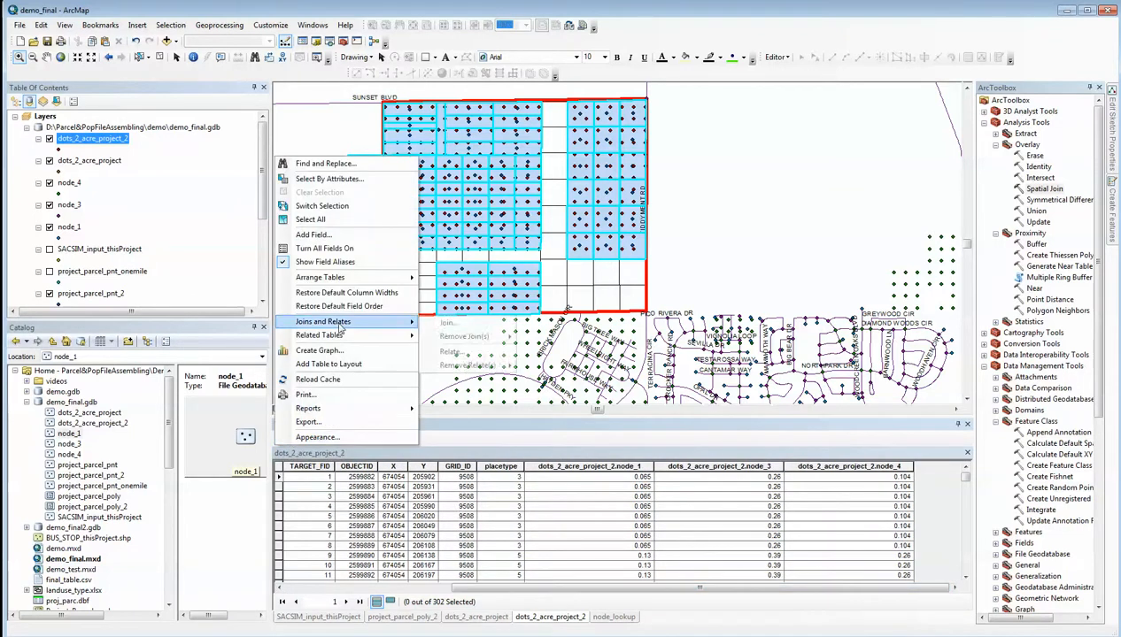
click(316, 235)
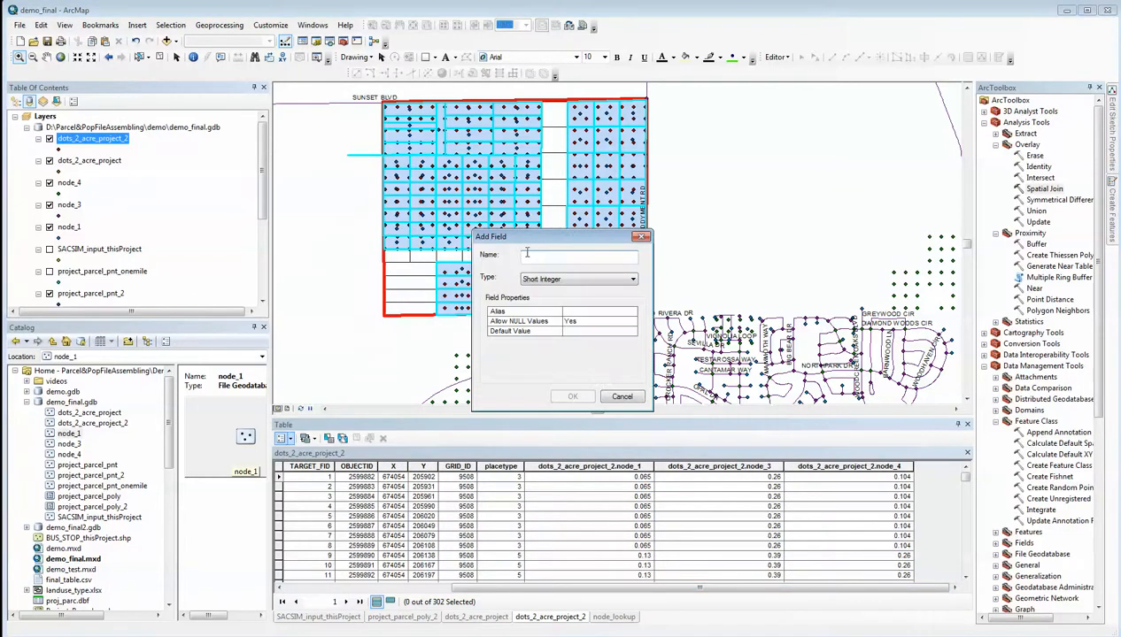
text(grid)
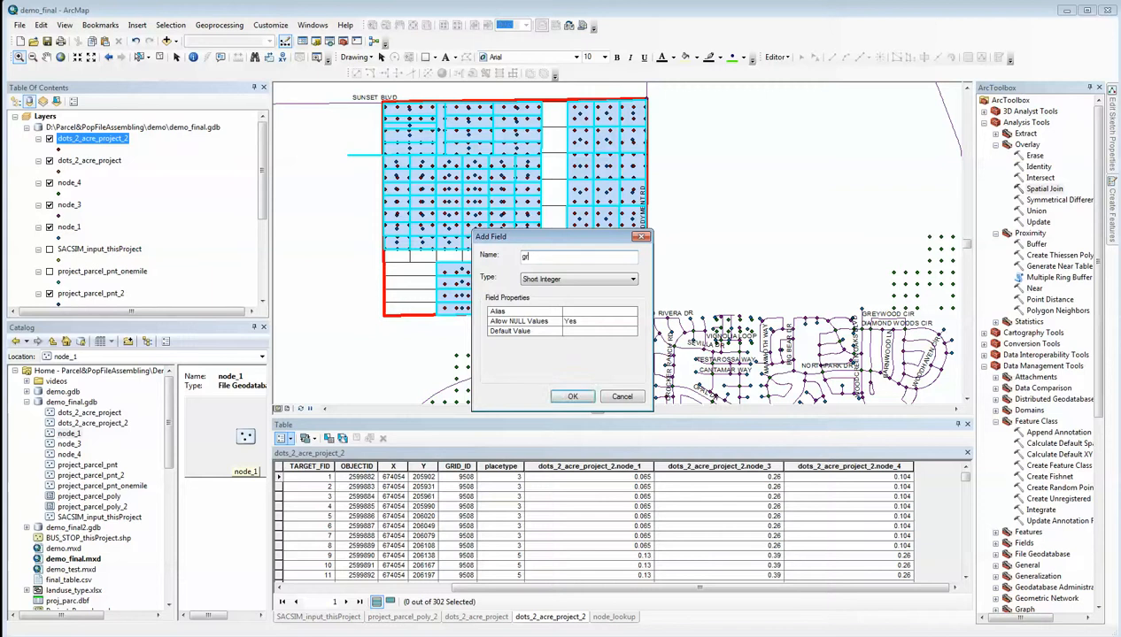
click(632, 279)
click(599, 300)
click(573, 397)
Calculate the grid field from GRID_ID, replacing the leftover node_lookup.link_4 expression in the Field Calculator
click(929, 469)
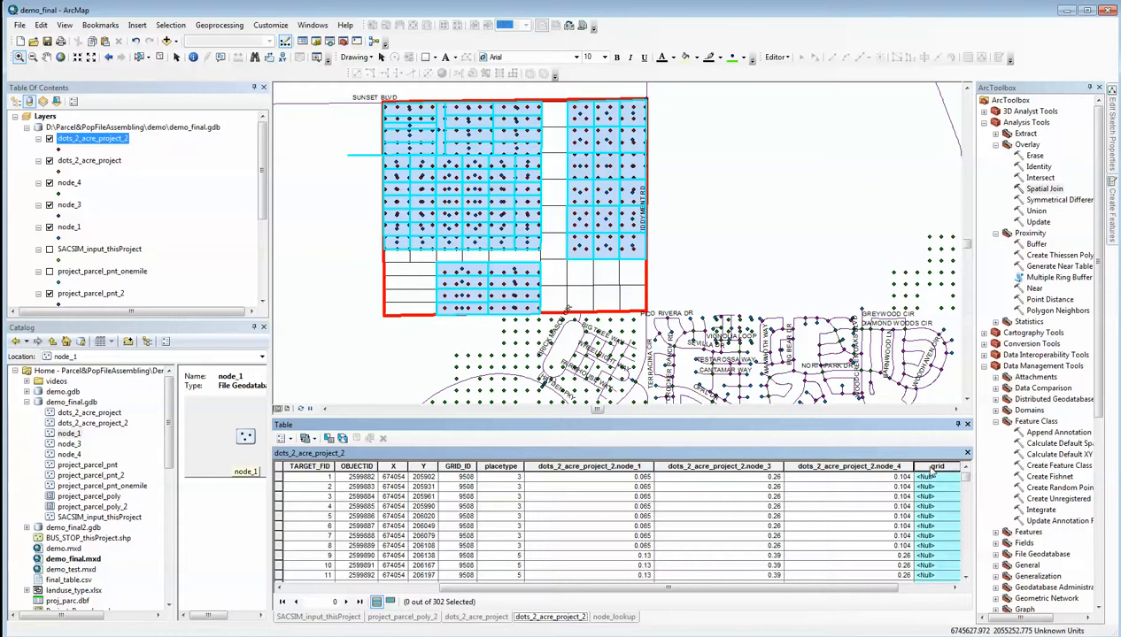
right_click(930, 473)
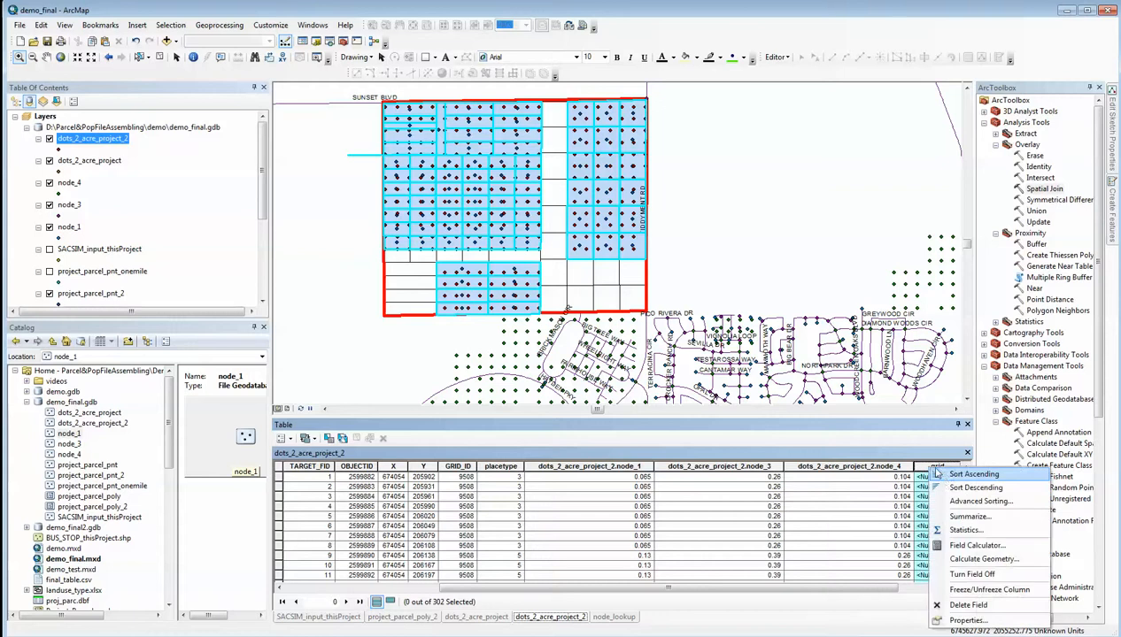
click(973, 545)
drag(549, 349, 430, 339)
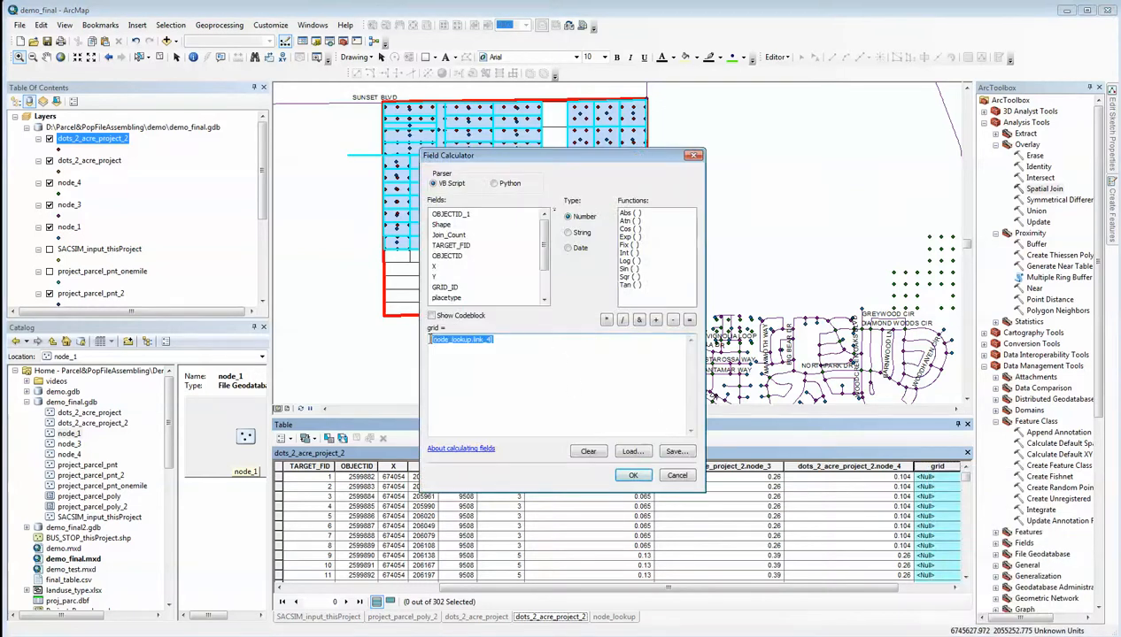
double_click(445, 287)
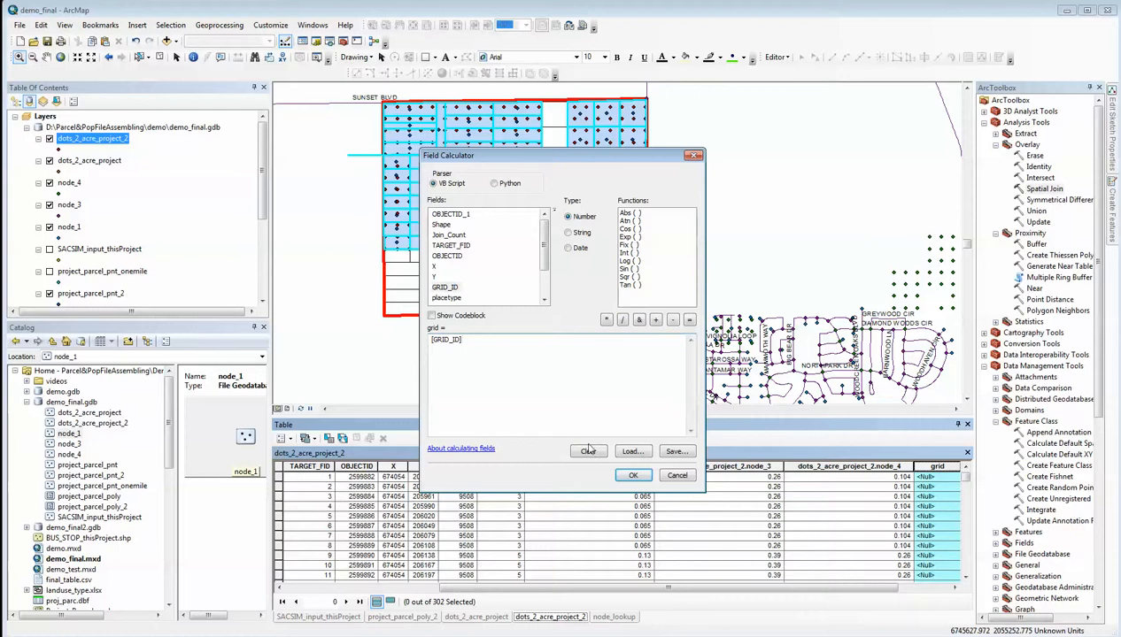
click(633, 475)
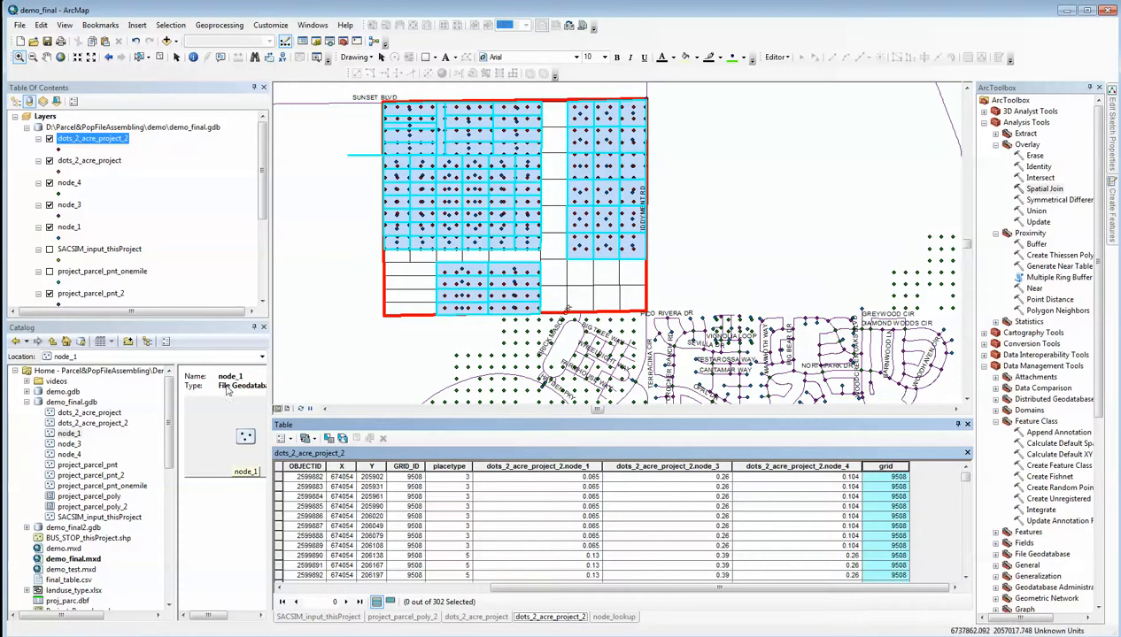
Start a data load into the node_1 feature class with dots_2_acre_project_2 from demo_final.gdb as source, without using a subtype
right_click(70, 434)
mouse_move(116, 531)
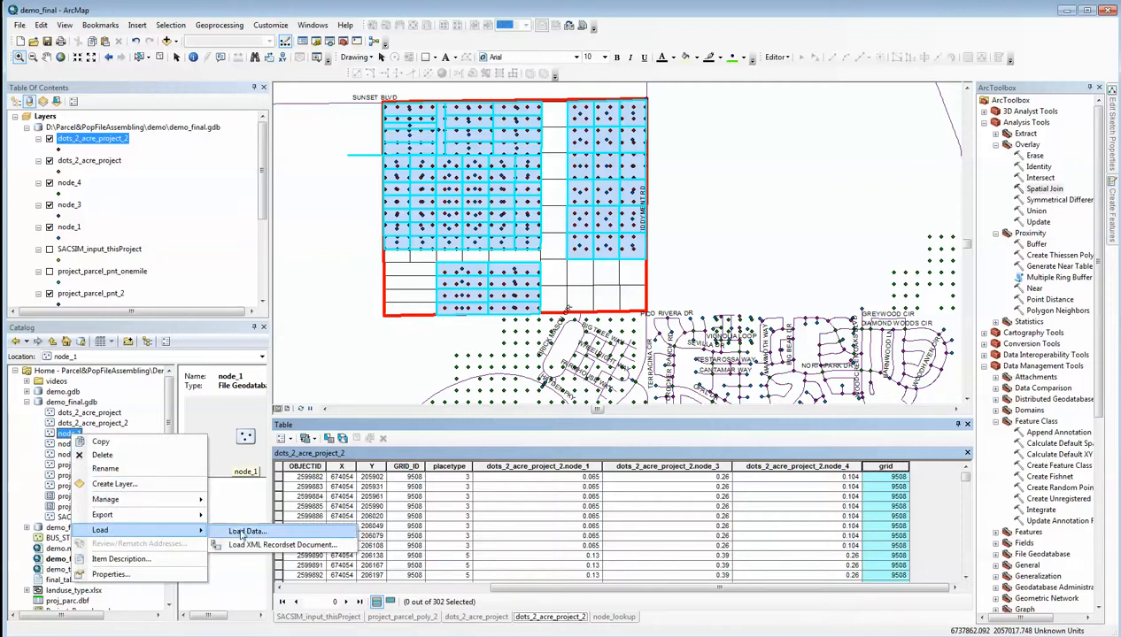
click(237, 530)
click(615, 431)
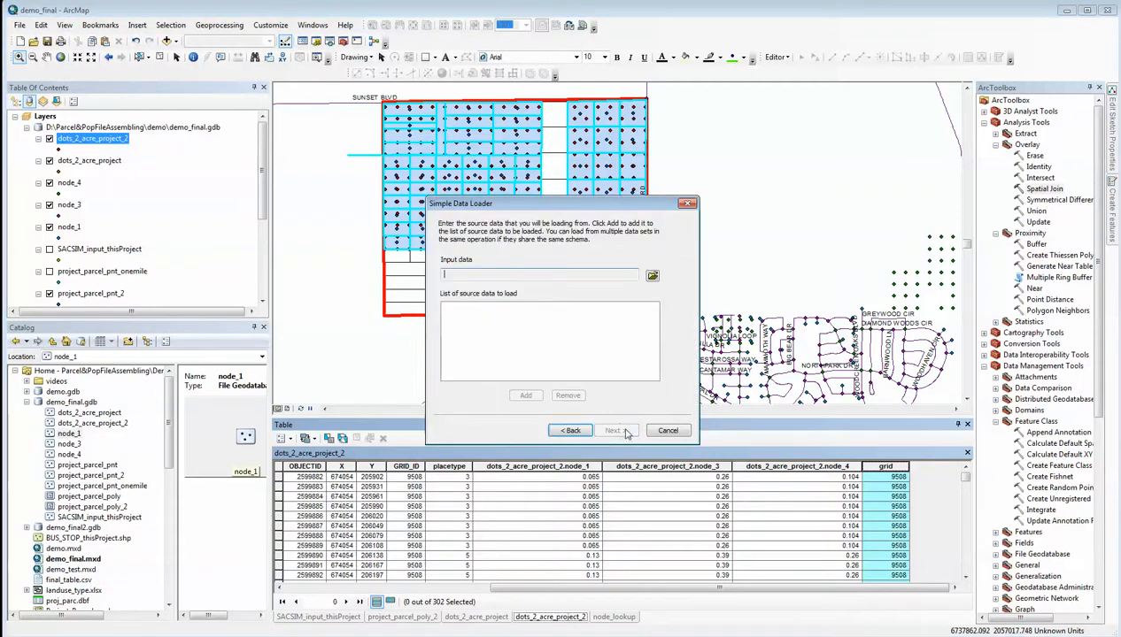
click(652, 277)
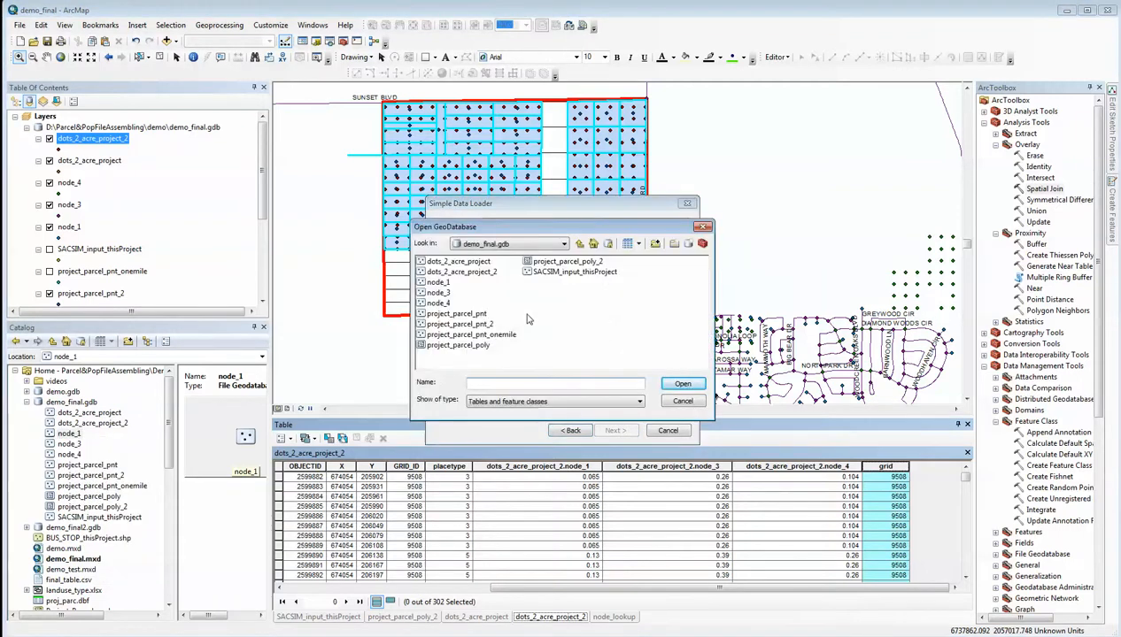
double_click(477, 276)
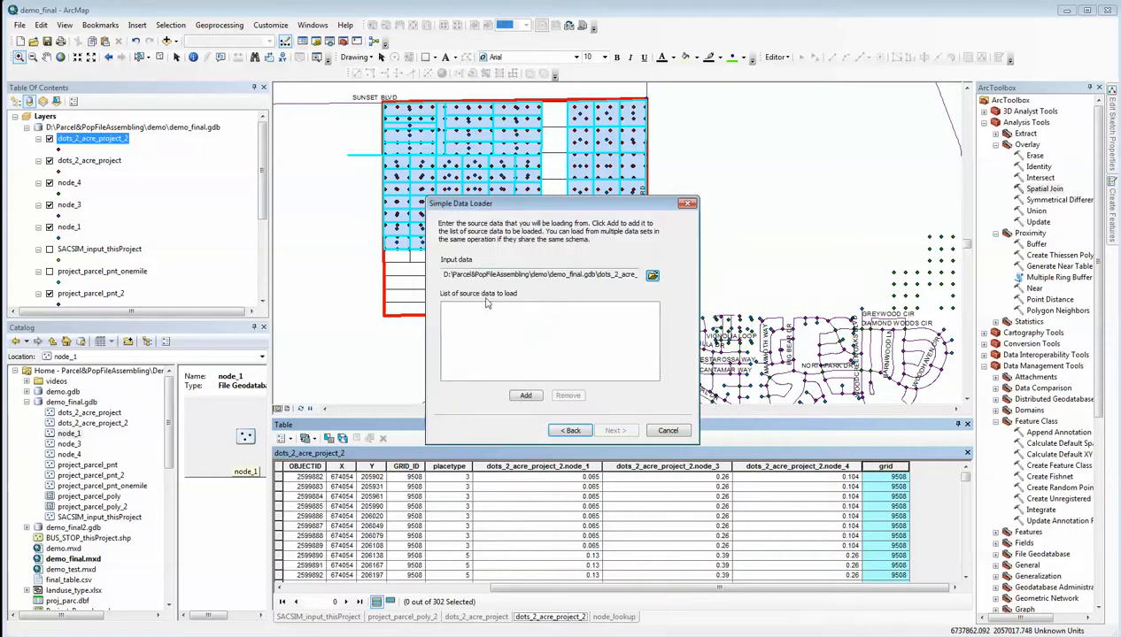
click(525, 395)
click(615, 431)
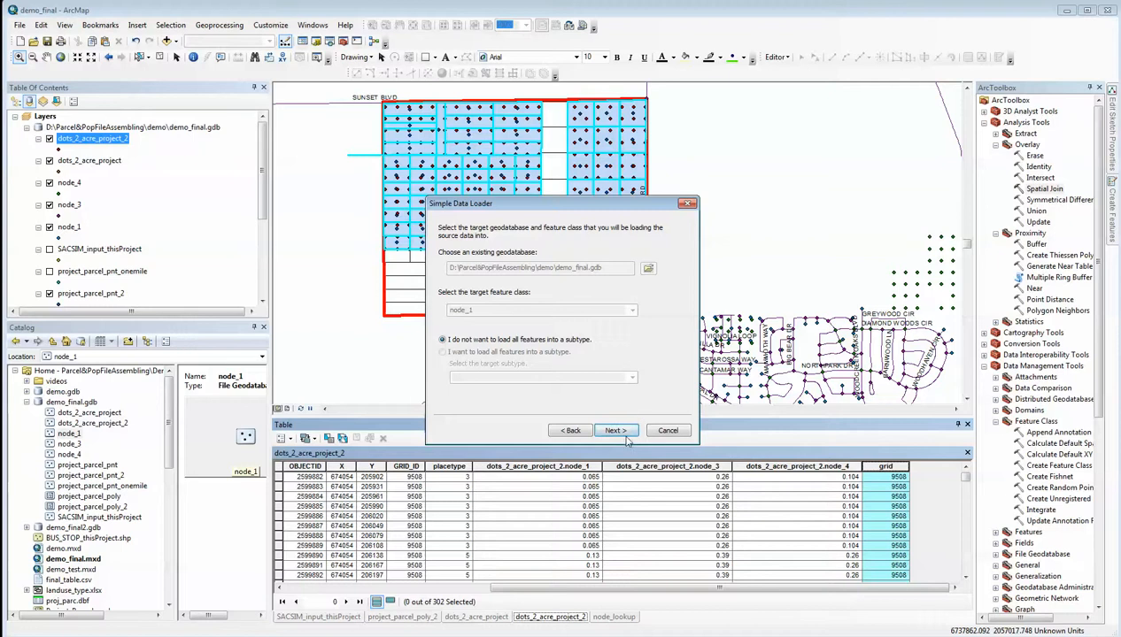
click(617, 431)
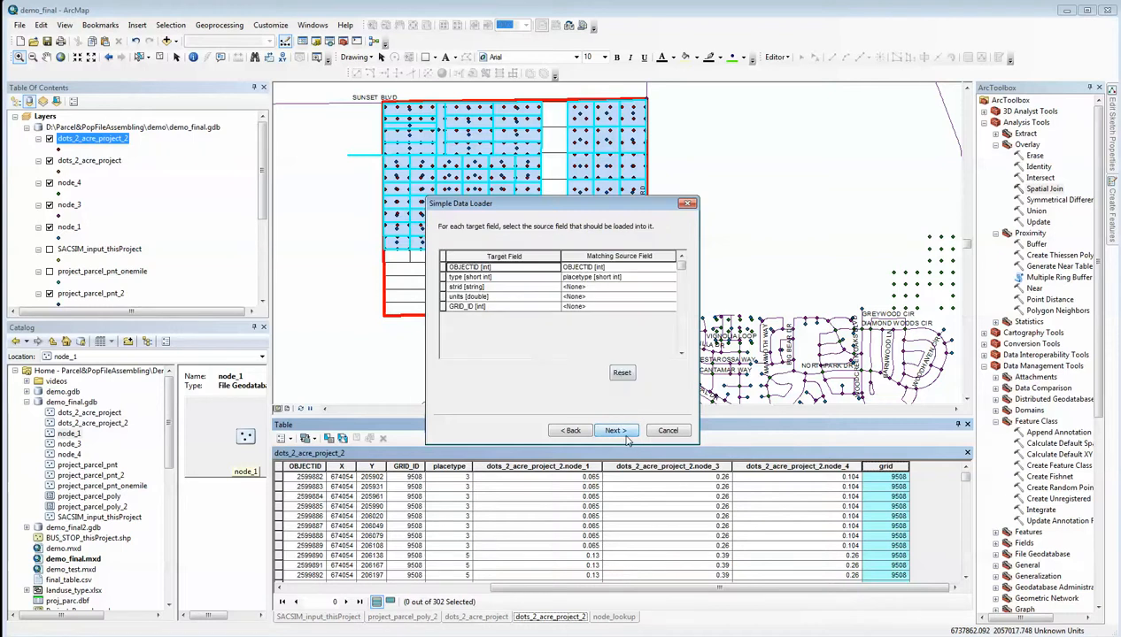
Set the matching source fields of OBJECTID and type to <None> for the node_1 load
click(611, 266)
click(611, 267)
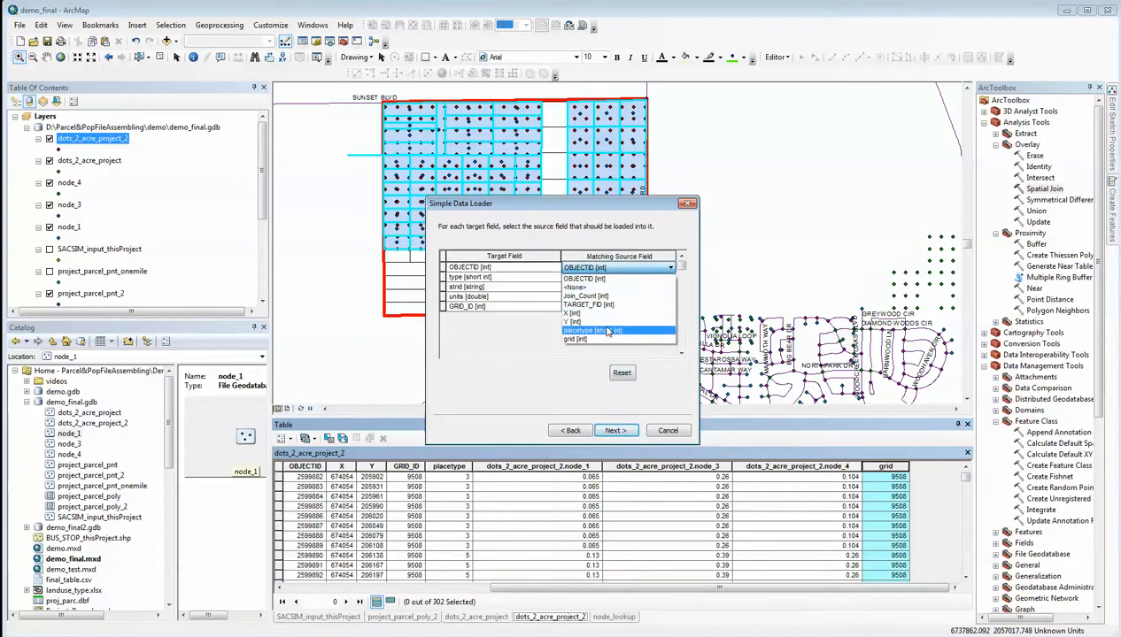
click(609, 287)
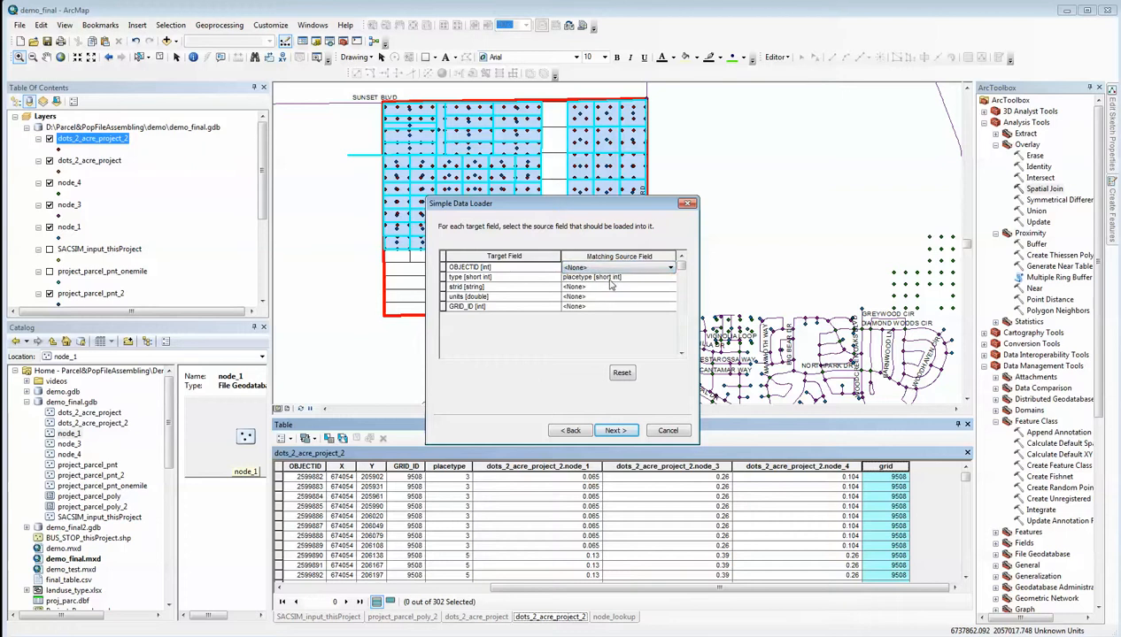
click(610, 279)
click(610, 280)
click(608, 298)
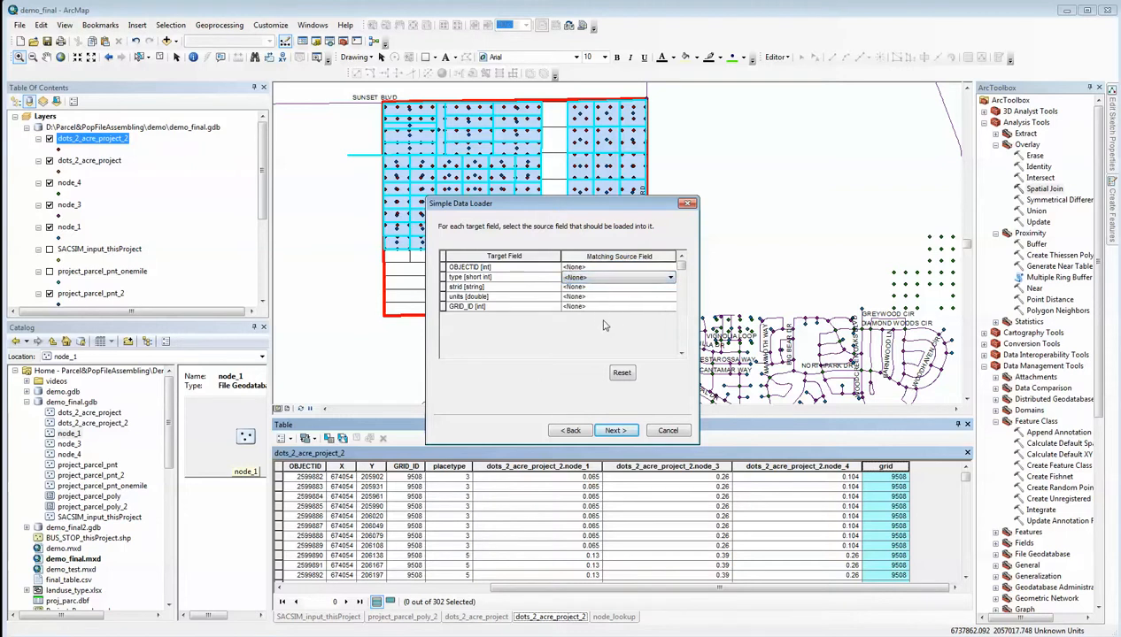
Match units to node_1 and GRID_ID to grid, and load all of the source data into node_1
click(577, 297)
click(577, 297)
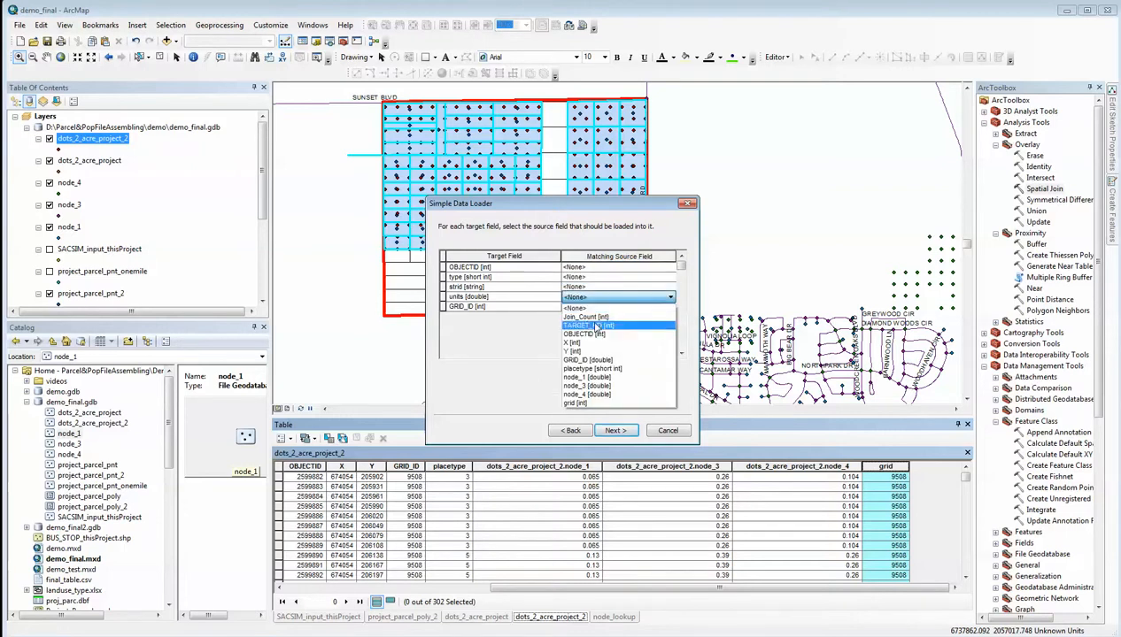
click(598, 378)
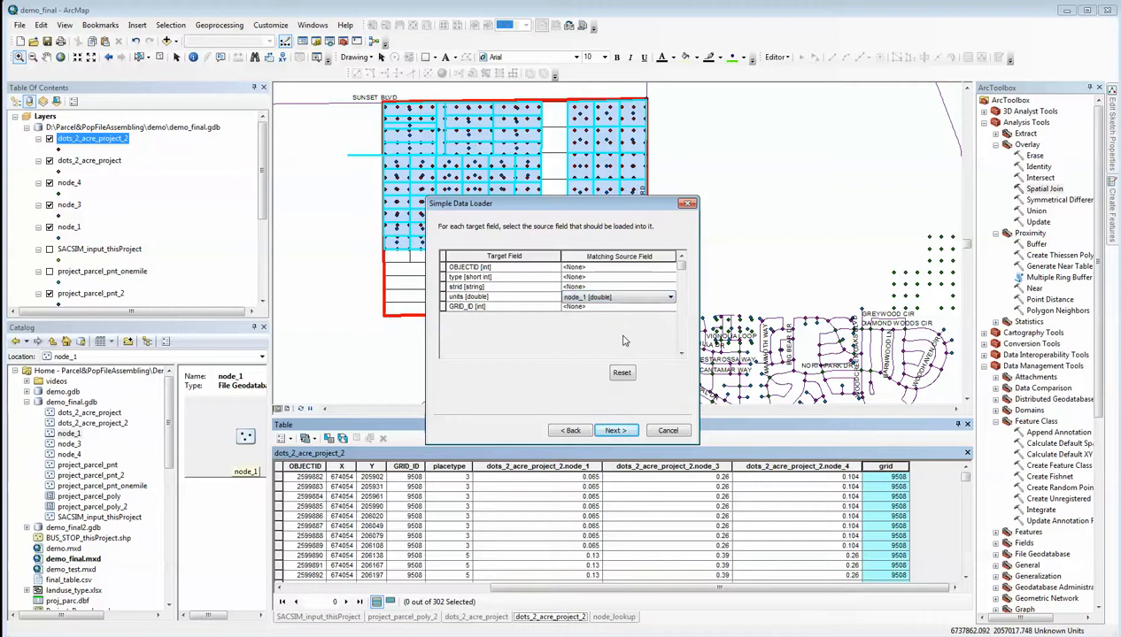
click(581, 307)
click(581, 307)
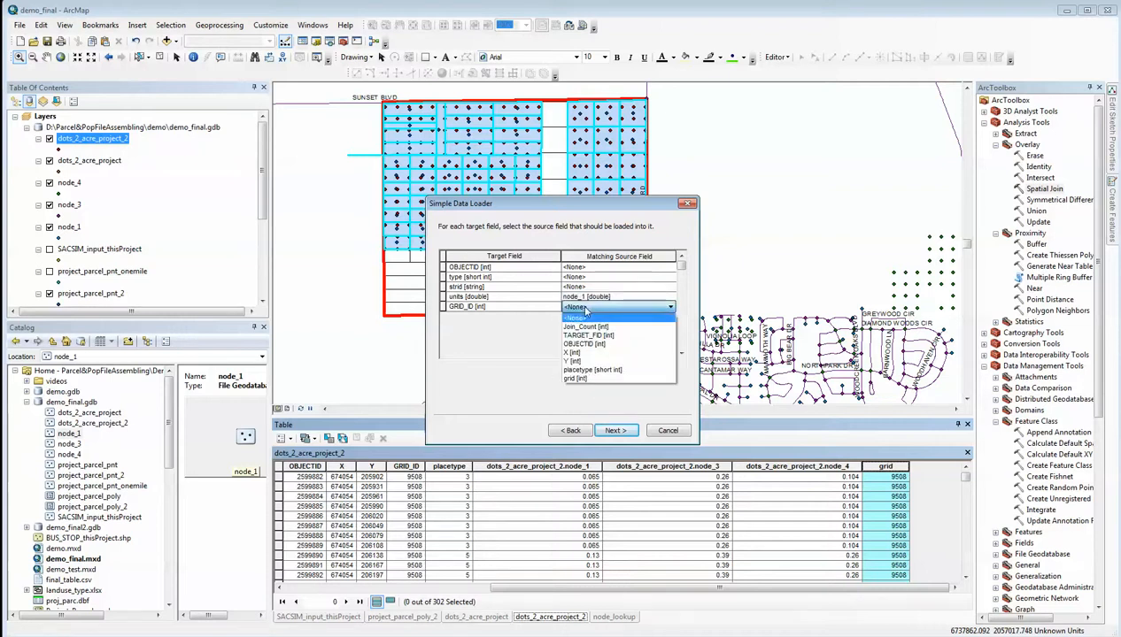
click(584, 378)
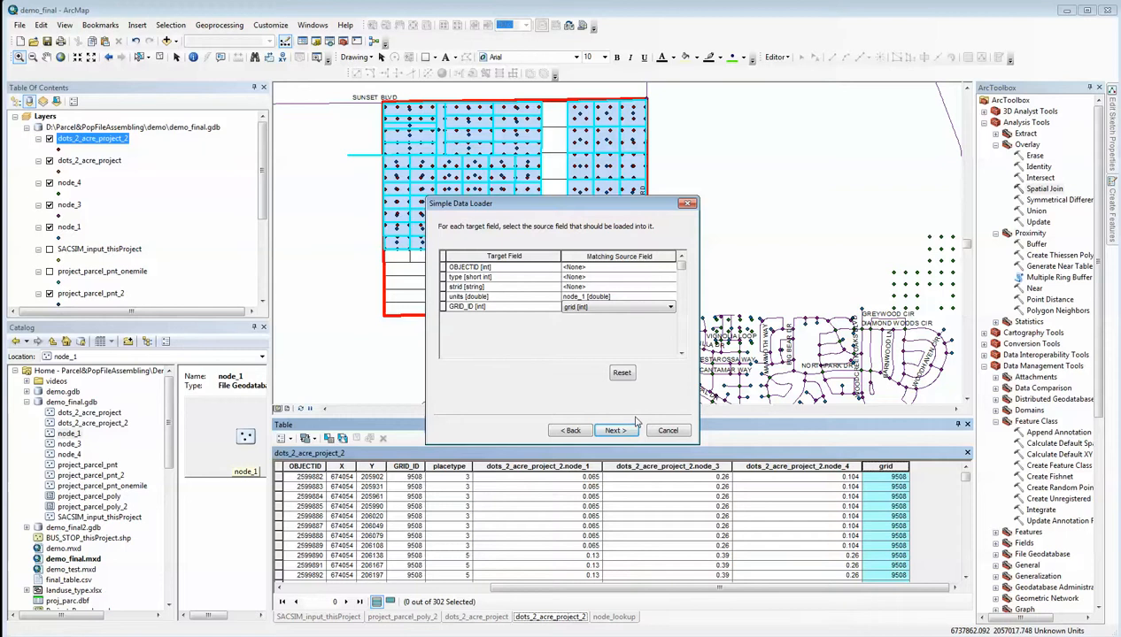
click(614, 431)
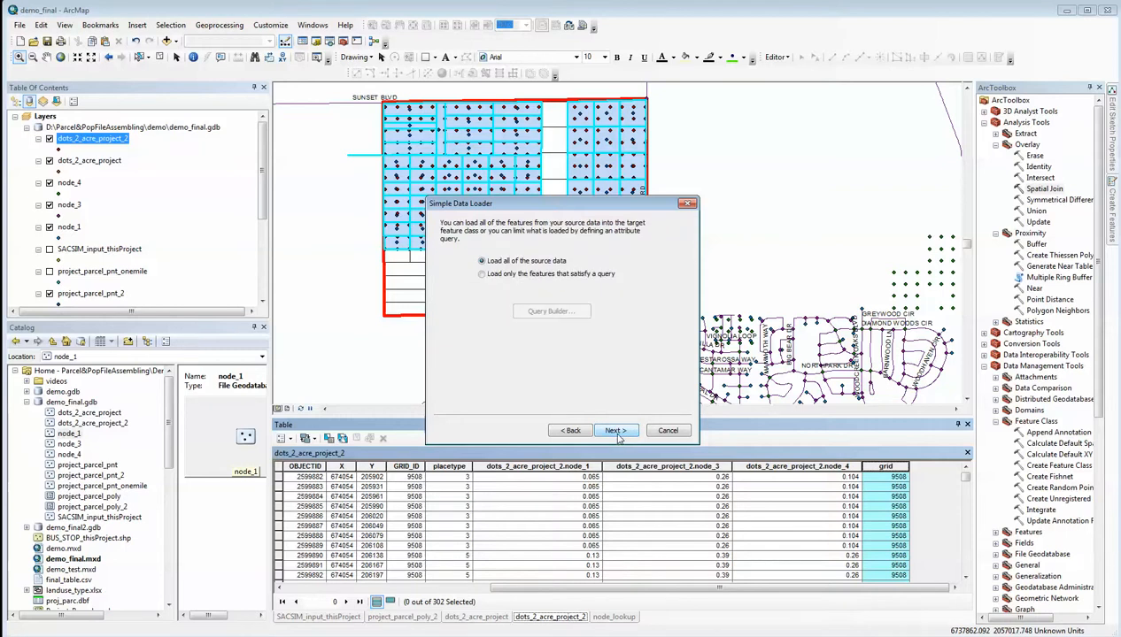
click(617, 433)
click(615, 432)
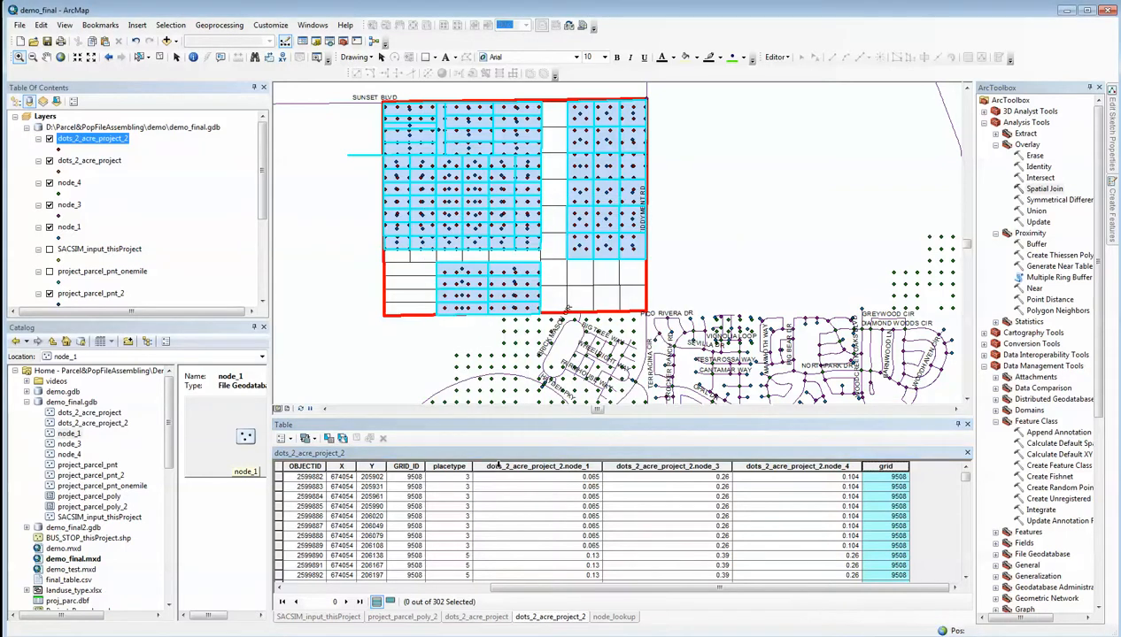
Start a data load into the node_3 feature class with dots_2_acre_project_2 as source, without using a subtype
click(76, 445)
right_click(76, 445)
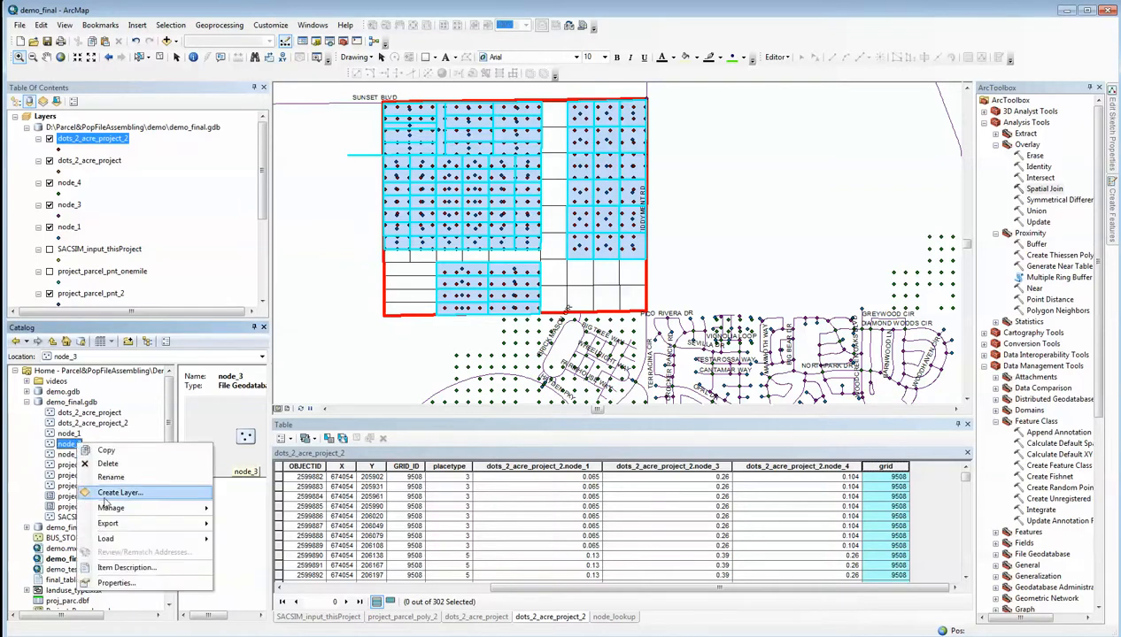
mouse_move(141, 538)
click(251, 540)
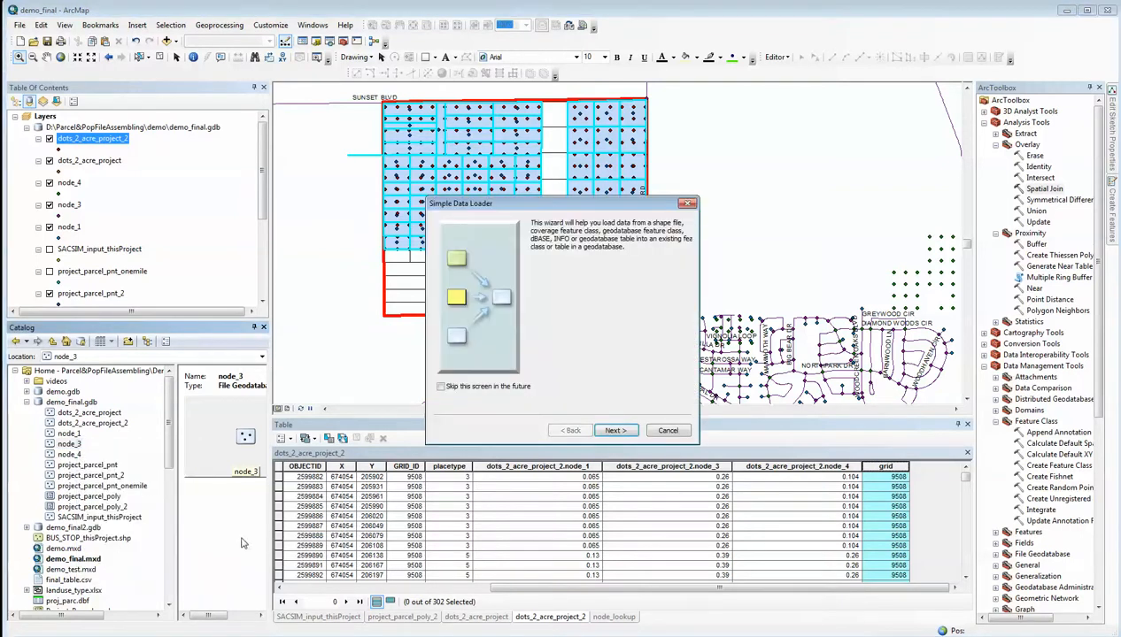
click(615, 430)
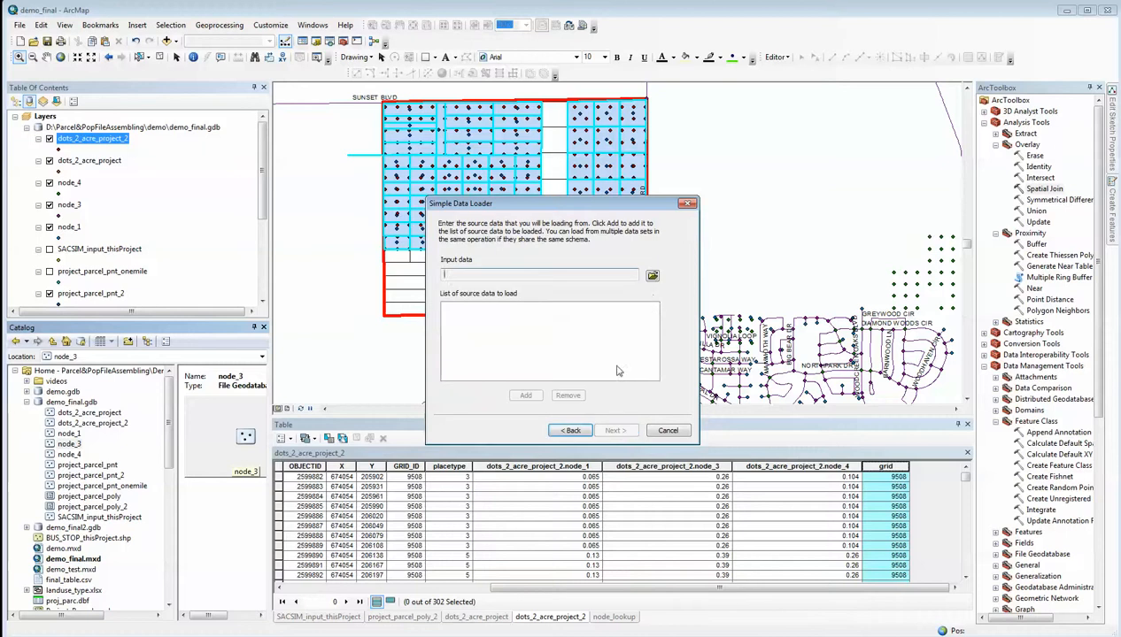
click(653, 277)
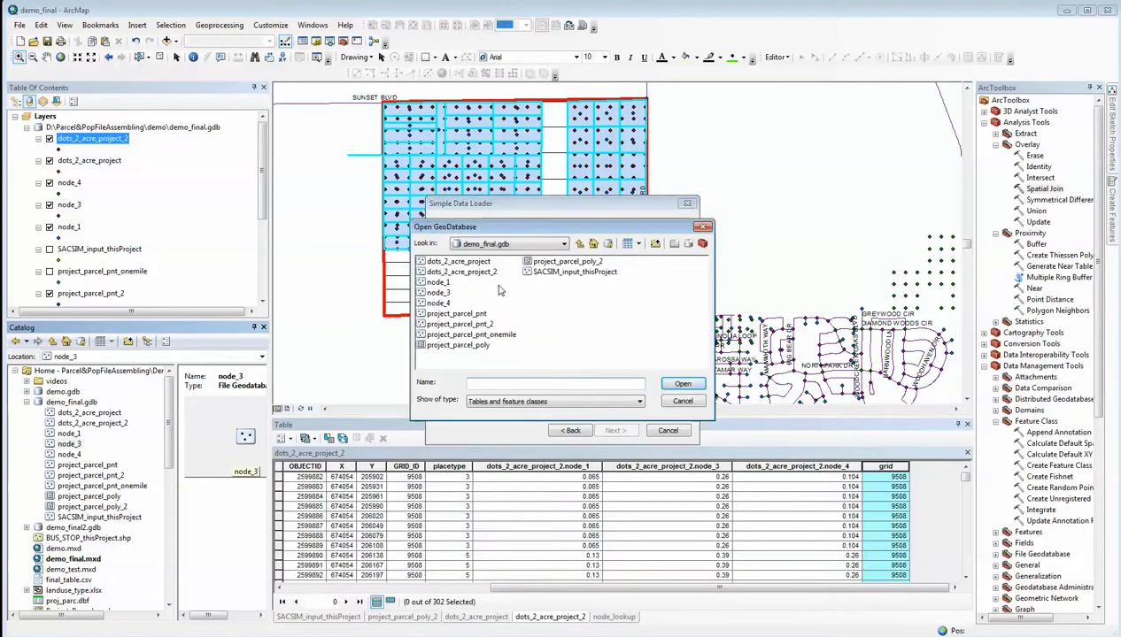
click(467, 273)
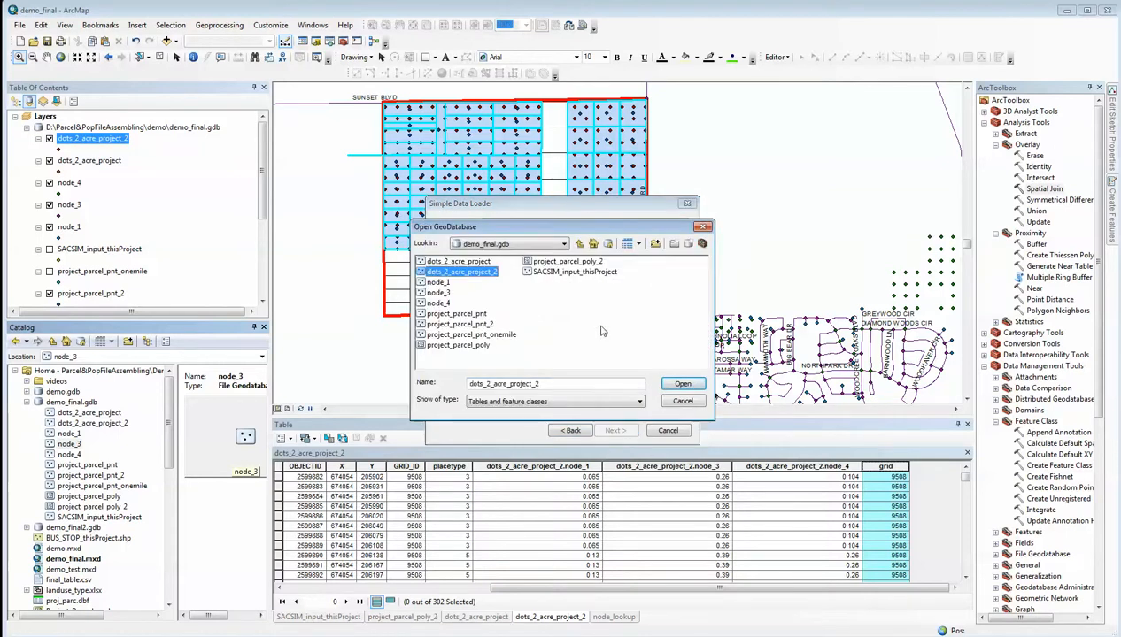
click(683, 384)
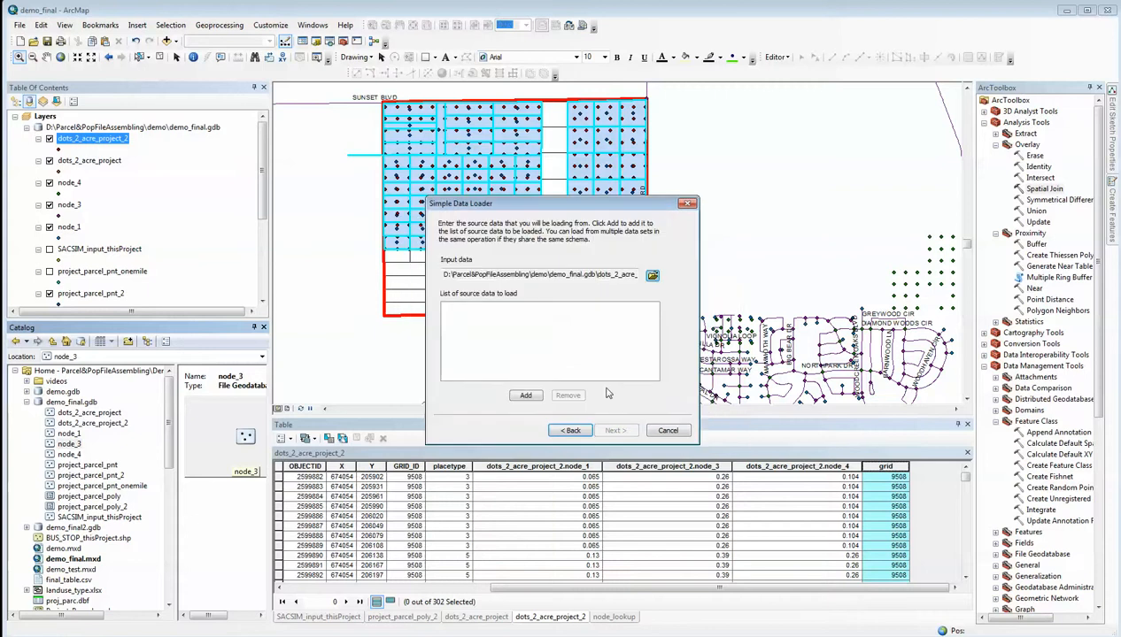
click(527, 396)
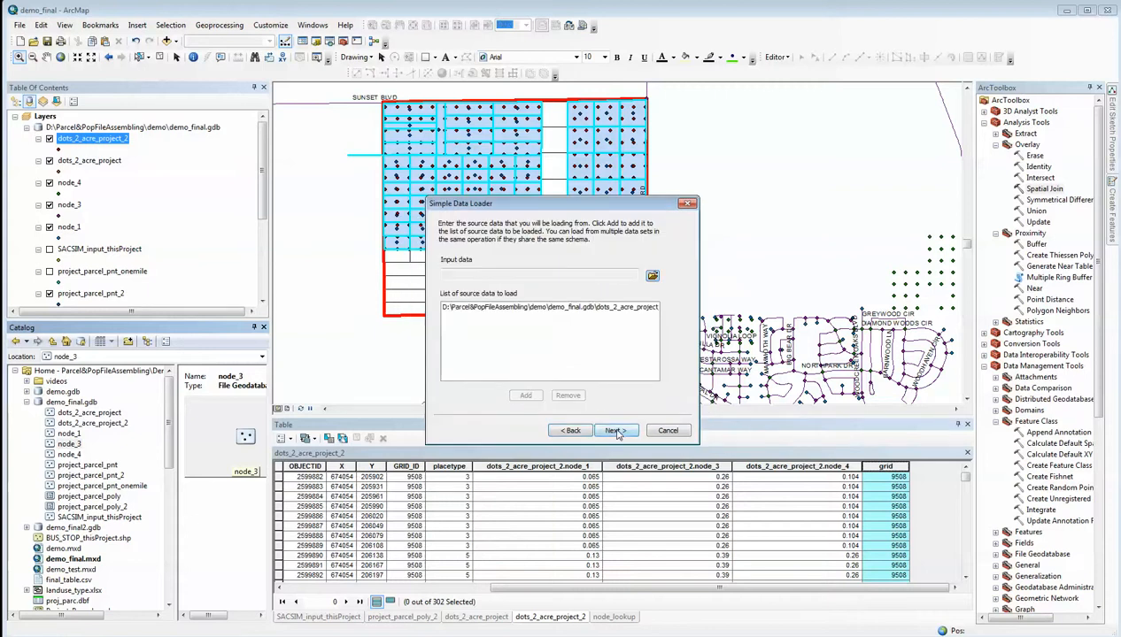
click(615, 431)
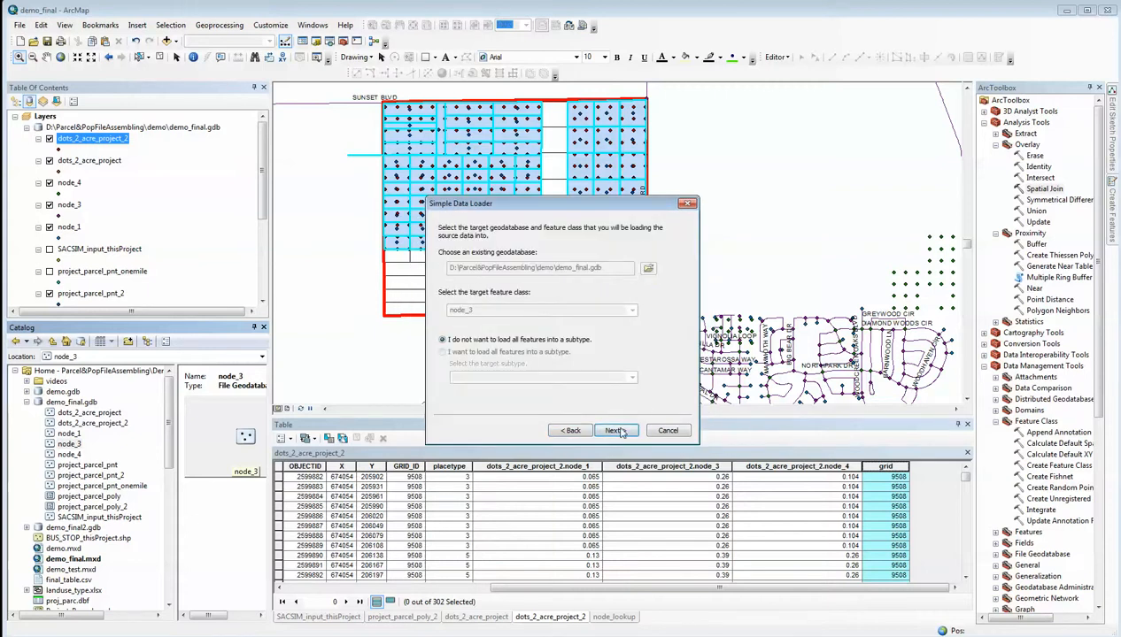
click(617, 431)
Set the matching source fields of OBJECTID and type to <None> for the node_3 load
click(592, 268)
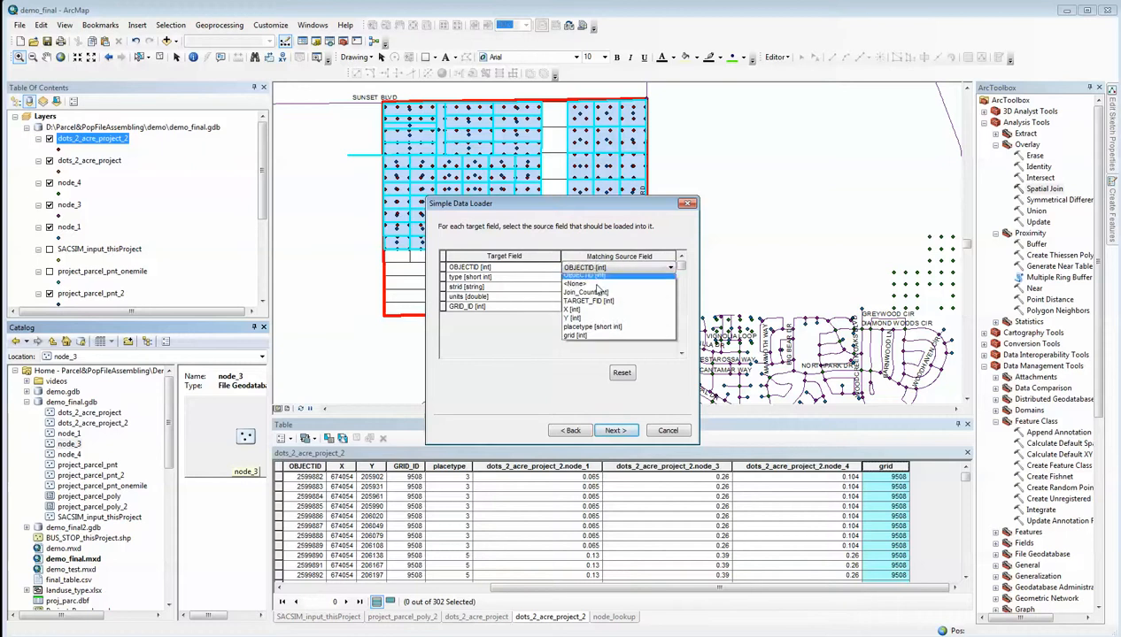
click(576, 287)
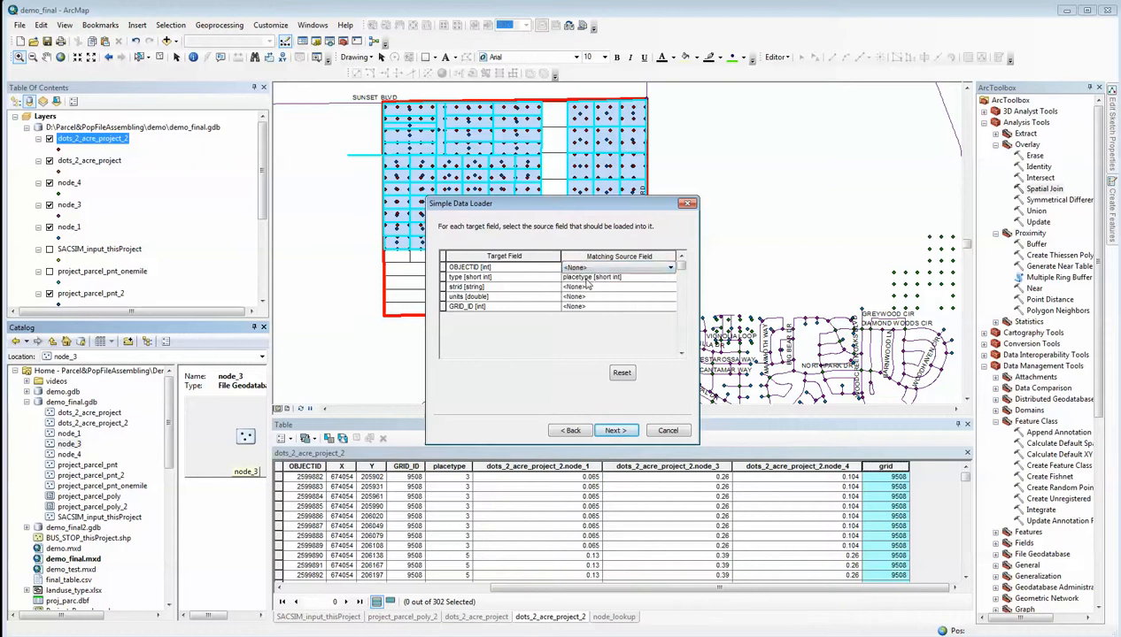
click(617, 277)
click(590, 299)
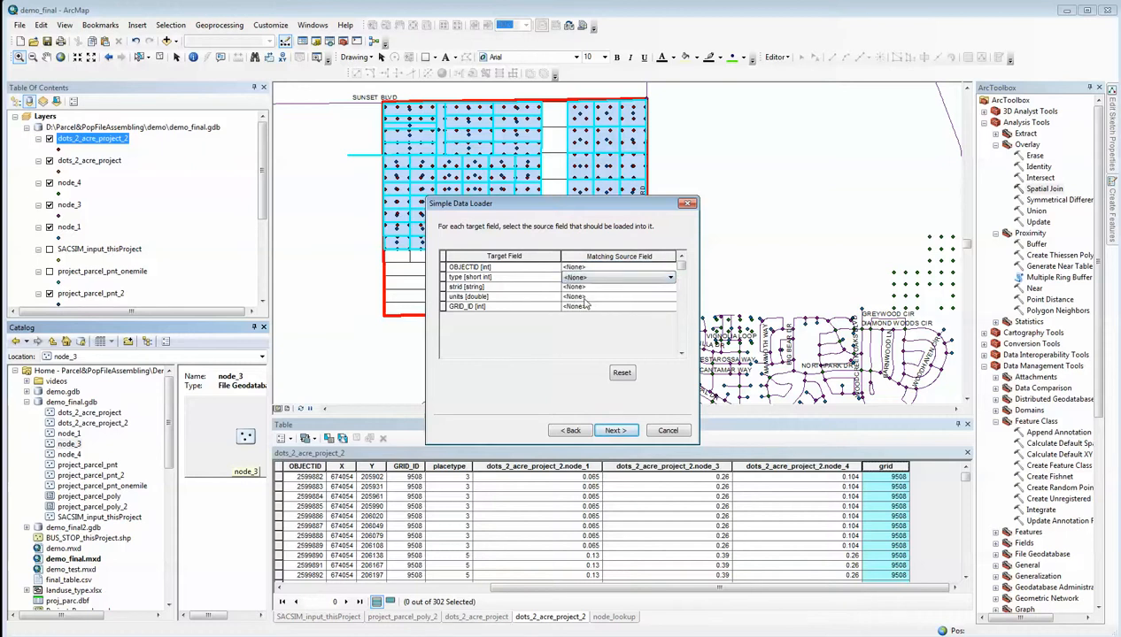
Match units to node_3 and GRID_ID to grid, and load all of the source data into node_3
click(584, 298)
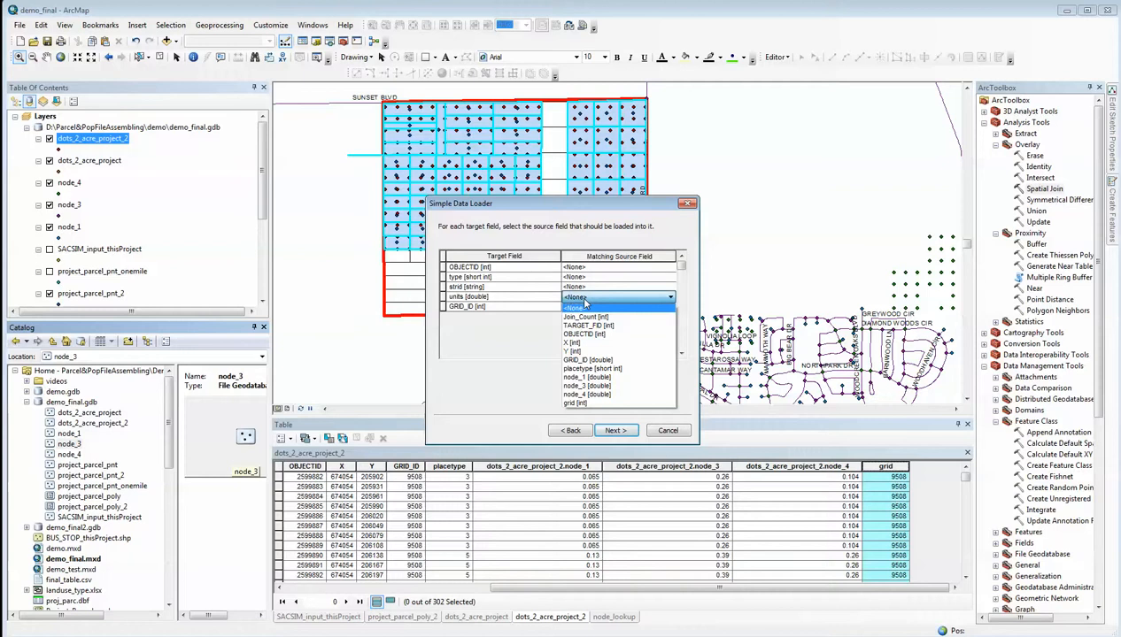
click(583, 388)
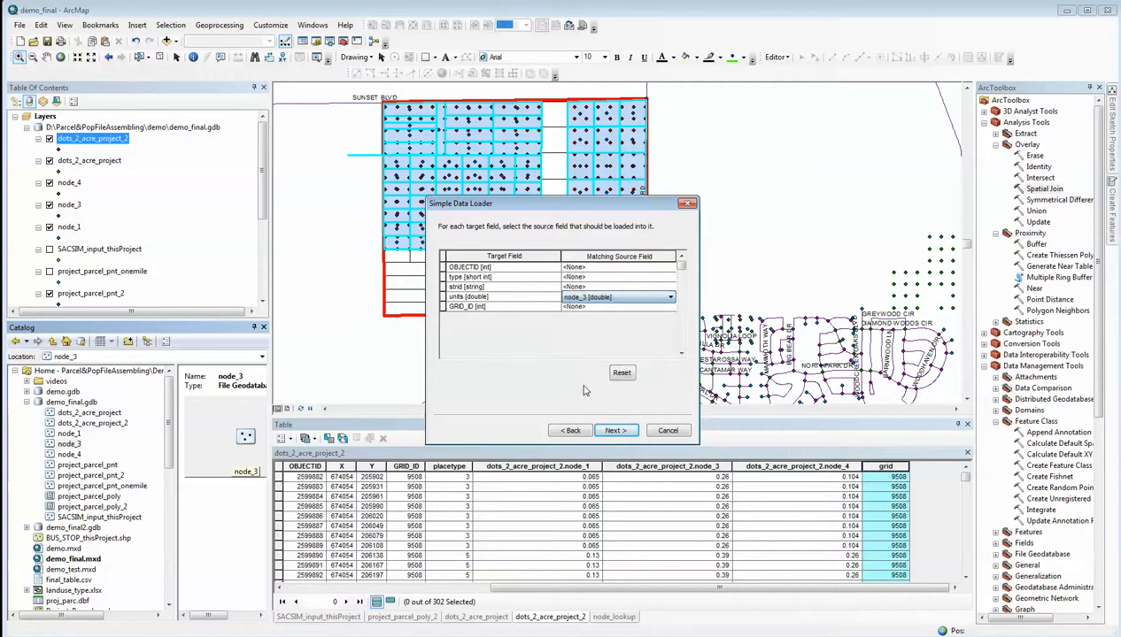
click(627, 307)
click(627, 307)
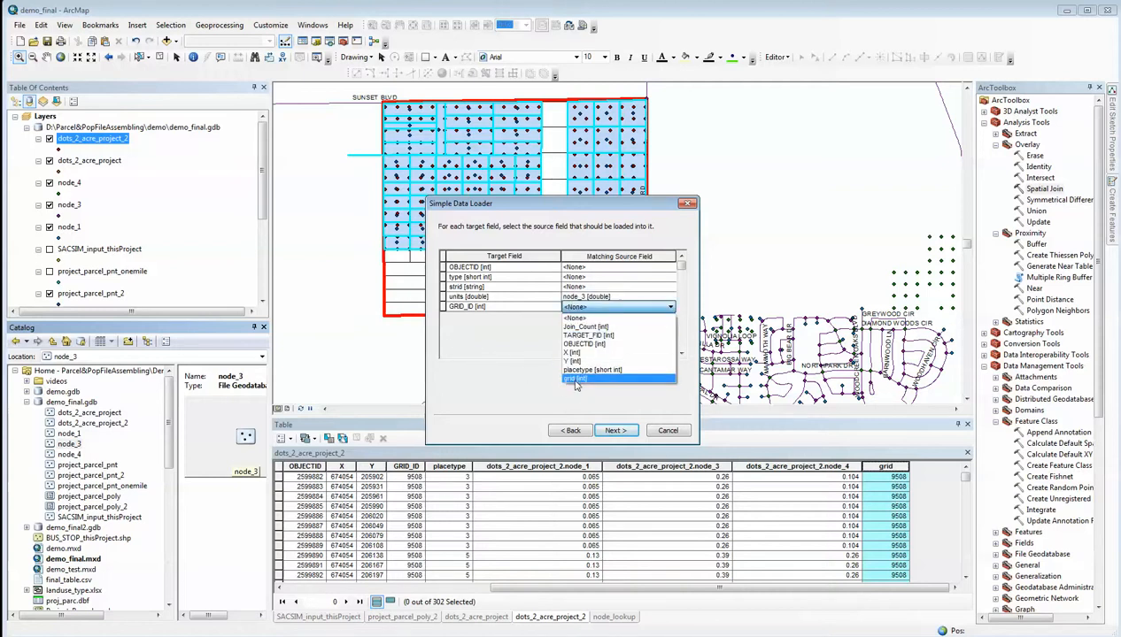
click(575, 381)
click(617, 431)
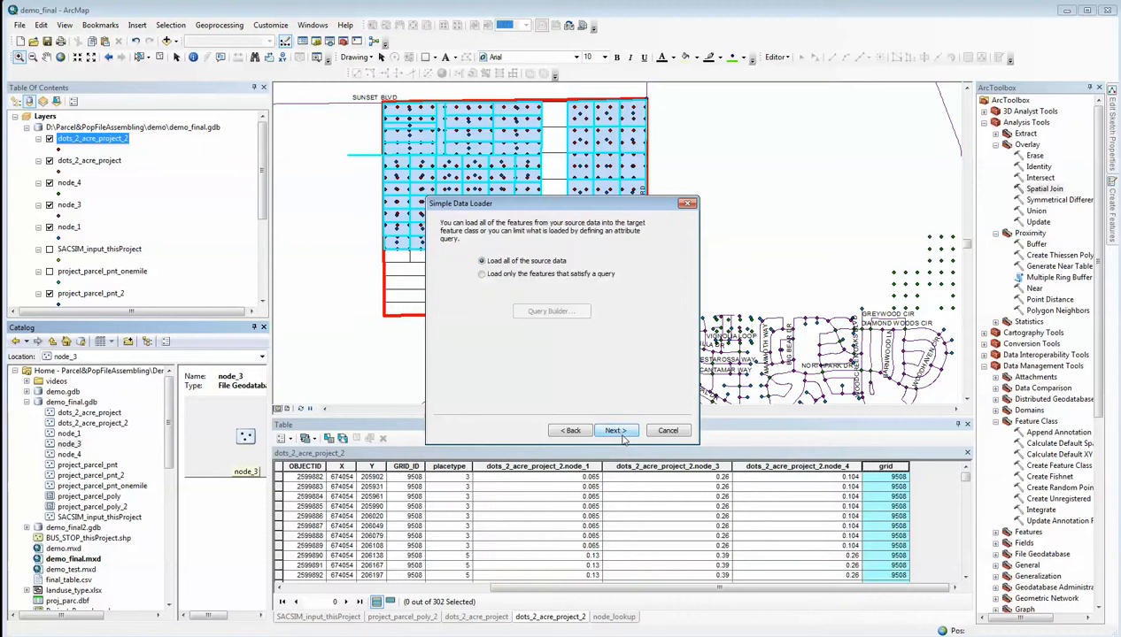
click(617, 431)
click(617, 431)
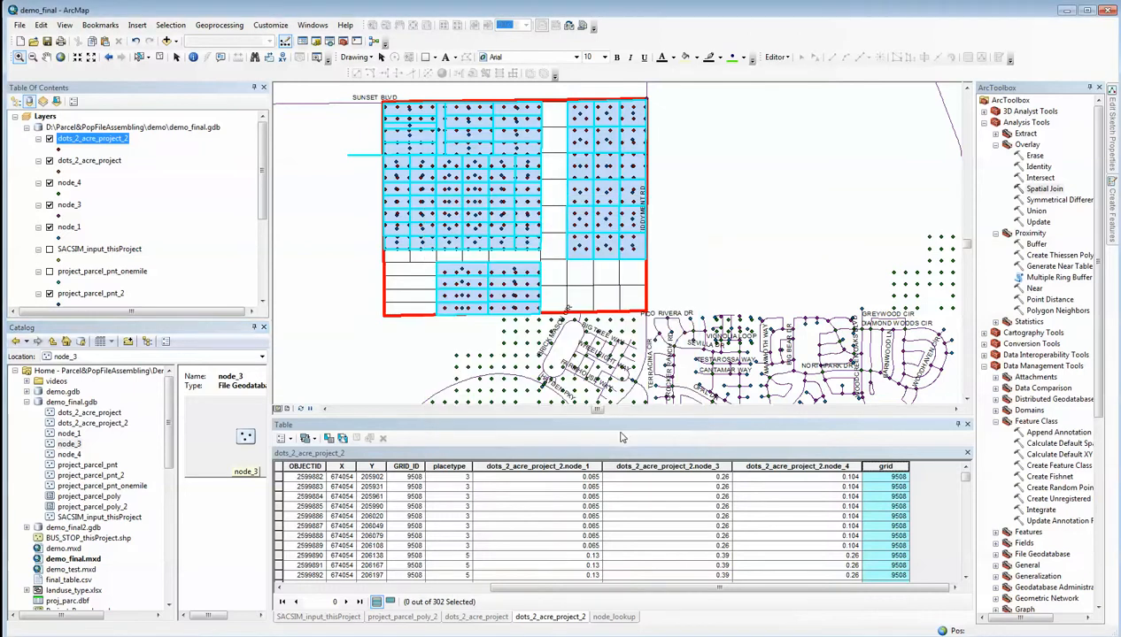
Start a data load into the node_4 feature class with dots_2_acre_project_2 as source, without using a subtype
right_click(69, 454)
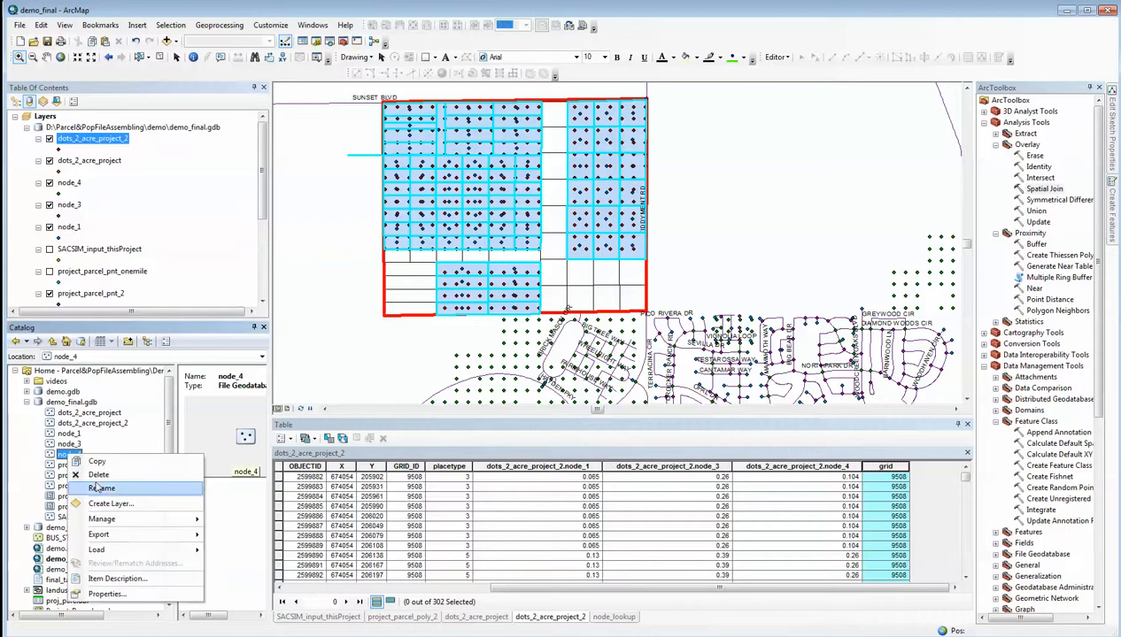
mouse_move(128, 549)
click(219, 550)
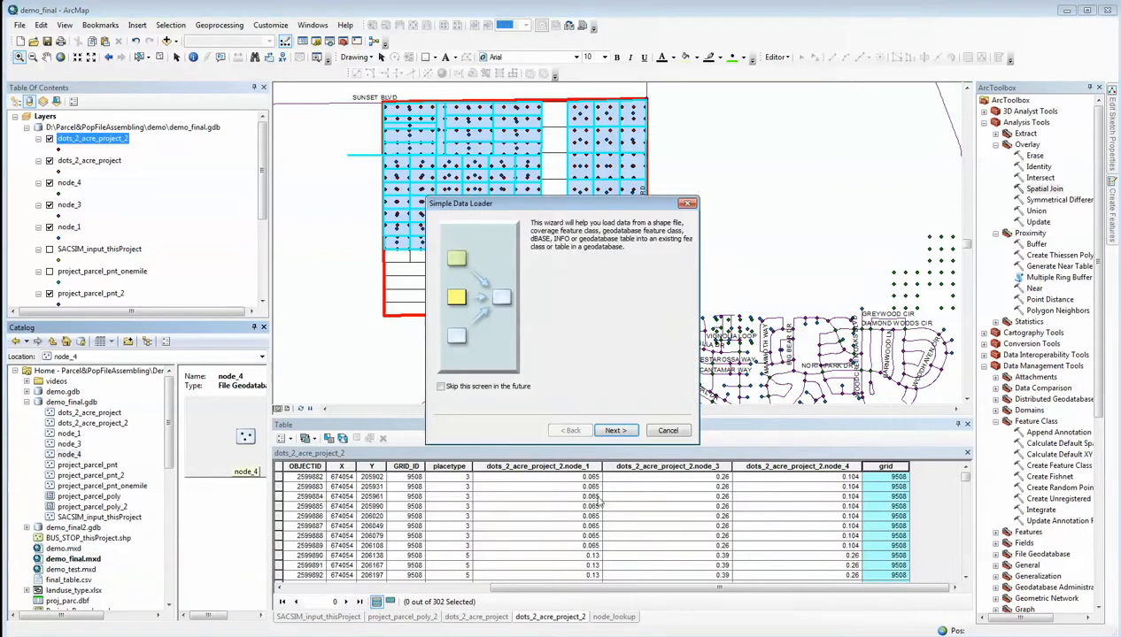
click(615, 431)
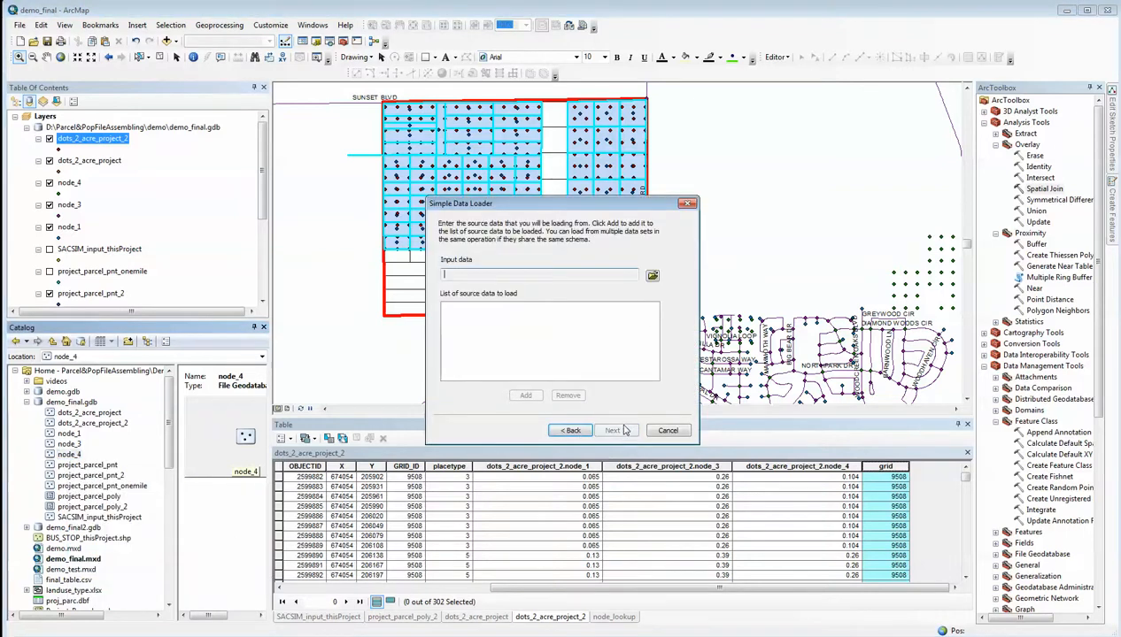
click(651, 277)
click(466, 272)
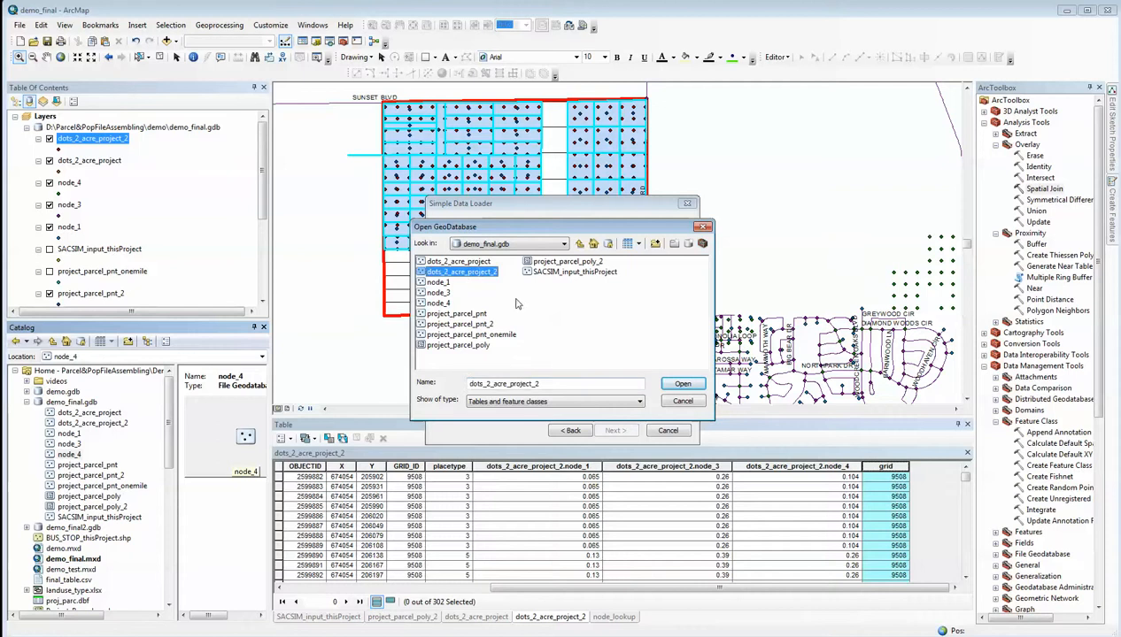
click(676, 385)
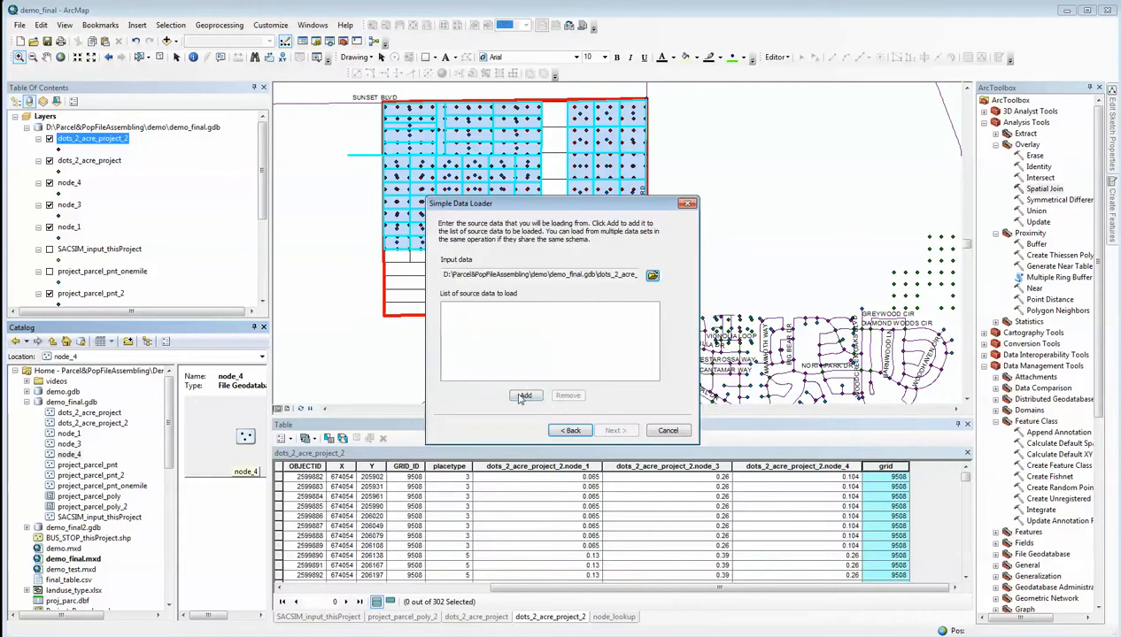
click(522, 396)
click(614, 431)
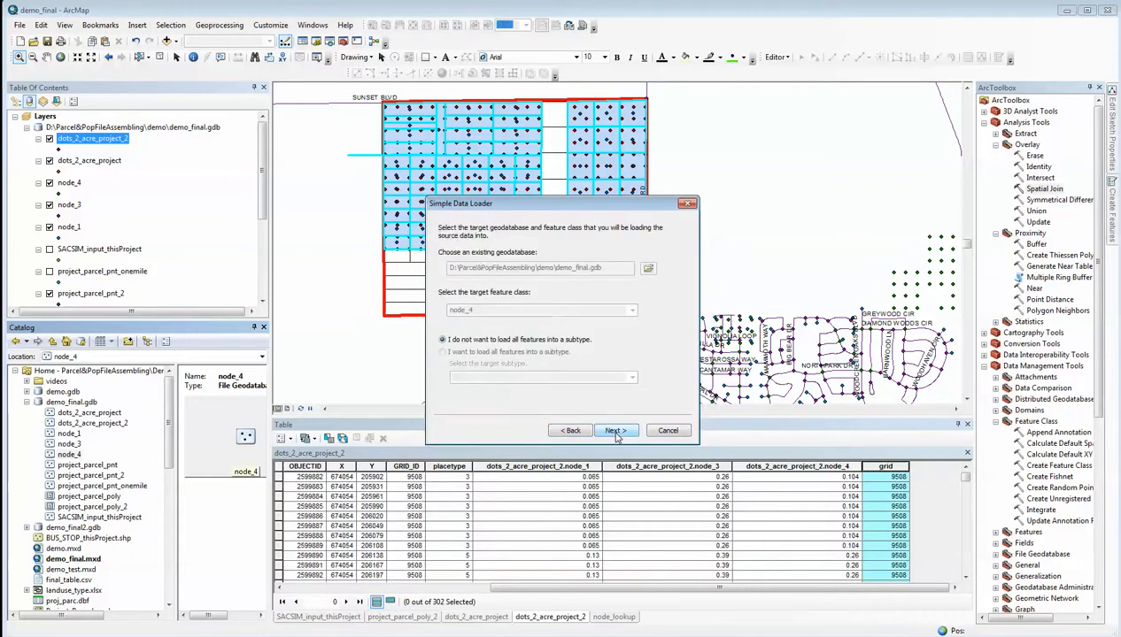
click(615, 431)
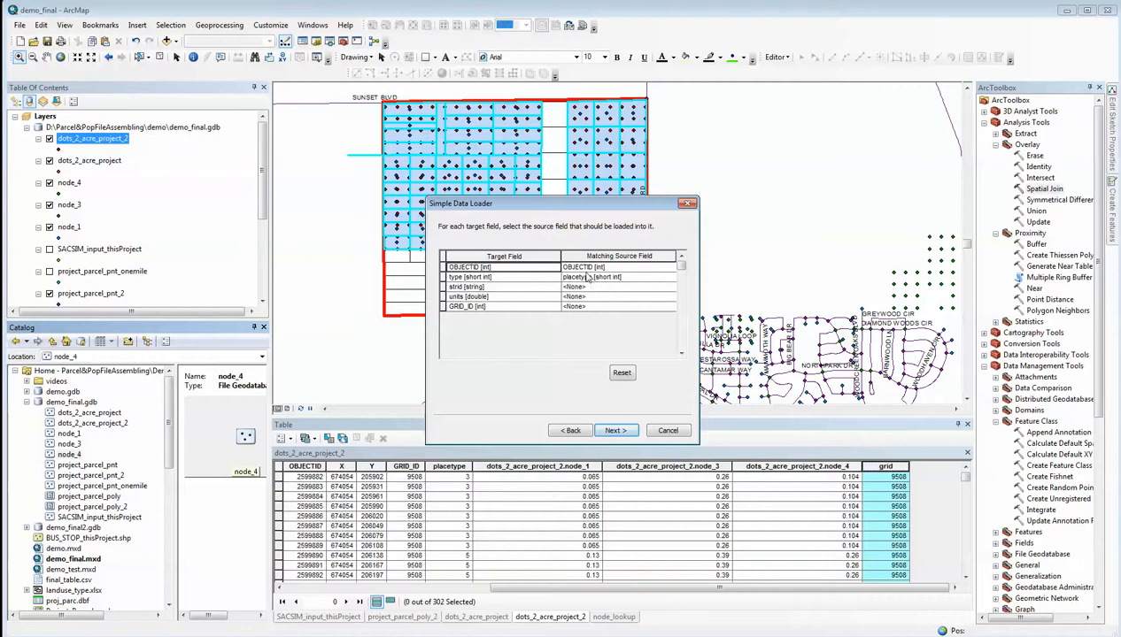
Set the matching source fields of OBJECTID and type to <None> for the node_4 load
click(585, 267)
click(591, 280)
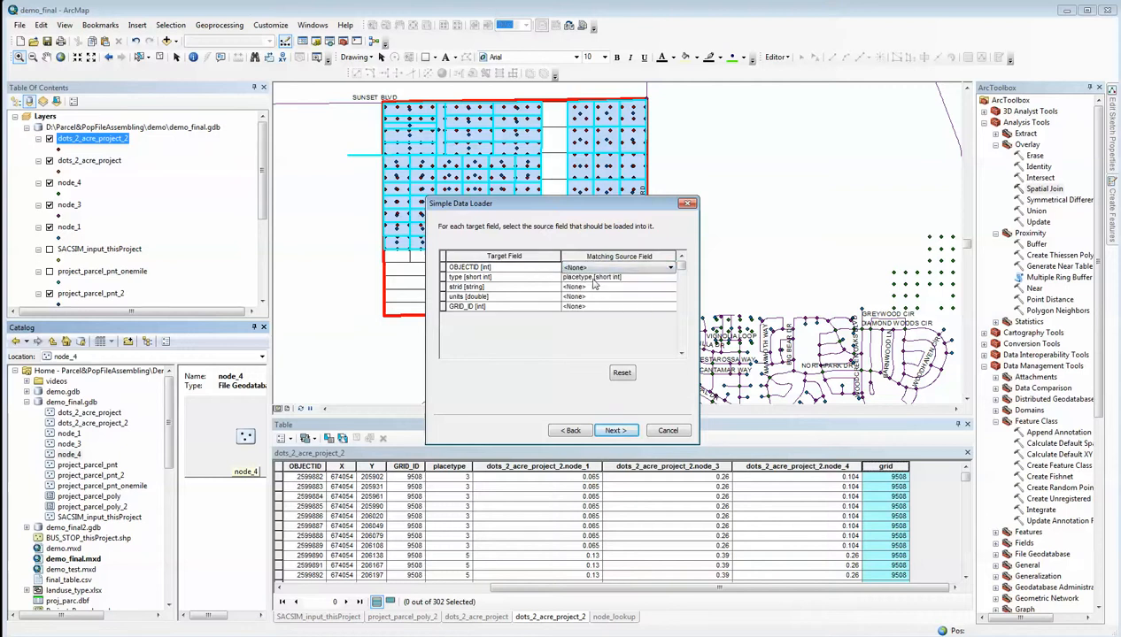
click(593, 277)
click(582, 290)
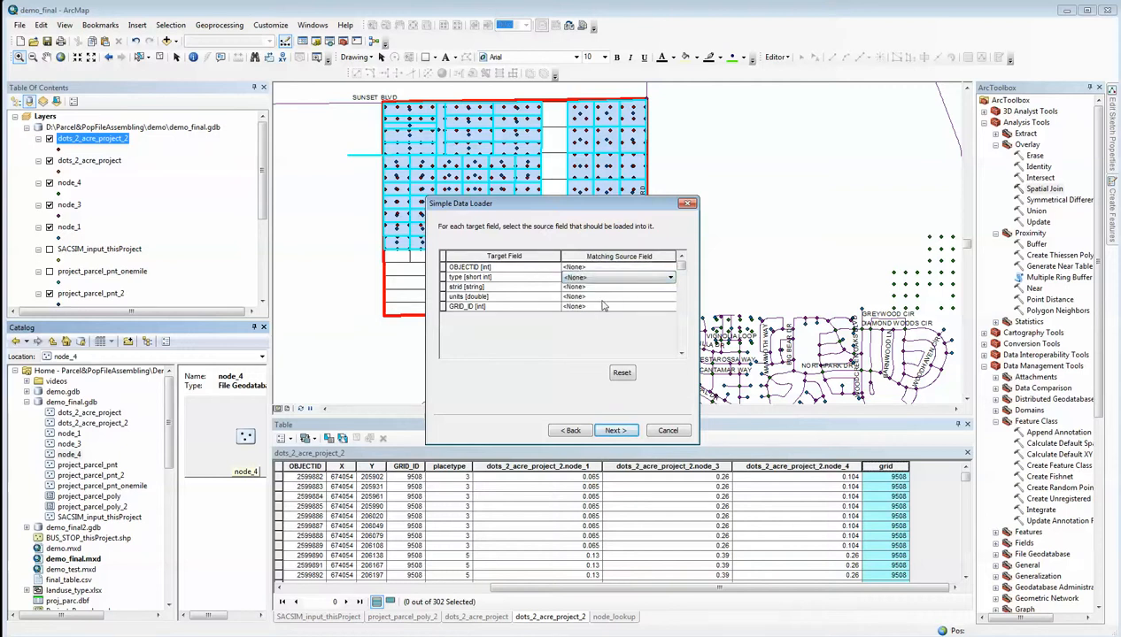
Match units to node_4 and GRID_ID to grid, and load all of the source data into node_4
click(589, 297)
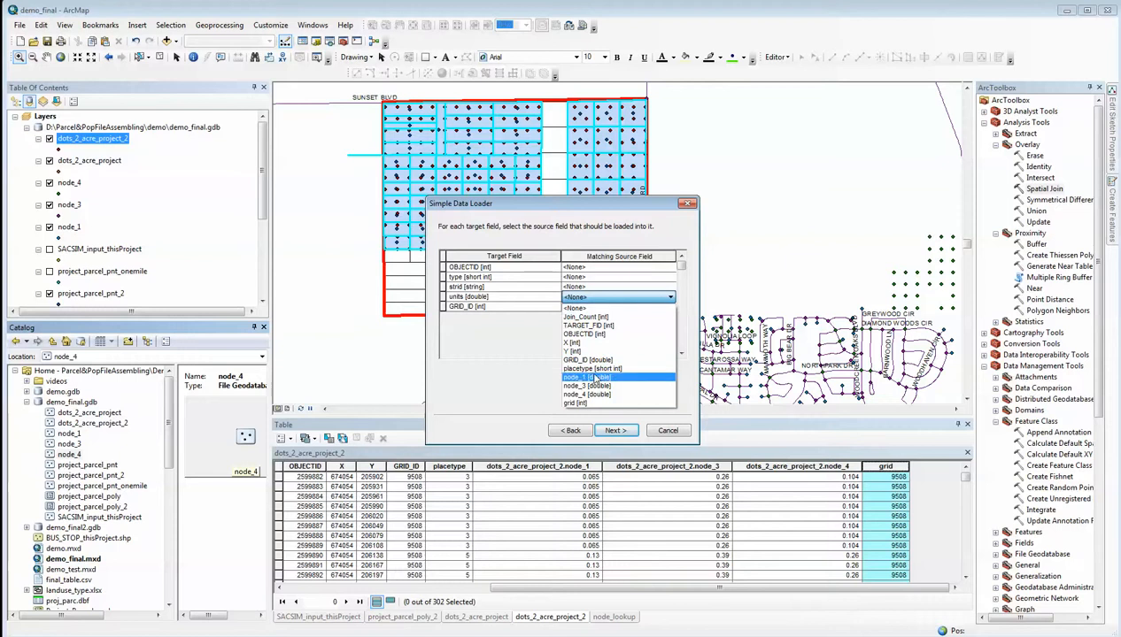
click(587, 395)
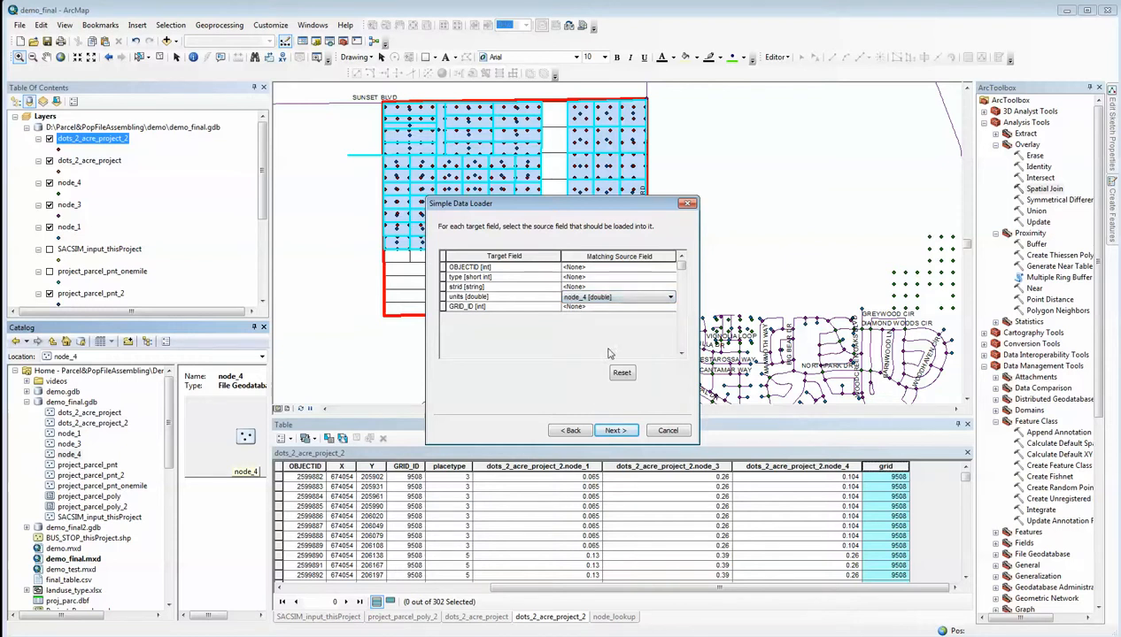
click(583, 308)
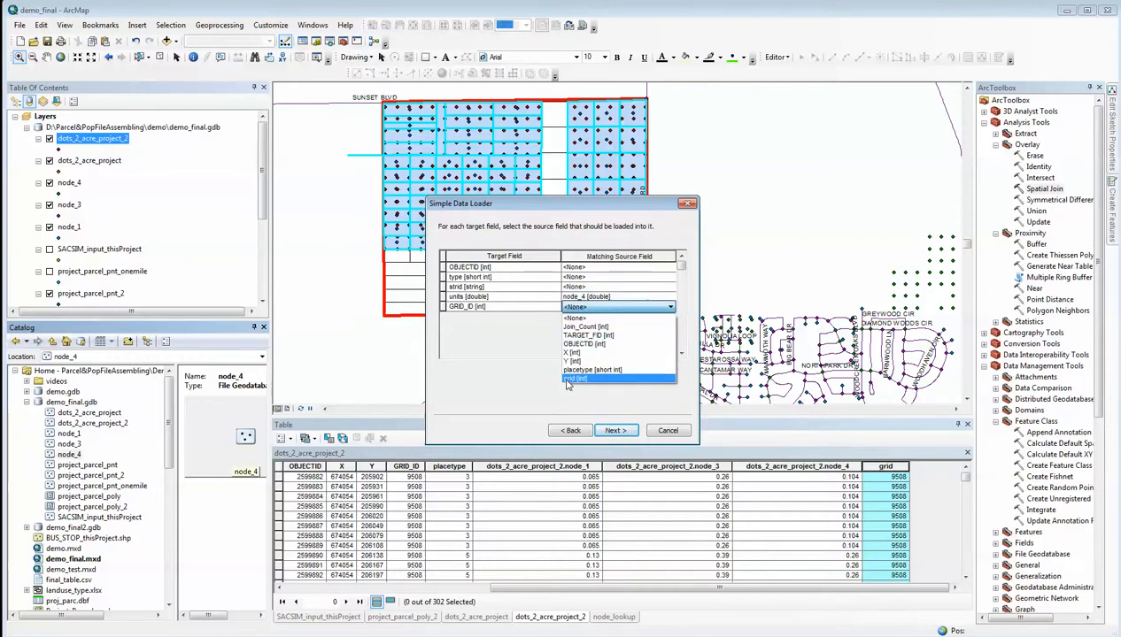
click(568, 378)
click(614, 430)
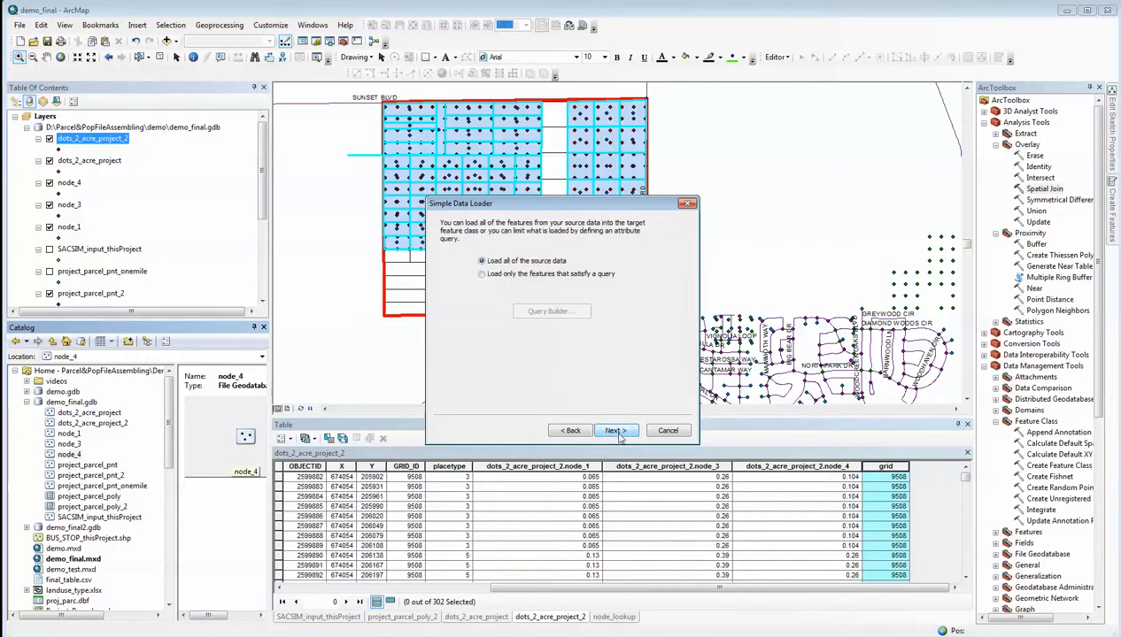
click(615, 431)
click(617, 431)
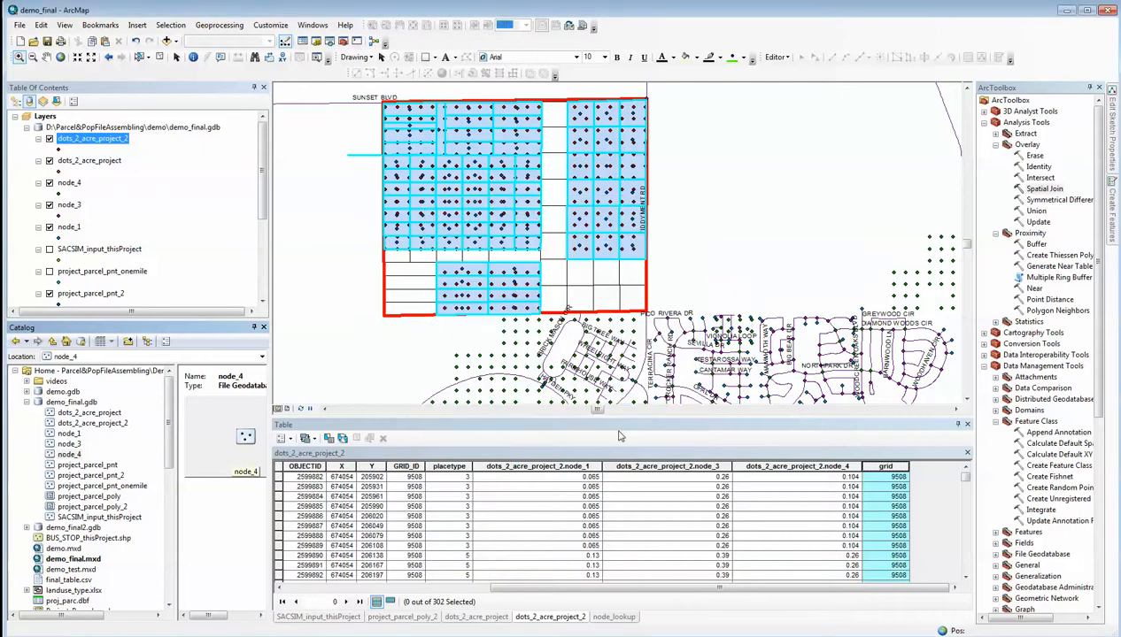
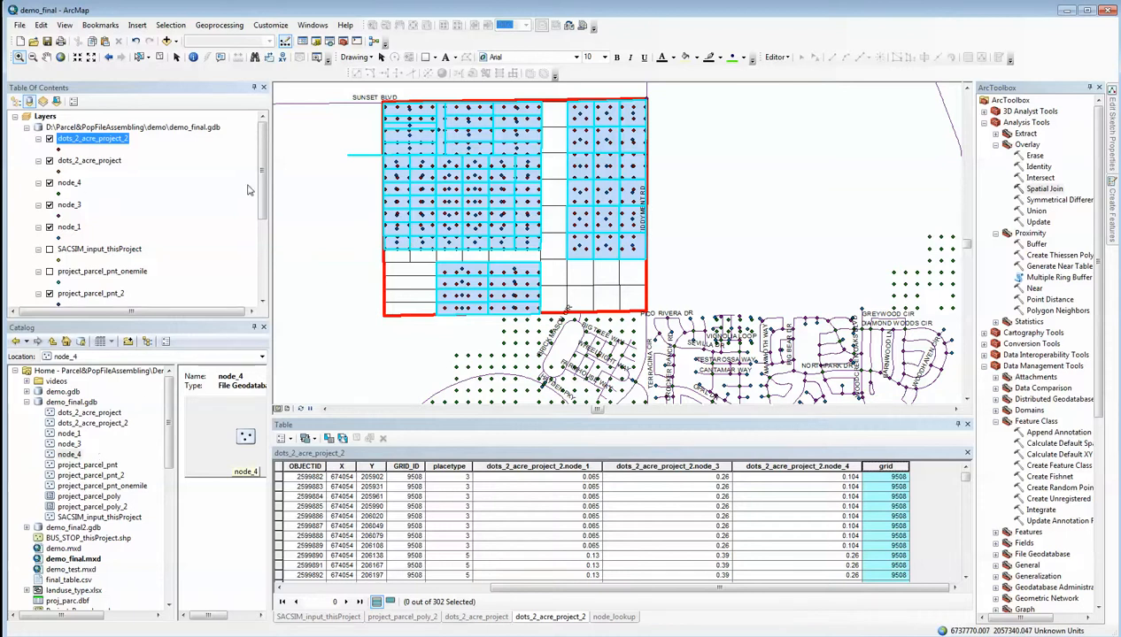
Remove the node_4, node_3 and node_1 layers from the map
click(64, 184)
right_click(64, 184)
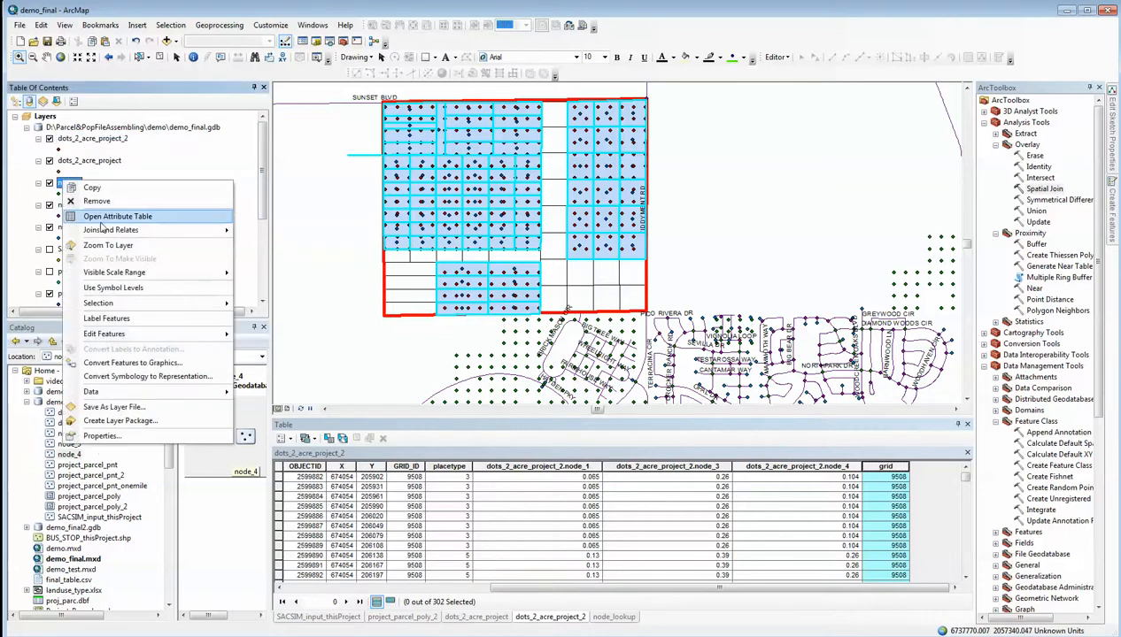
click(100, 209)
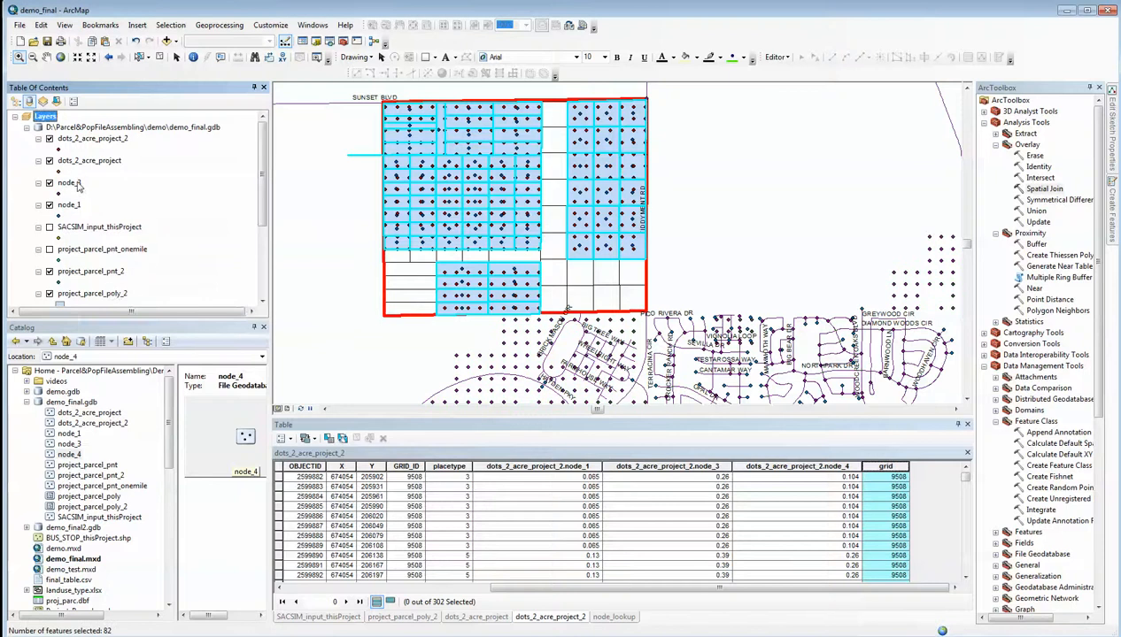
right_click(76, 182)
click(82, 203)
click(71, 184)
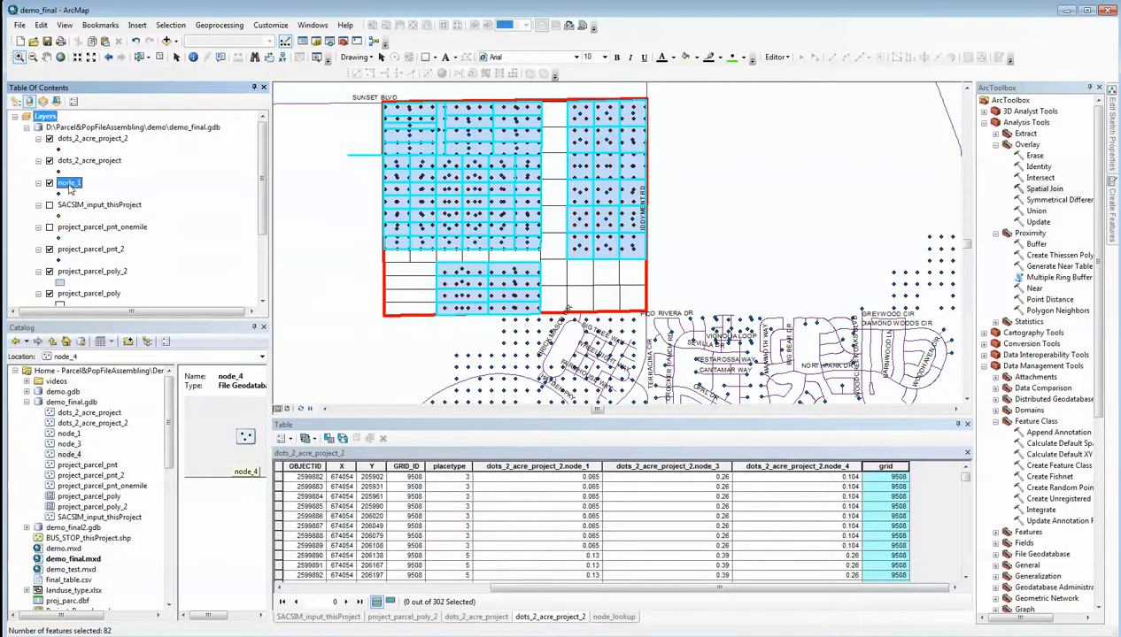
right_click(71, 184)
click(94, 208)
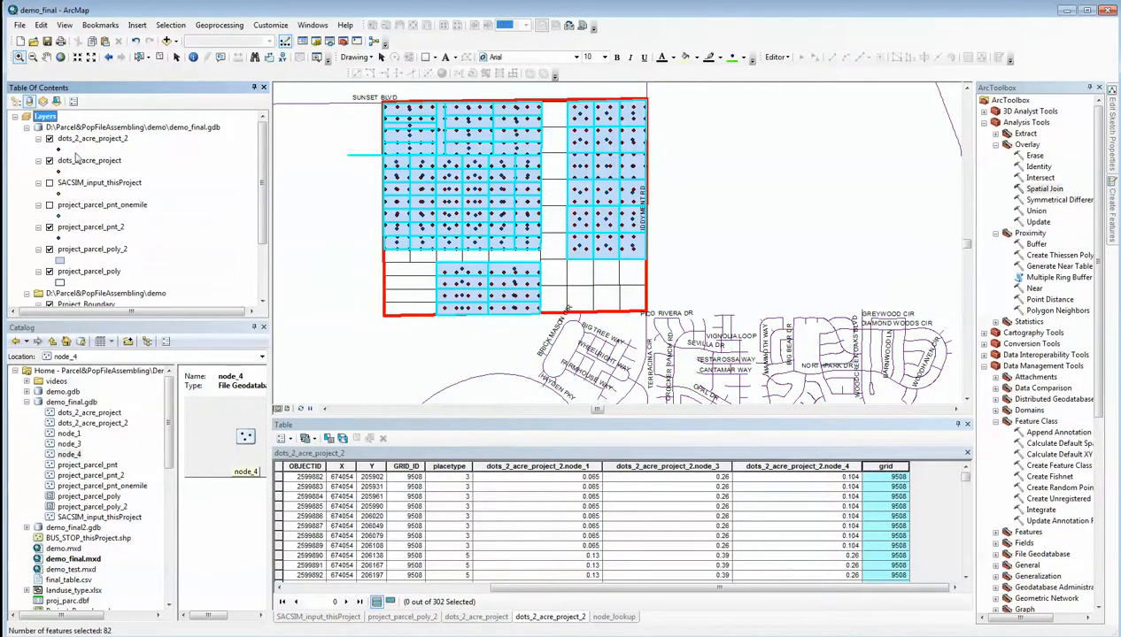
Turn off the visibility of the dots_2_acre_project_2, dots_2_acre_project and project_parcel_pnt_2 layers
click(49, 139)
click(50, 161)
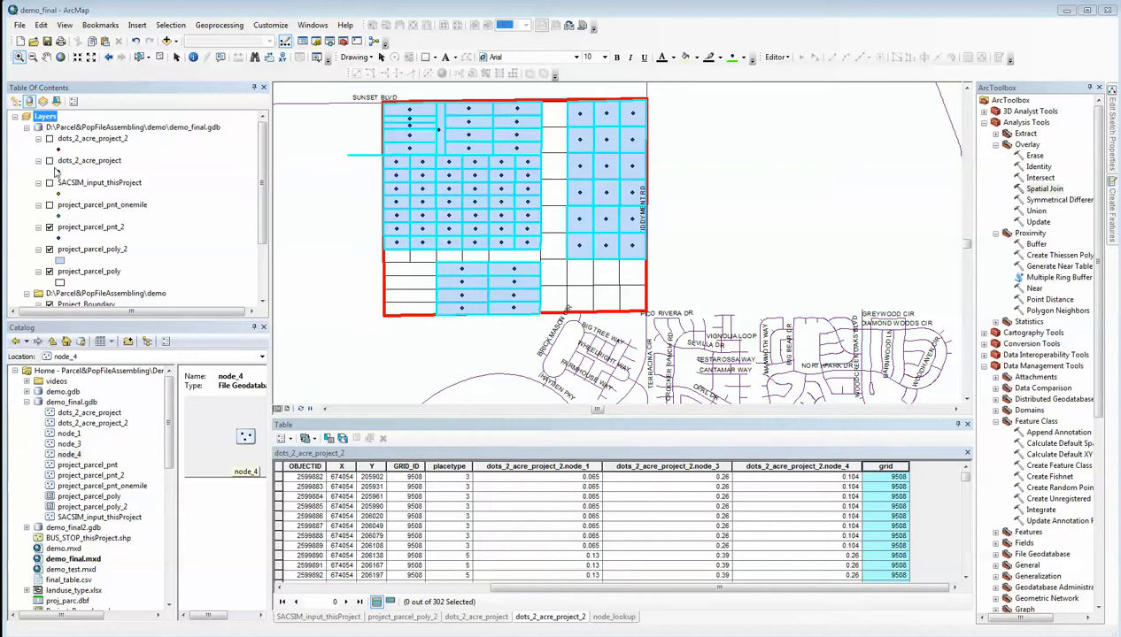
click(50, 228)
Add the node_1, node_3 and node_4 feature classes from demo_final.gdb back to the map
click(165, 41)
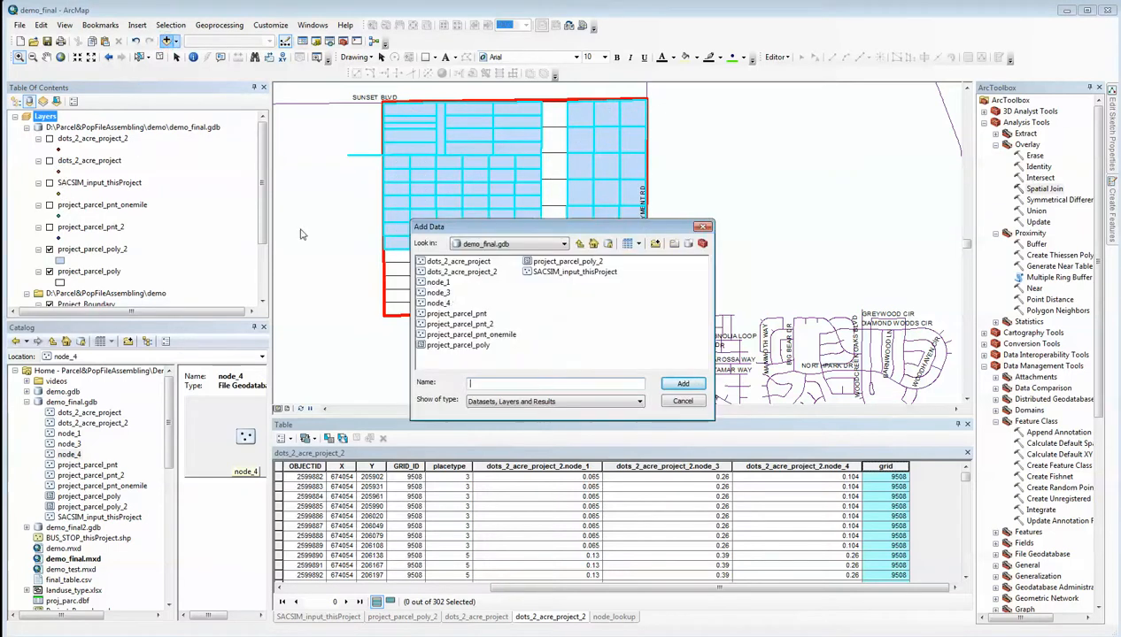
click(440, 281)
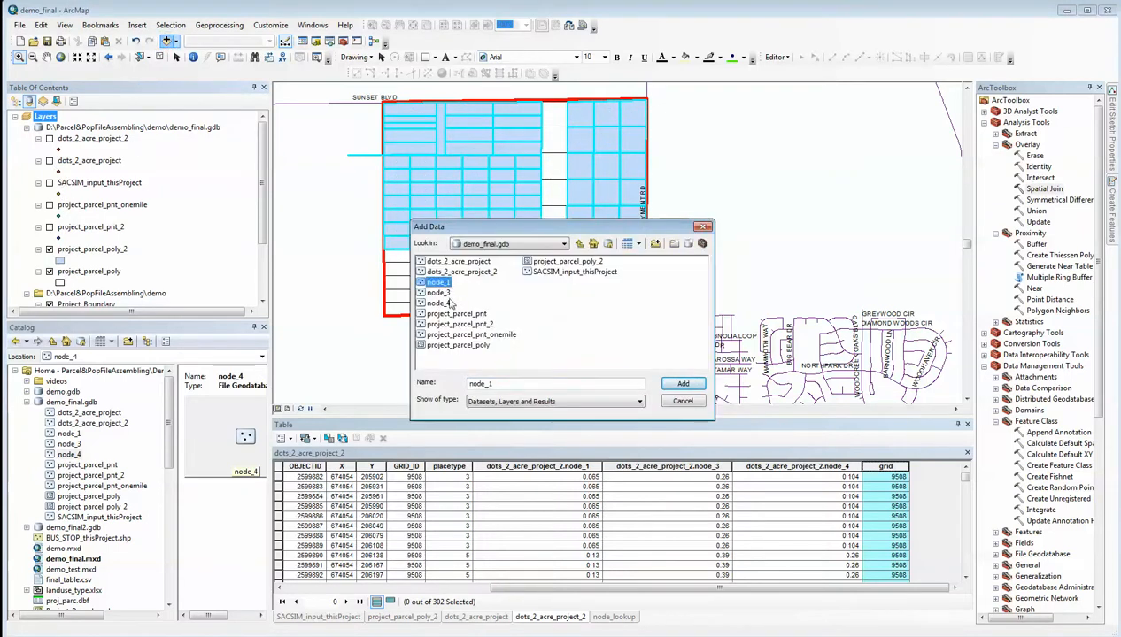
ctrl+click(439, 292)
ctrl+click(438, 303)
click(680, 384)
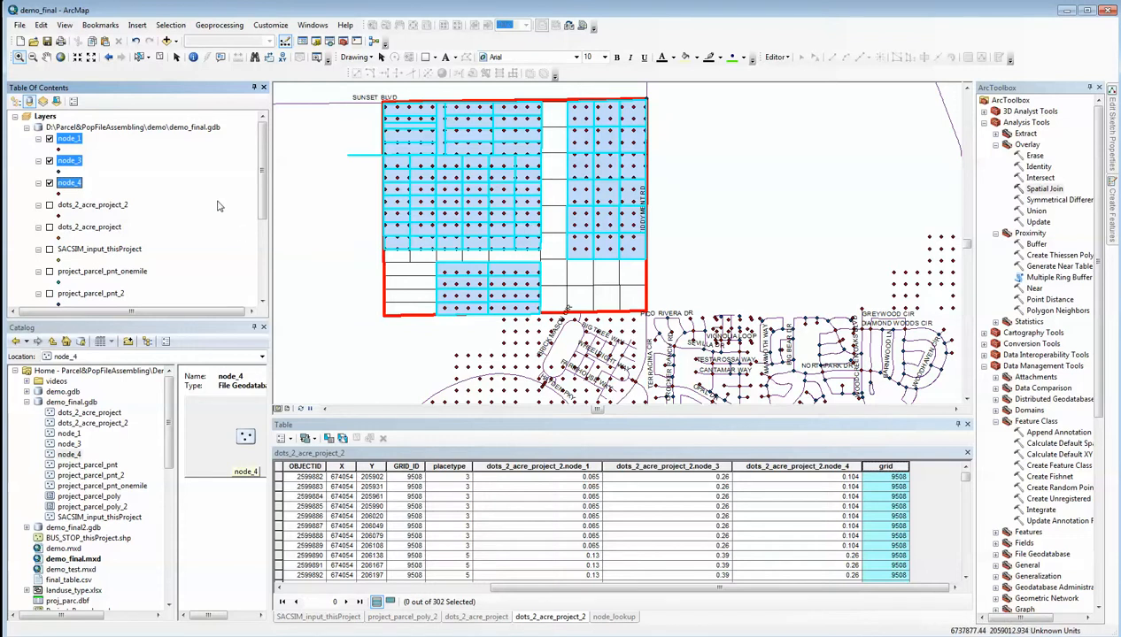
Open node_1's attribute table and sort its records by units in ascending order
click(124, 161)
click(73, 144)
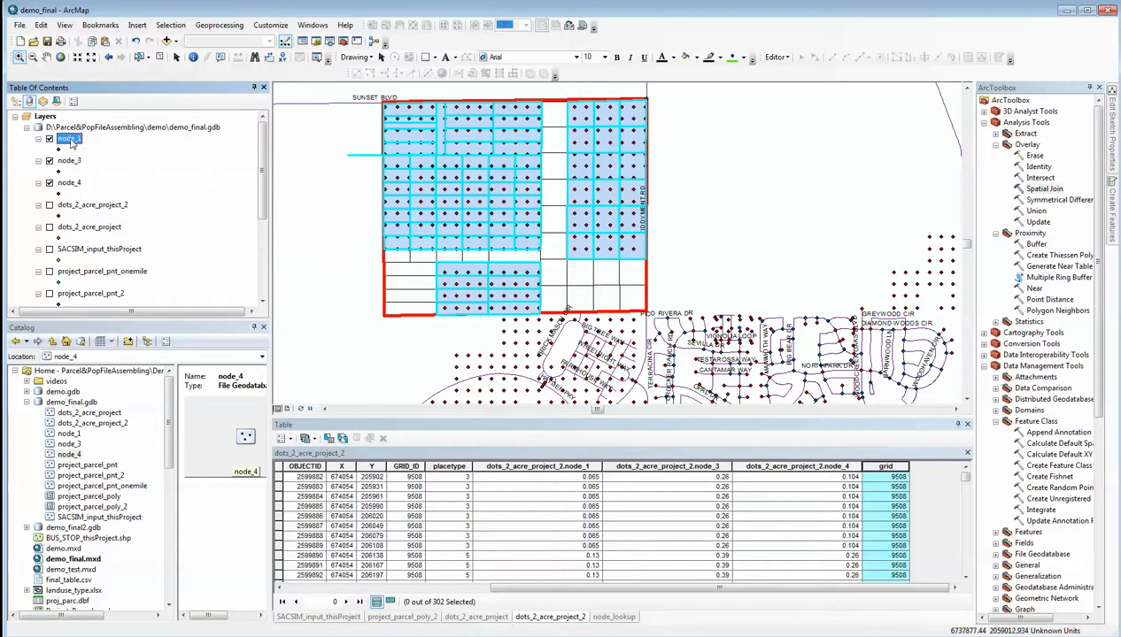
right_click(73, 143)
click(110, 172)
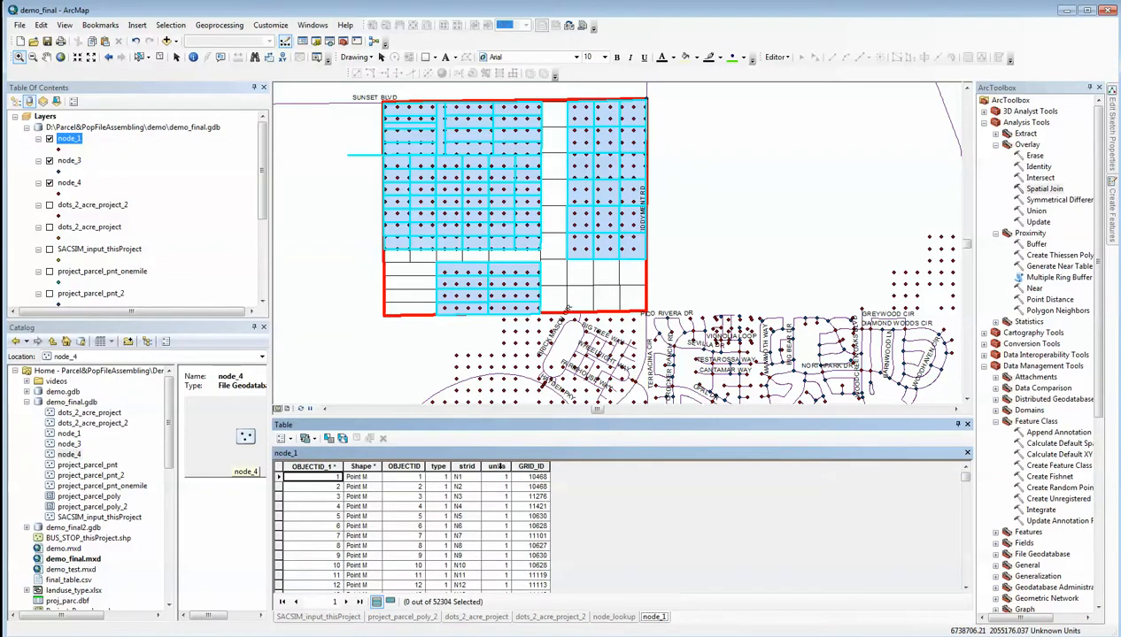
click(499, 466)
right_click(501, 470)
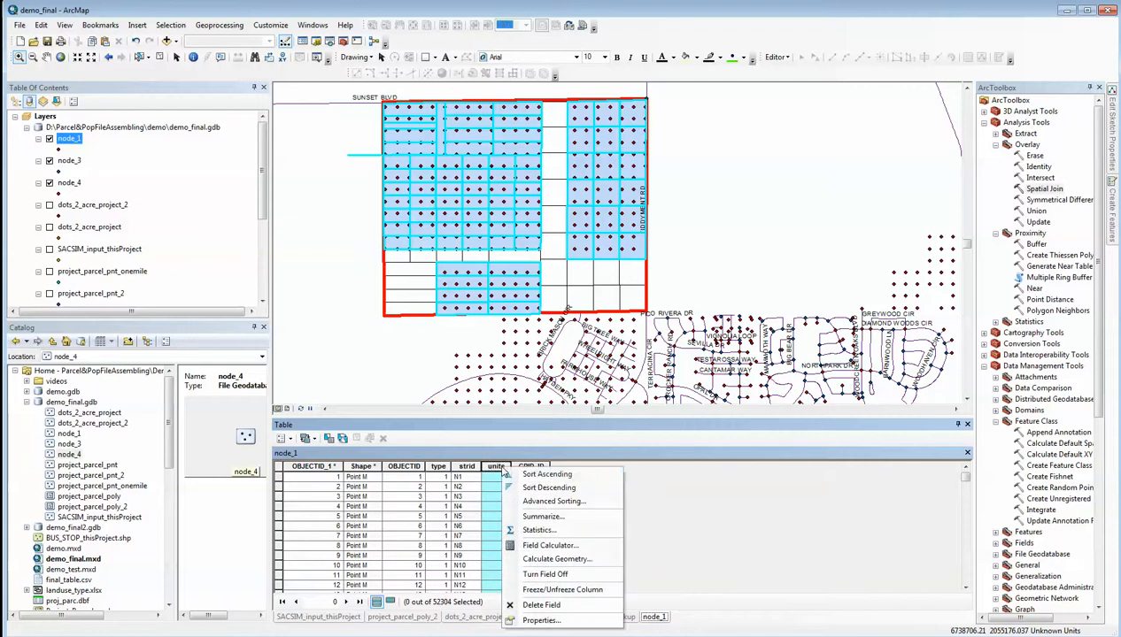
click(532, 476)
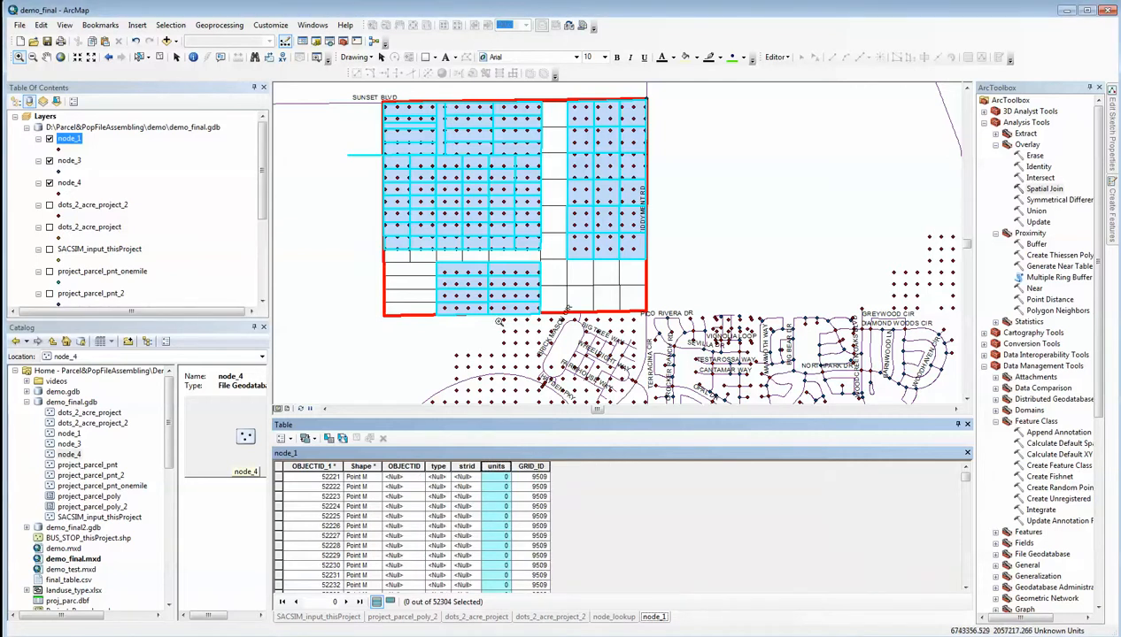
Select a block of points inside the northwestern project parcels and show only node_1's selected records
click(139, 58)
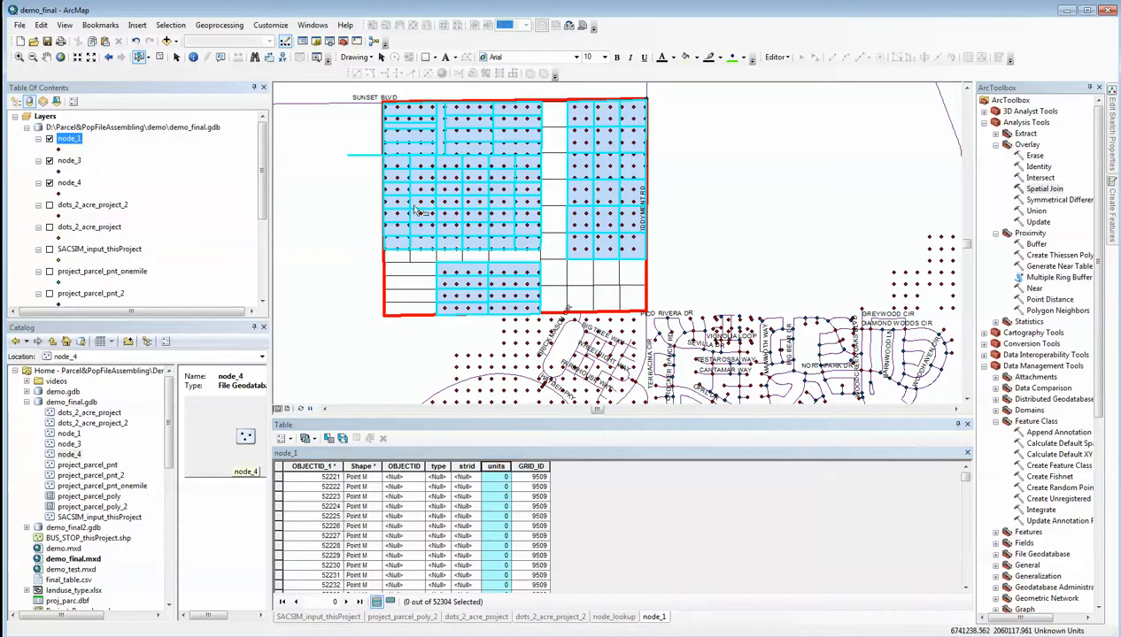
drag(496, 218, 504, 218)
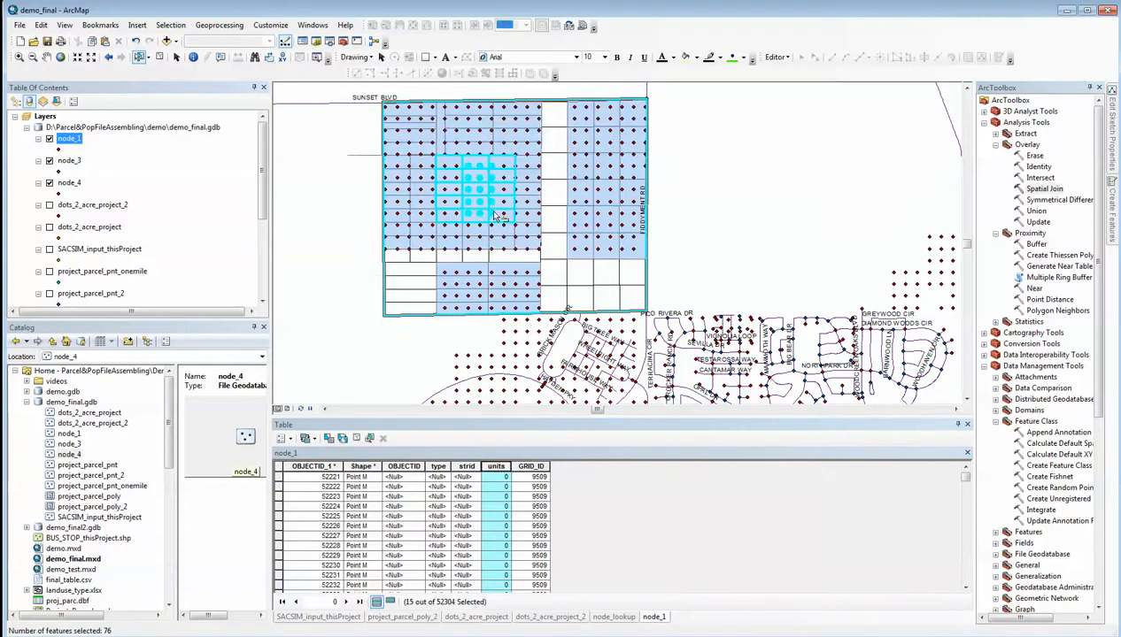
click(390, 602)
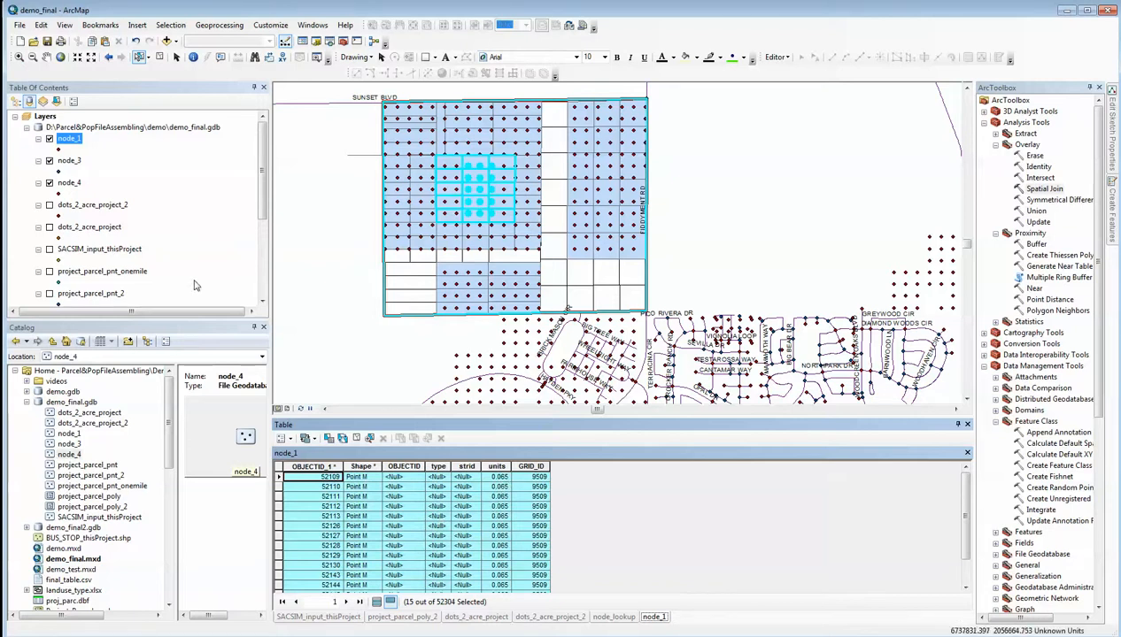
Open node_3's attribute table and show only its selected records to check the loaded units and grid IDs
right_click(71, 160)
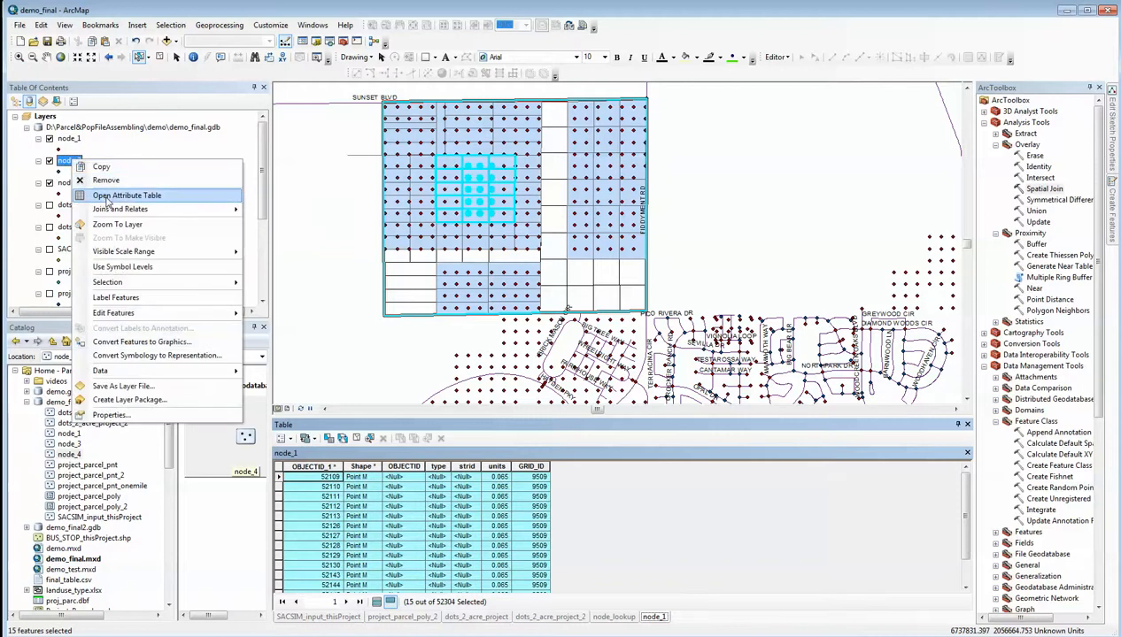
click(106, 196)
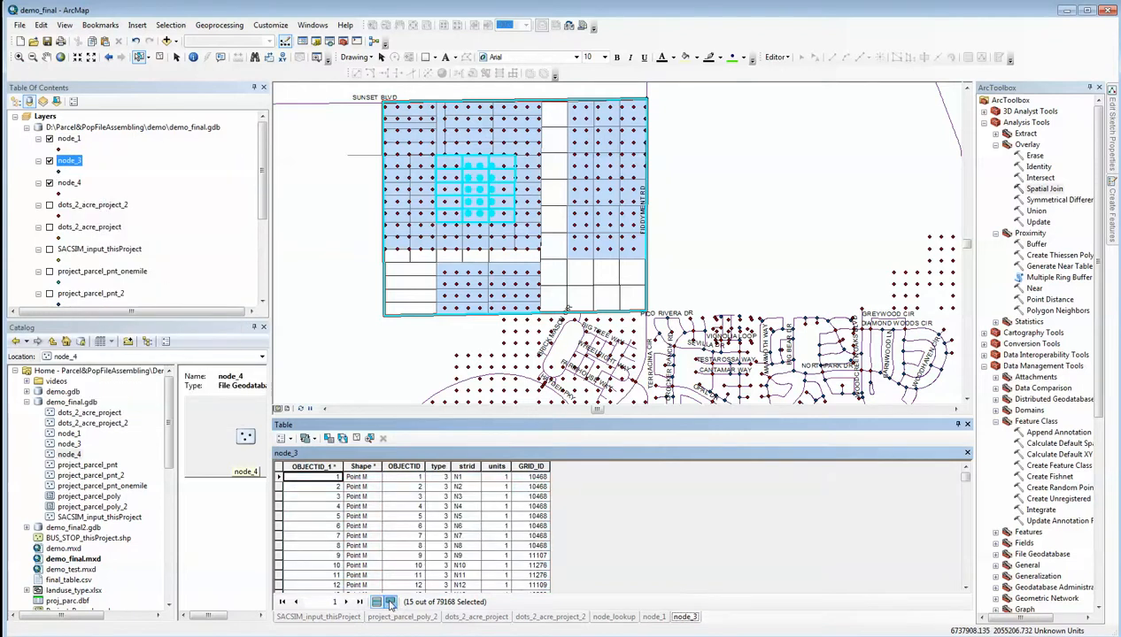
click(389, 602)
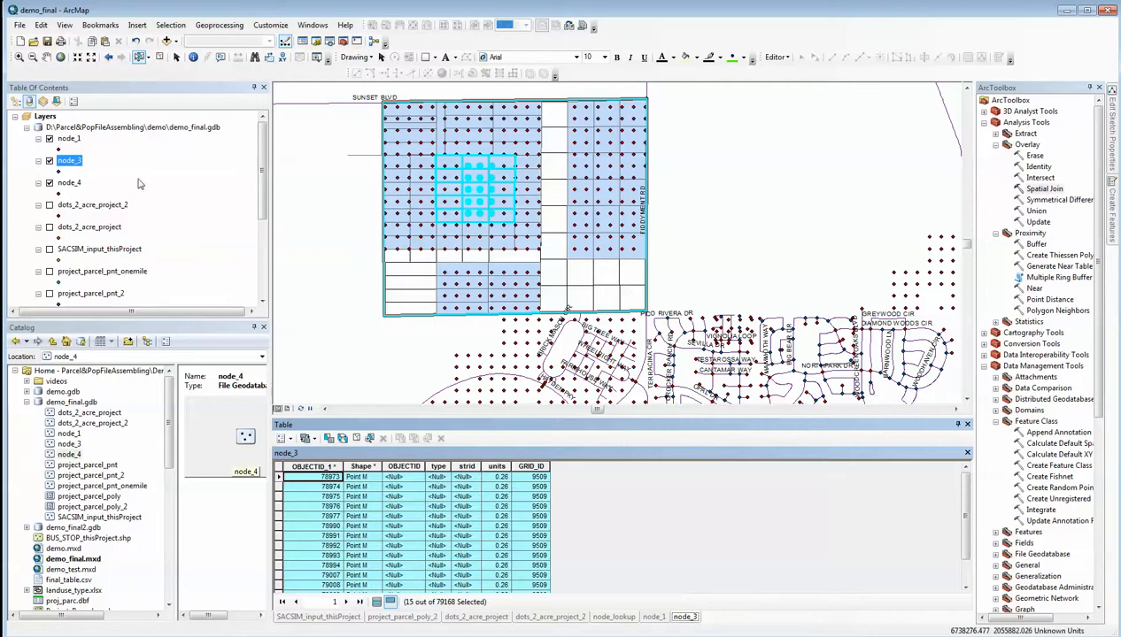
click(142, 171)
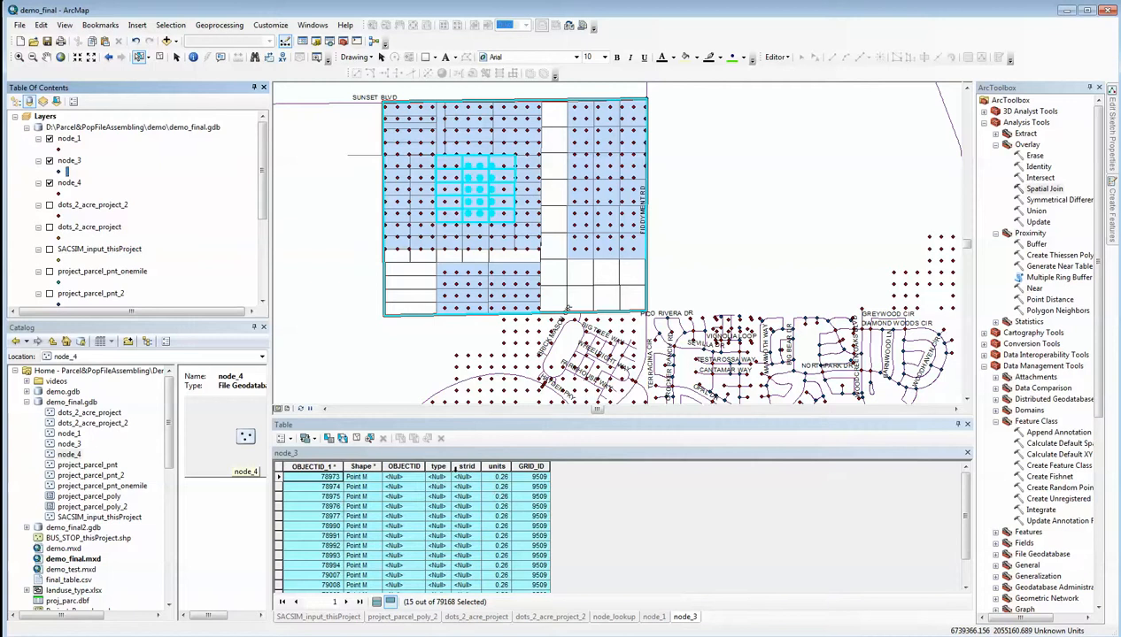
Clear all selected features and return to node_1's attribute table
click(170, 25)
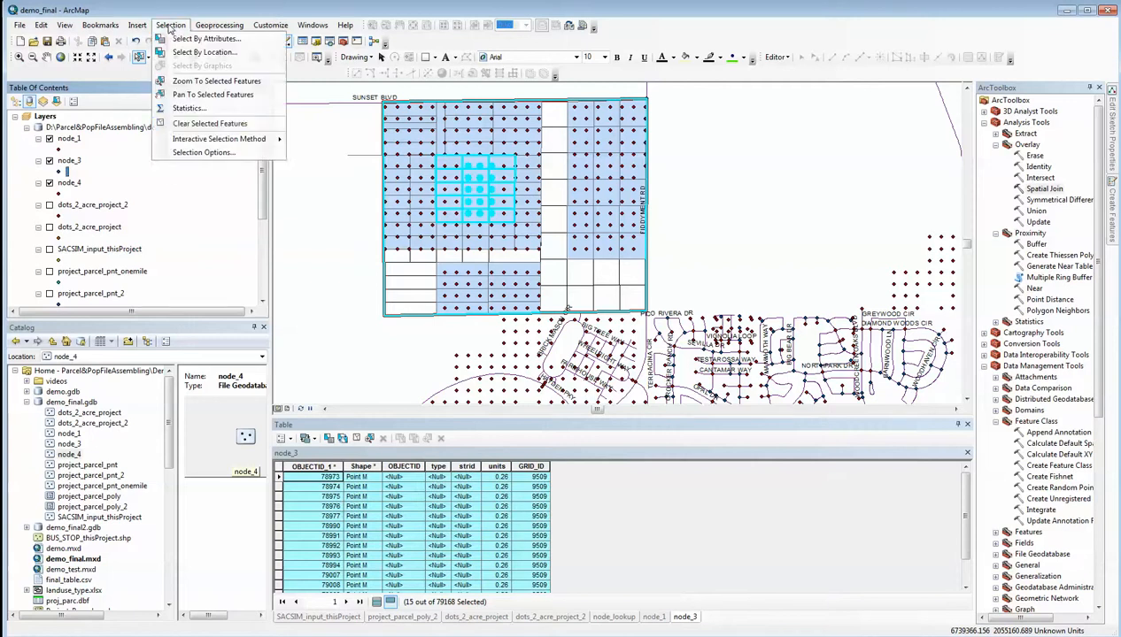
click(219, 124)
click(68, 140)
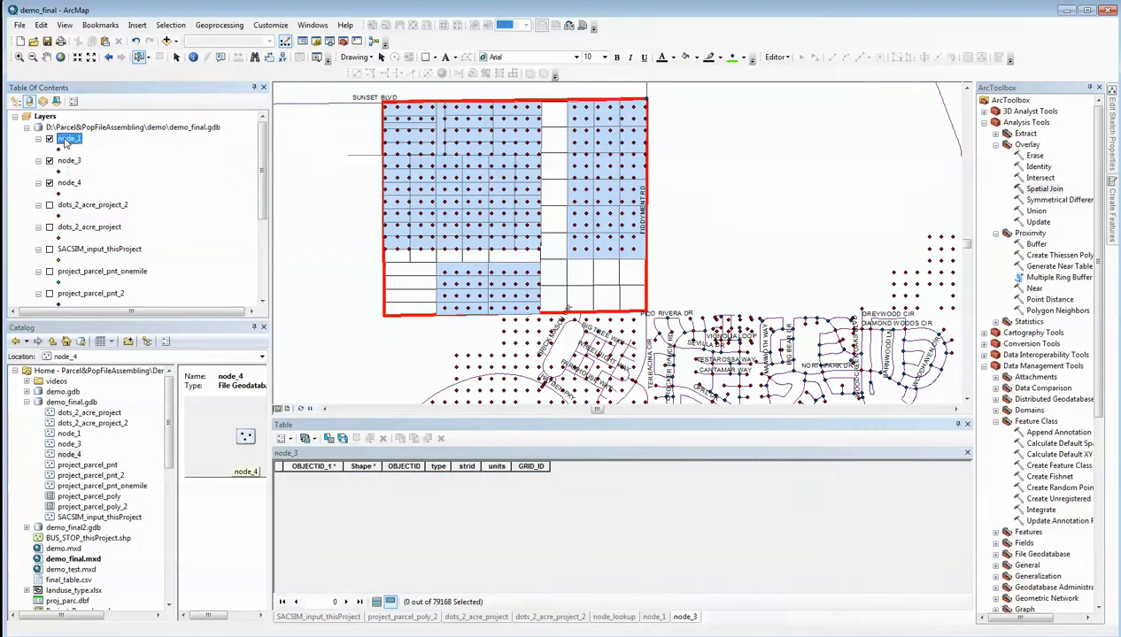
right_click(67, 141)
click(104, 175)
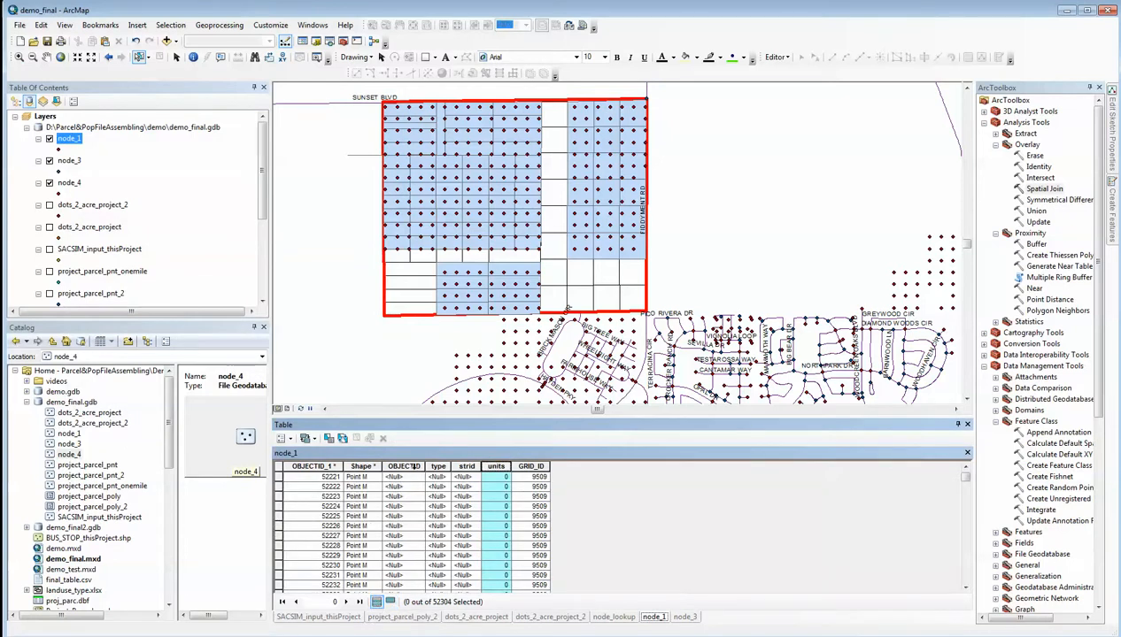
Sort node_1's records by OBJECTID_1 in ascending order
click(467, 467)
right_click(473, 474)
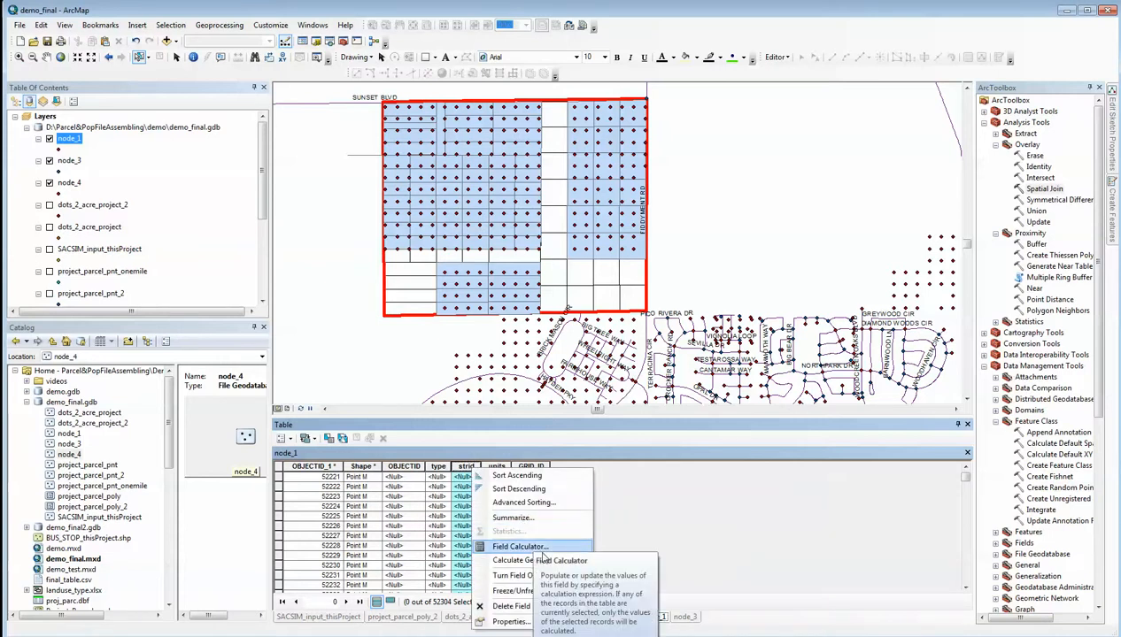
click(460, 453)
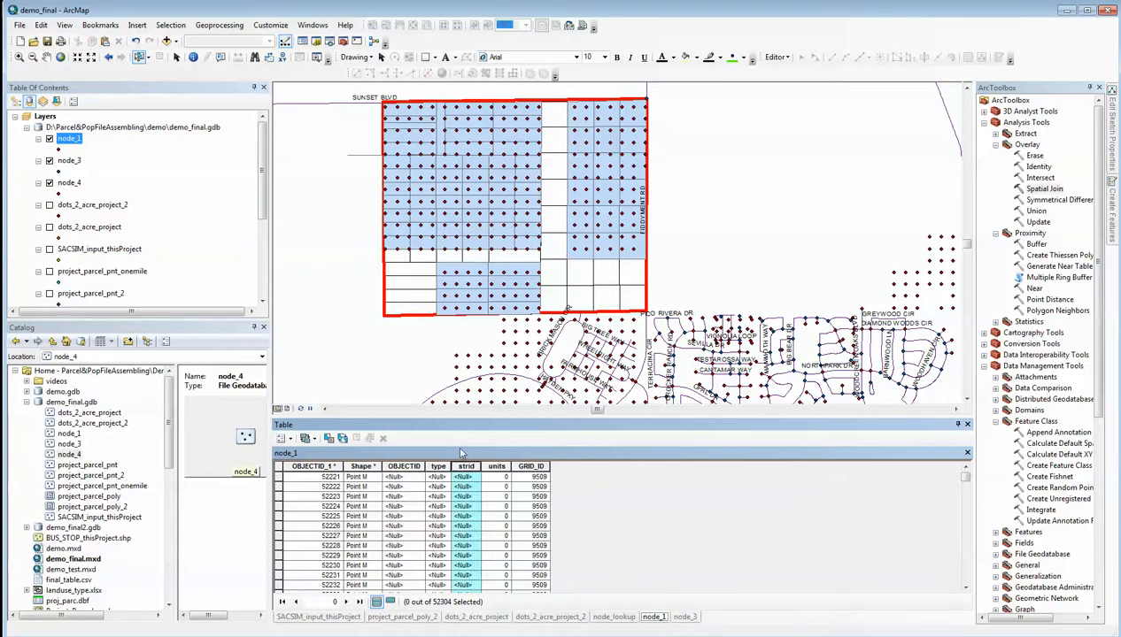
right_click(326, 466)
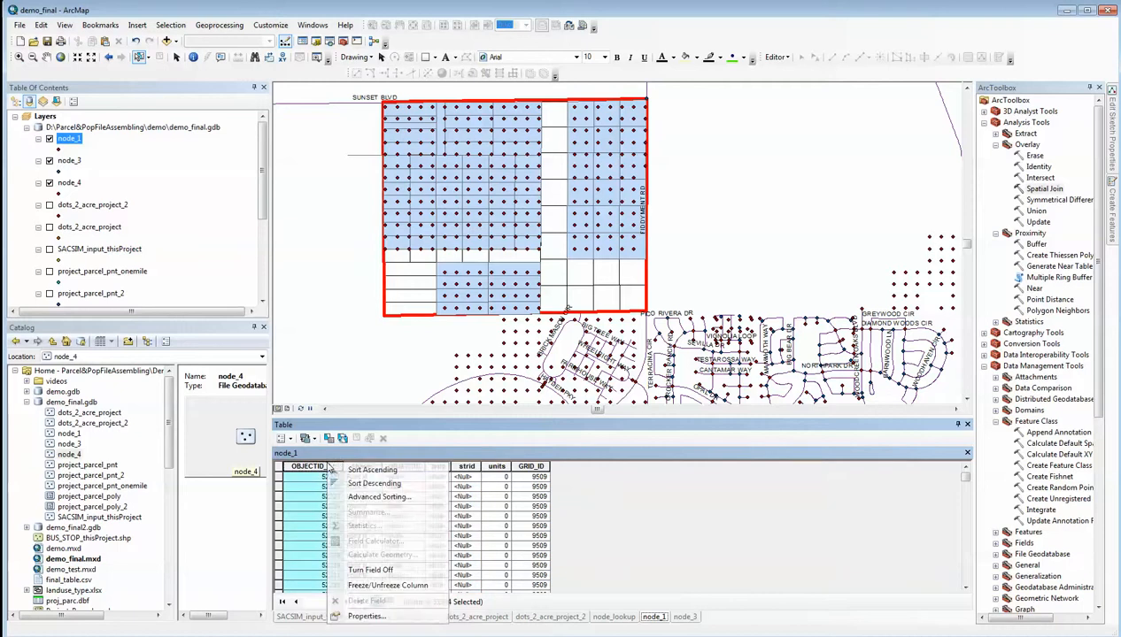
click(376, 474)
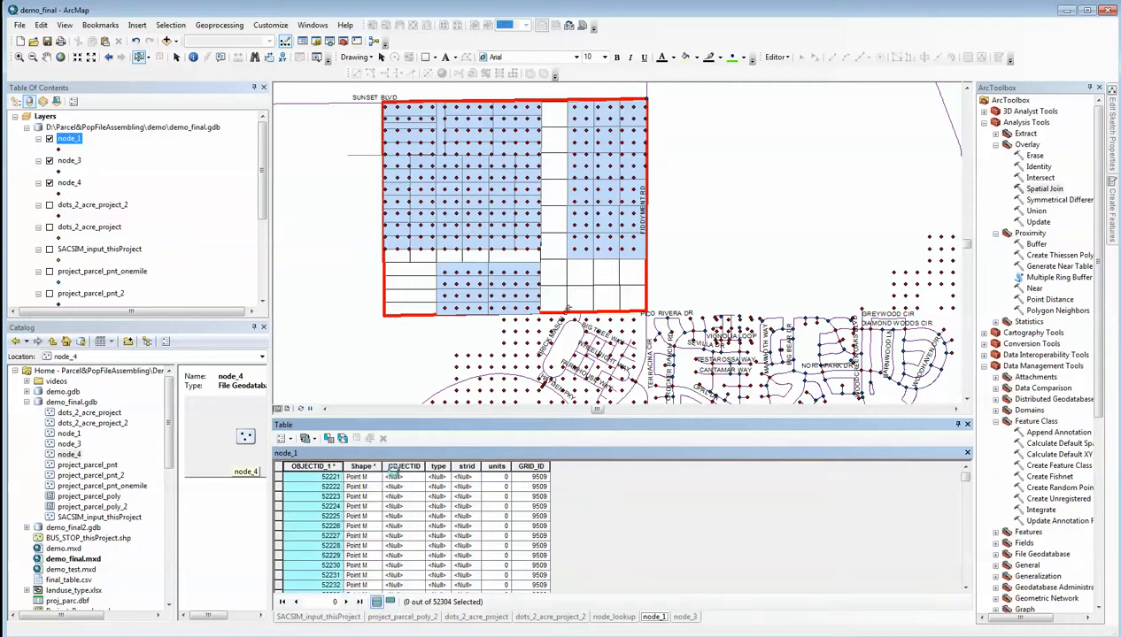
Calculate node_1's strid field as the text "N" joined with OBJECTID_1
click(460, 469)
right_click(462, 469)
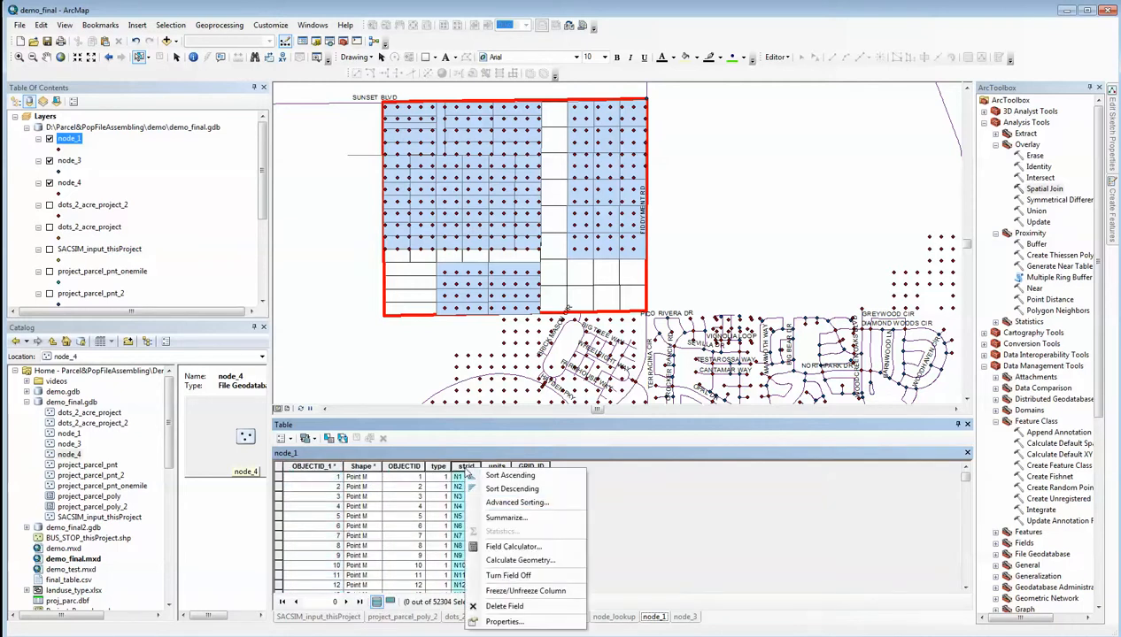
click(512, 546)
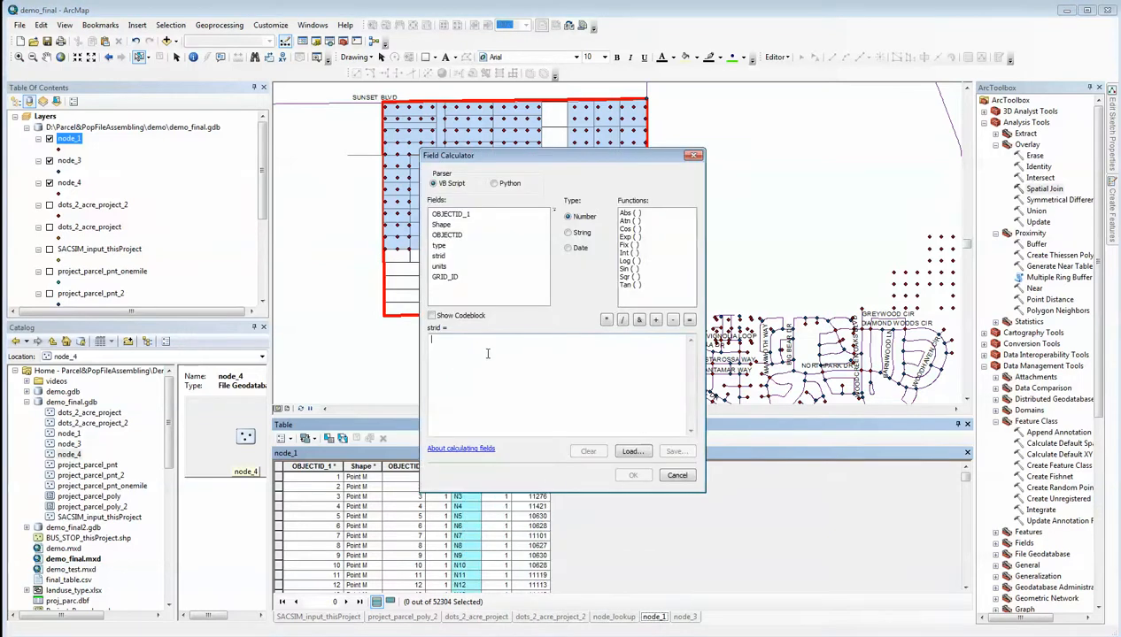
text("N)
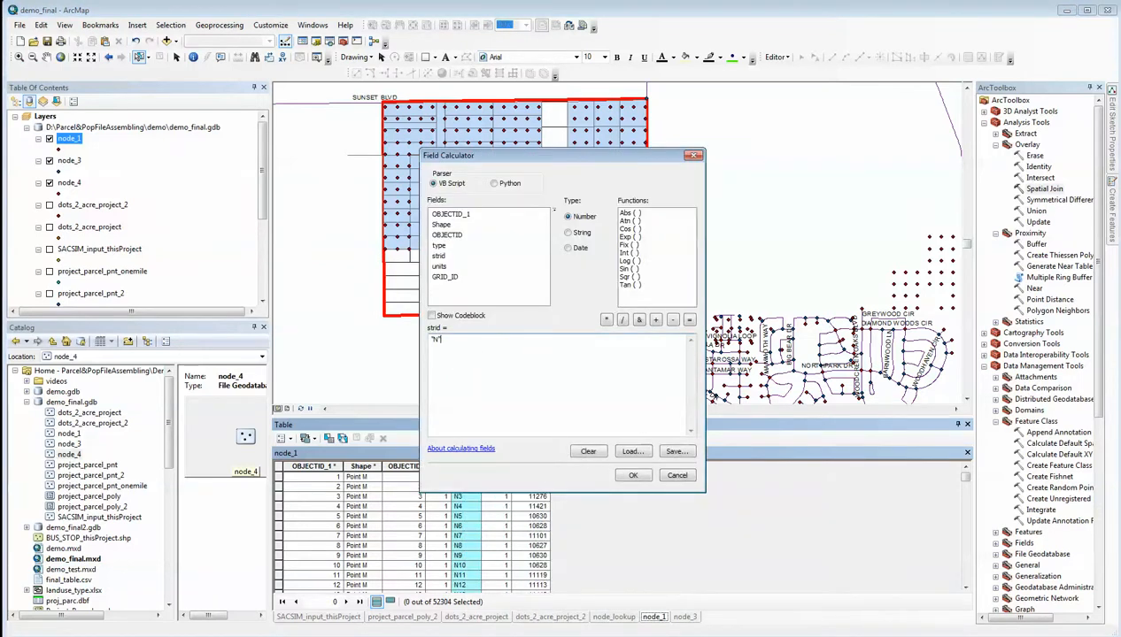
text(")
click(638, 321)
double_click(449, 214)
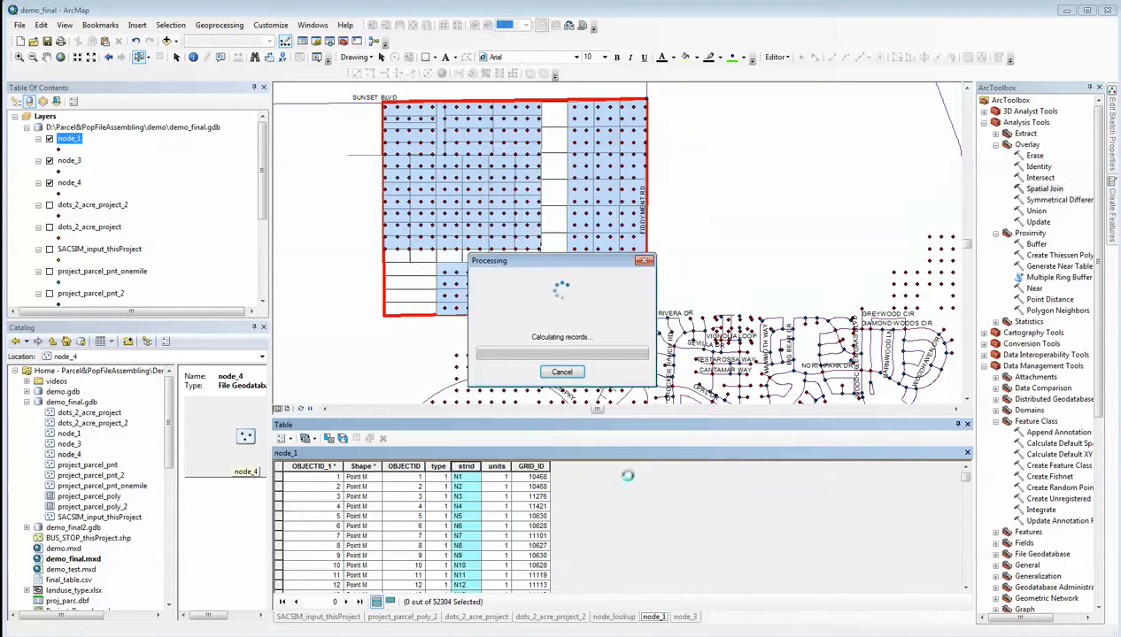
click(630, 476)
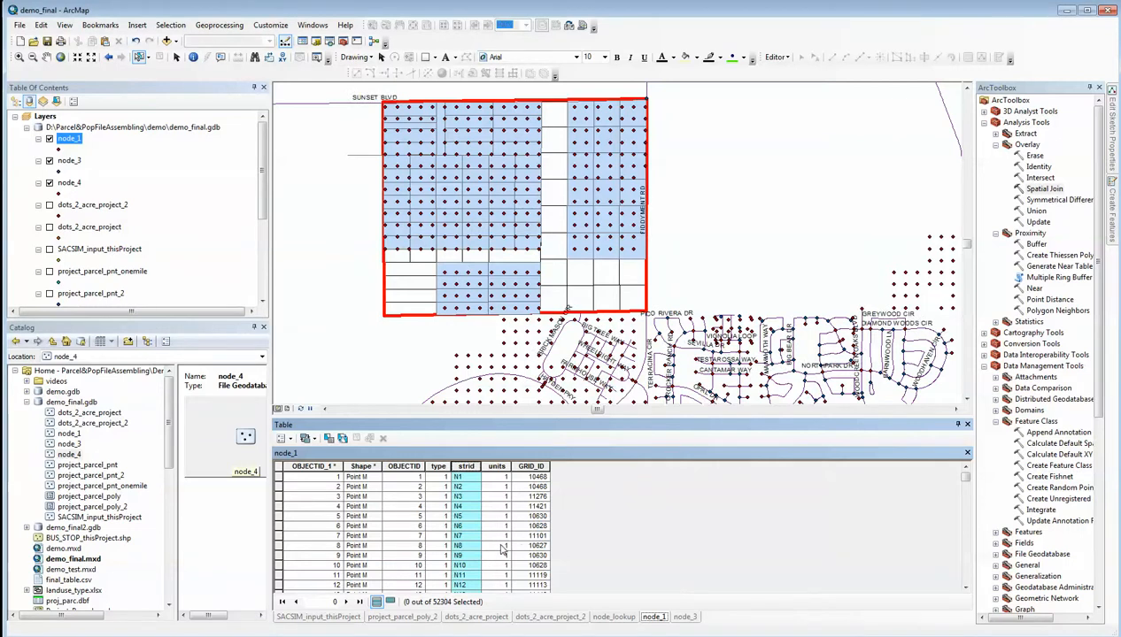
Open node_3's attribute table and calculate its strid field as "N" & [OBJECTID_1]
click(70, 163)
right_click(71, 163)
click(104, 195)
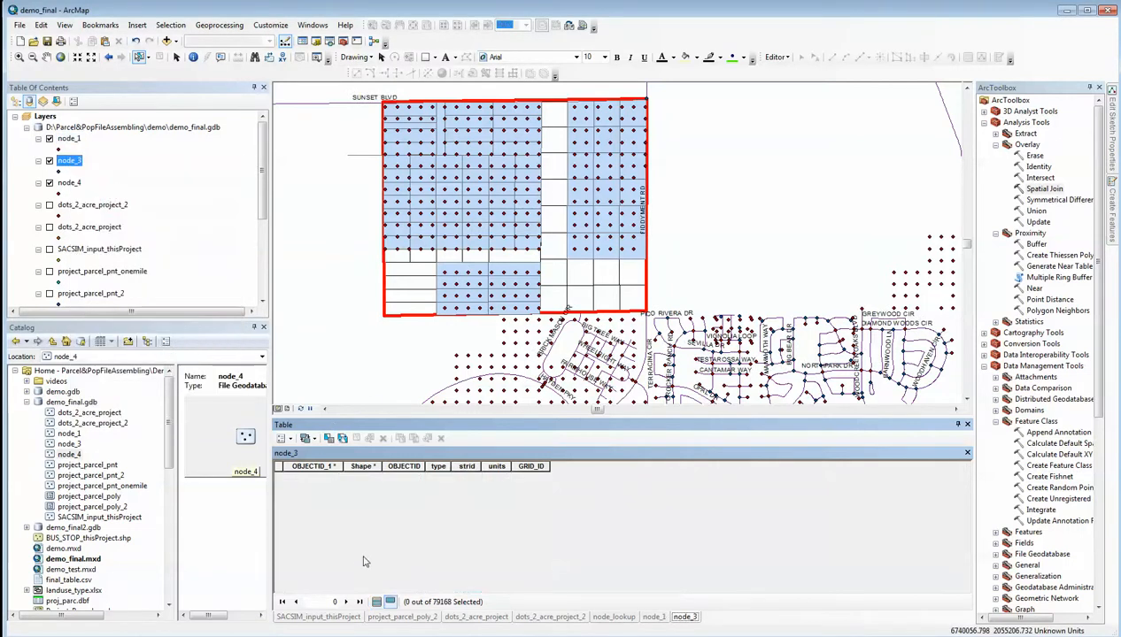
click(467, 466)
right_click(467, 466)
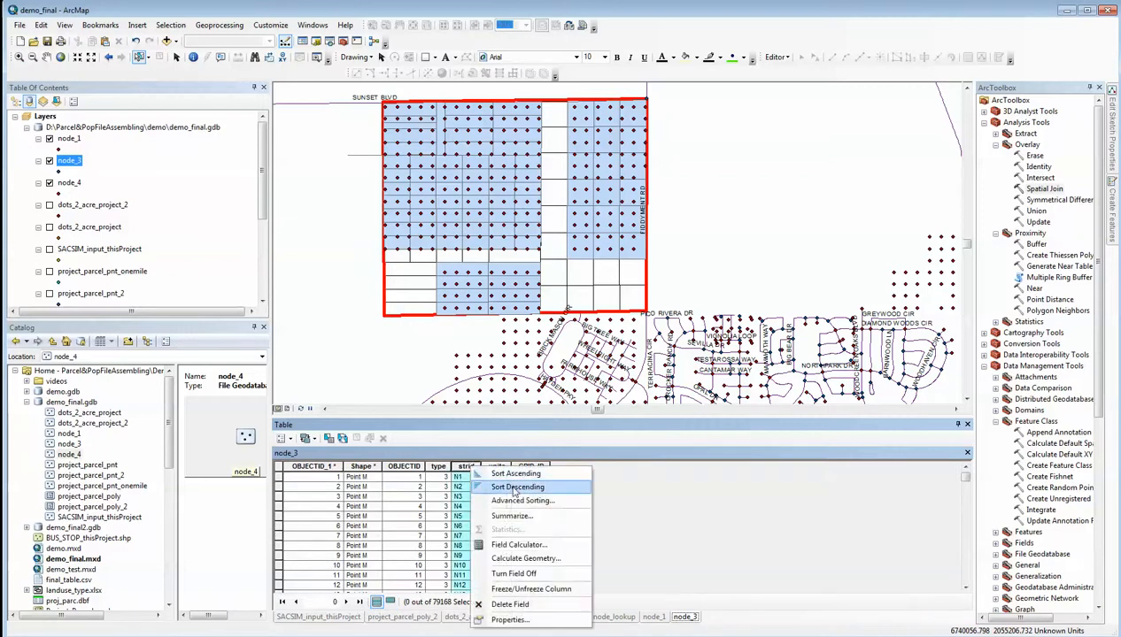
click(523, 544)
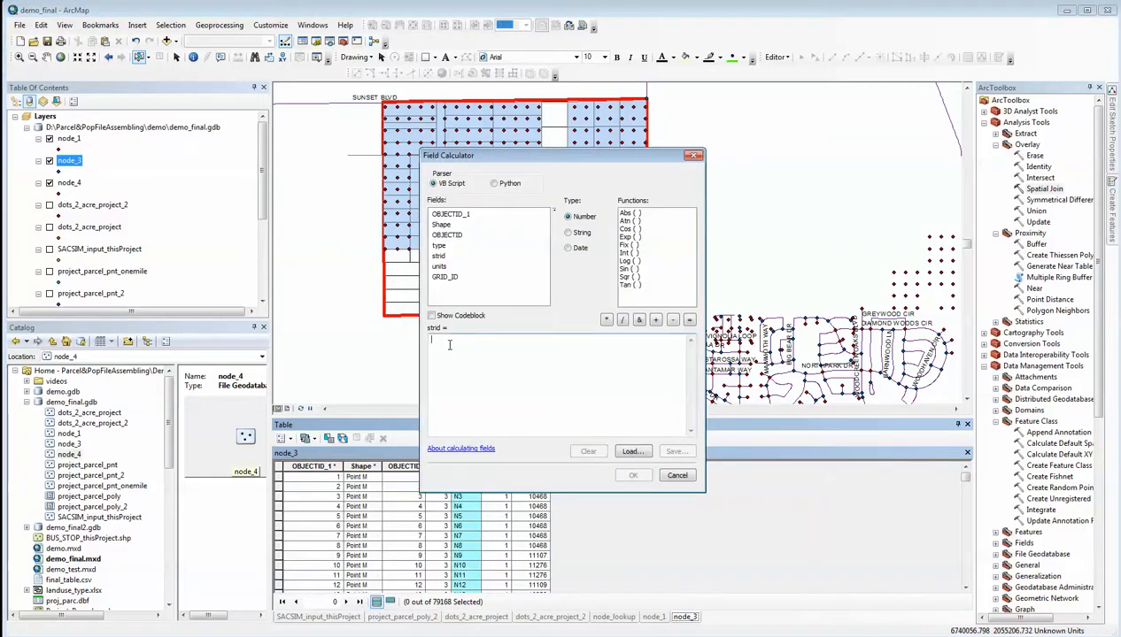
text("M)
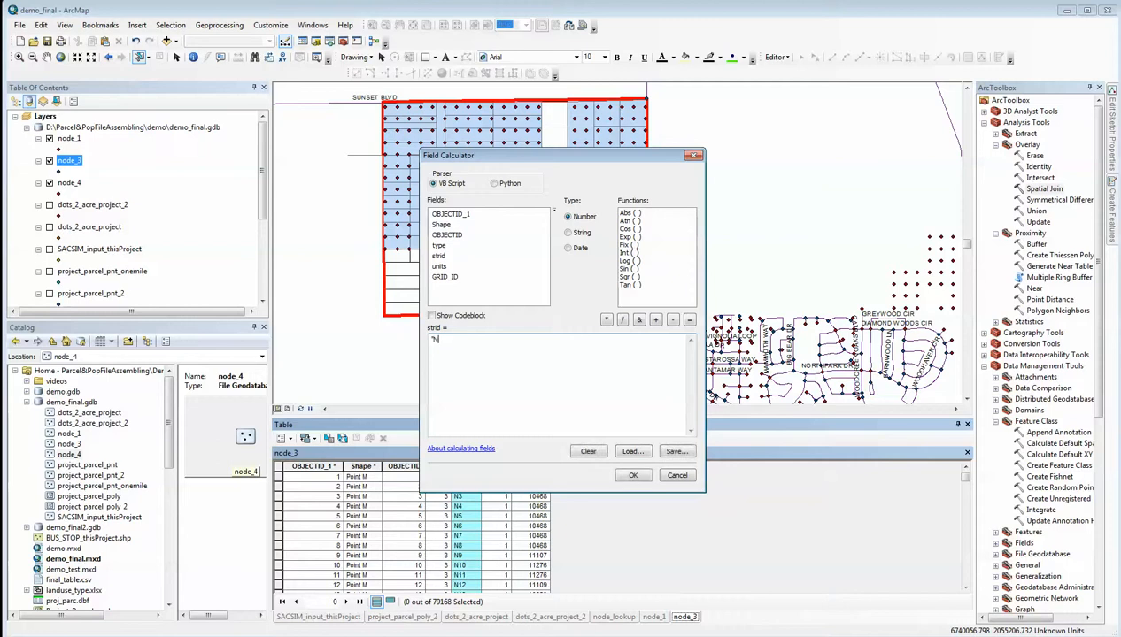
click(639, 320)
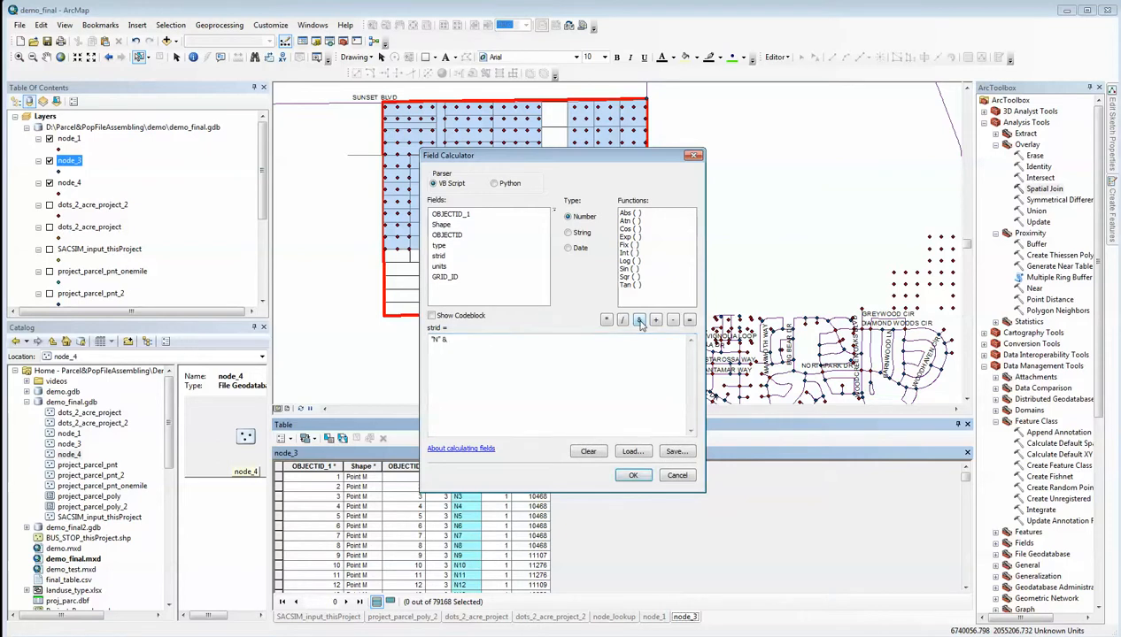
click(638, 320)
key(BackSpace)
double_click(460, 215)
click(629, 475)
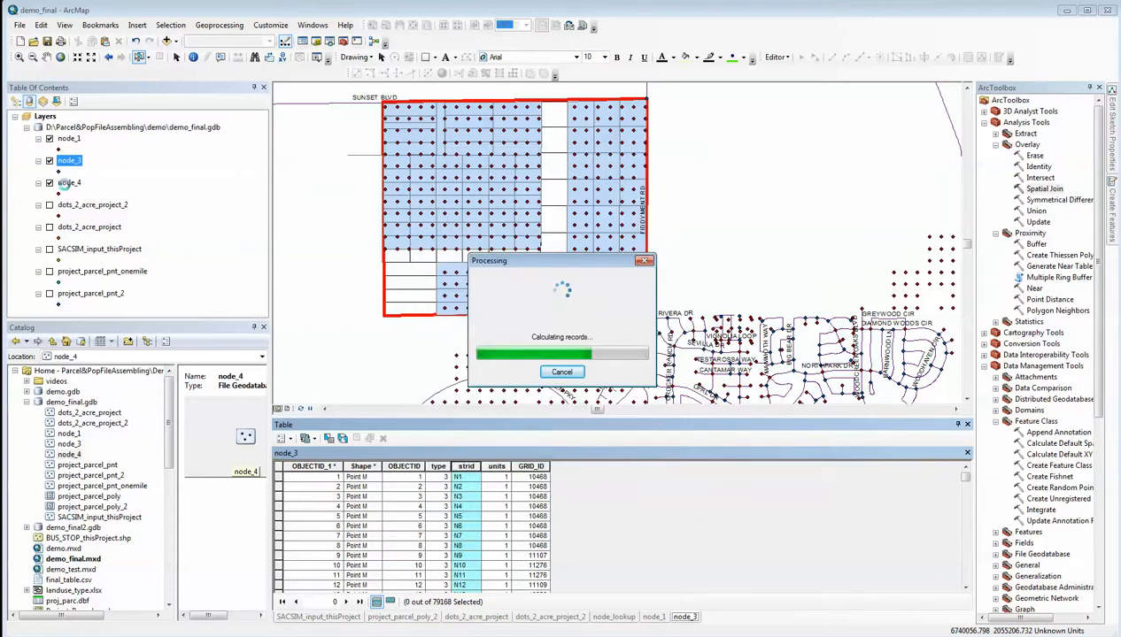
Open node_4's attribute table and calculate its strid field as "N" & [OBJECTID_1]
ctrl+click(70, 183)
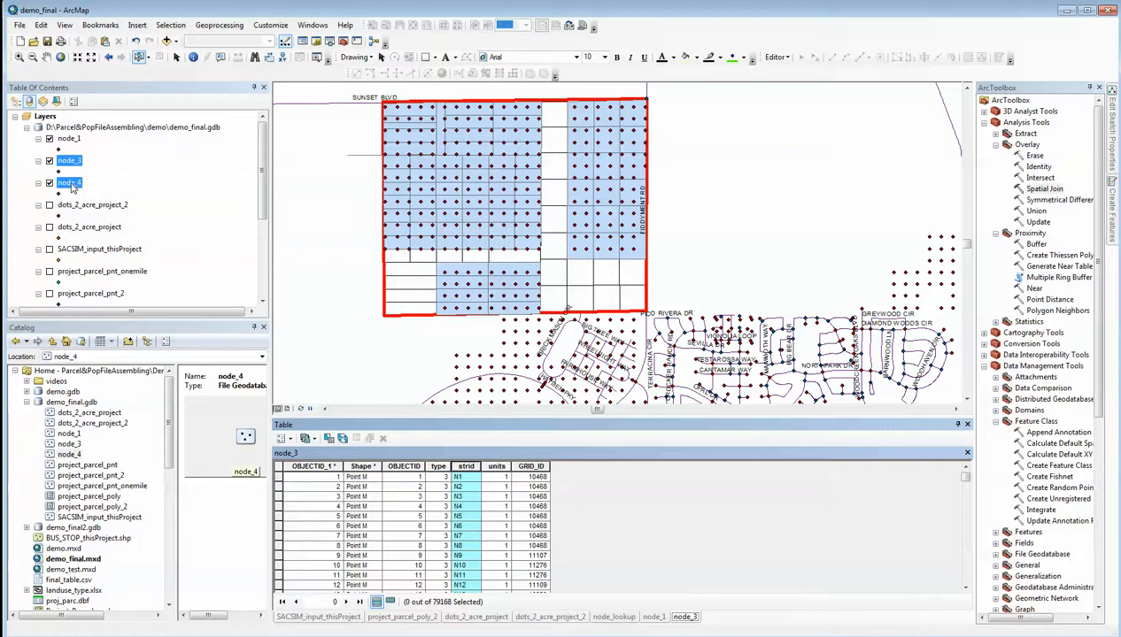
right_click(70, 183)
click(112, 220)
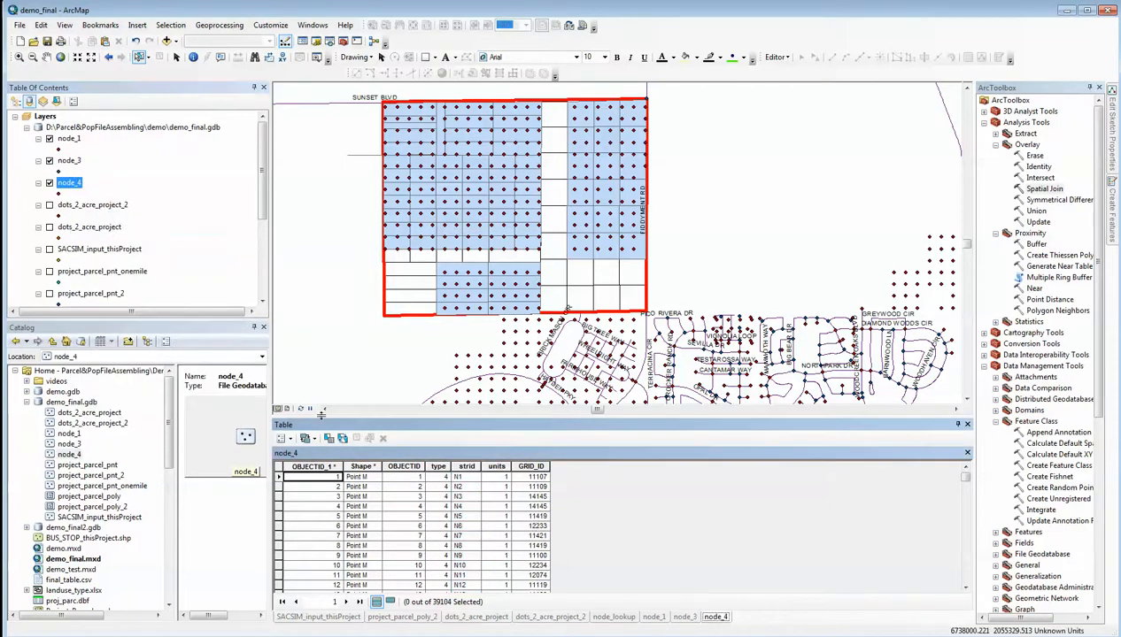
click(466, 465)
right_click(466, 466)
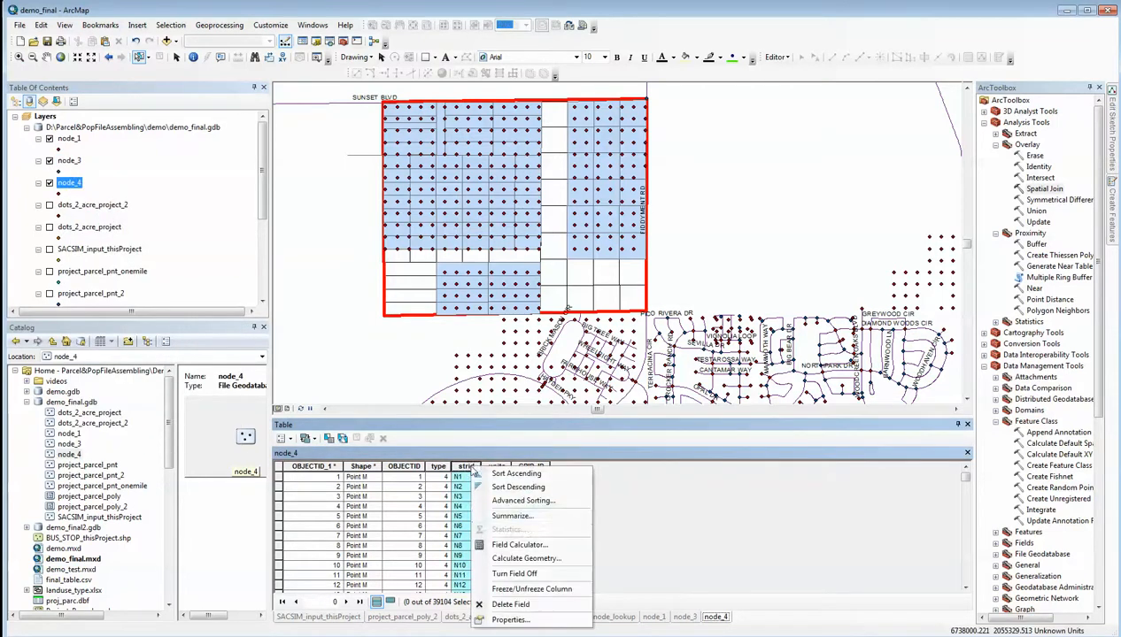
click(554, 546)
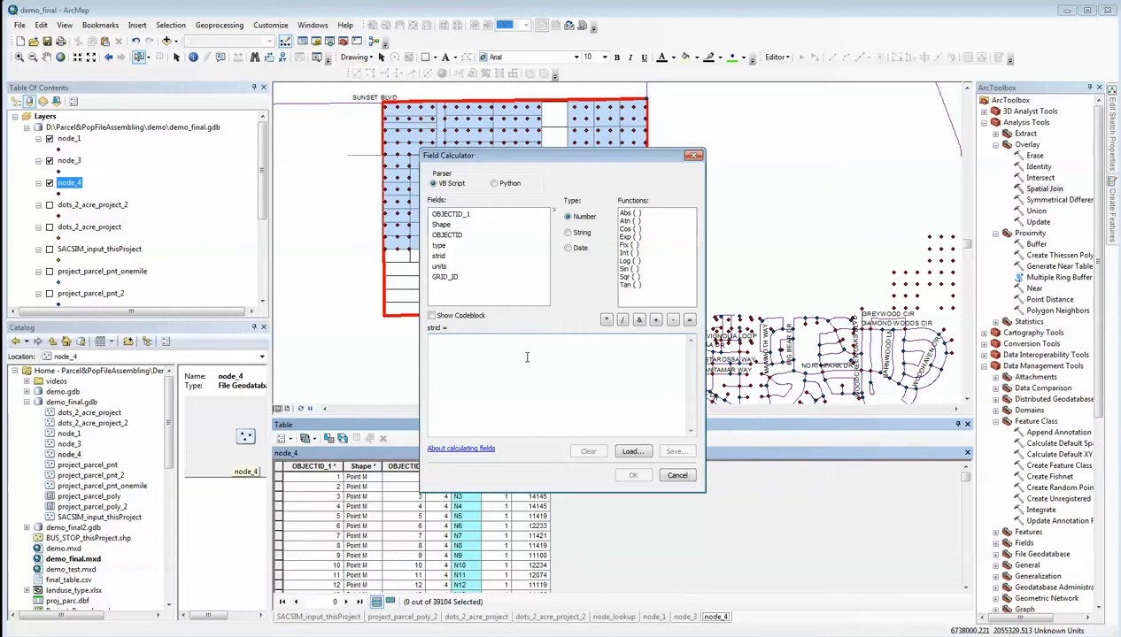
text(1)
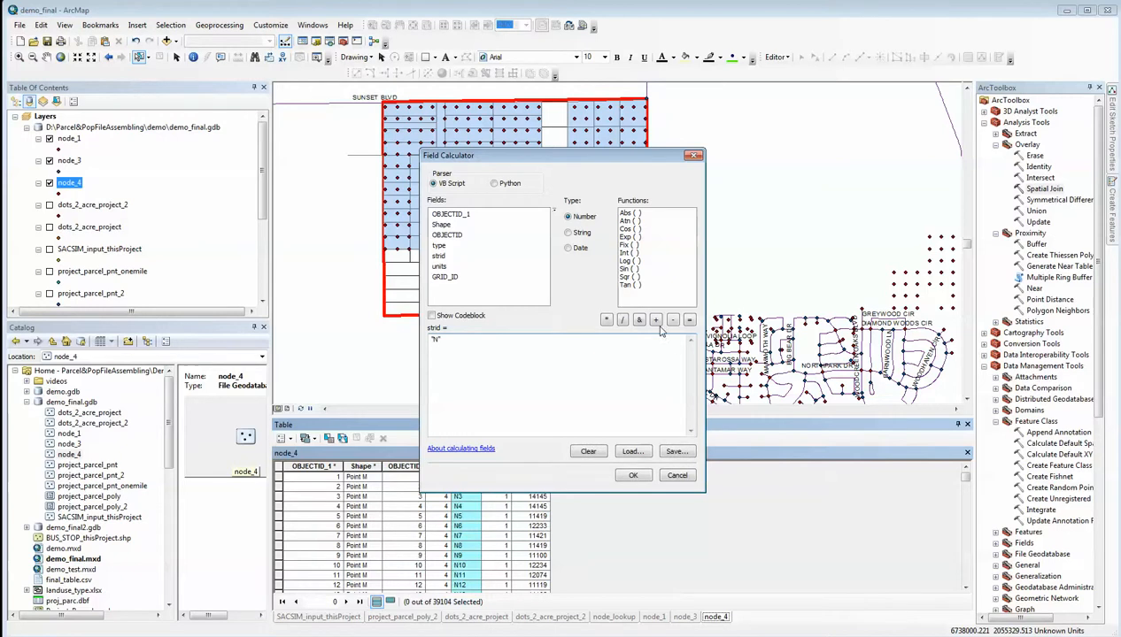
click(638, 320)
double_click(457, 214)
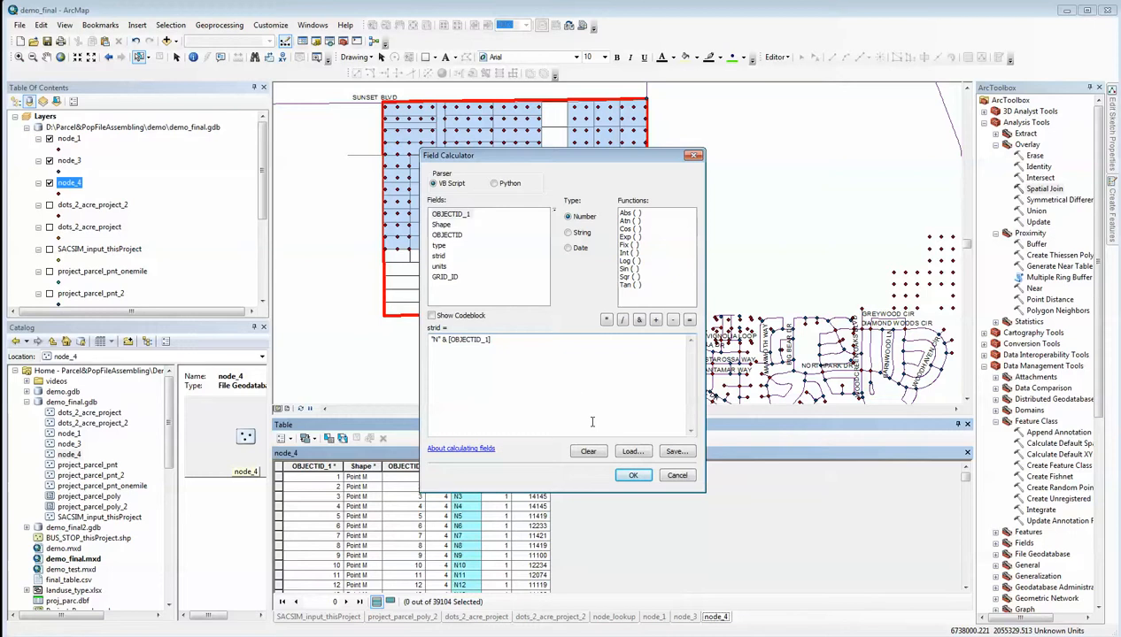
click(630, 476)
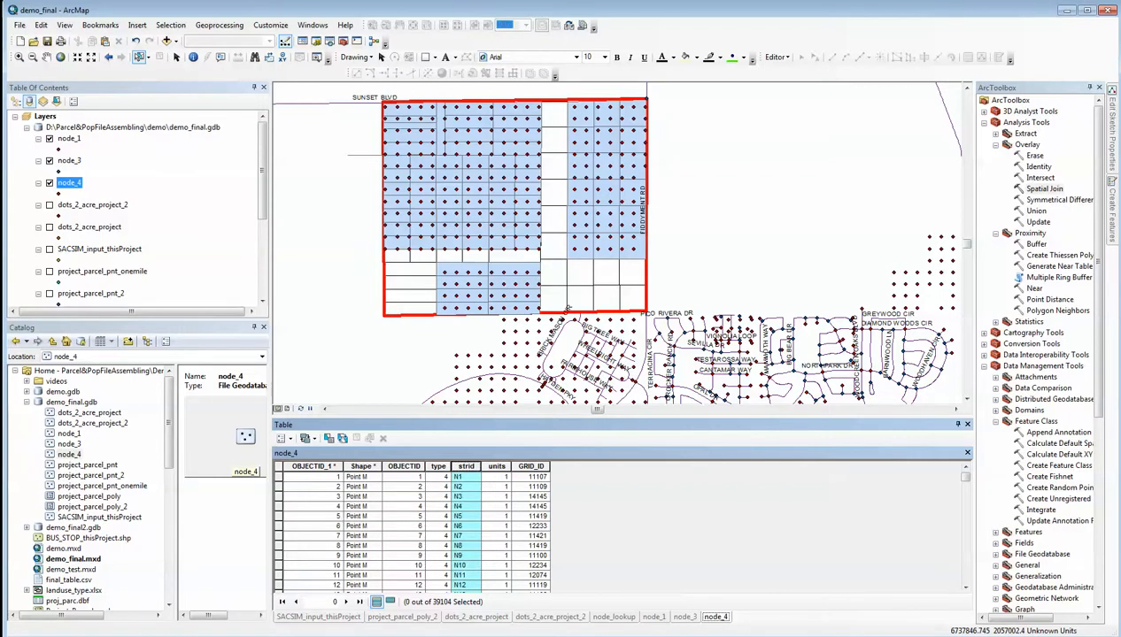
Switch to Windows Explorer and open the node_buffer folder inside Parcel\Tools
click(230, 636)
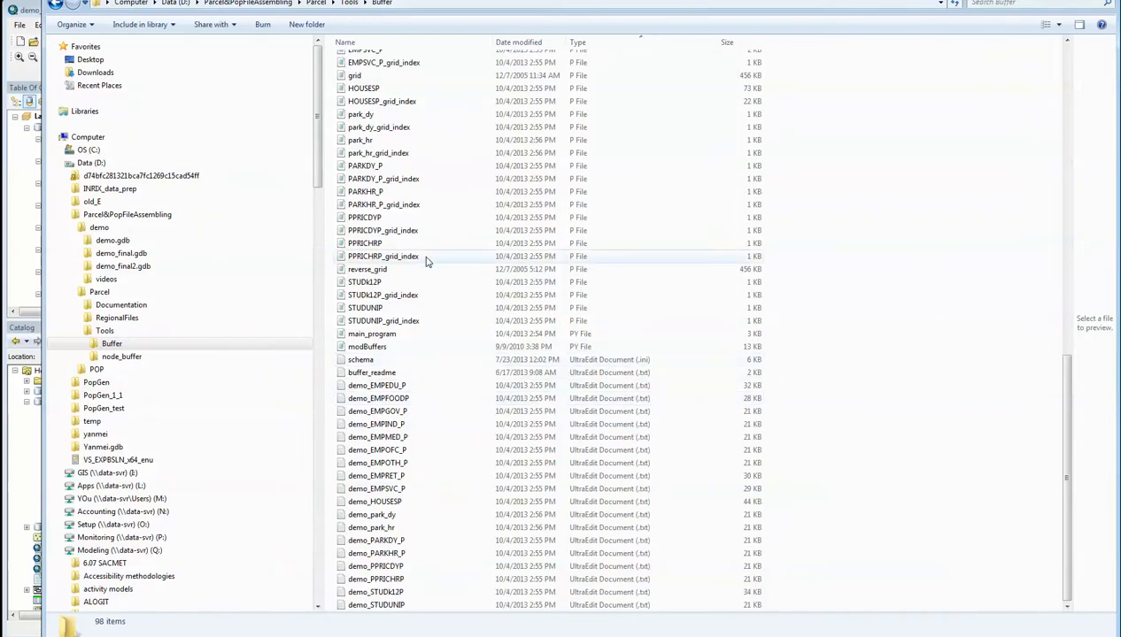
click(114, 332)
click(372, 75)
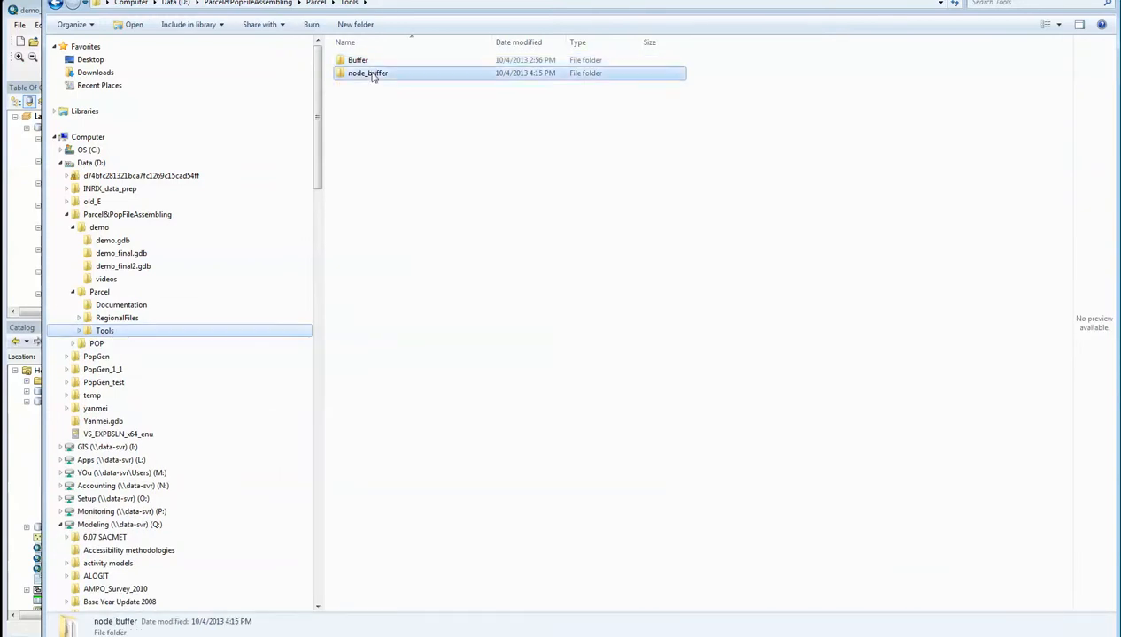
double_click(373, 75)
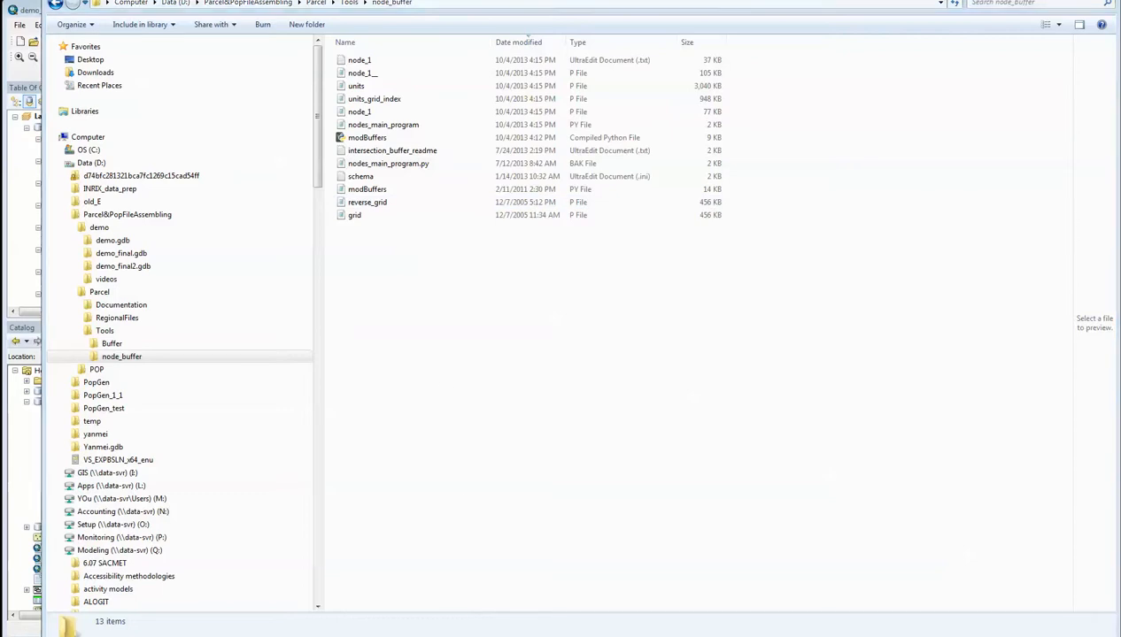
Switch to UltraEdit and review the parcel path, node layer, scenario name and buffer field settings in nodes_main_program.py
click(417, 636)
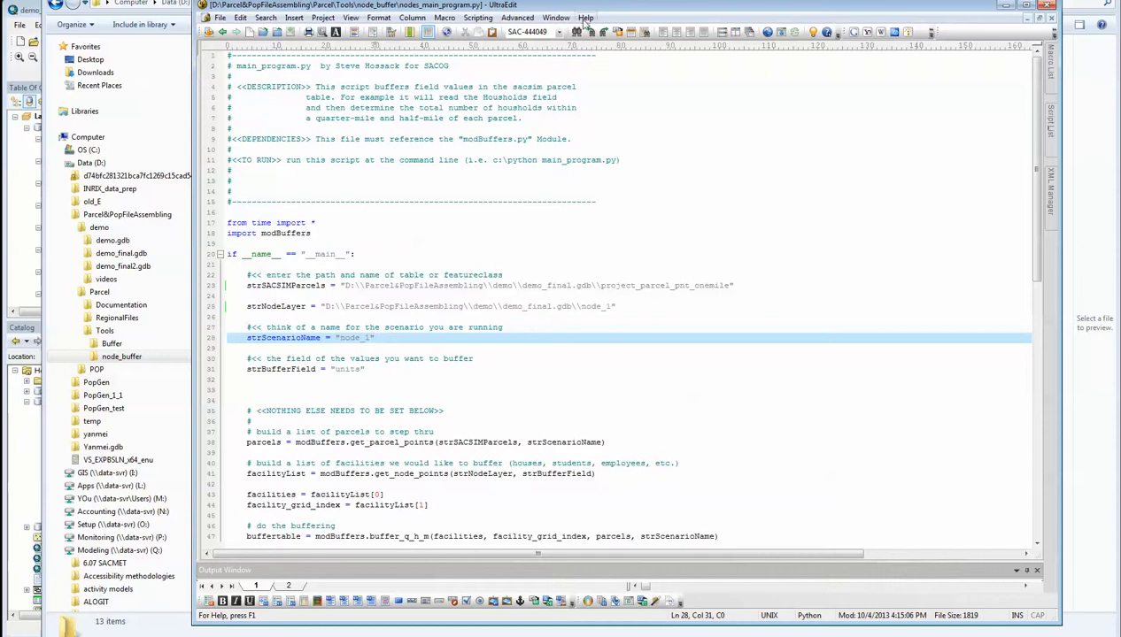
drag(584, 7, 591, 28)
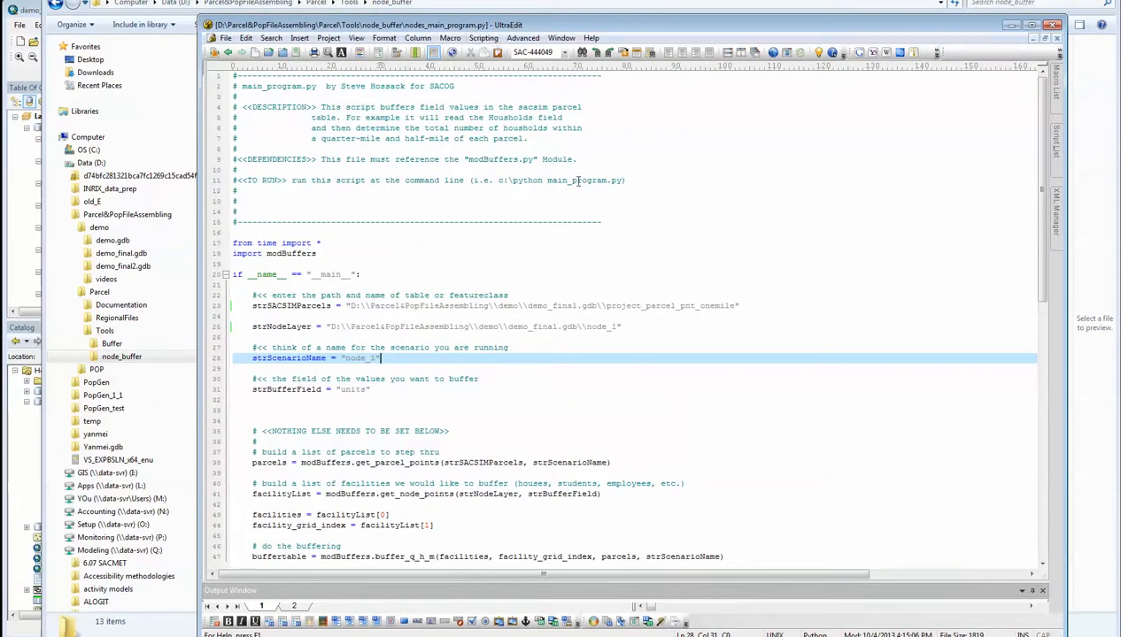
click(594, 251)
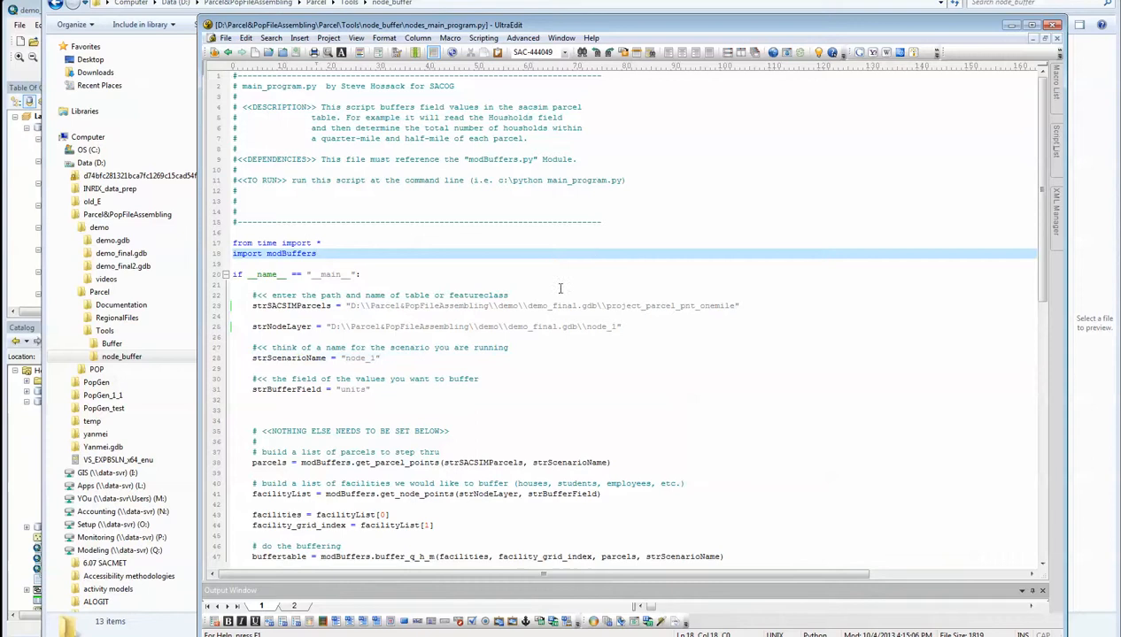
click(527, 293)
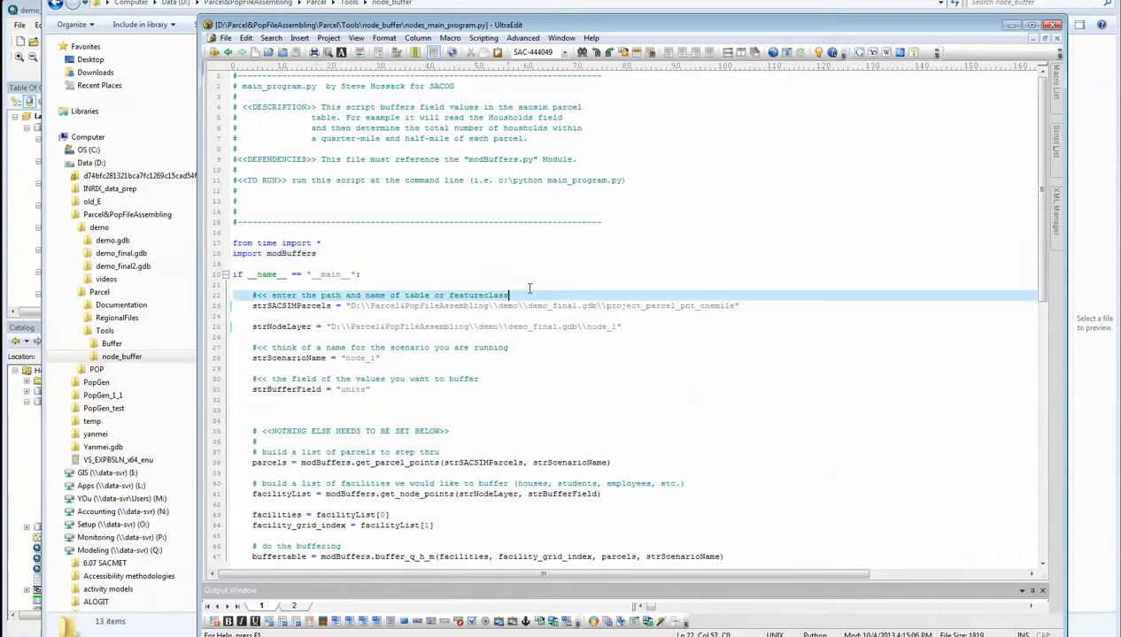
click(471, 305)
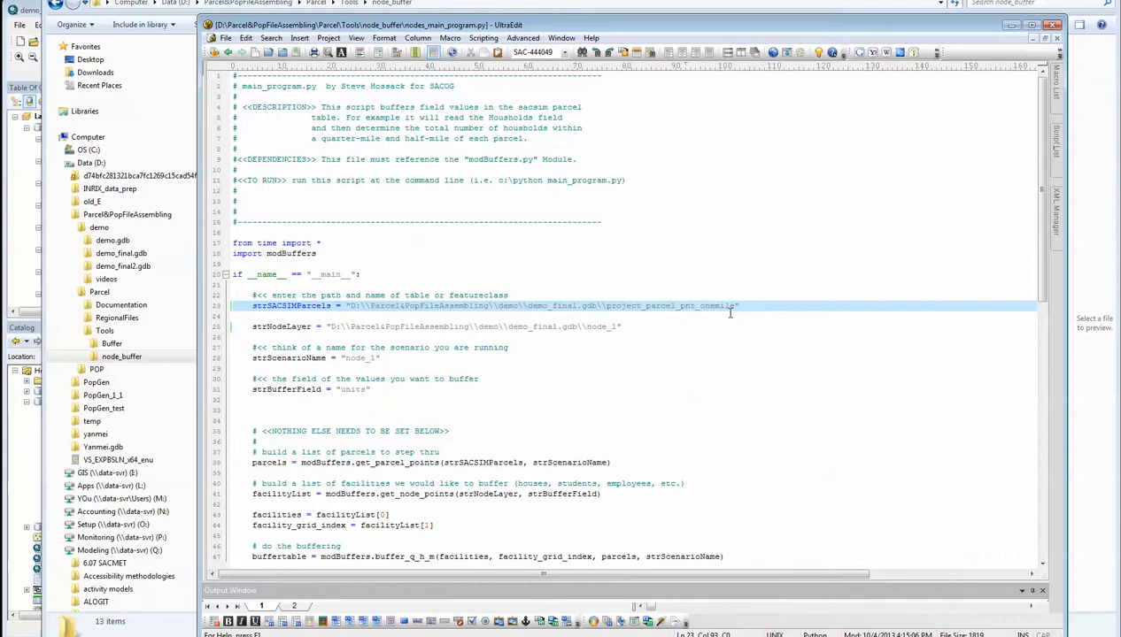
click(619, 326)
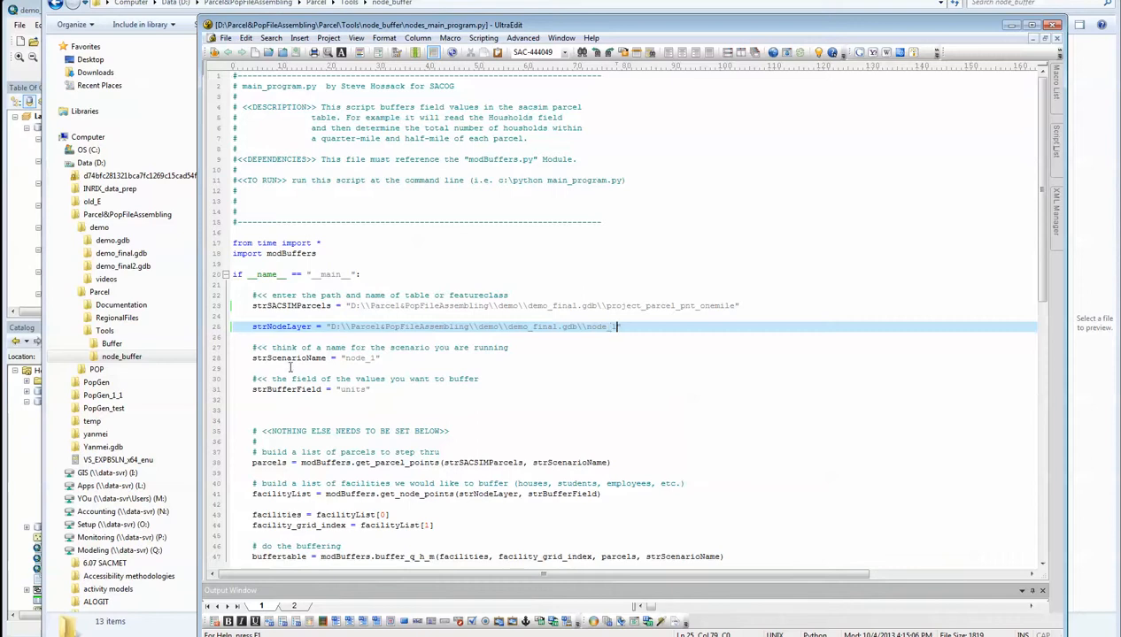
click(381, 359)
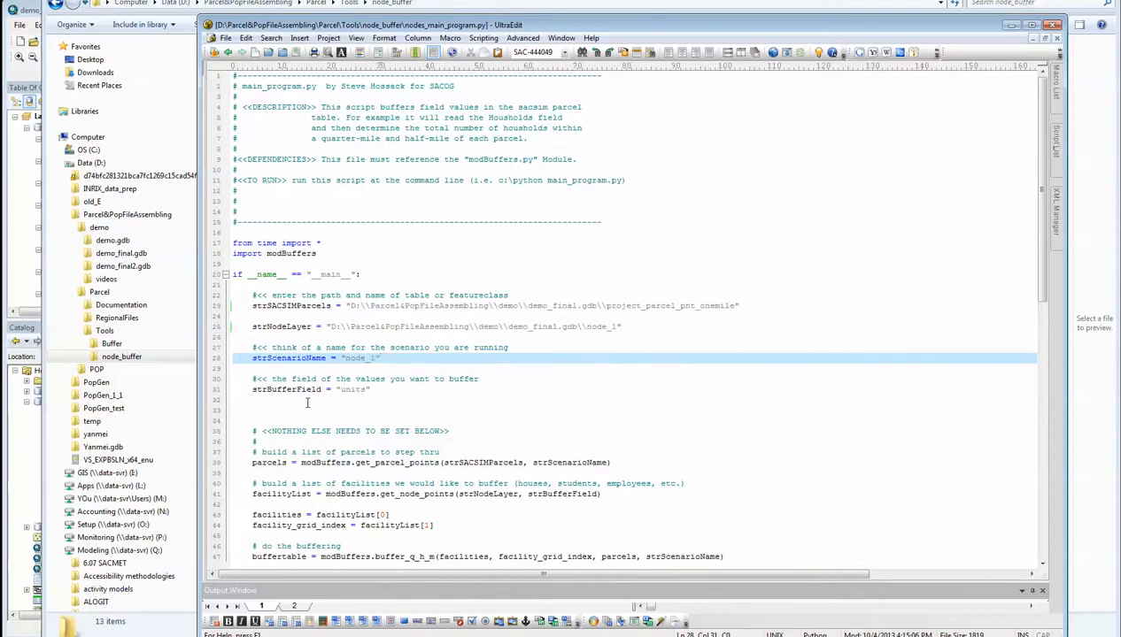
click(358, 389)
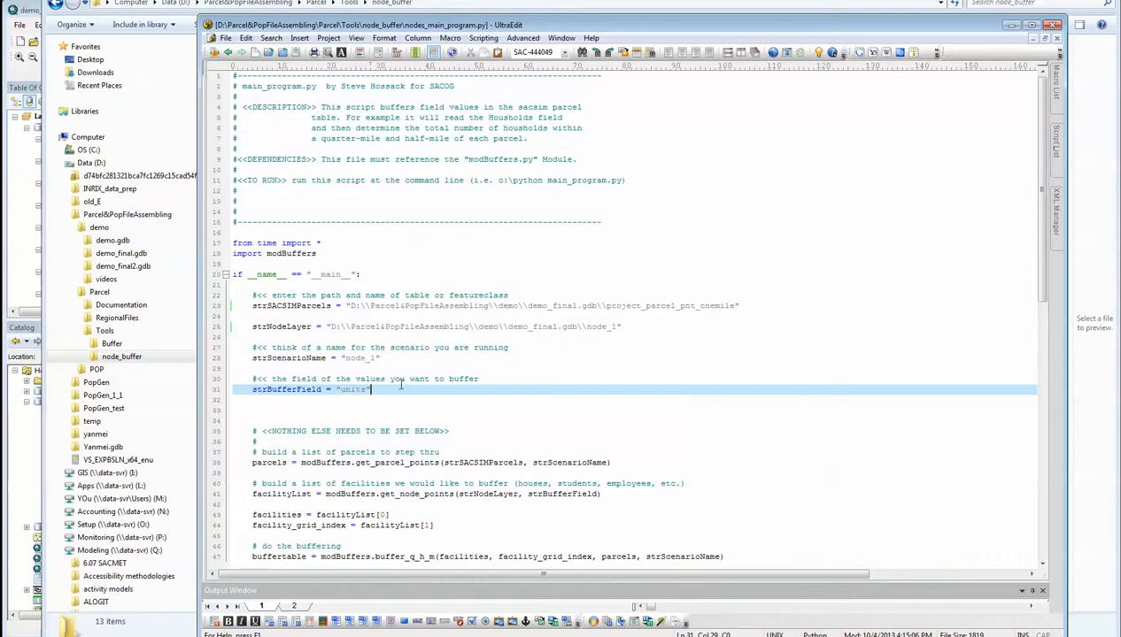
click(226, 38)
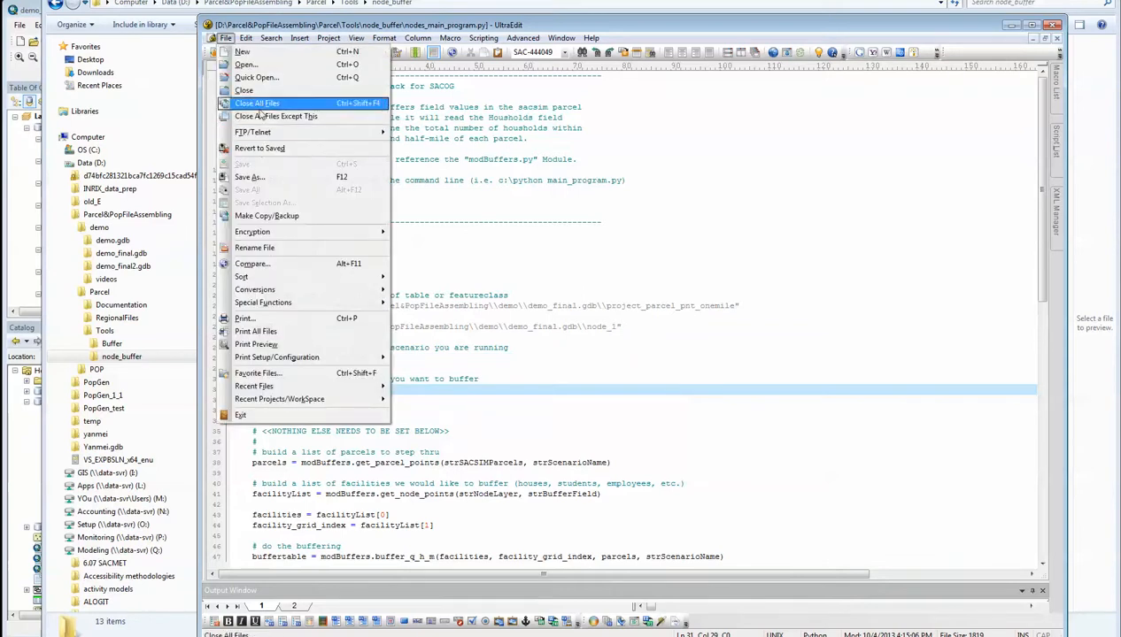
click(461, 205)
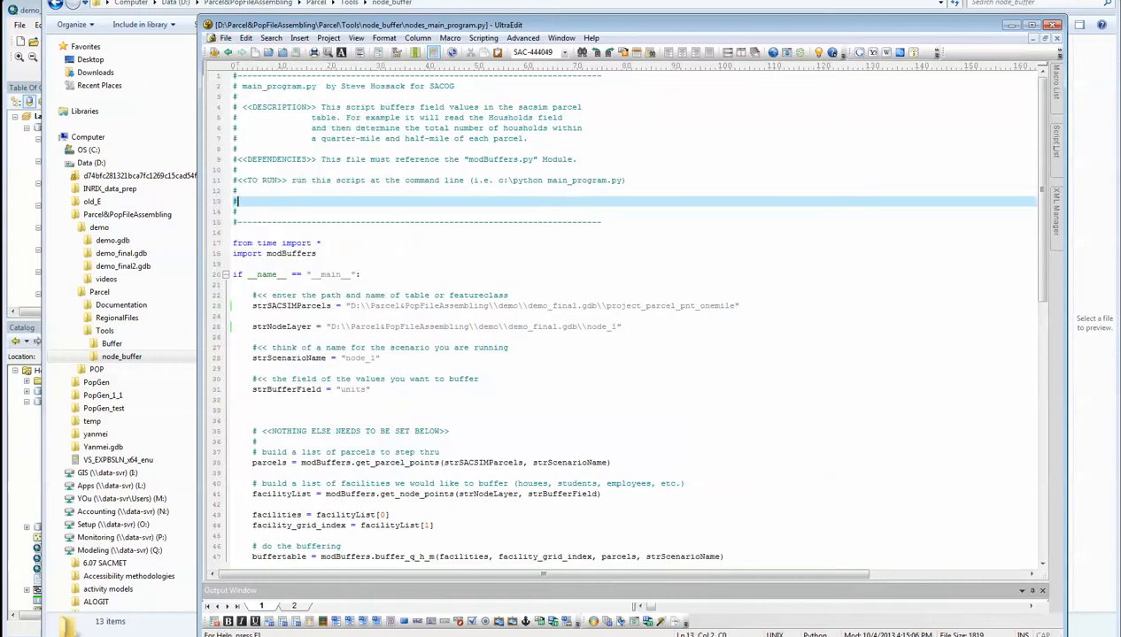
Switch to the Command Prompt and list the contents of the node_buffer directory
click(443, 636)
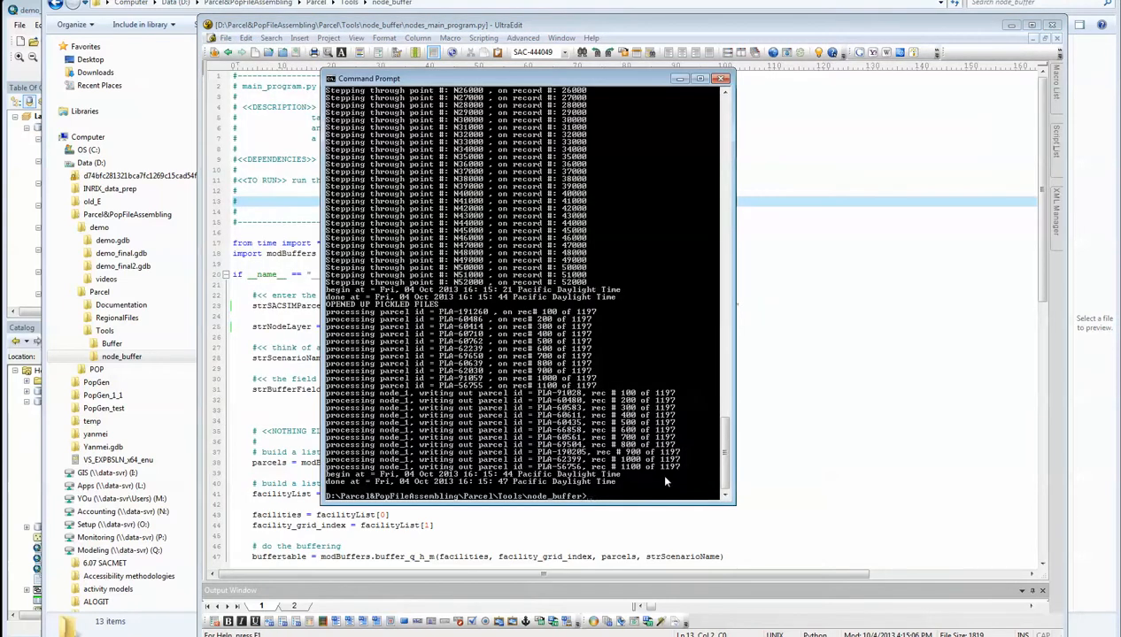
click(658, 482)
text(dir)
key(Return)
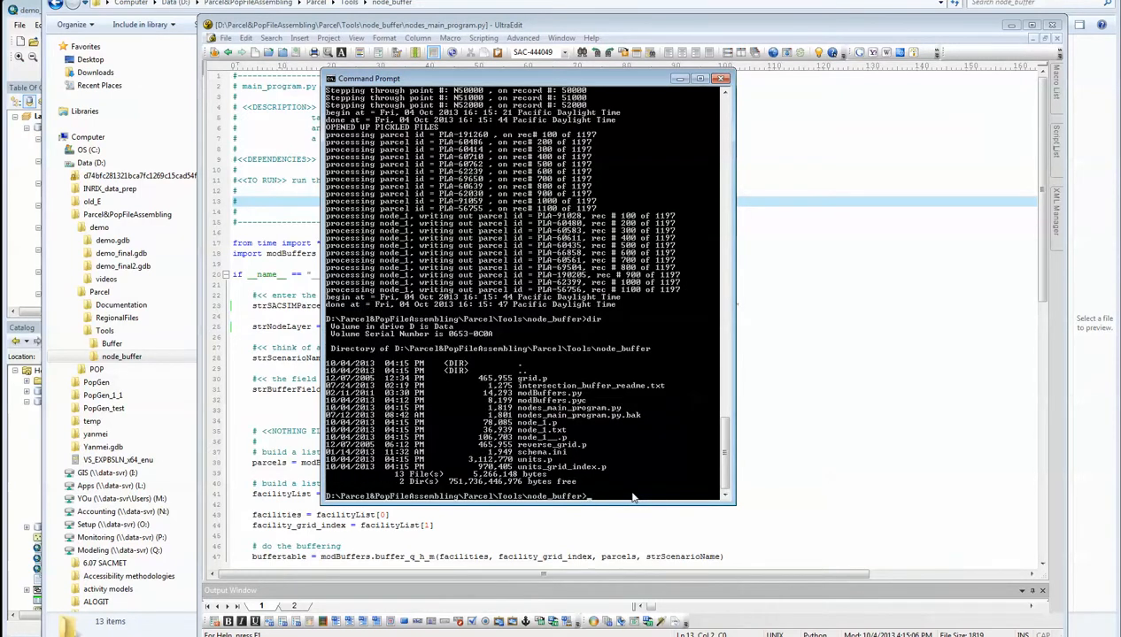
Run nodes_main_program.py with Python from the node_buffer directory to buffer the node_1 units
text(python nodes_main_program.py)
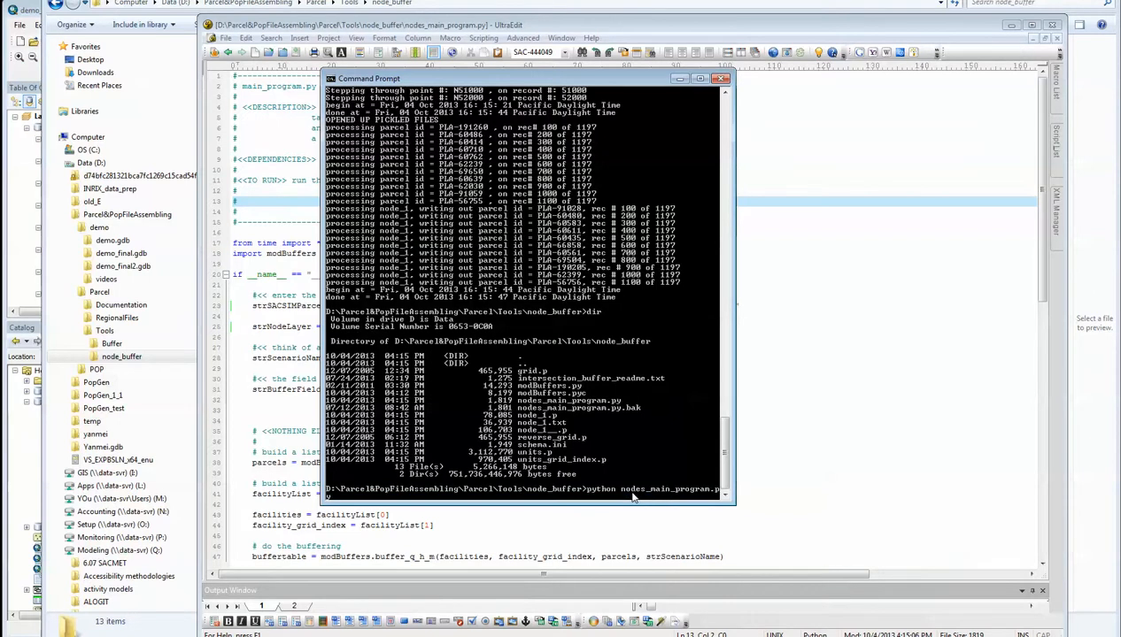
key(Return)
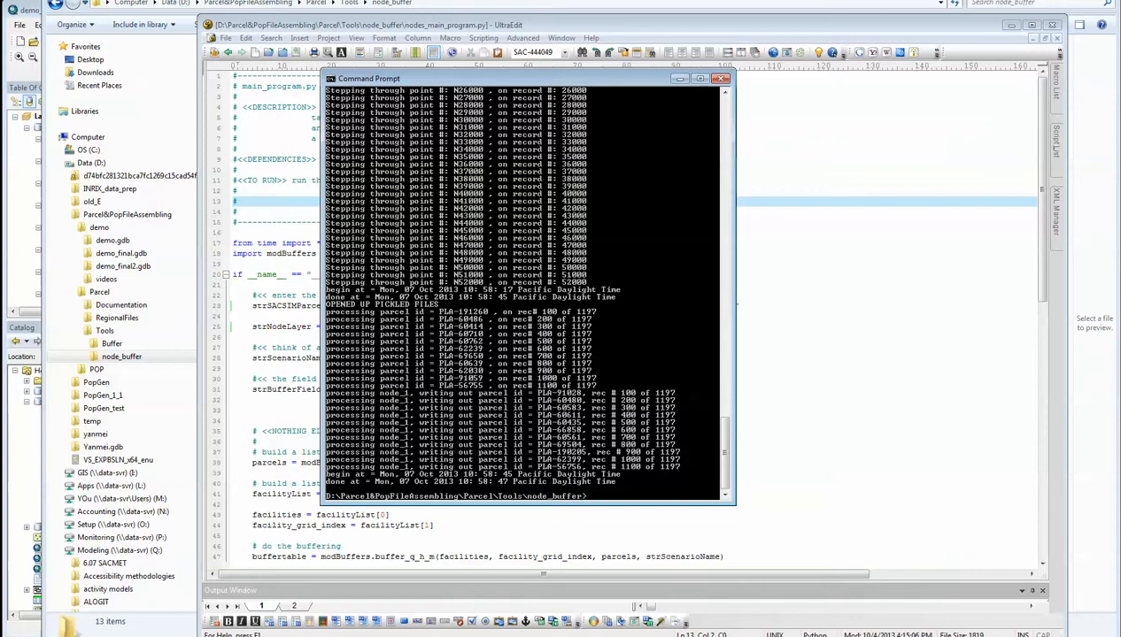
Switch to Windows Explorer, open the node_1 text output in UltraEdit to inspect its buffered unit values, and close it
key(alt+Tab)
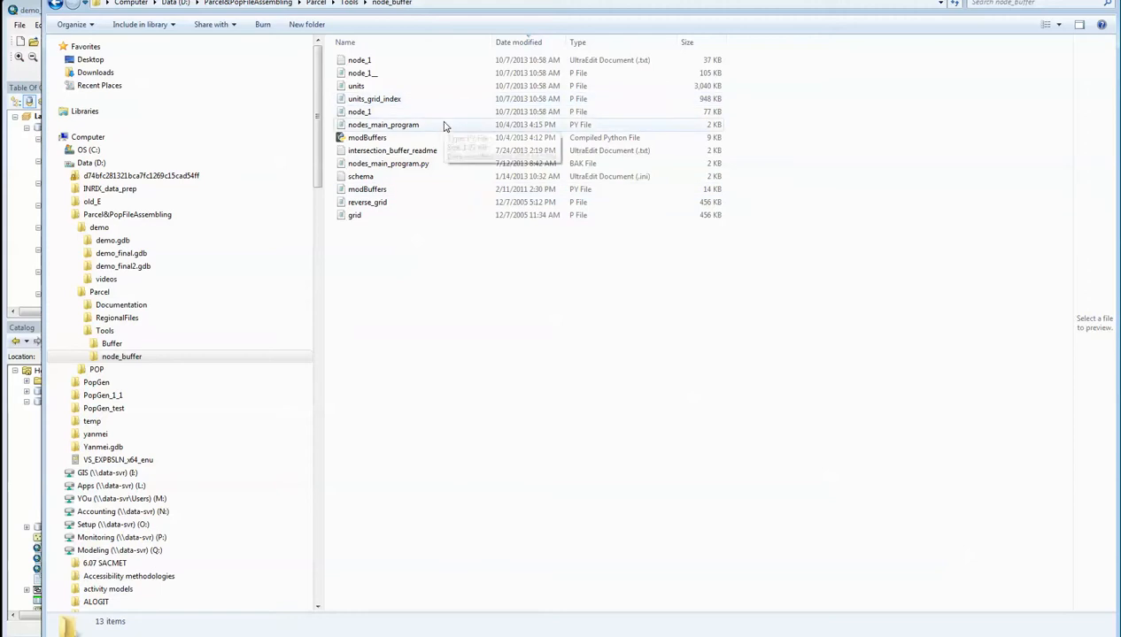
click(387, 64)
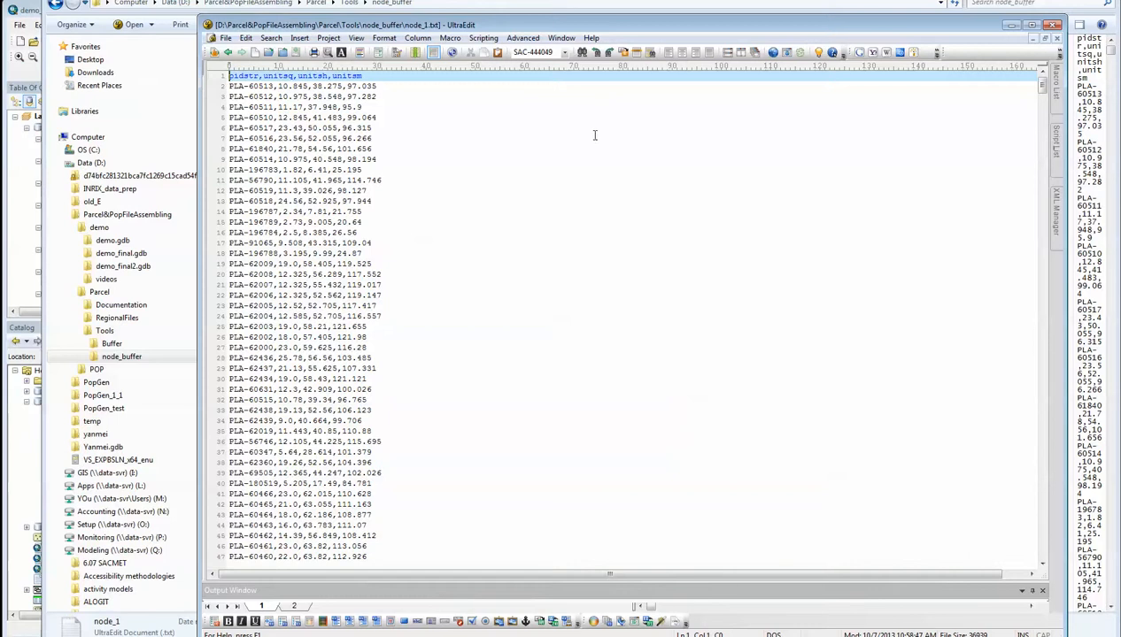
click(226, 38)
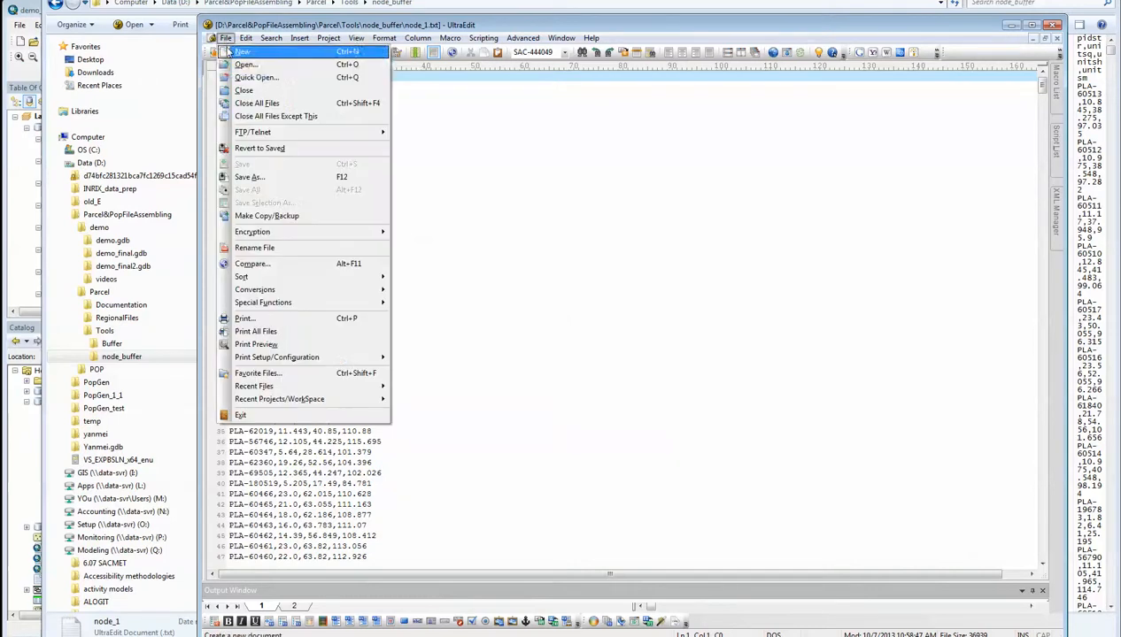
click(250, 90)
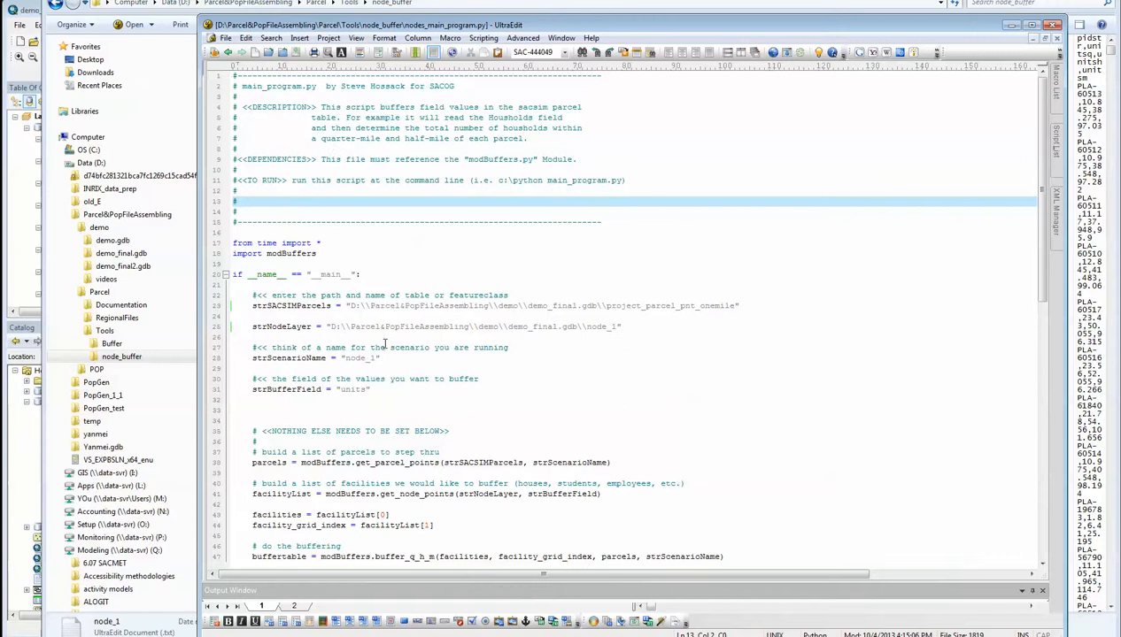
Point strNodeLayer in nodes_main_program.py to the node_3 feature class in demo_final.gdb
click(617, 327)
click(665, 306)
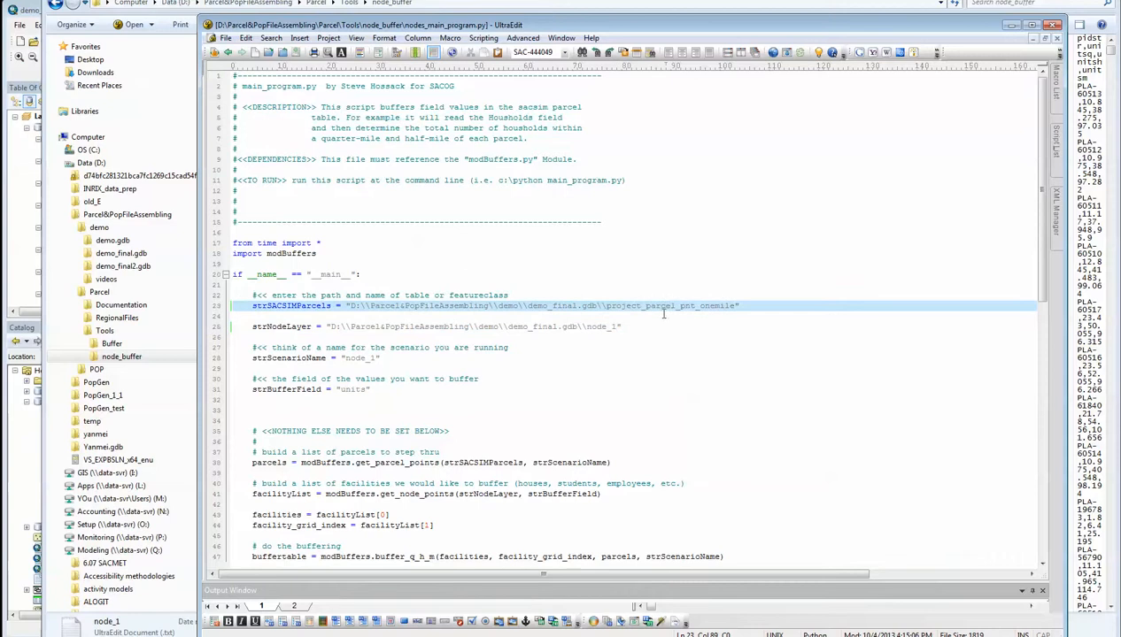
click(617, 326)
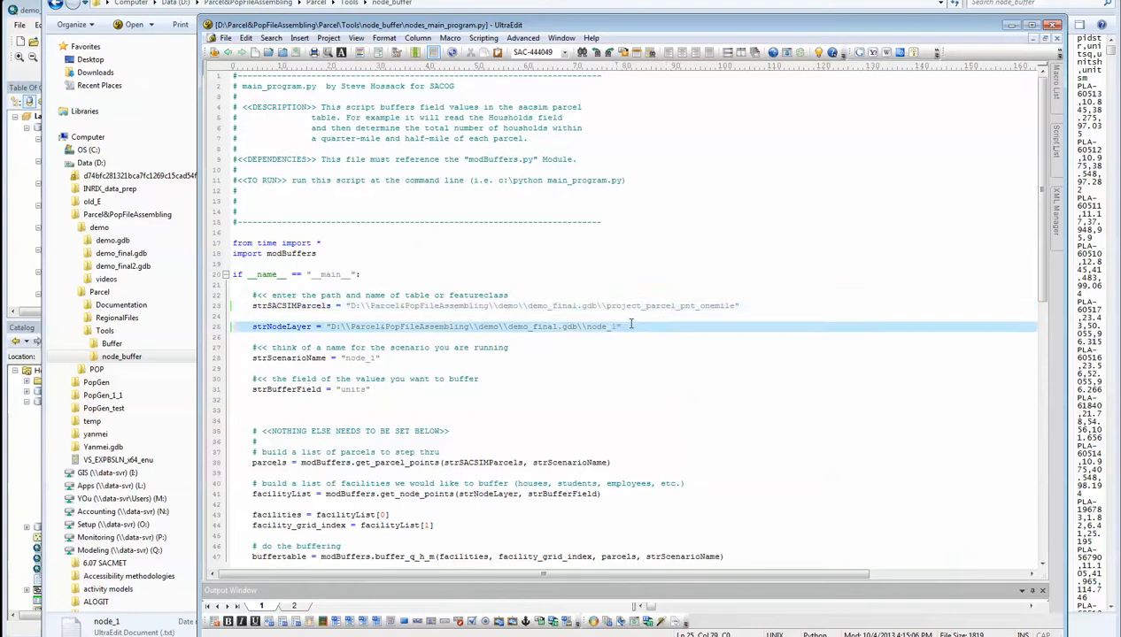
key(BackSpace)
text(3)
Set strScenarioName to "node_3" and save the script
click(363, 358)
key(BackSpace)
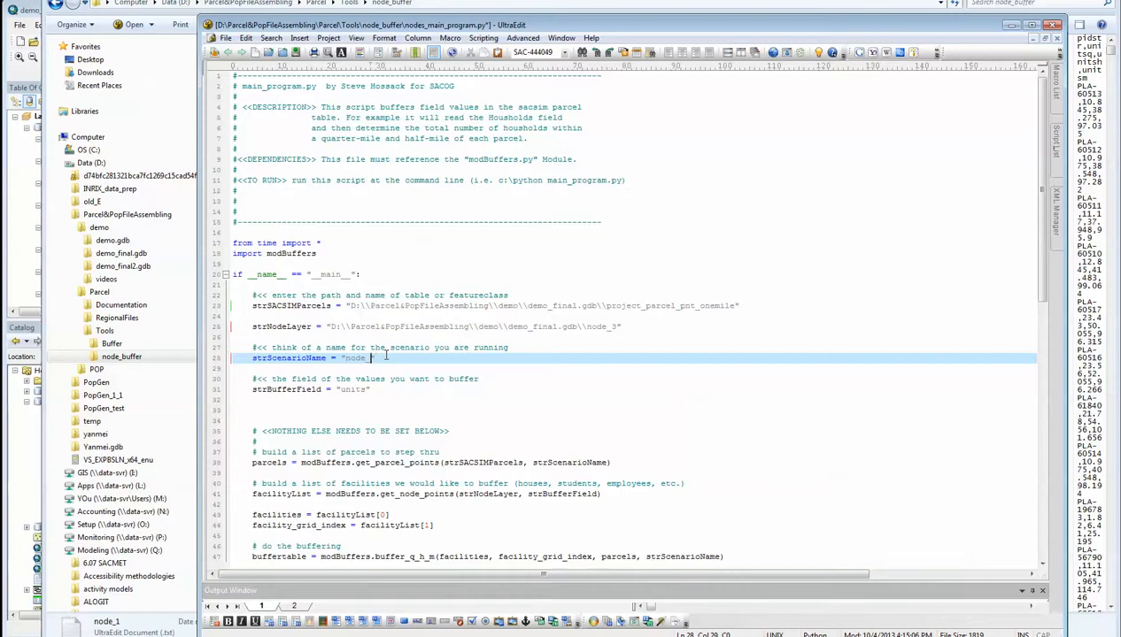
text(3)
click(399, 397)
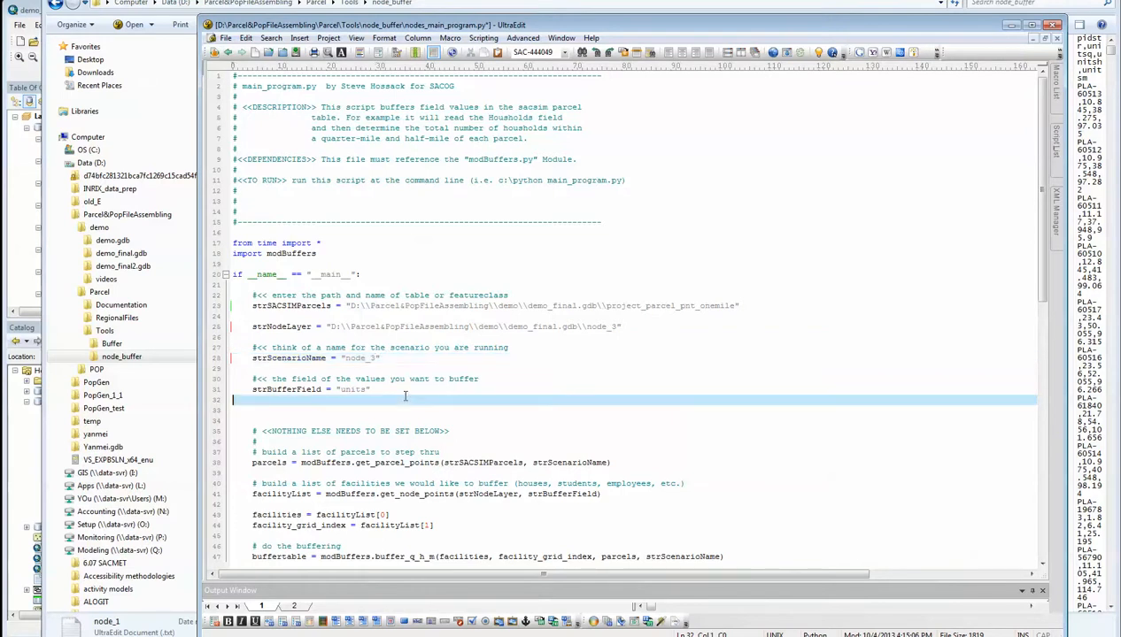
click(526, 334)
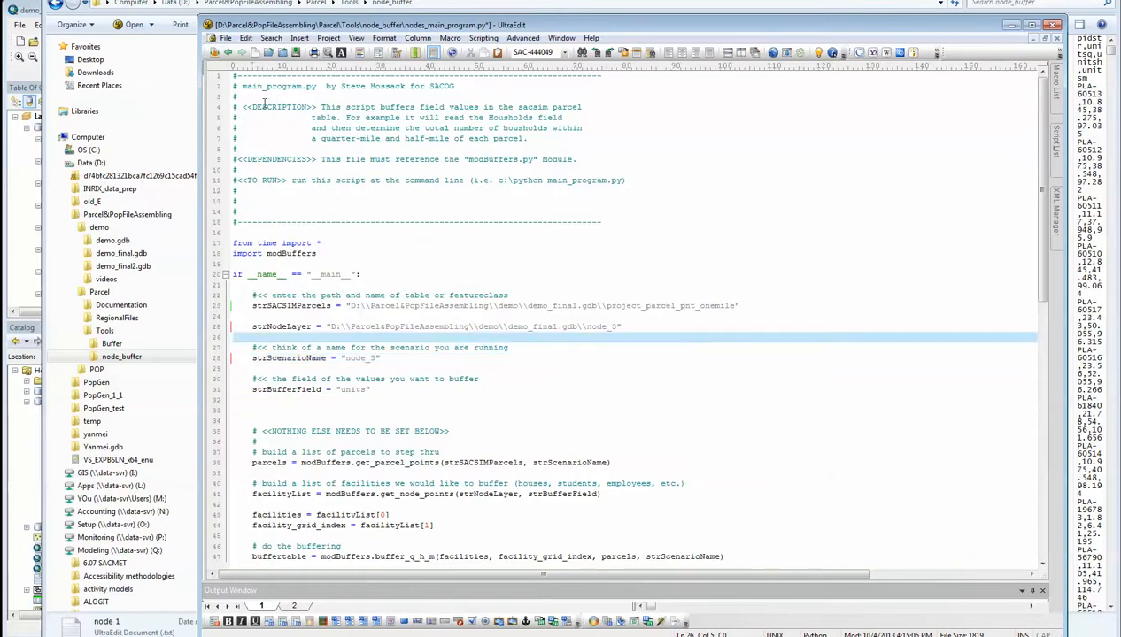
click(226, 38)
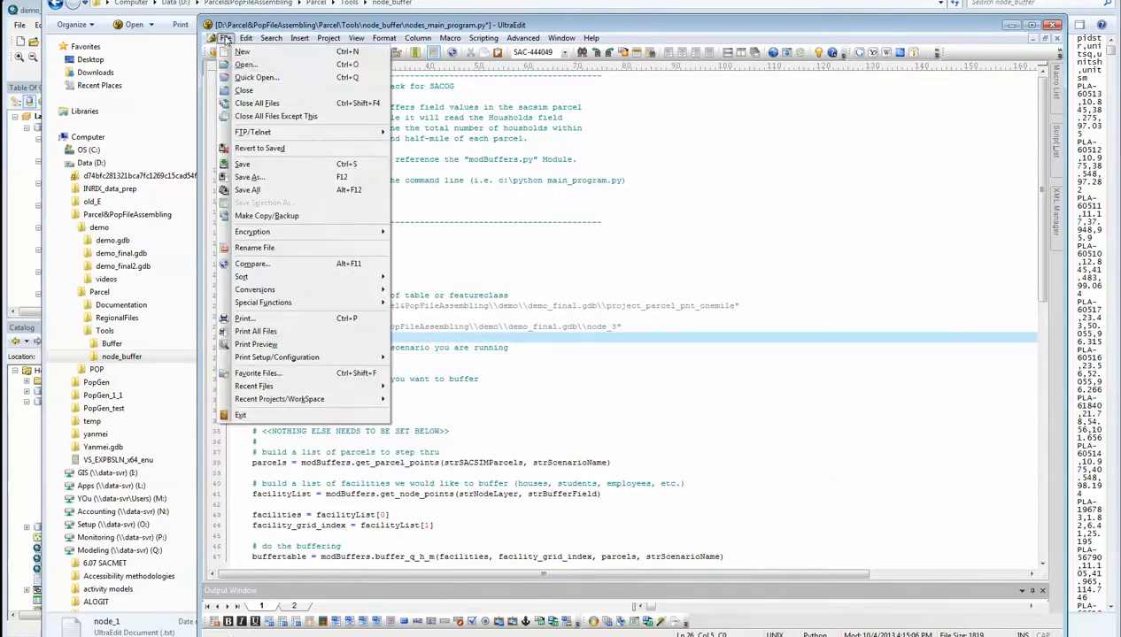
click(268, 166)
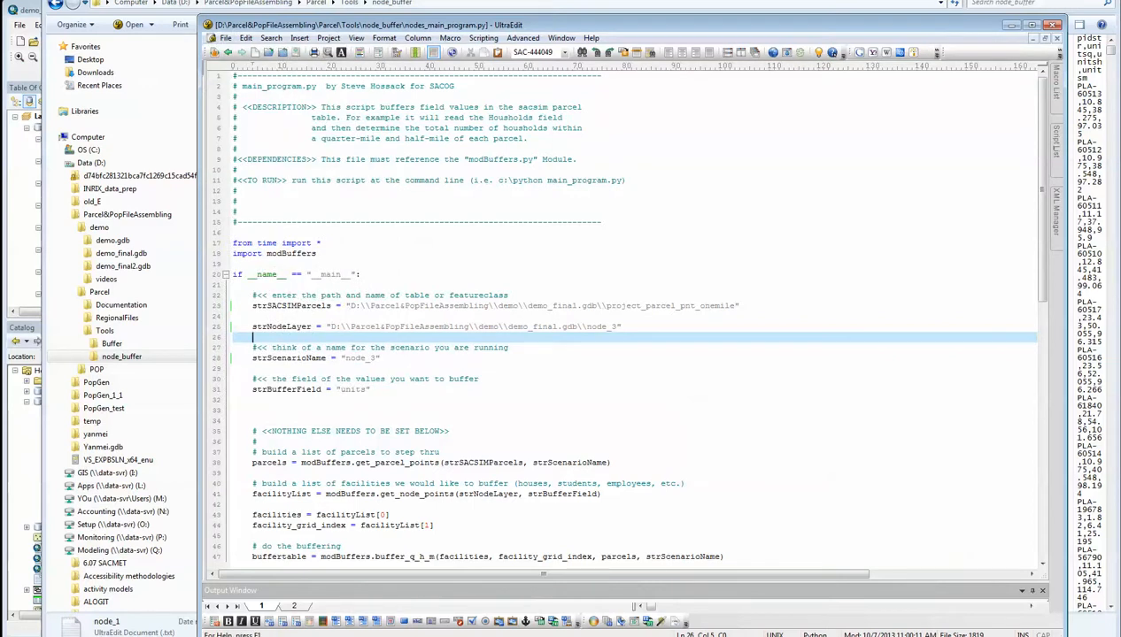
Switch to the Command Prompt and rerun nodes_main_program.py with Python to buffer the node_3 units
click(680, 636)
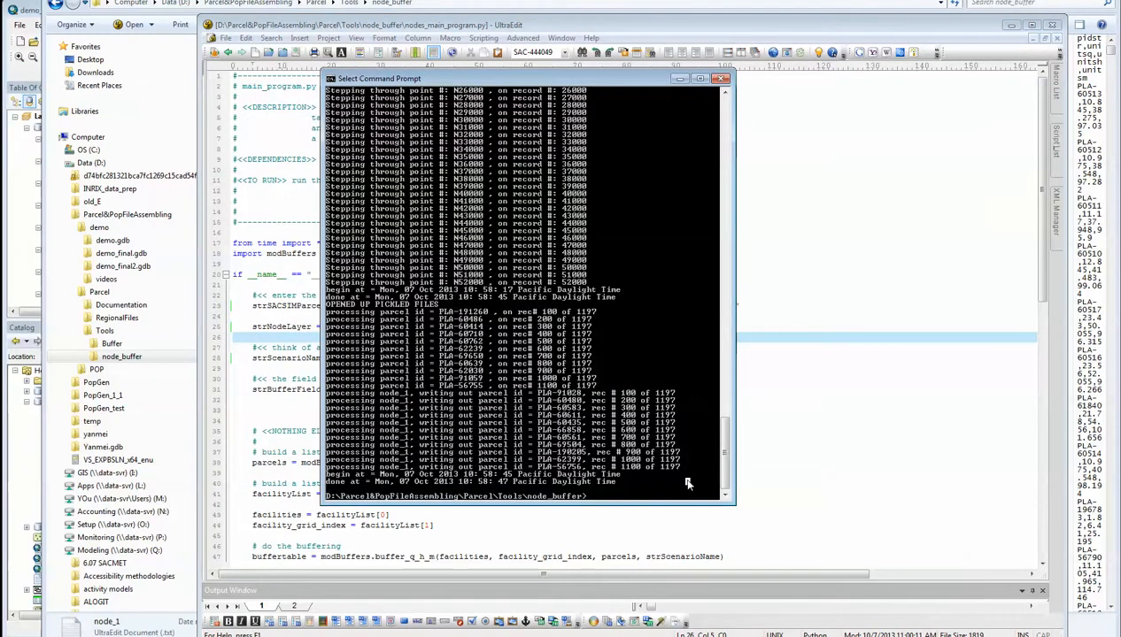
key(Up)
key(Return)
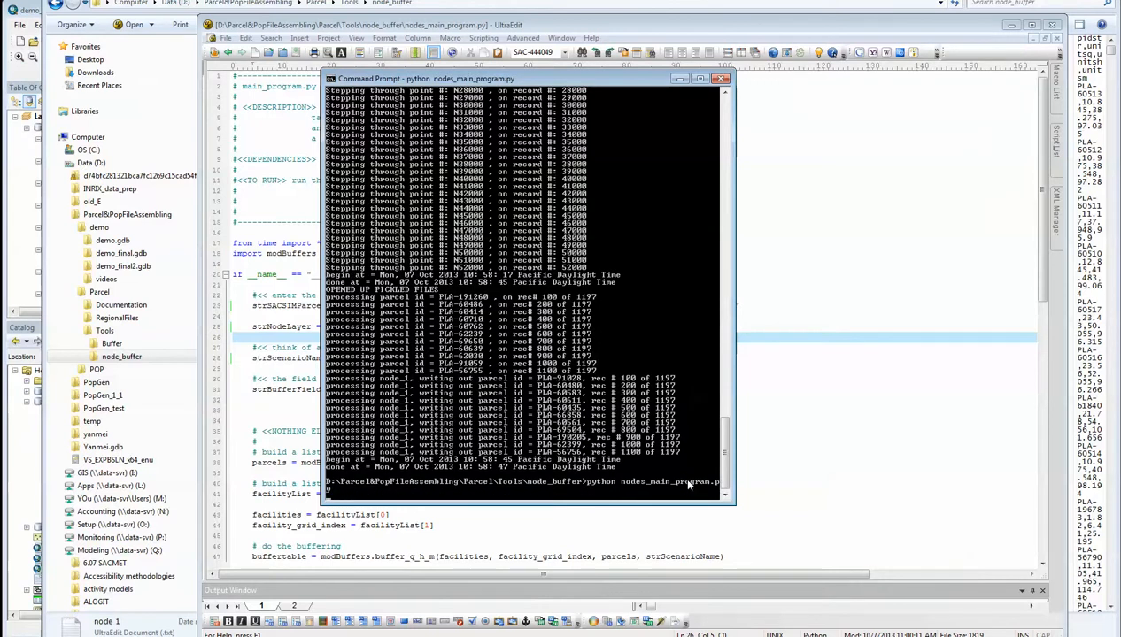